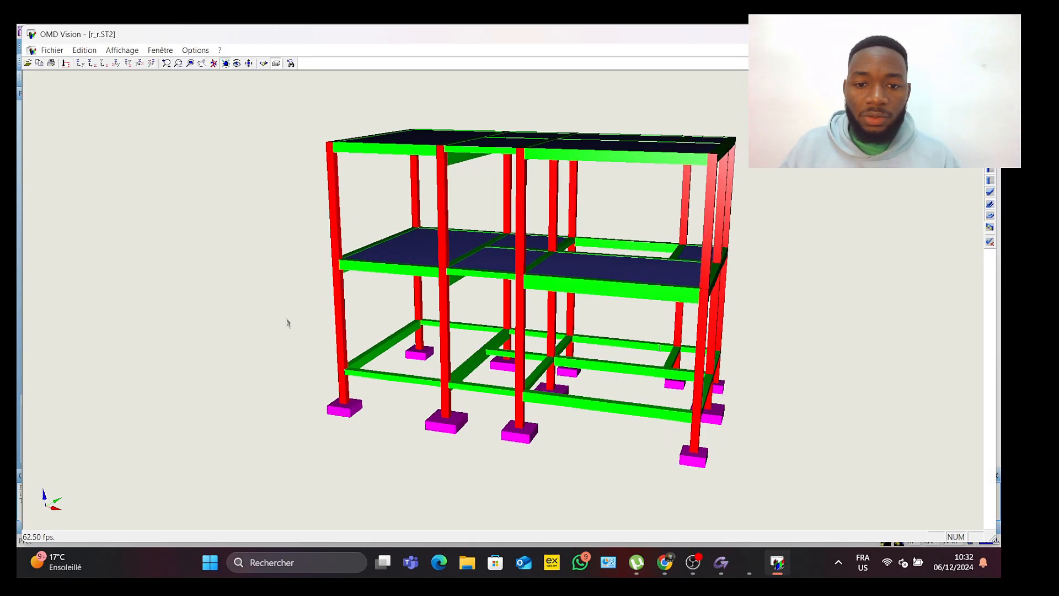
drag(296, 332, 309, 320)
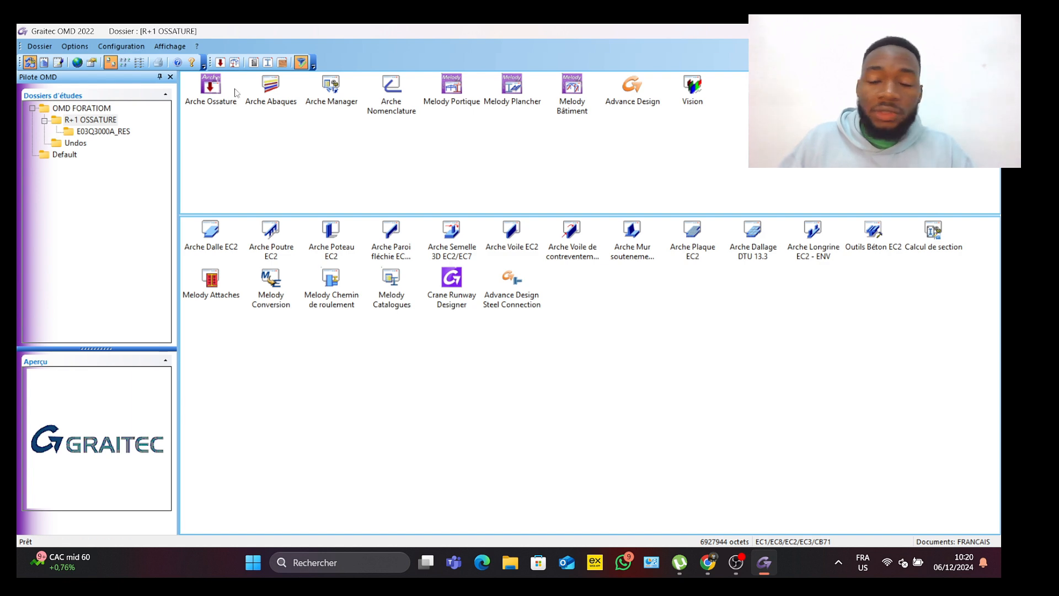
Step: Open bat01.ost from the R+1 OSSATURE study folder in Arche Ossature as the input file (Fichier de Saisie)
click(95, 121)
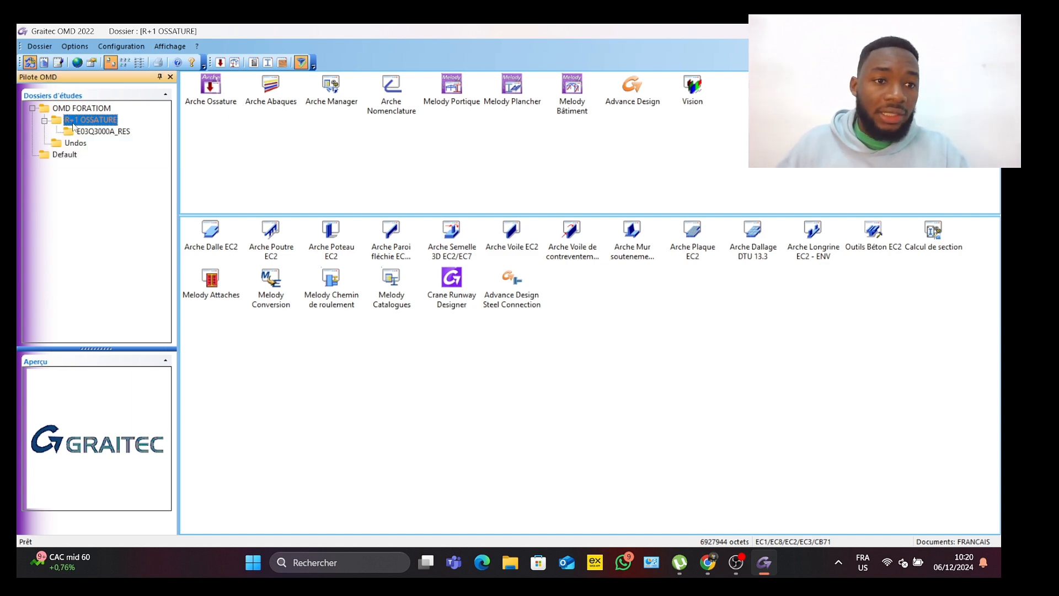
click(44, 63)
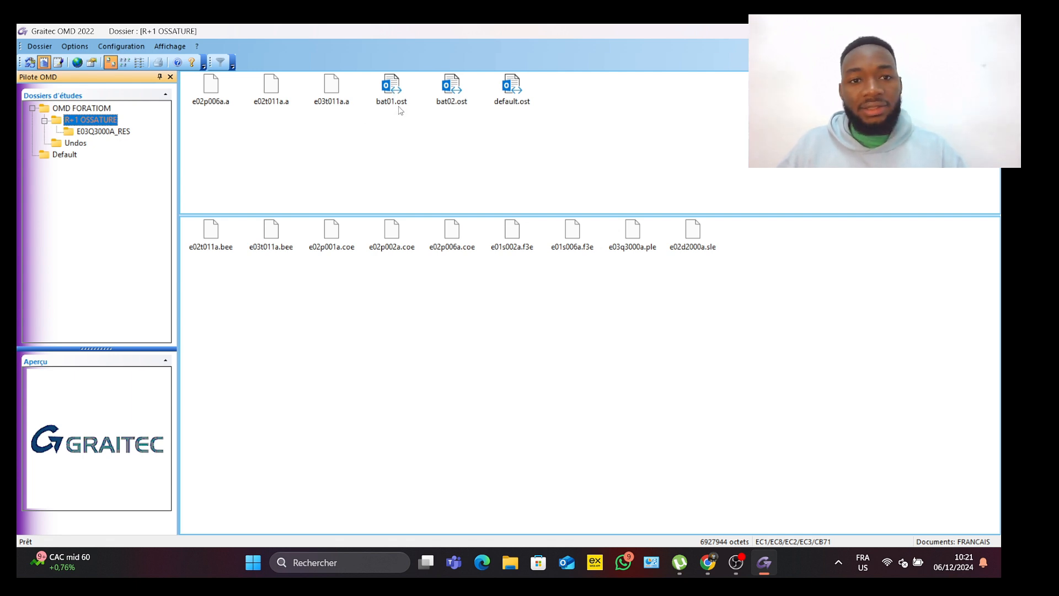
click(391, 88)
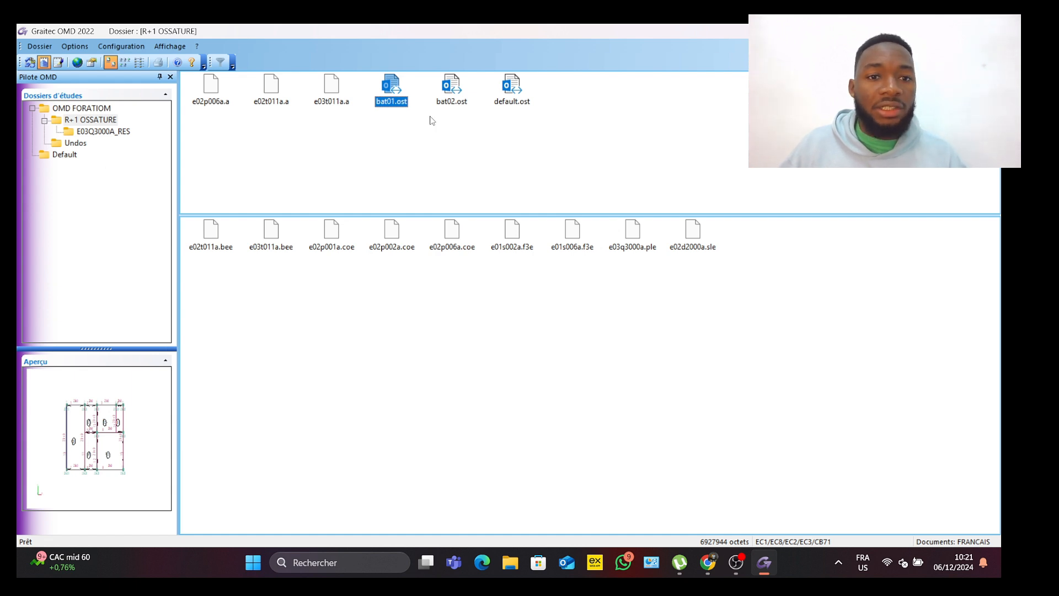
right_click(401, 99)
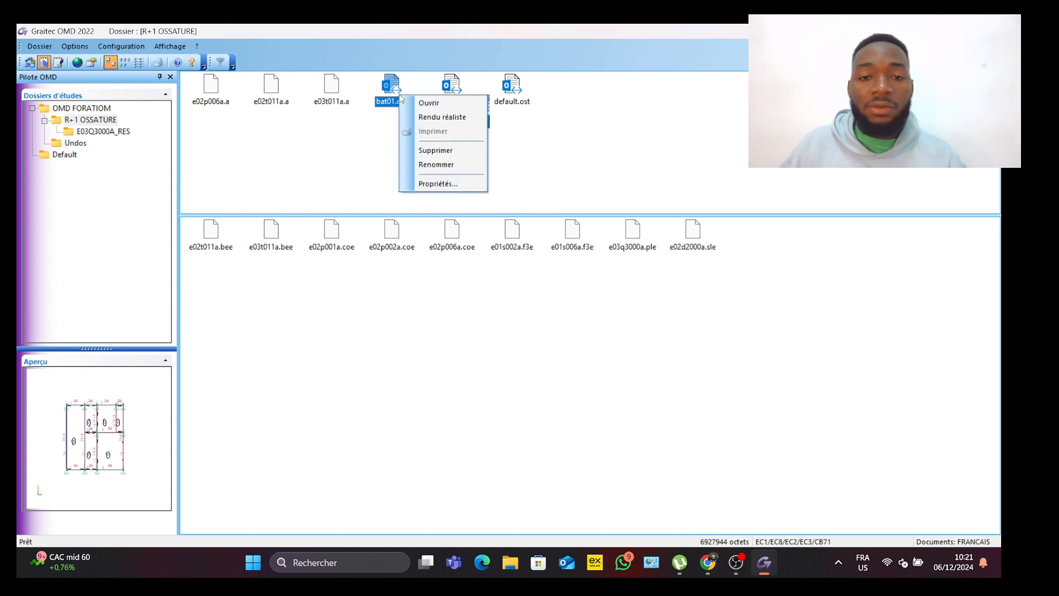
click(430, 103)
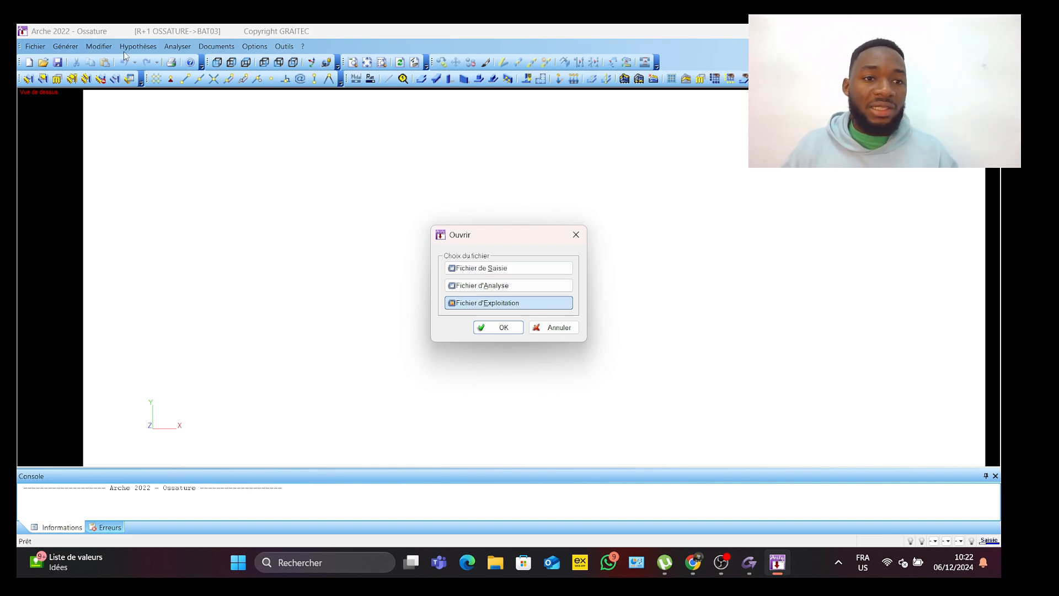
double_click(479, 266)
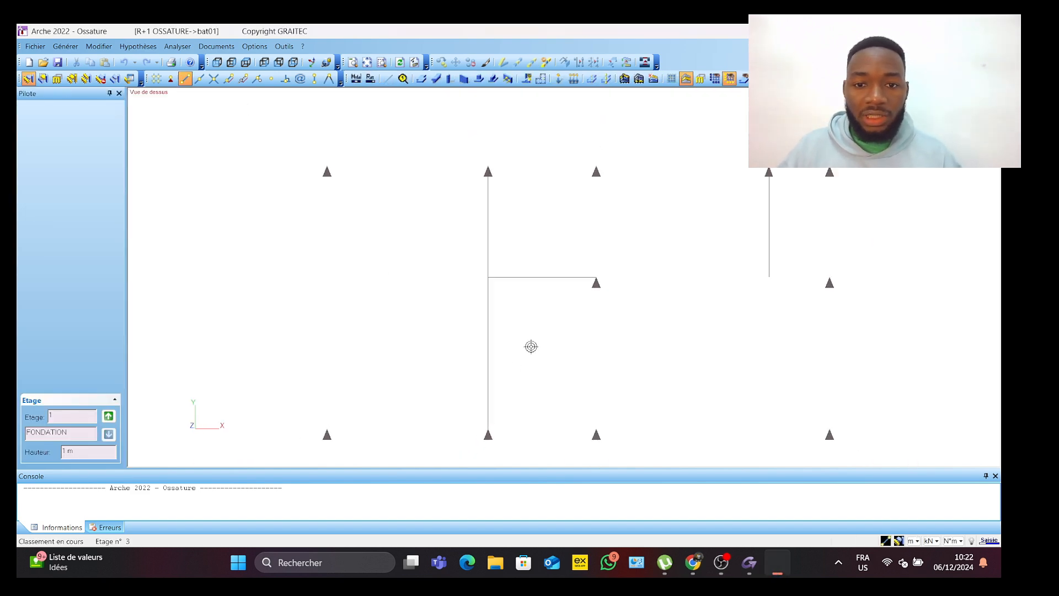
Step: Turn on the display of columns, beams and slabs in the foundation-level plan
key(alt+x)
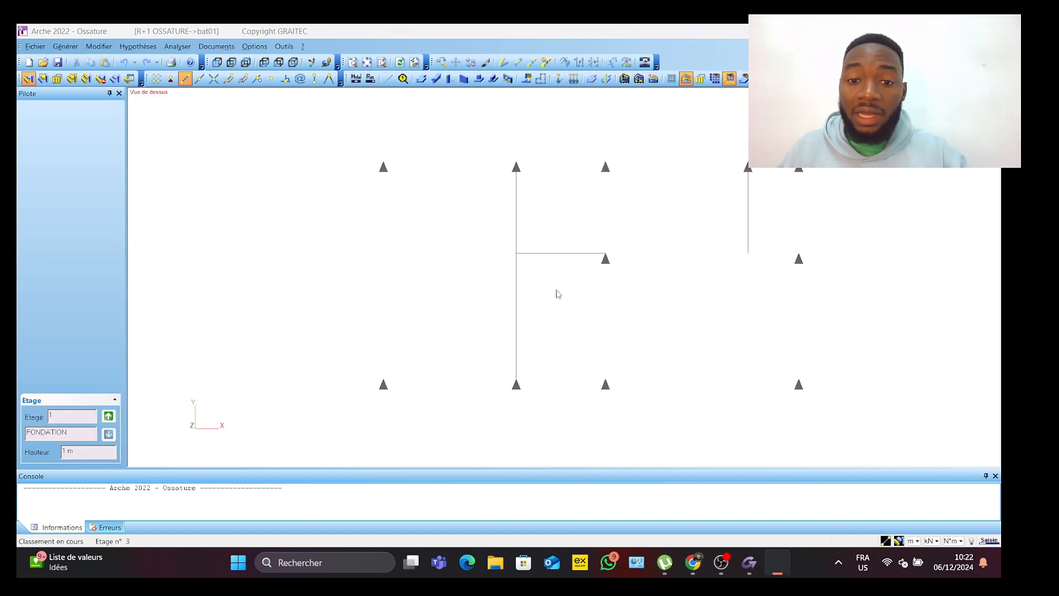
click(378, 220)
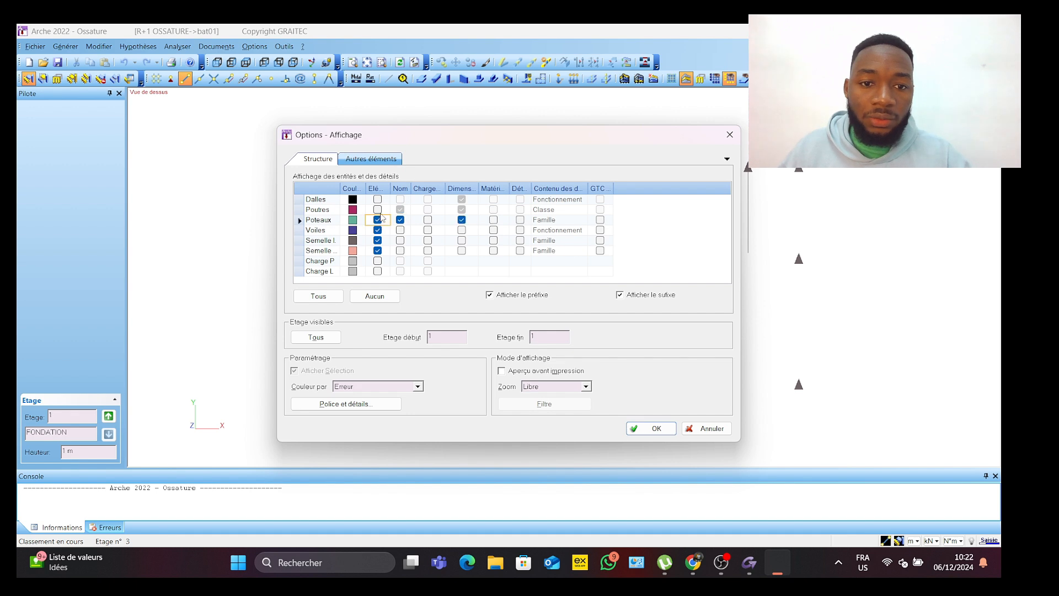
click(378, 210)
click(377, 199)
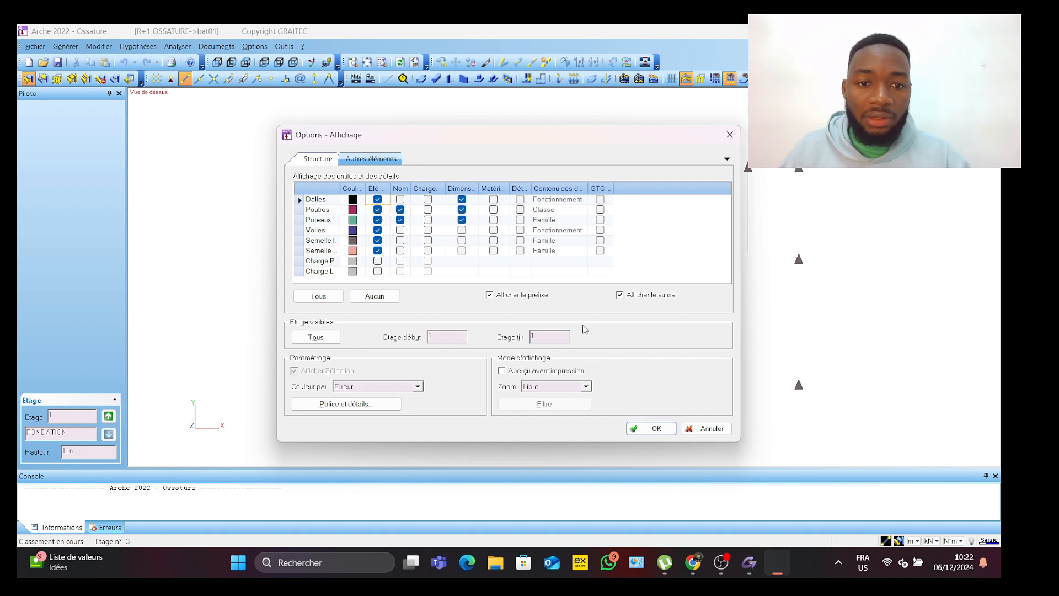
click(648, 429)
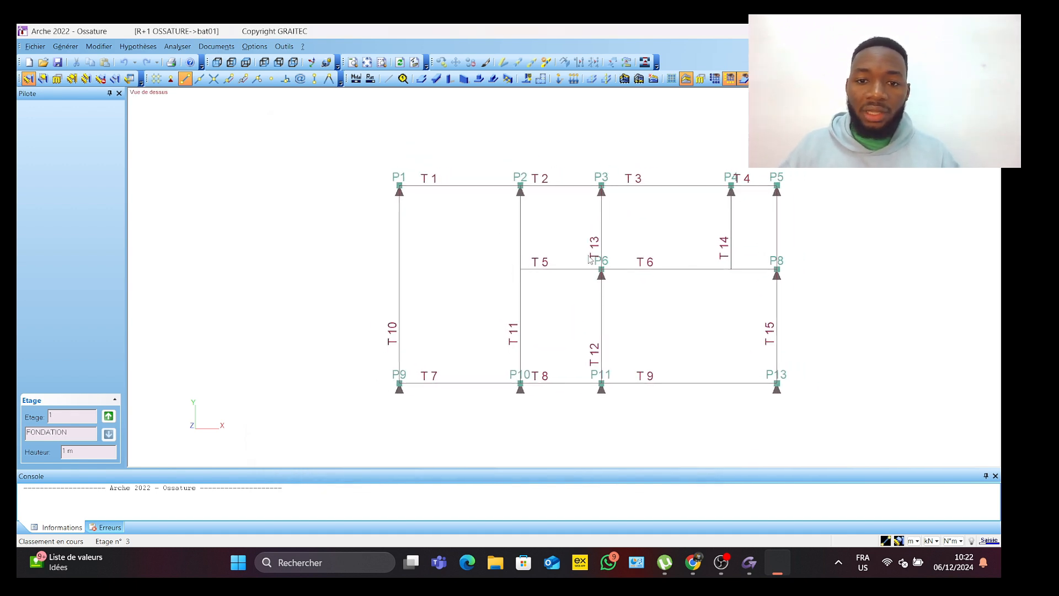
middle_drag(591, 262, 538, 262)
scroll(538, 265, down, 1)
middle_drag(481, 280, 408, 265)
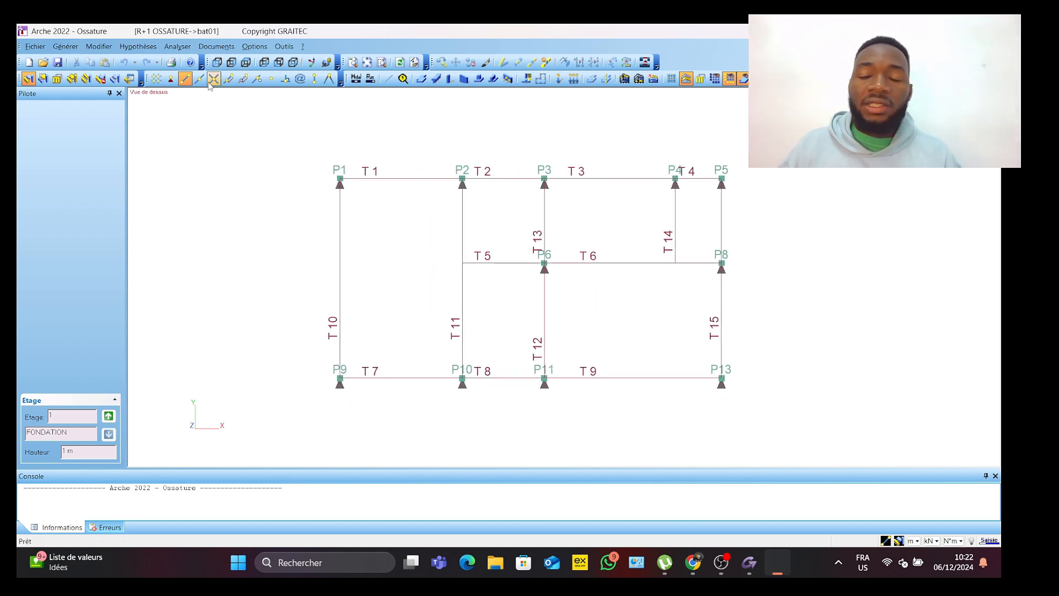
Step: Review the building assumptions for NGF level and variant name, leaving without changes
click(153, 48)
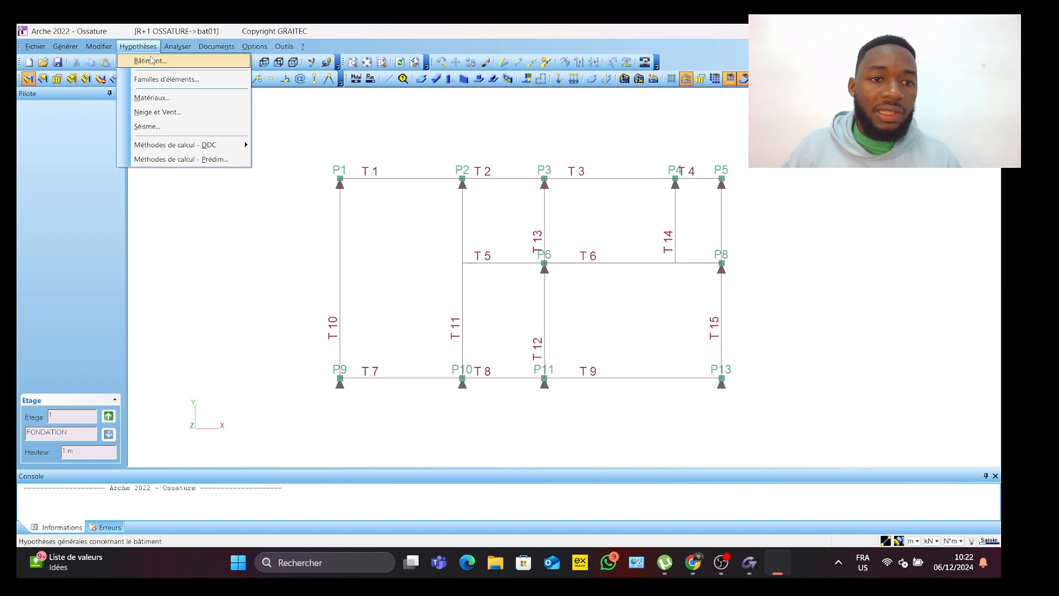
click(152, 62)
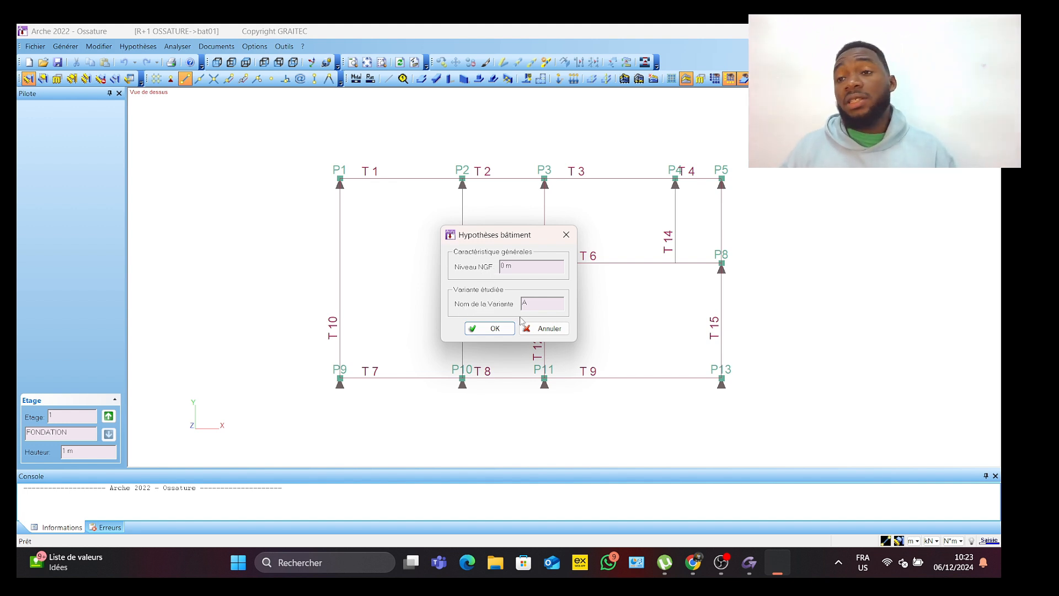
click(535, 329)
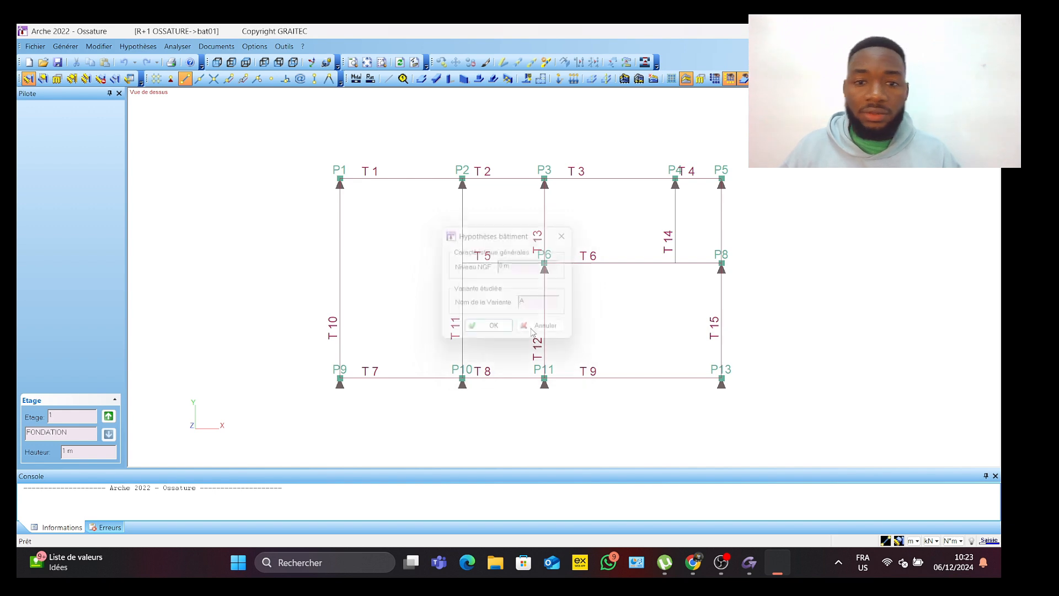
Step: Examine the BETON material properties and the material catalogue, closing both without changes
click(139, 47)
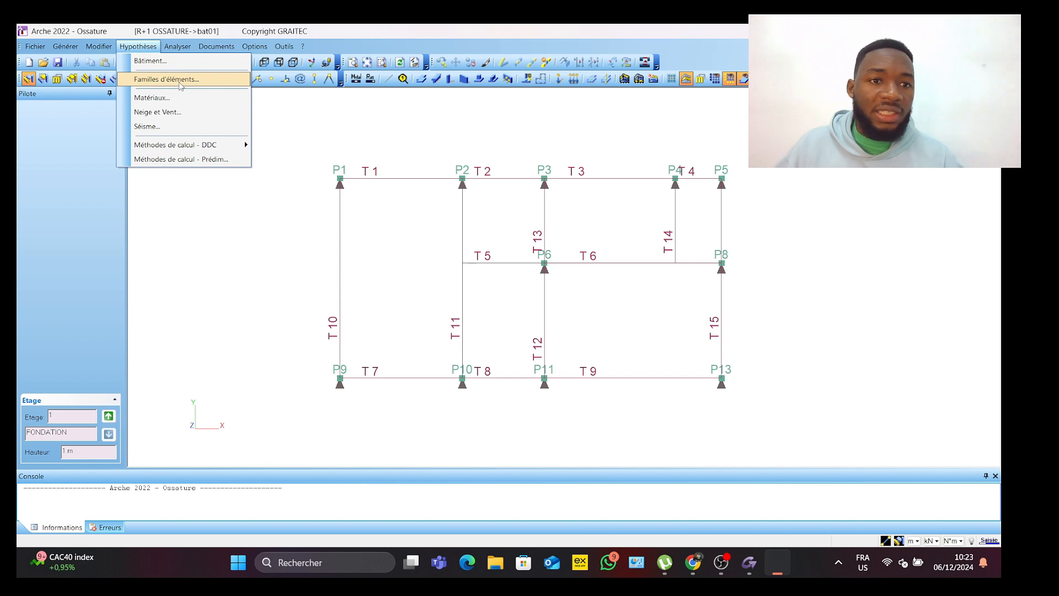
click(152, 99)
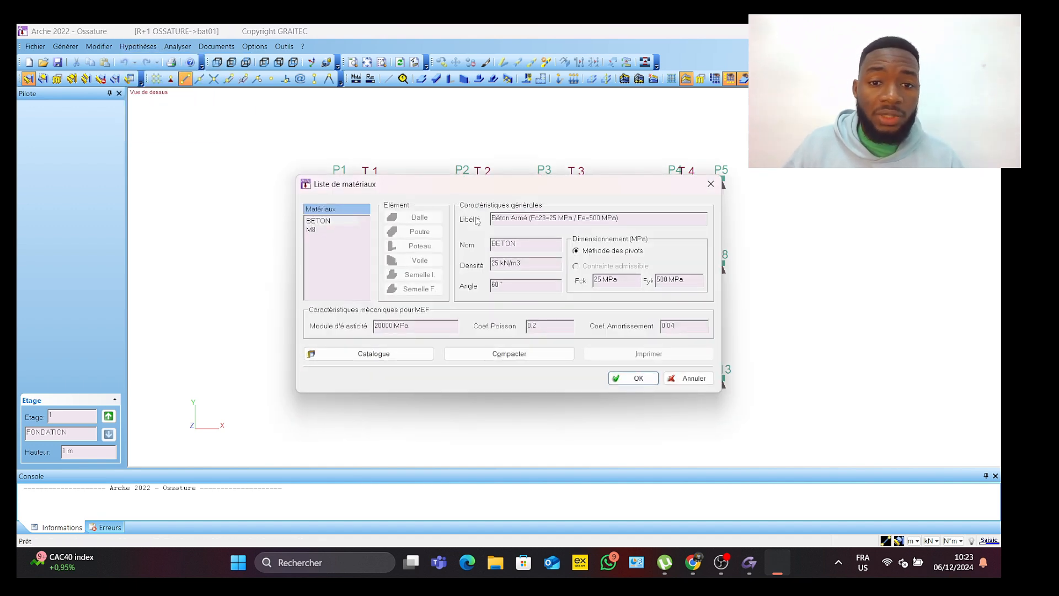
click(386, 353)
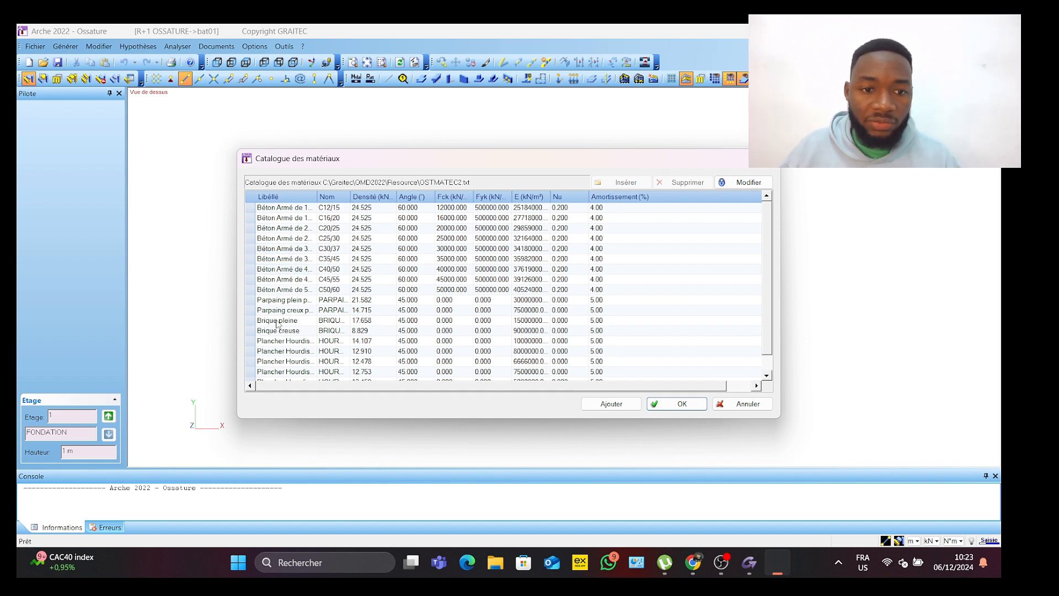
scroll(304, 344, down, 1)
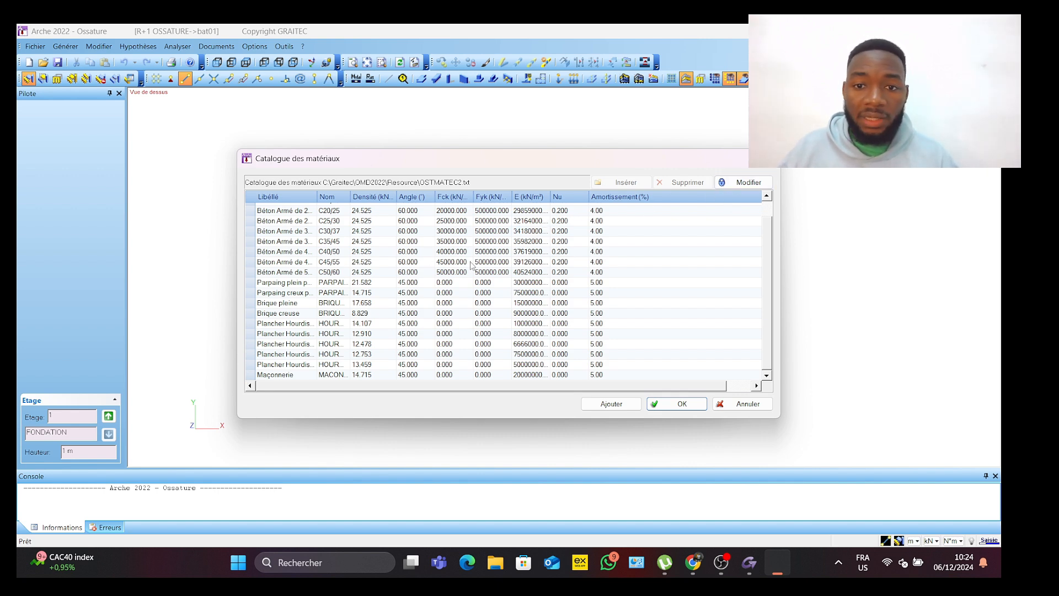
click(739, 404)
click(711, 183)
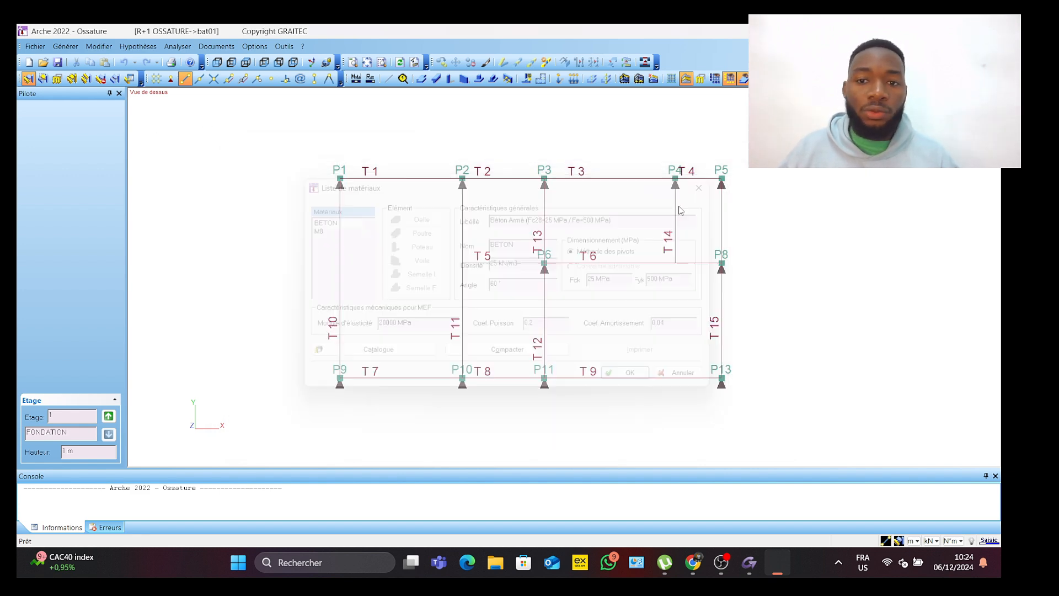
Step: Confirm the DDC calculation methods as traditional for vertical loads G and Q, with no verification for snow, wind and seismic
click(138, 46)
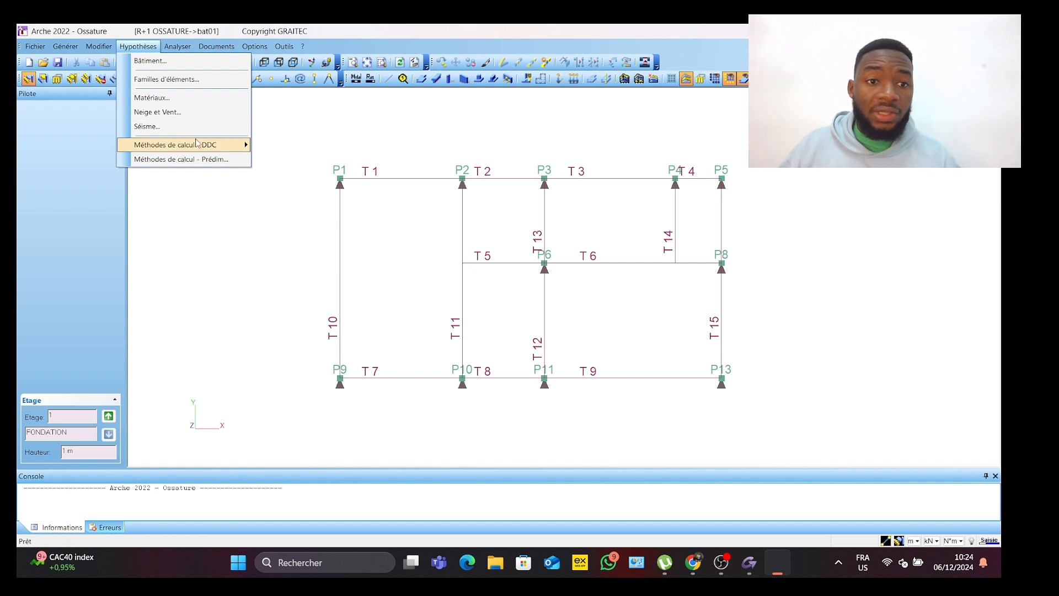
mouse_move(224, 145)
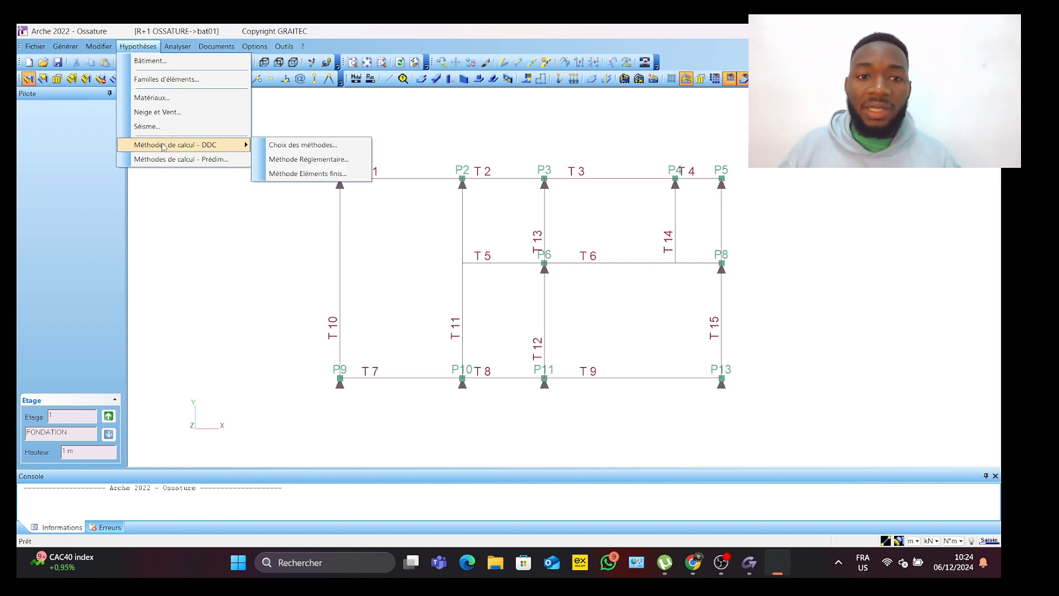
click(330, 144)
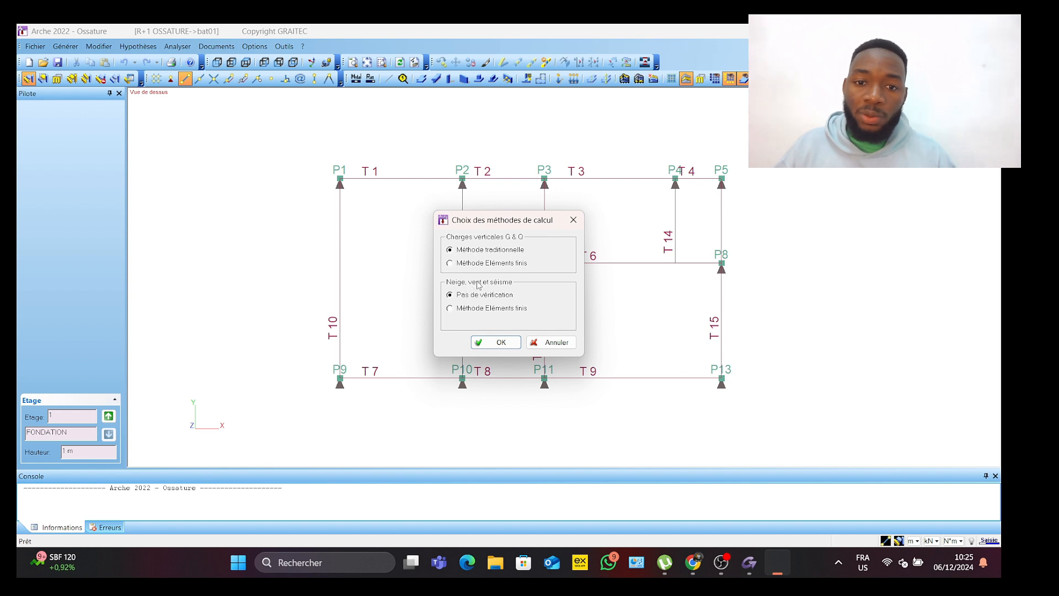
click(511, 343)
Step: Review the DDC regulatory method settings, including support moment reduction coefficients, vertical element options and miscellaneous parameters
click(138, 48)
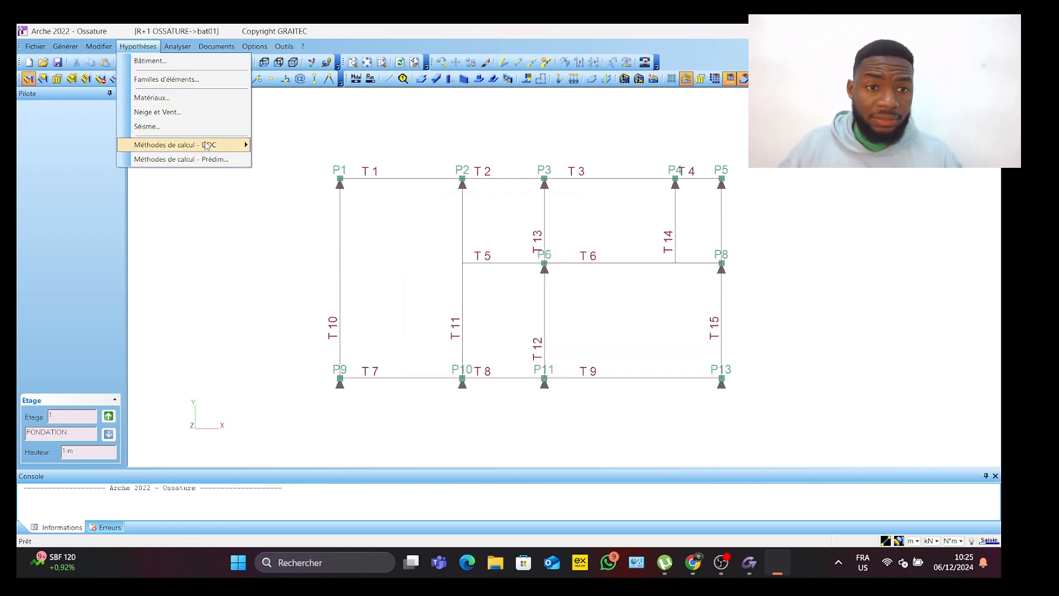
mouse_move(206, 145)
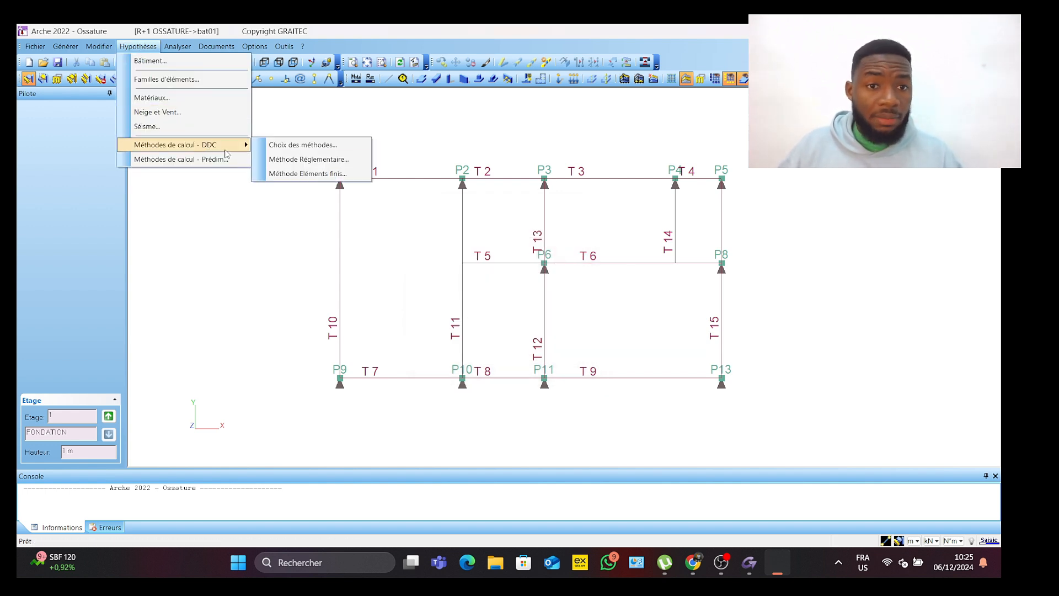
click(318, 160)
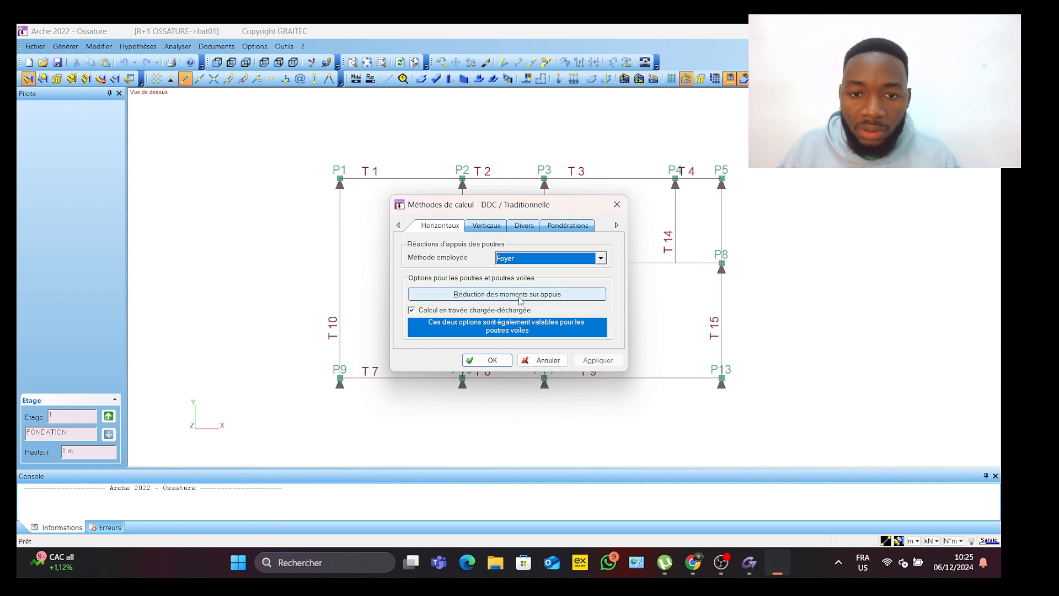
click(481, 298)
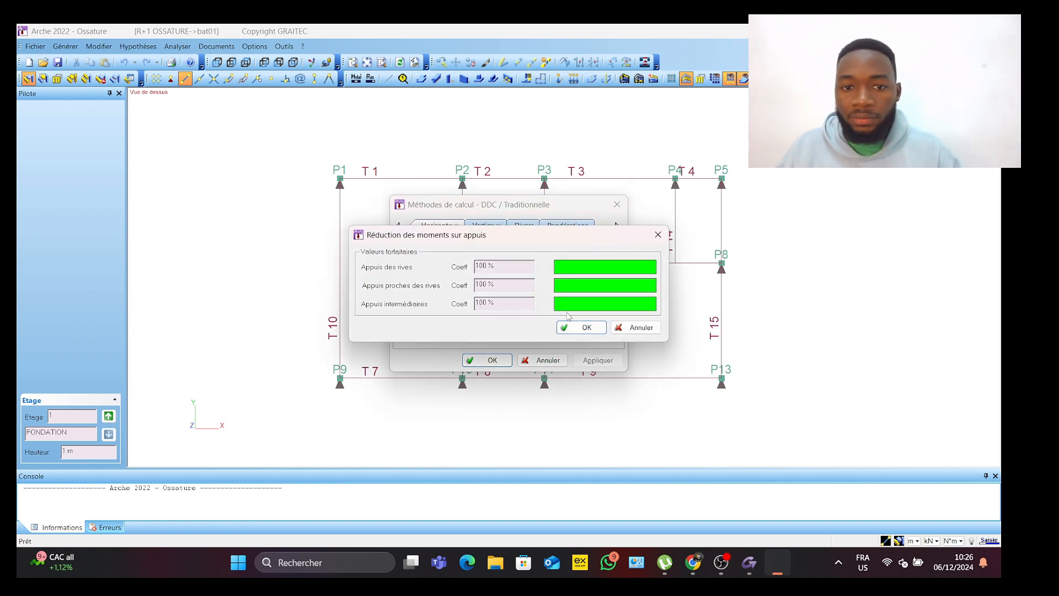
click(585, 328)
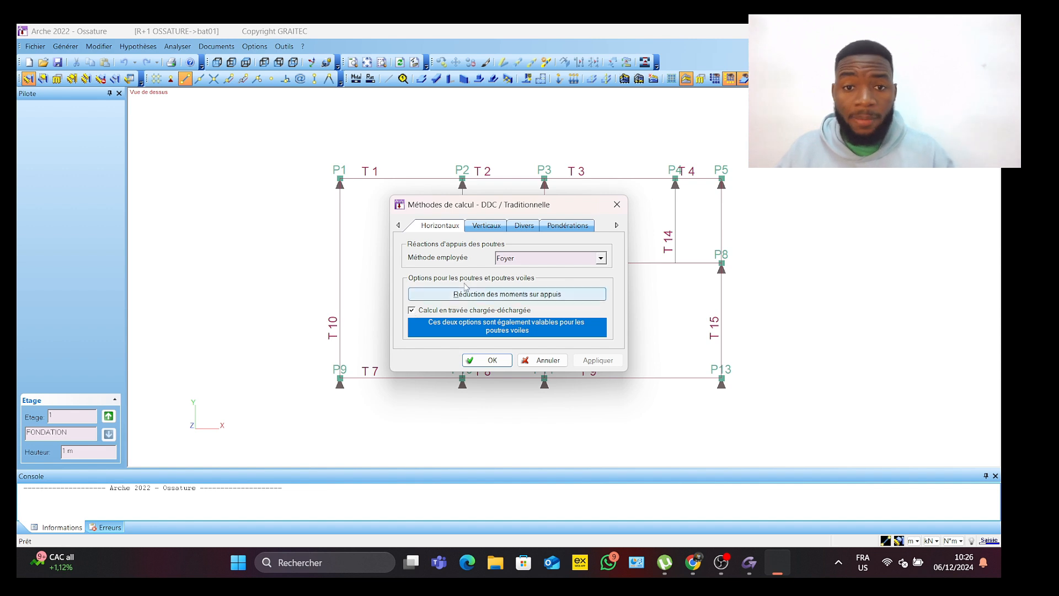
click(488, 228)
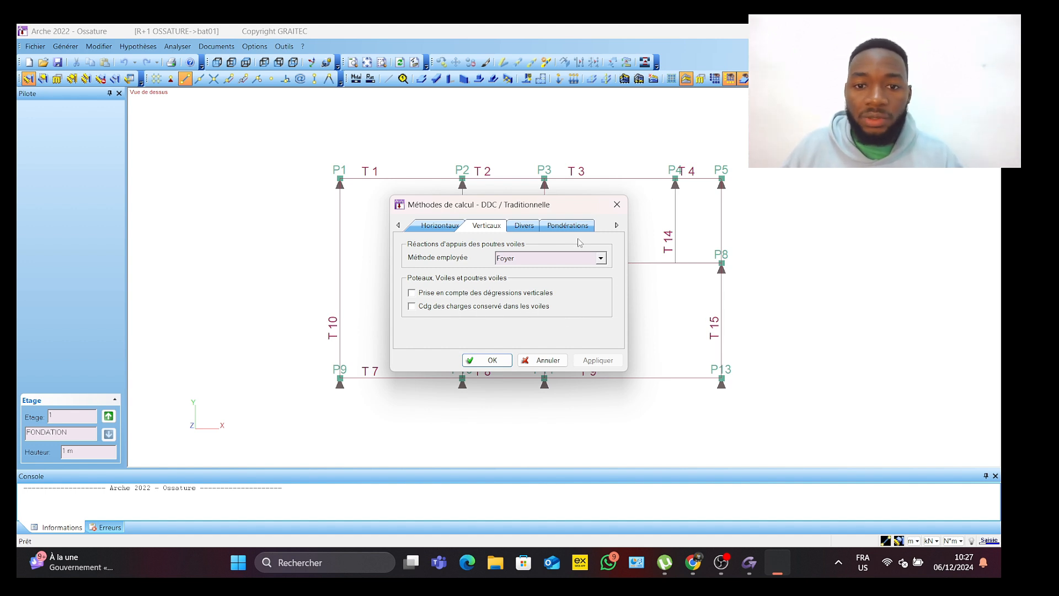
click(533, 227)
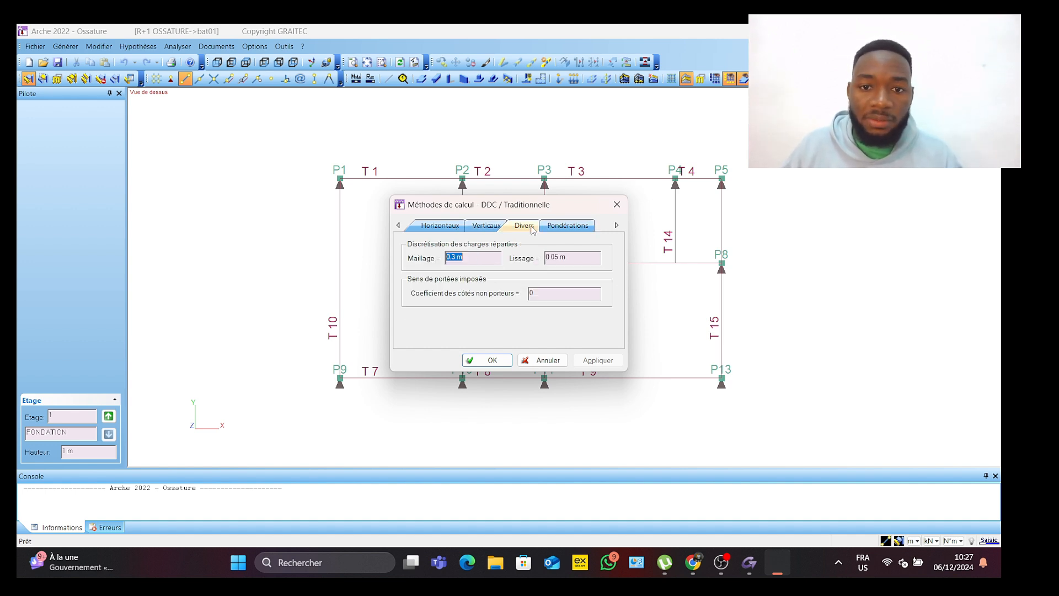
Step: Set the mesh size (Maillage) for distributed load discretisation to 0.5 m
click(460, 258)
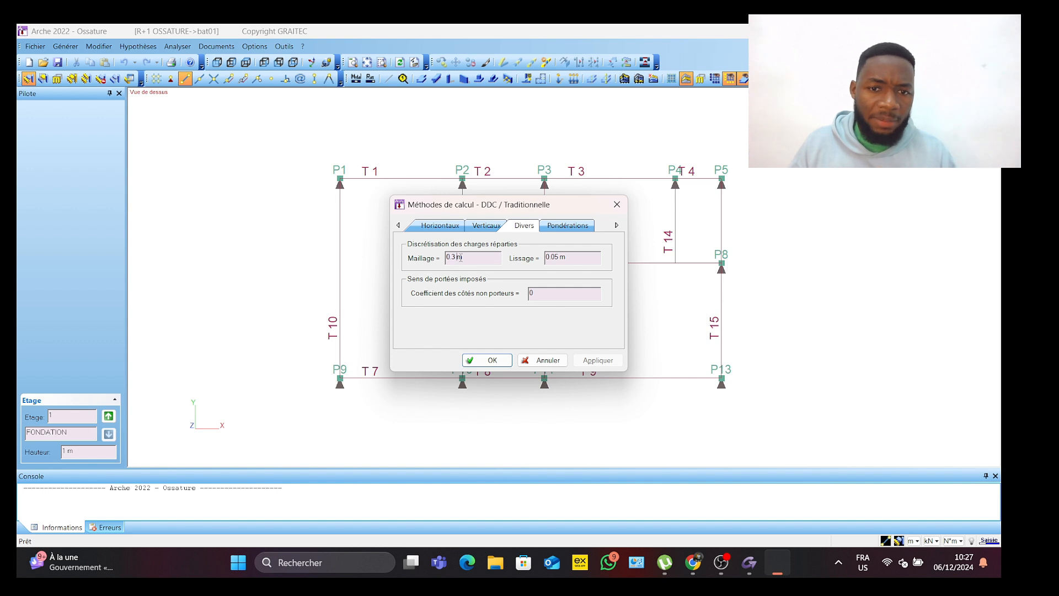
key(BackSpace)
key(BackSpace)
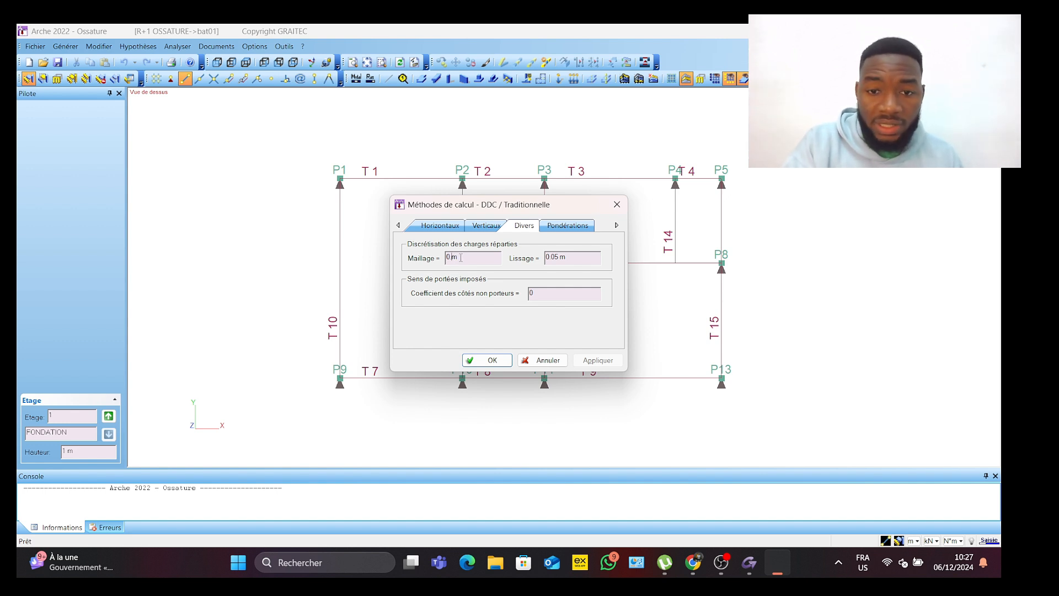
text(.5)
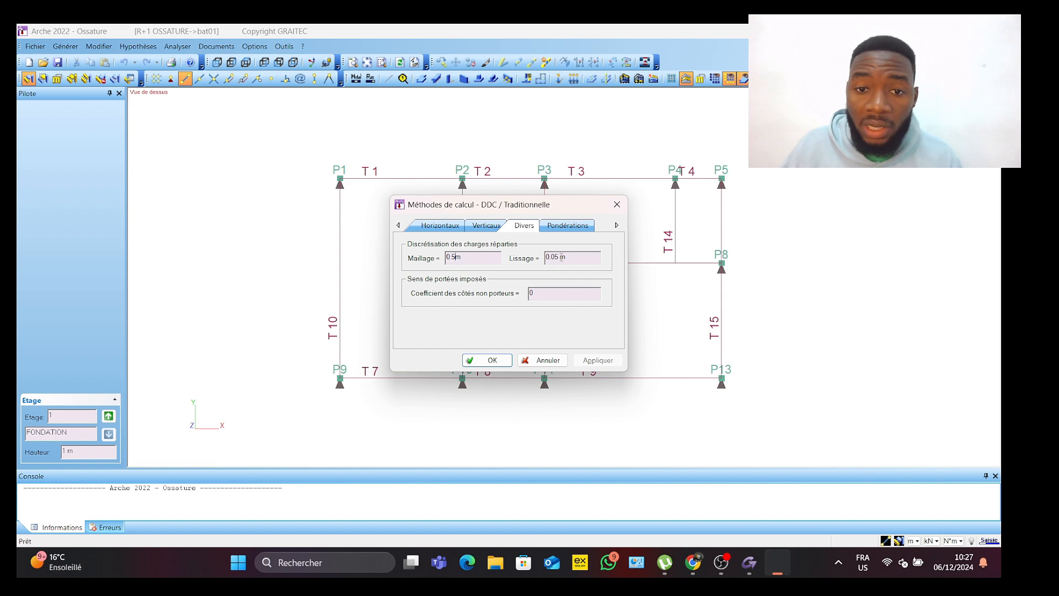
Step: Set the mesh size for distributed loads to 0.3 m and move the calculation methods dialog clear of the plan
click(450, 257)
text(.3)
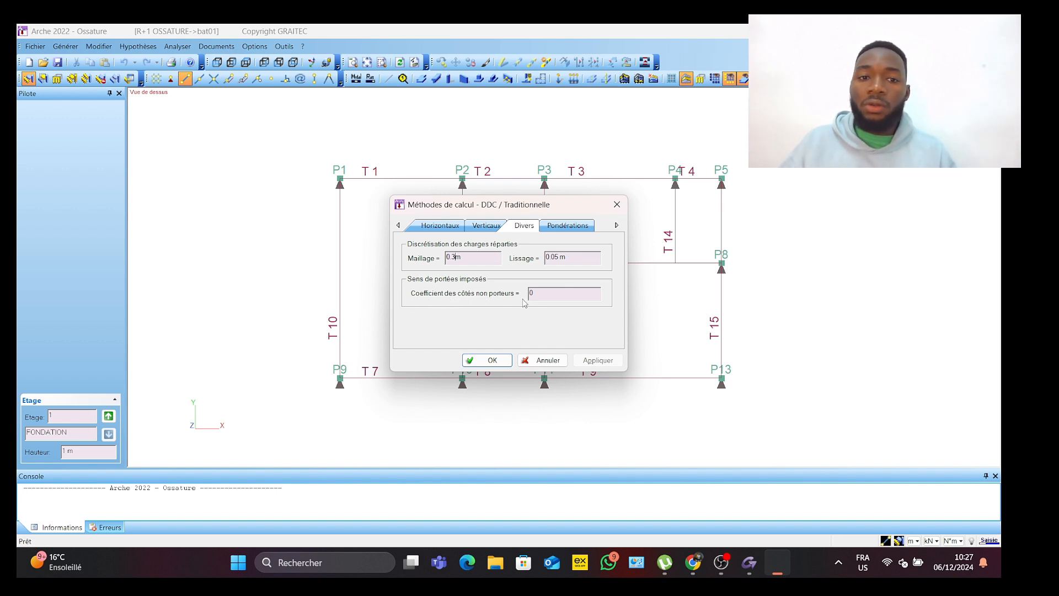
drag(451, 207, 733, 235)
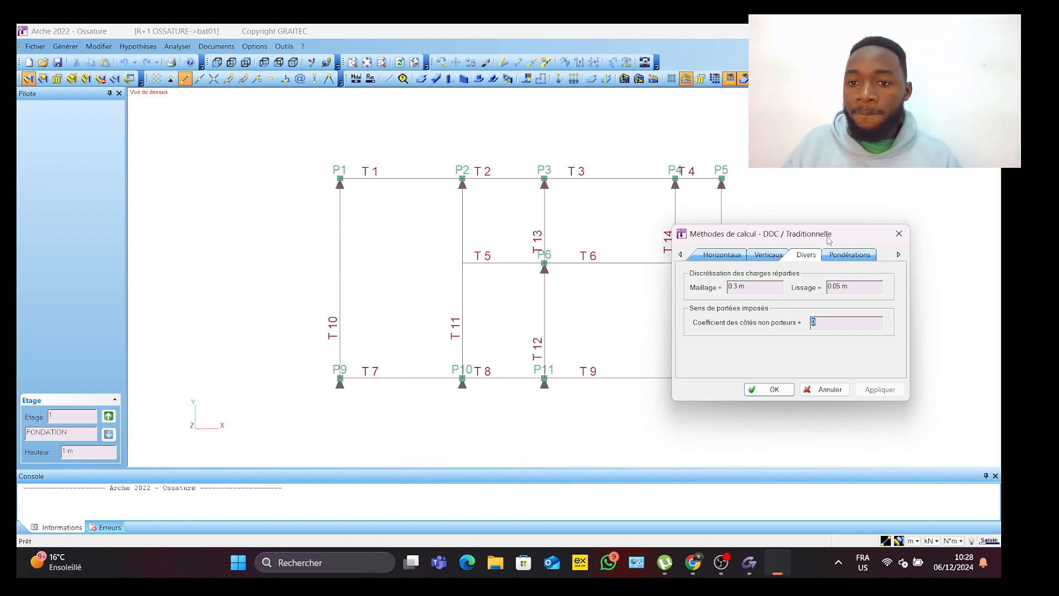
Step: Review the ELU and ELS load weighting factors and validate the traditional DDC method settings
drag(828, 240, 511, 227)
click(533, 242)
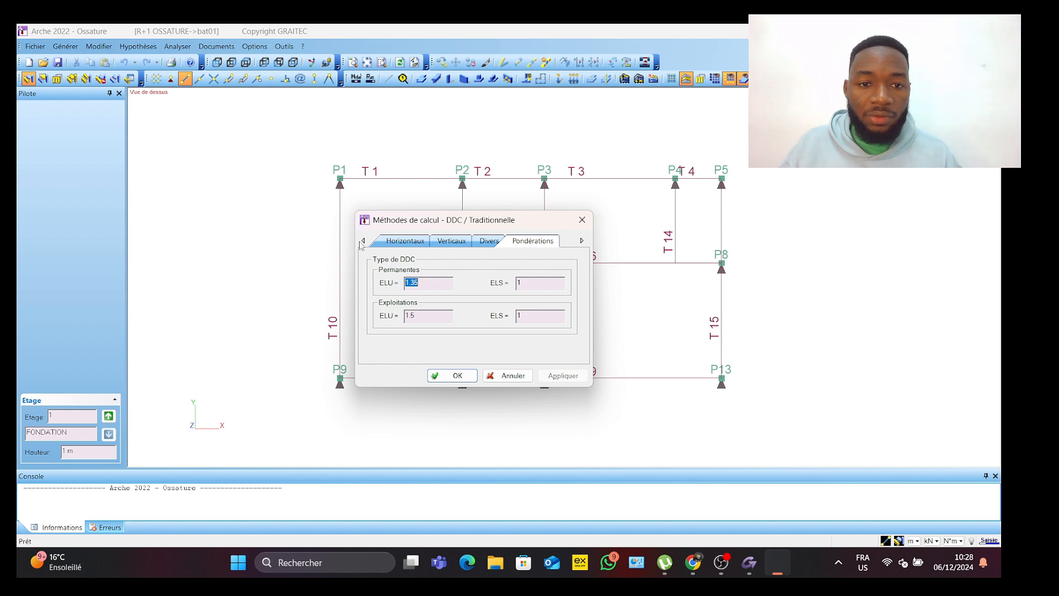
click(470, 375)
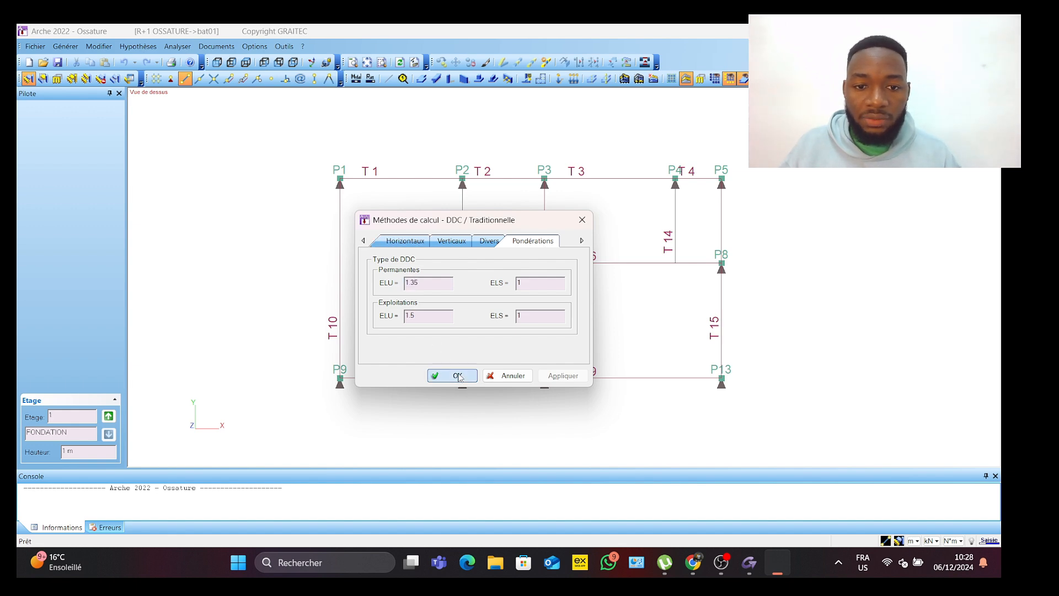
Step: Review the finite element DDC method settings for slabs, columns and walls, including the modelling options for Voile courant
click(178, 46)
mouse_move(166, 144)
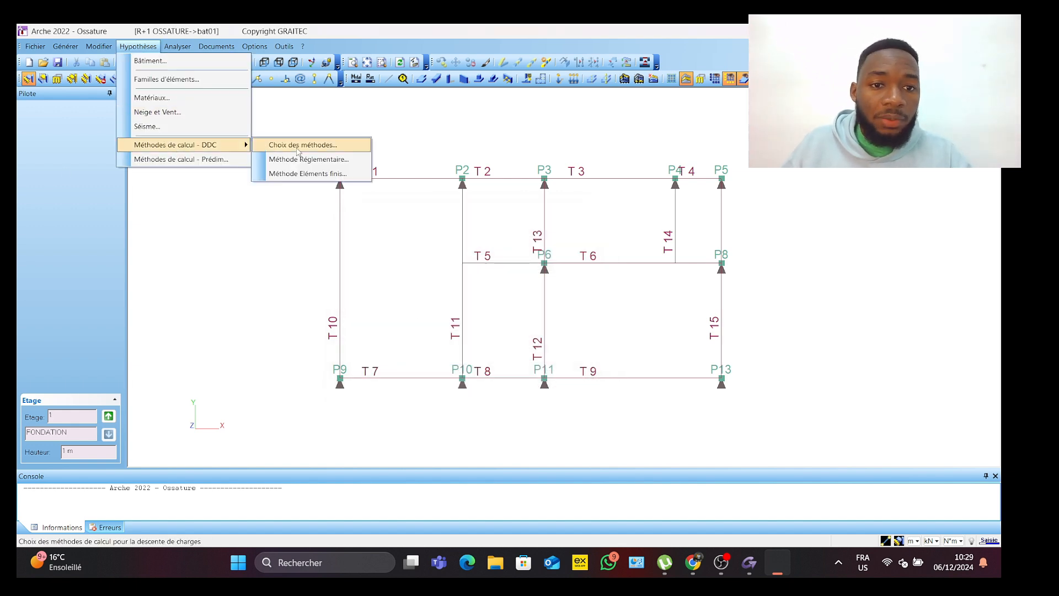
click(303, 173)
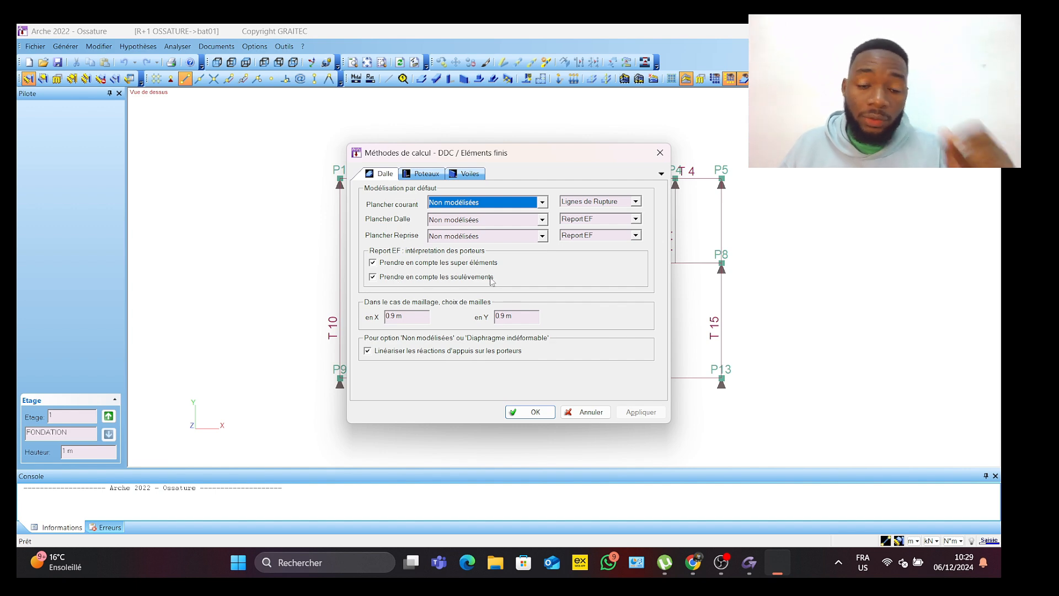
click(436, 175)
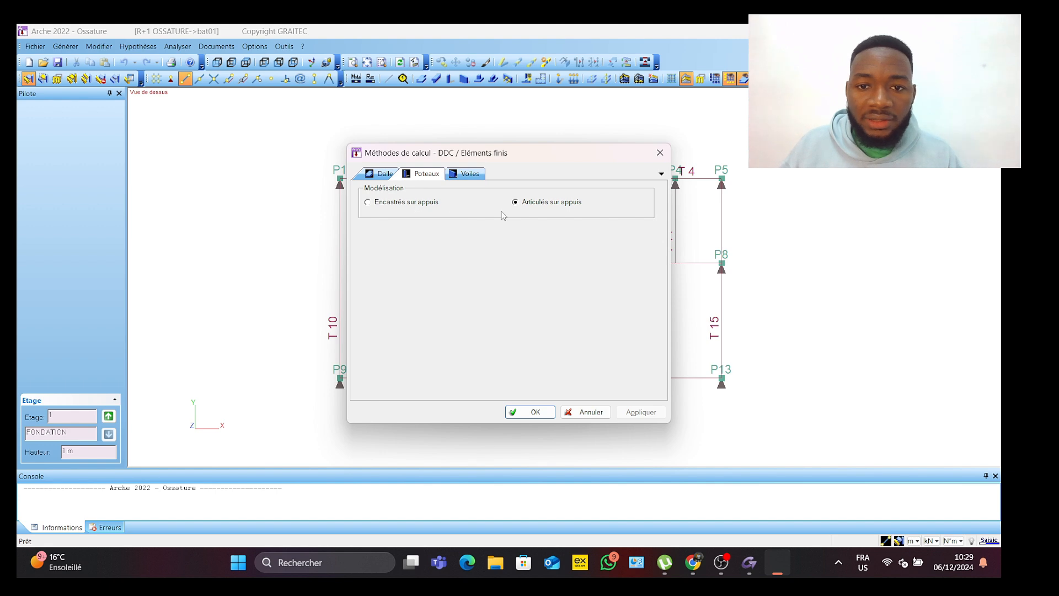
click(468, 174)
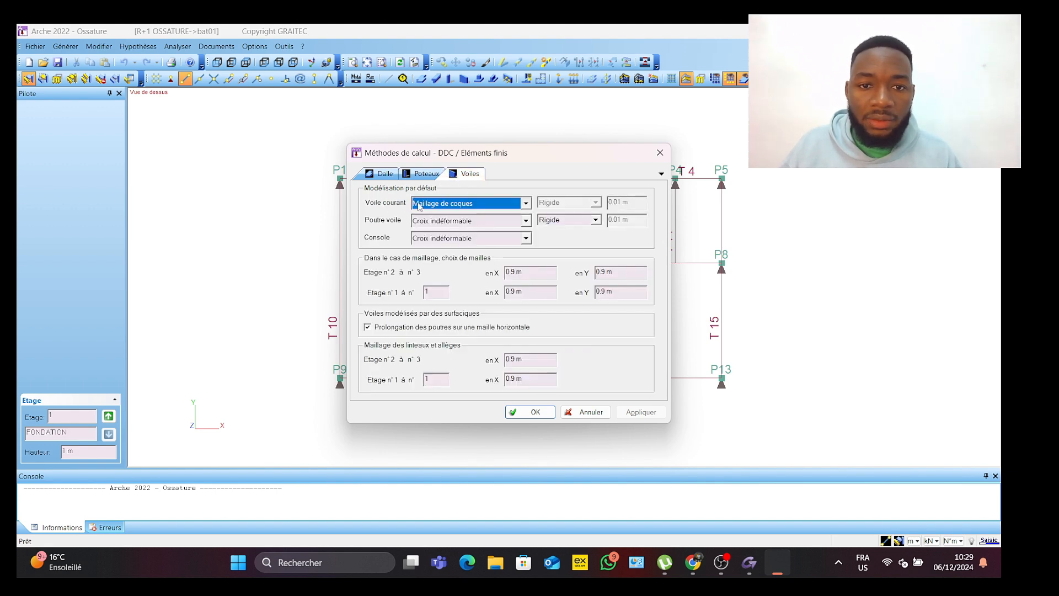
click(526, 203)
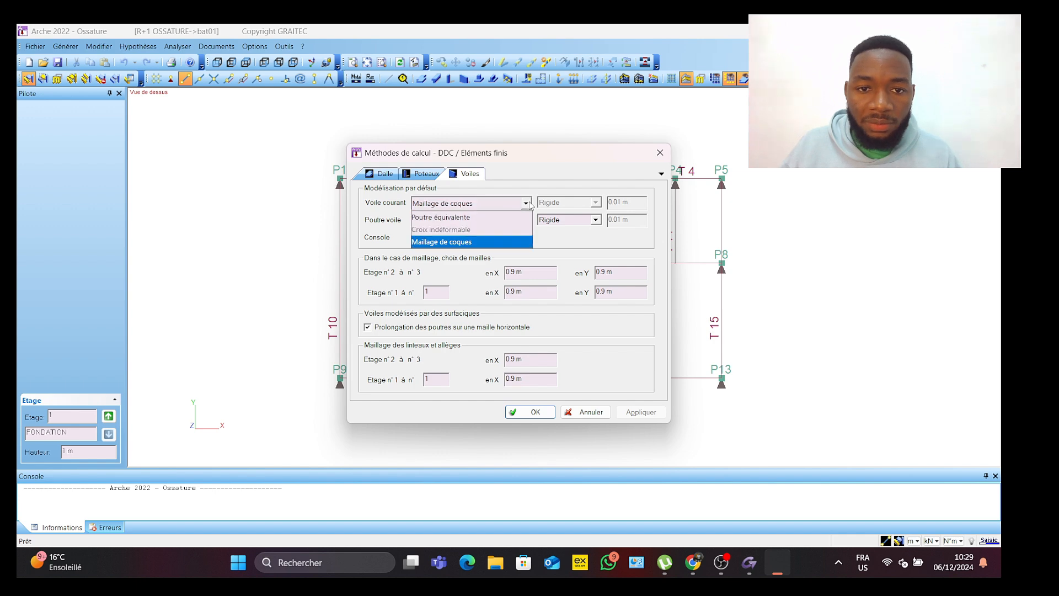
click(532, 201)
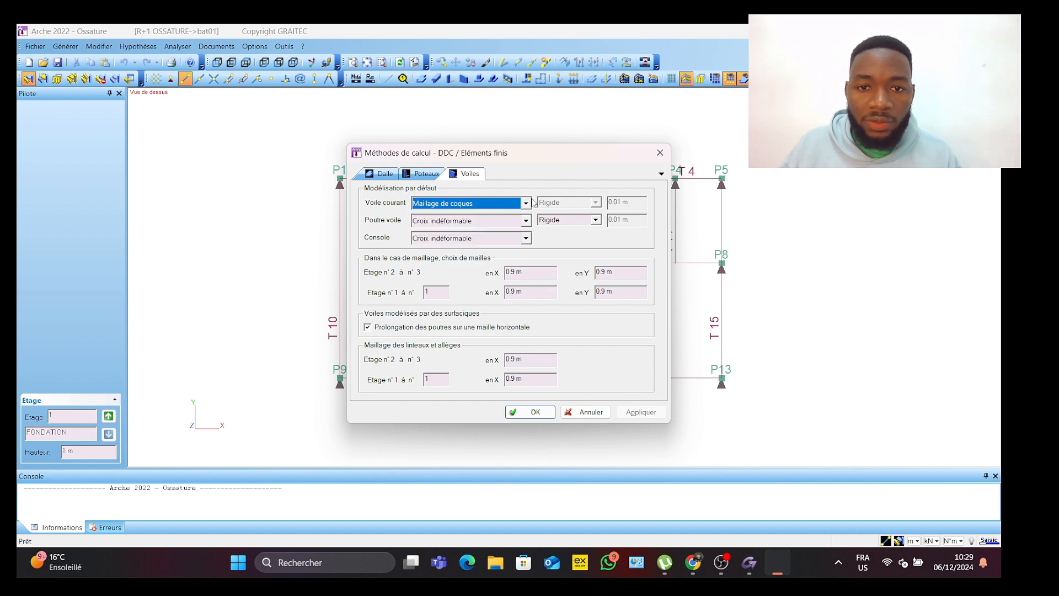
click(543, 413)
Step: Examine the predimensioning settings by material for beams (Poutre), columns (Poteau) and isolated footings (Semelle isolée)
click(138, 46)
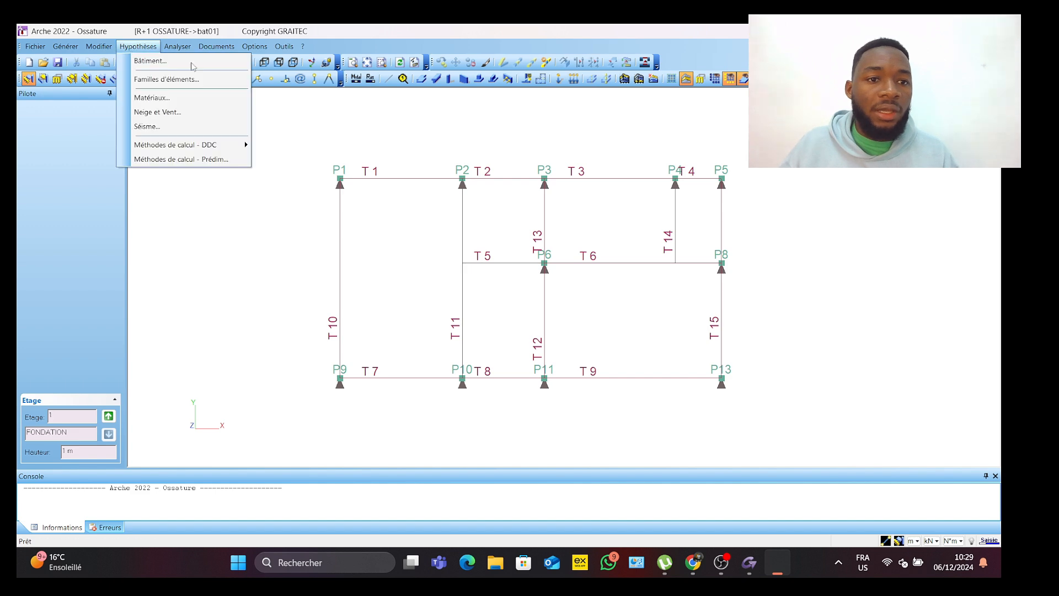
click(218, 160)
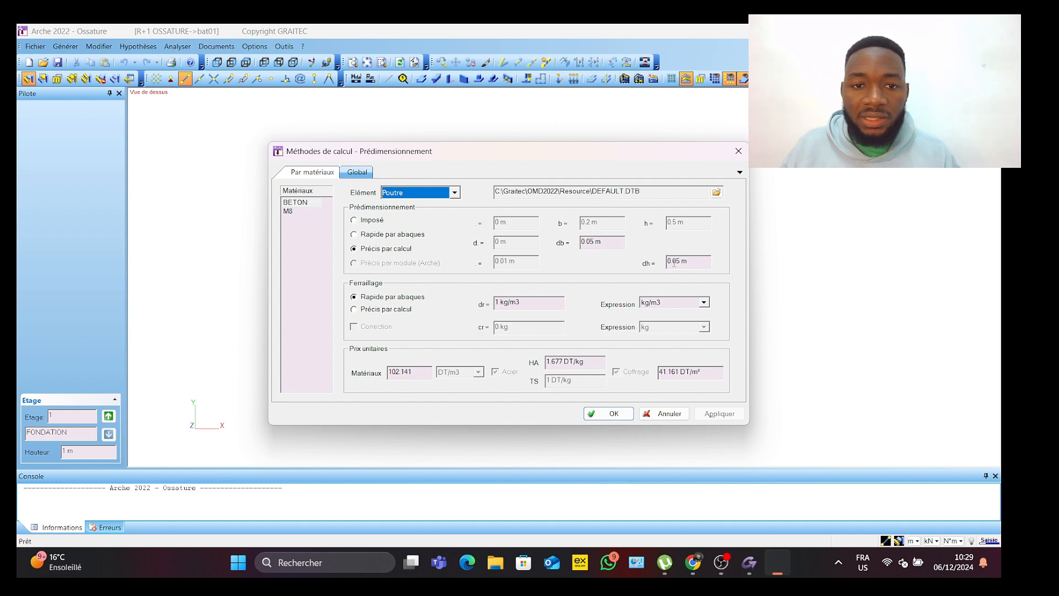
click(455, 192)
click(414, 233)
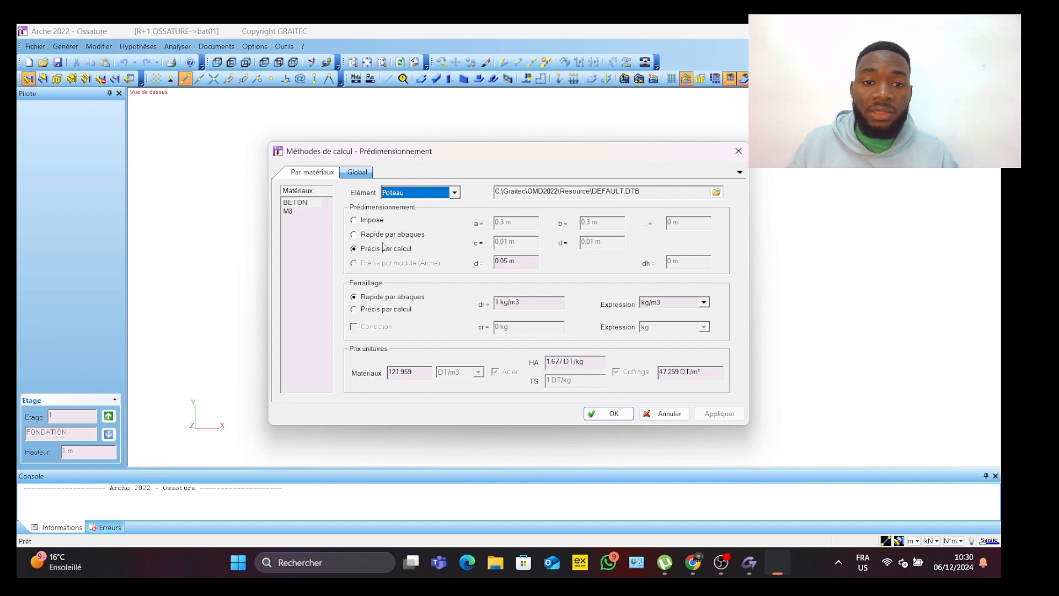
click(455, 192)
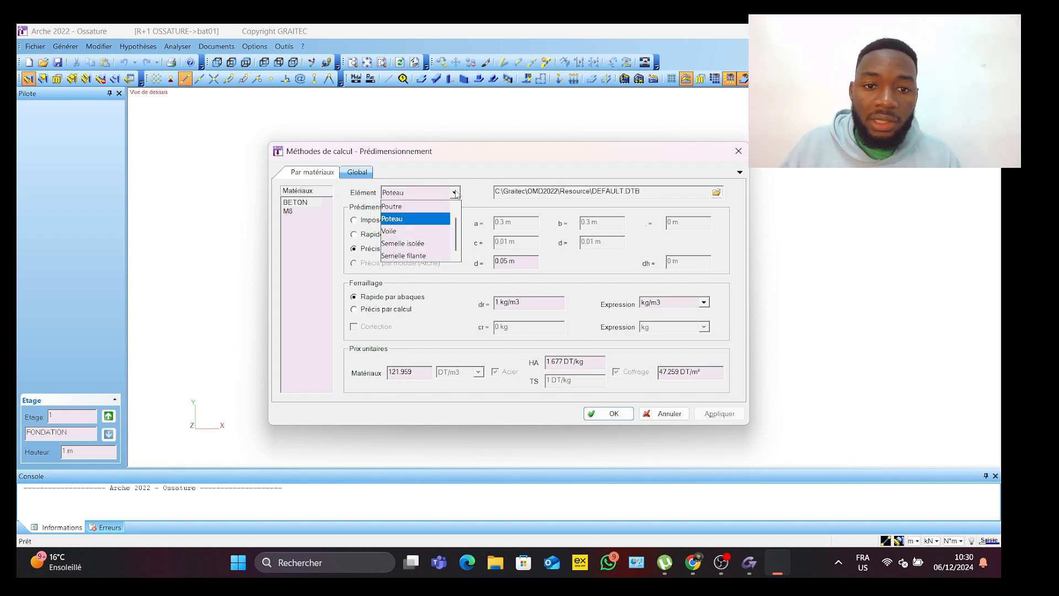
click(392, 245)
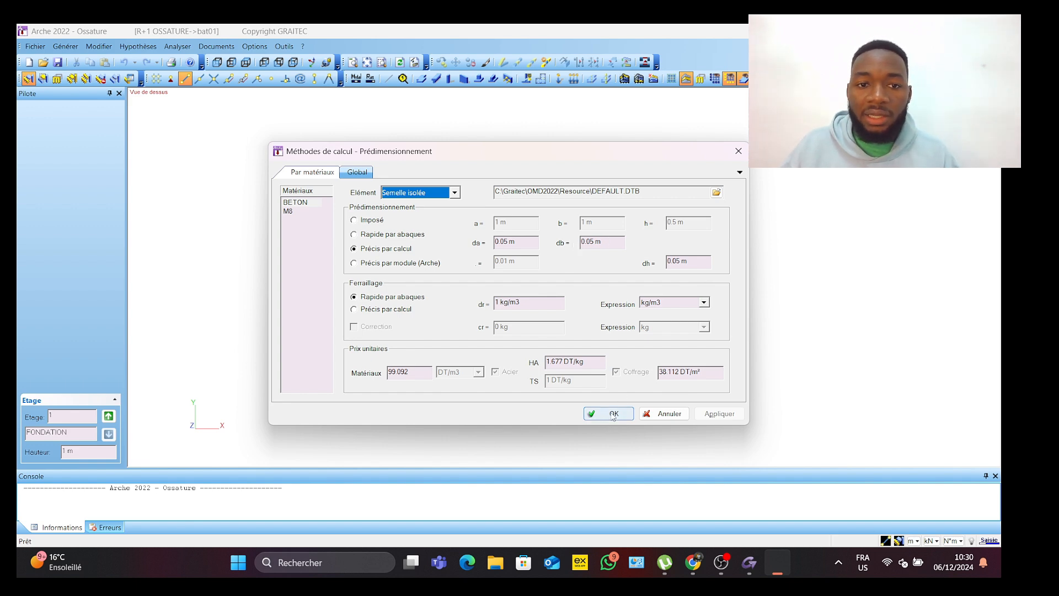
Step: Try treating AC as a separate permanent load case with Sol Elu at 0.6 MPa, closing the predimensioning settings without applying them
click(358, 172)
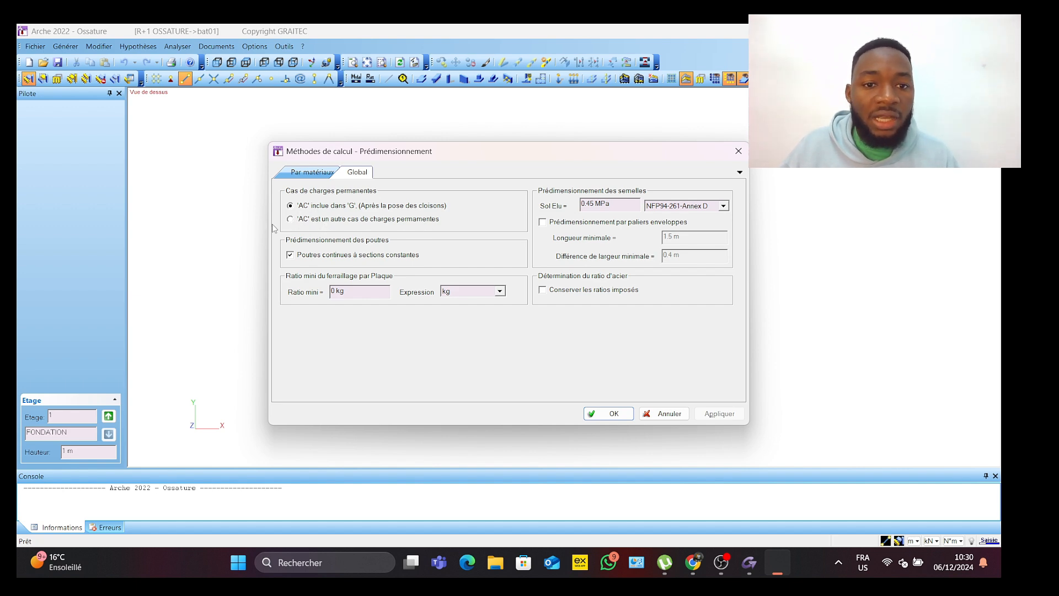
click(292, 220)
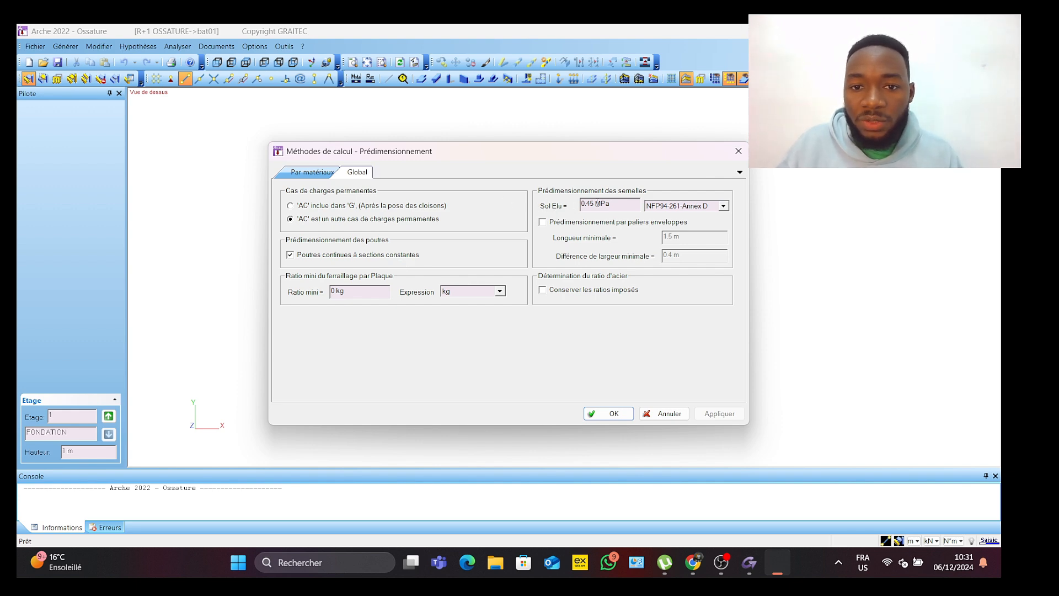
drag(595, 204, 586, 204)
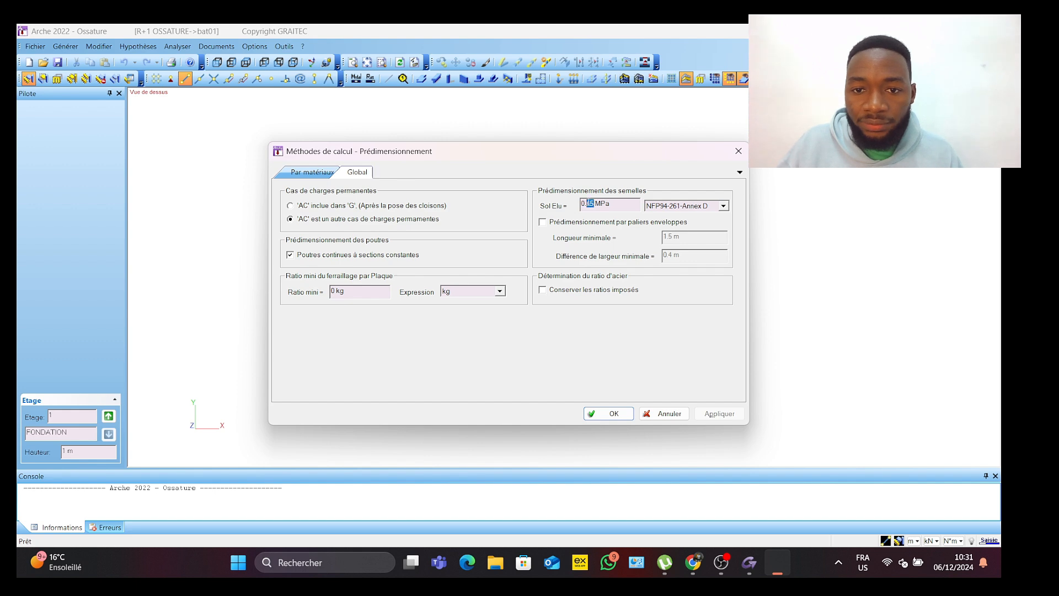
text(6)
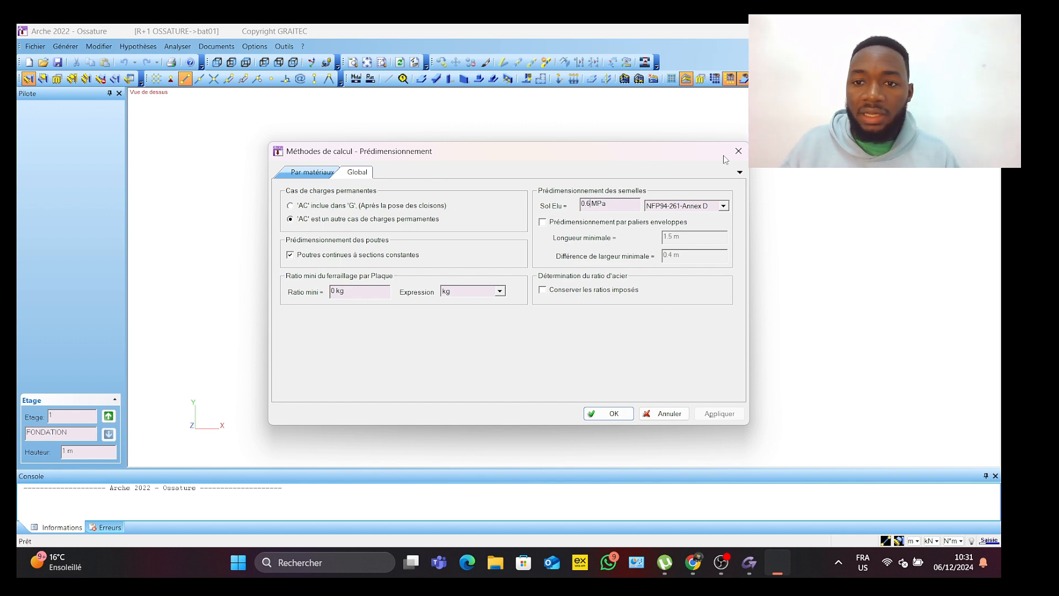
click(738, 151)
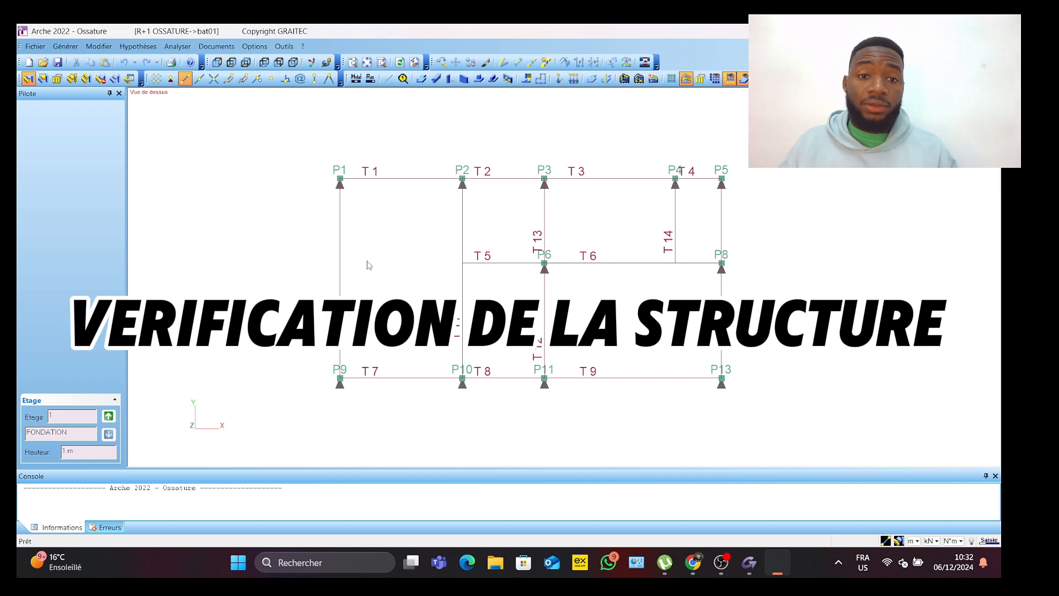
Step: Model and verify the structure for errors, and run the load descent calculation
click(355, 78)
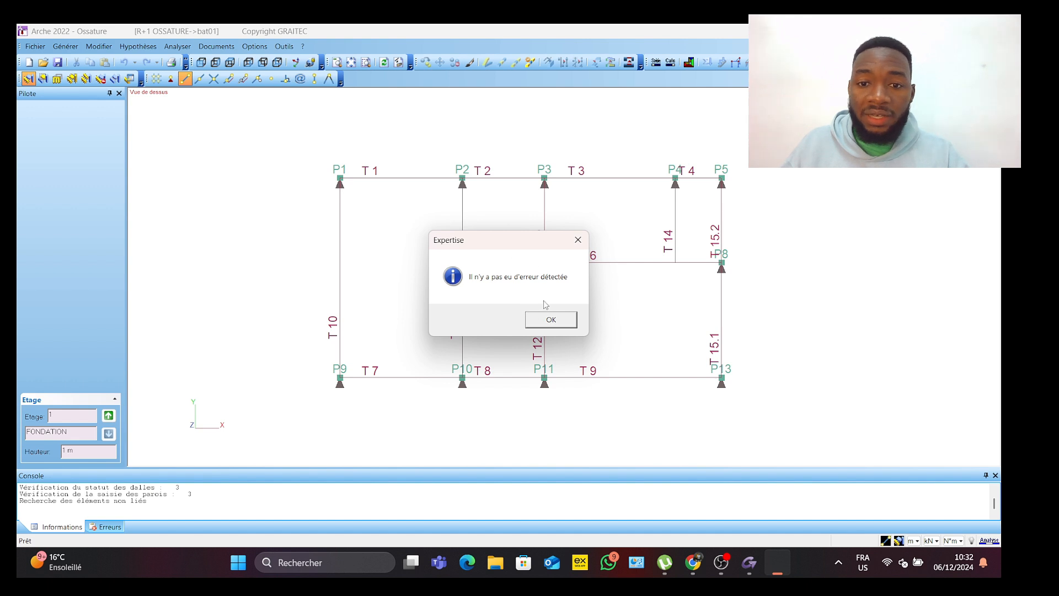
click(563, 322)
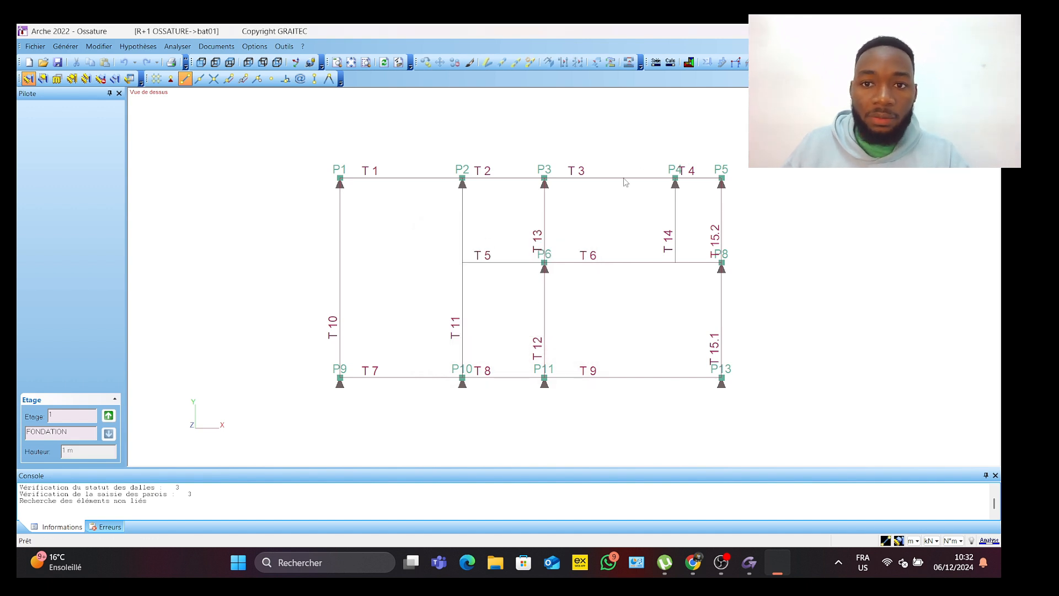
click(670, 63)
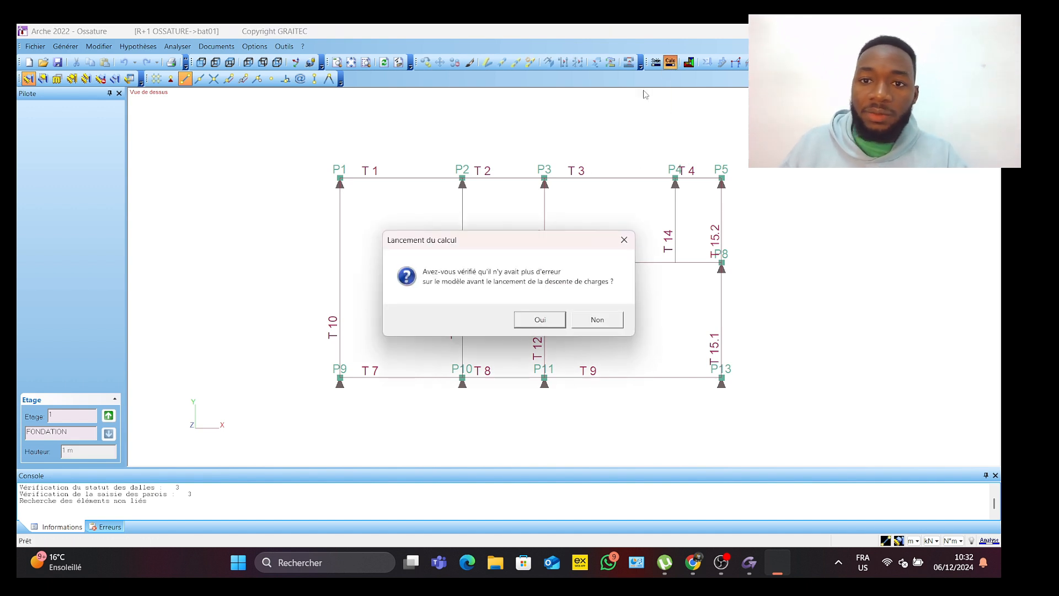
click(544, 318)
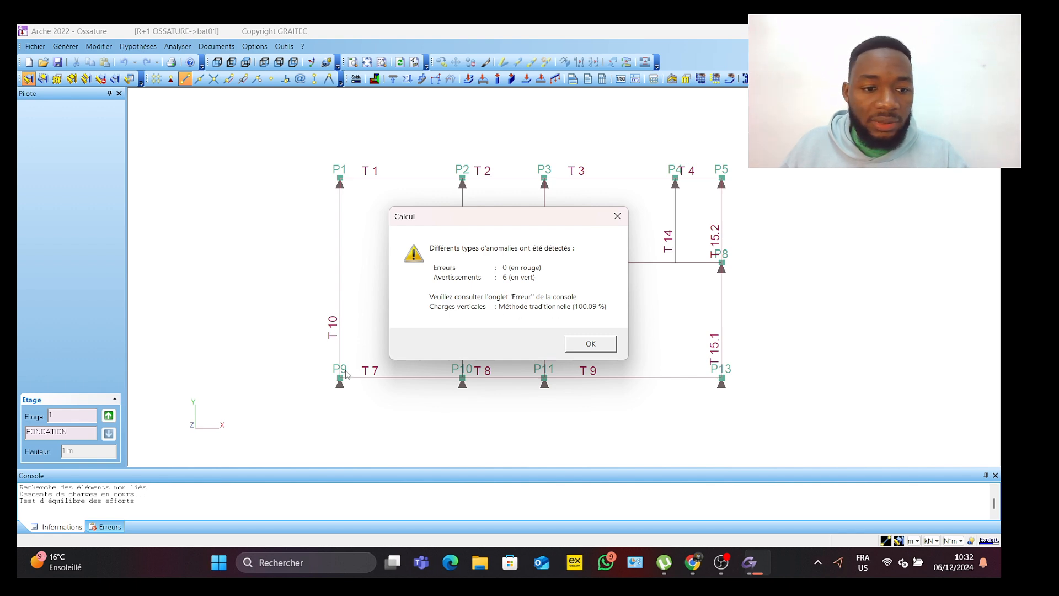
click(608, 342)
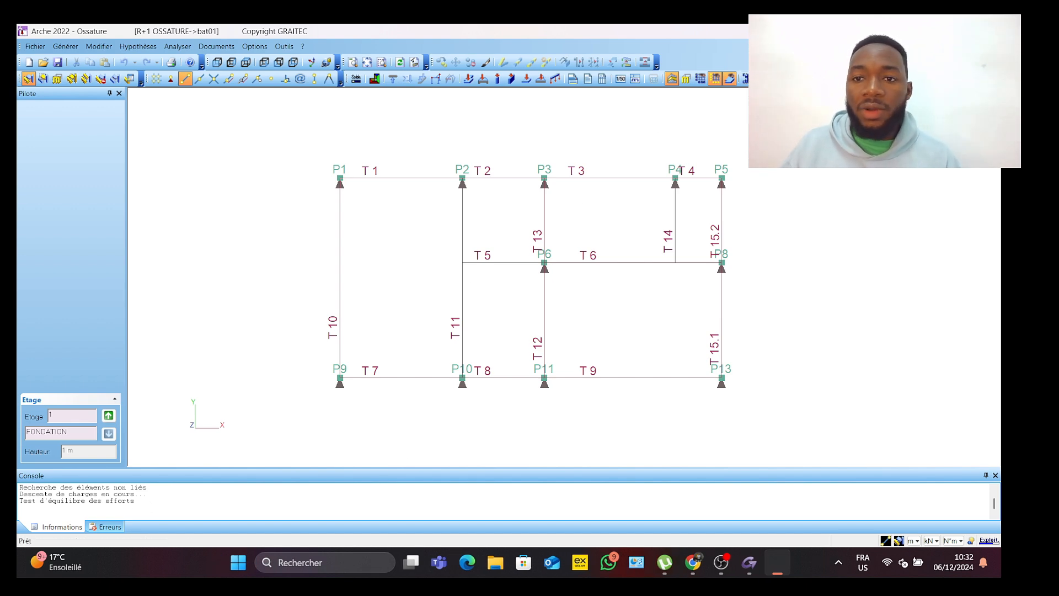
Step: Display the realistic 3D rendering of the building and inspect its footings, columns, beams and slabs from several angles
click(759, 78)
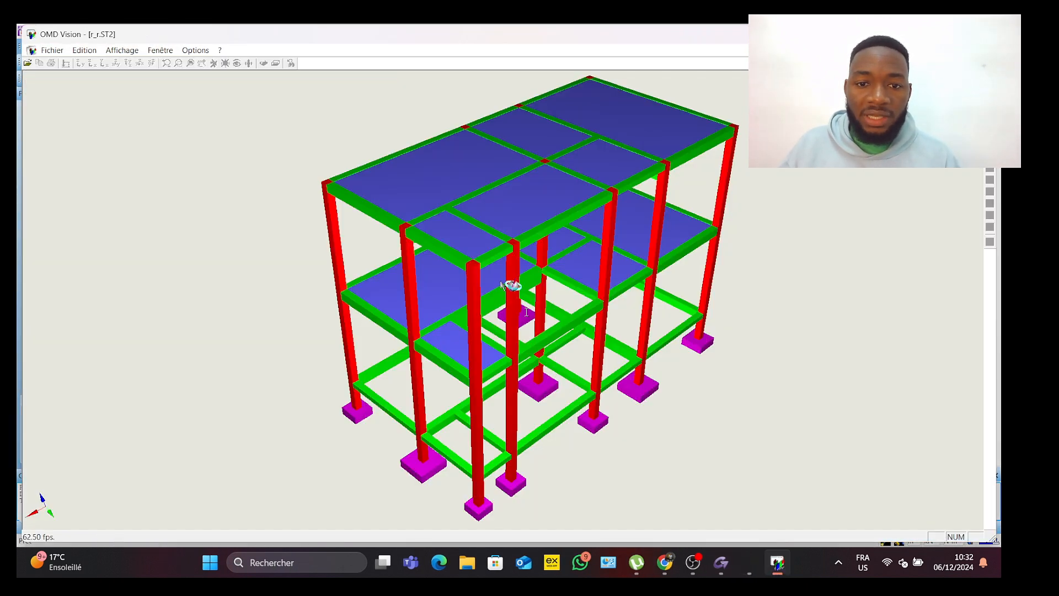
drag(579, 327, 397, 232)
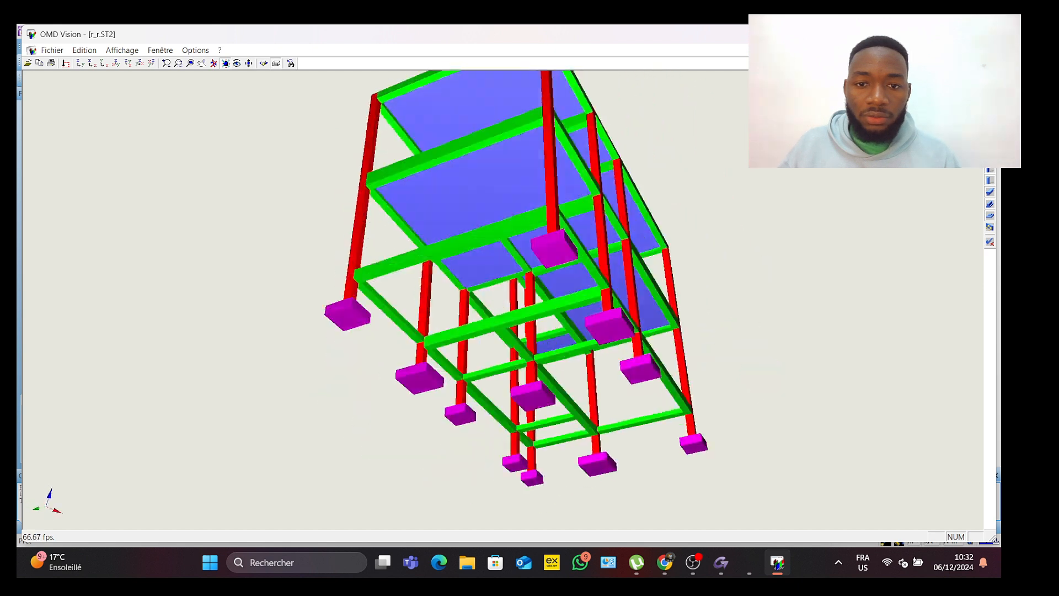
drag(717, 210, 612, 297)
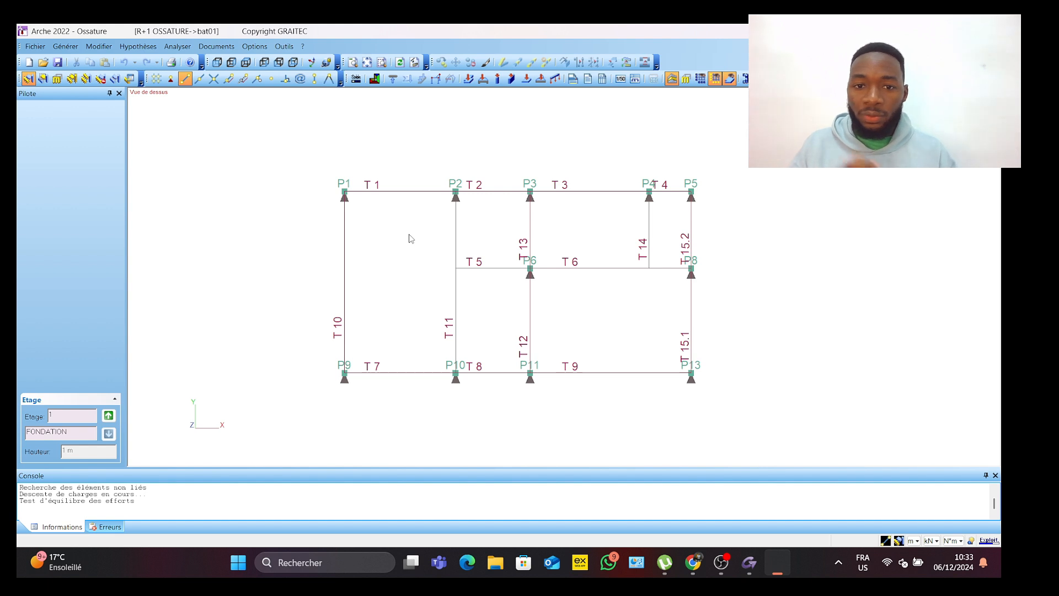
Step: Select beam T 10 on the foundation level and view its available commands, including the reinforcement module call, without launching any
scroll(461, 226, down, 3)
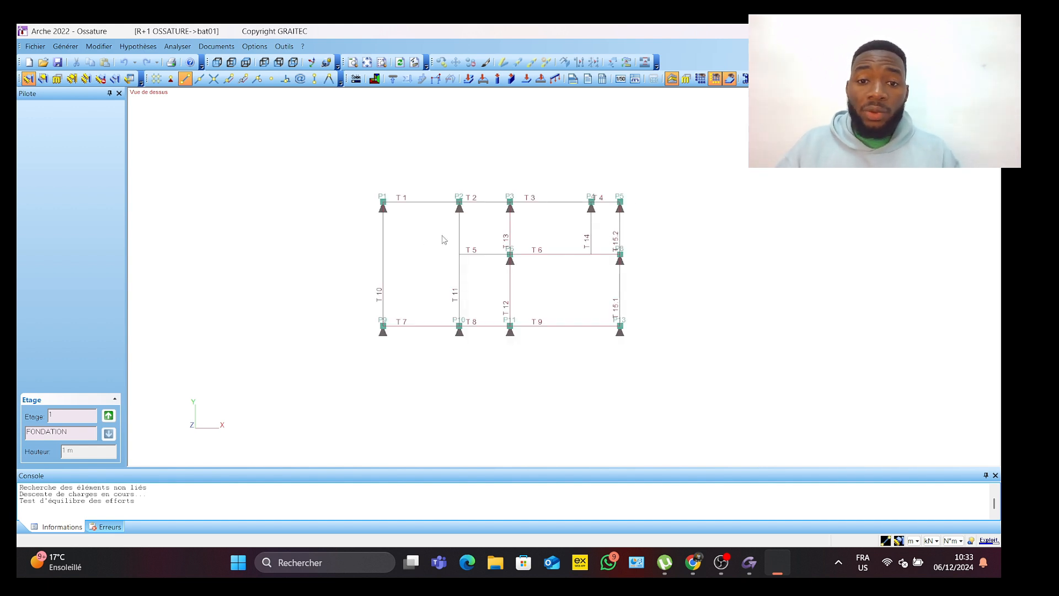
scroll(443, 238, up, 3)
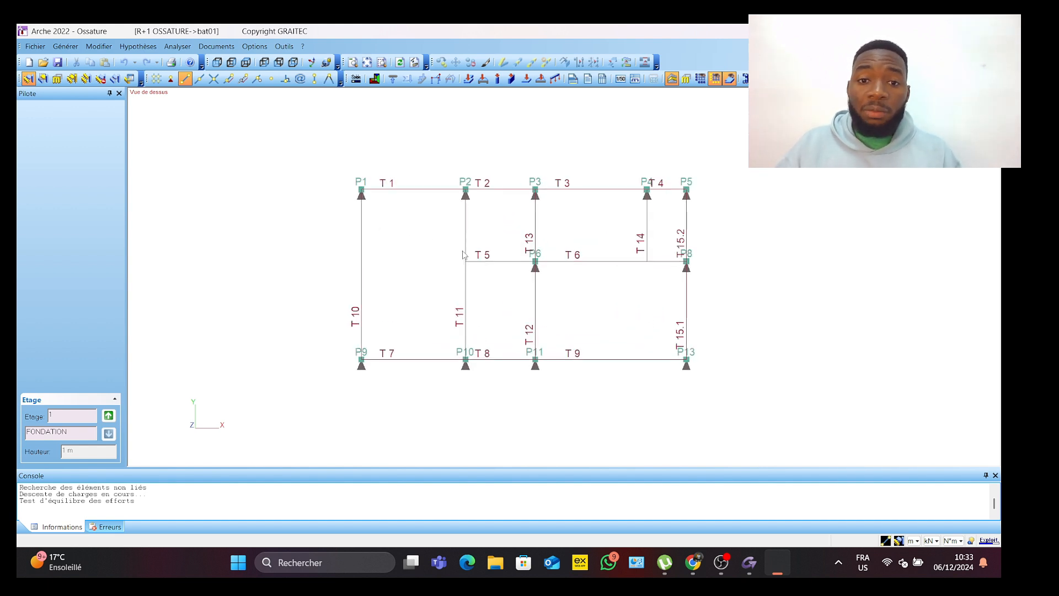
click(364, 226)
right_click(373, 235)
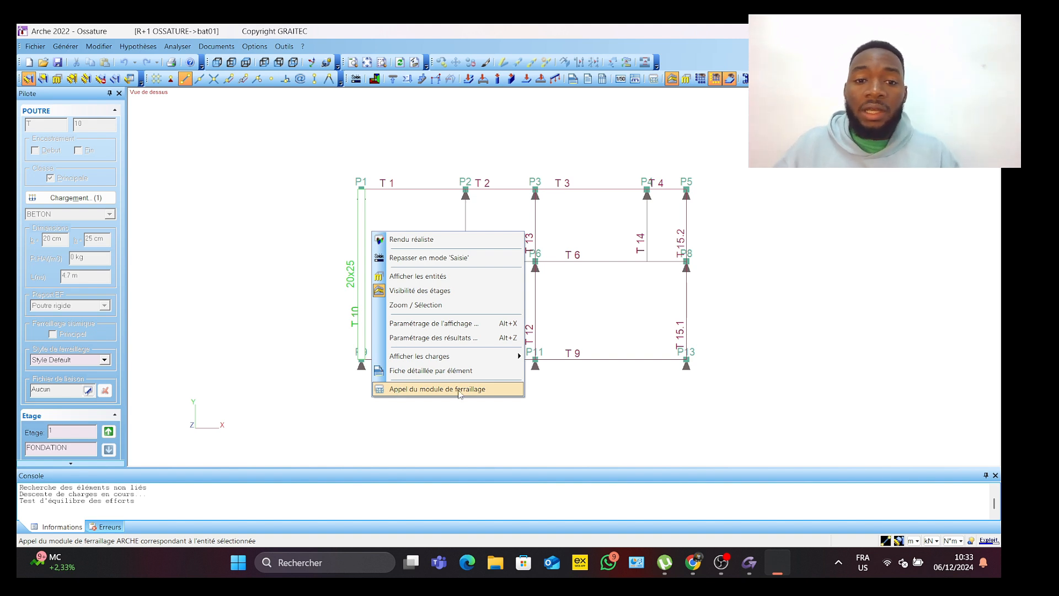
click(650, 409)
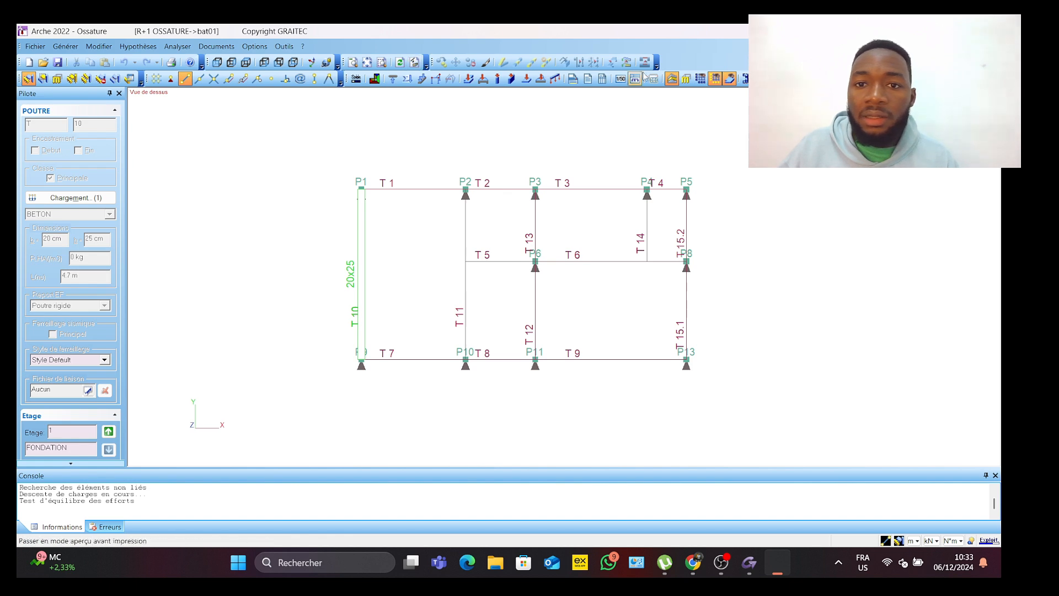
right_click(727, 55)
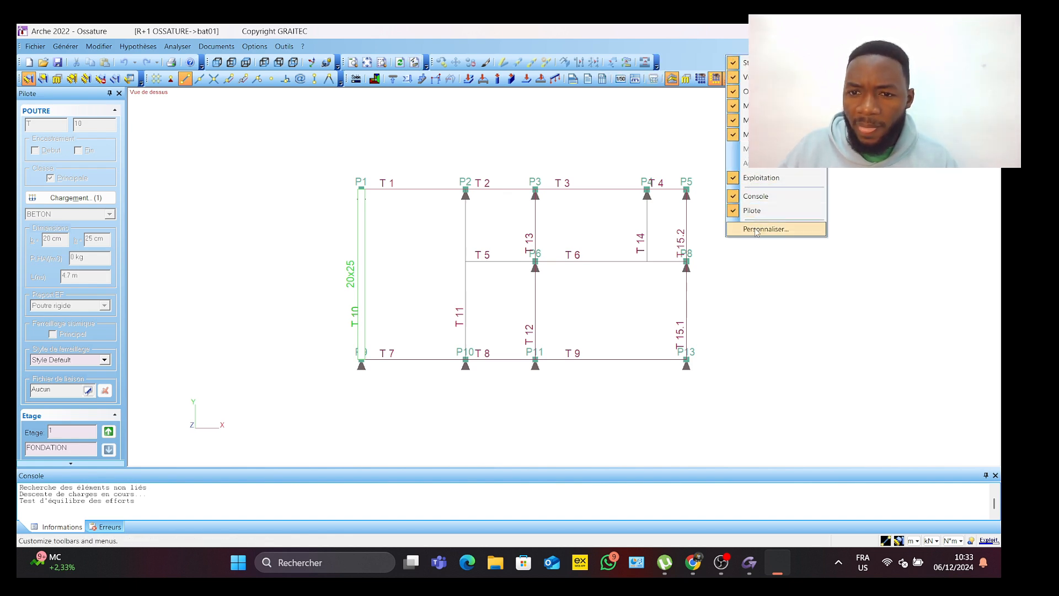
click(626, 131)
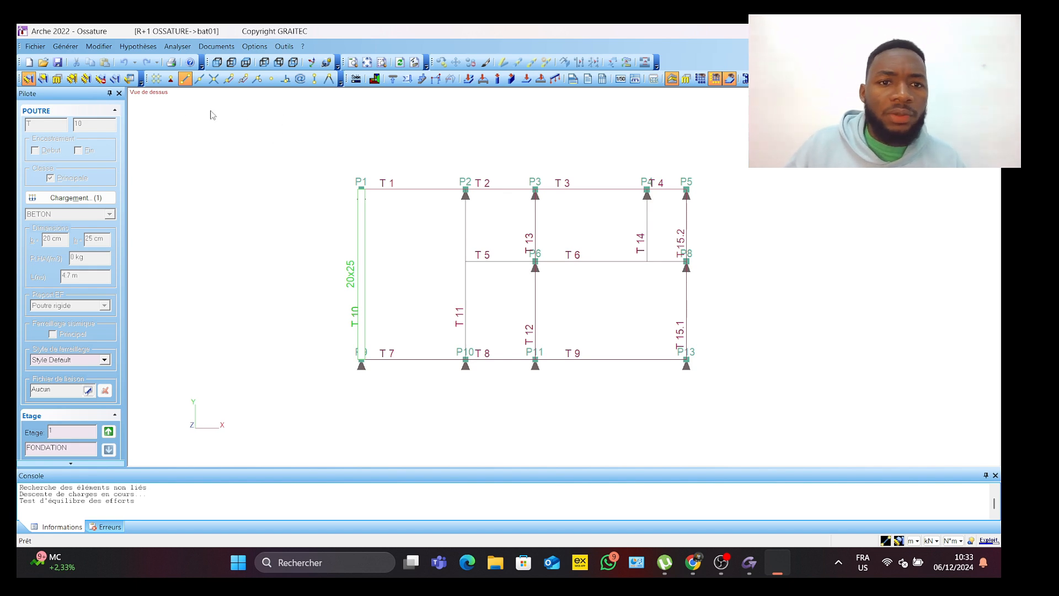
click(123, 48)
mouse_move(91, 49)
mouse_move(181, 49)
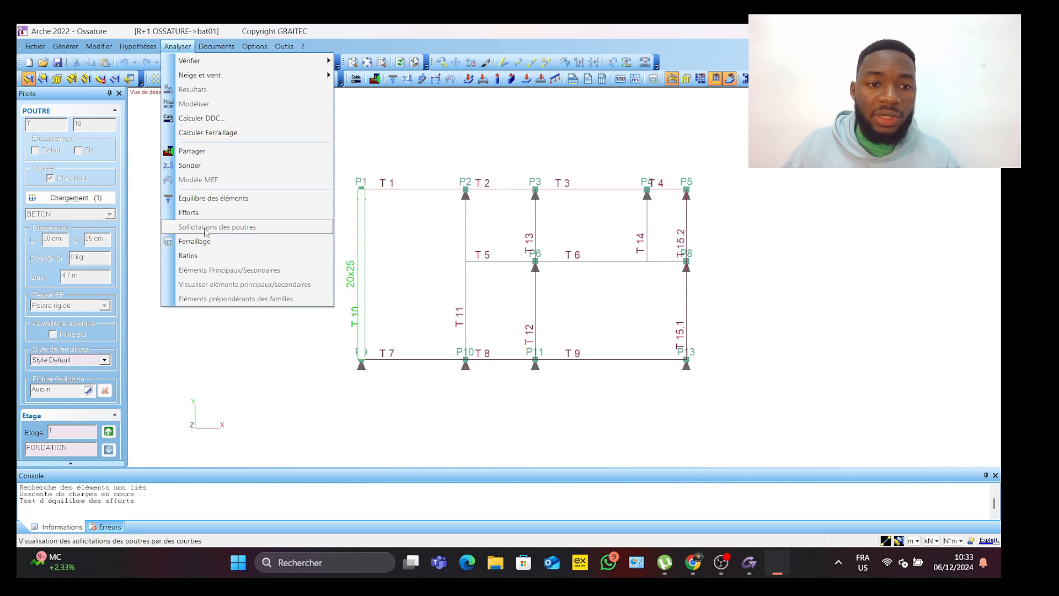
click(232, 365)
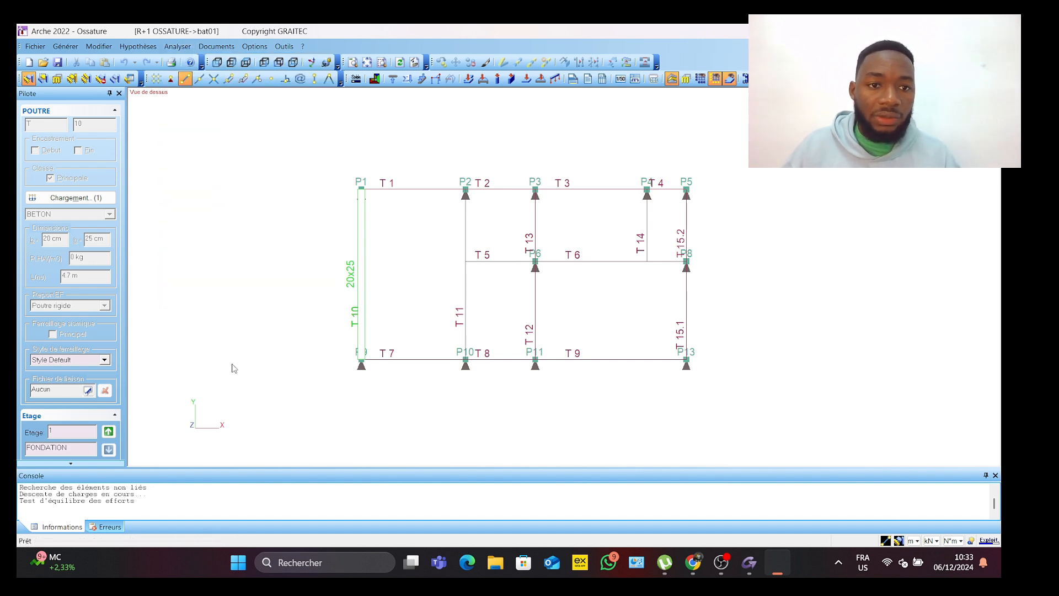
click(378, 304)
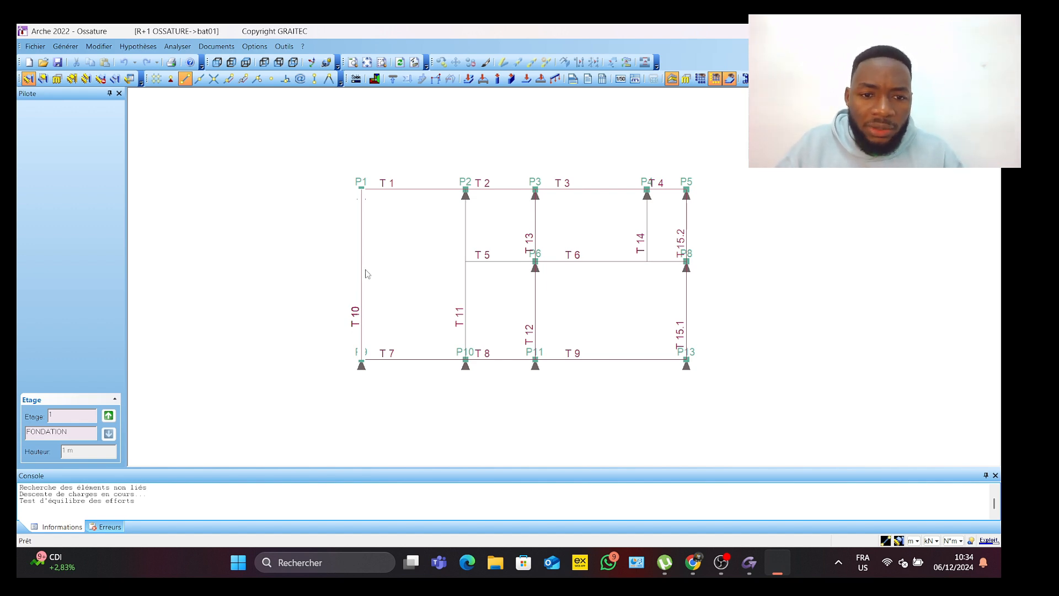
Step: Export the structure's elements to the reinforcement modules (Modules Ferraillage)
scroll(496, 273, down, 1)
middle_drag(496, 273, 533, 279)
middle_drag(434, 259, 409, 250)
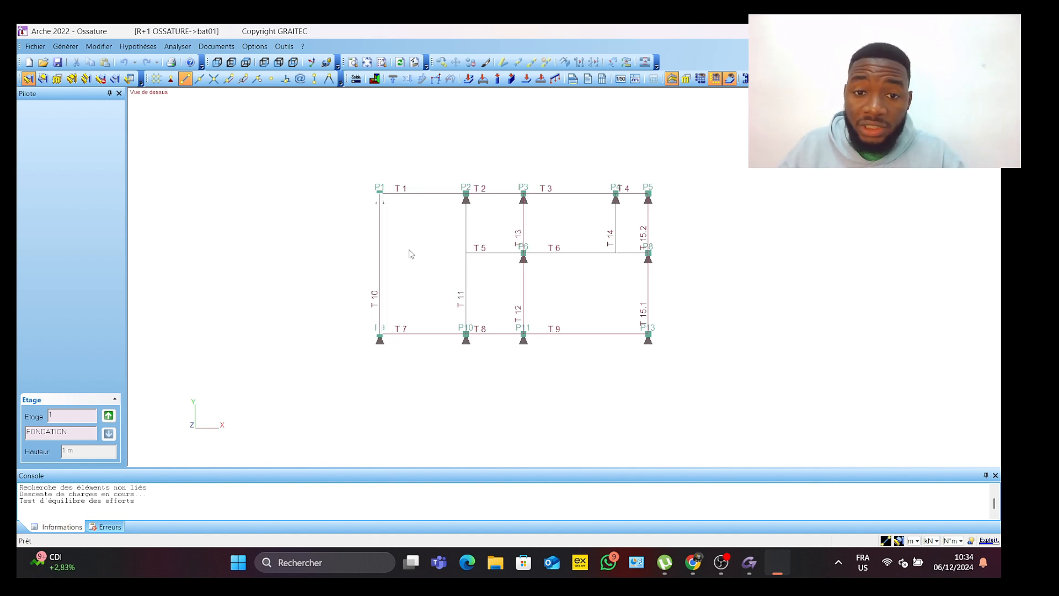
click(37, 46)
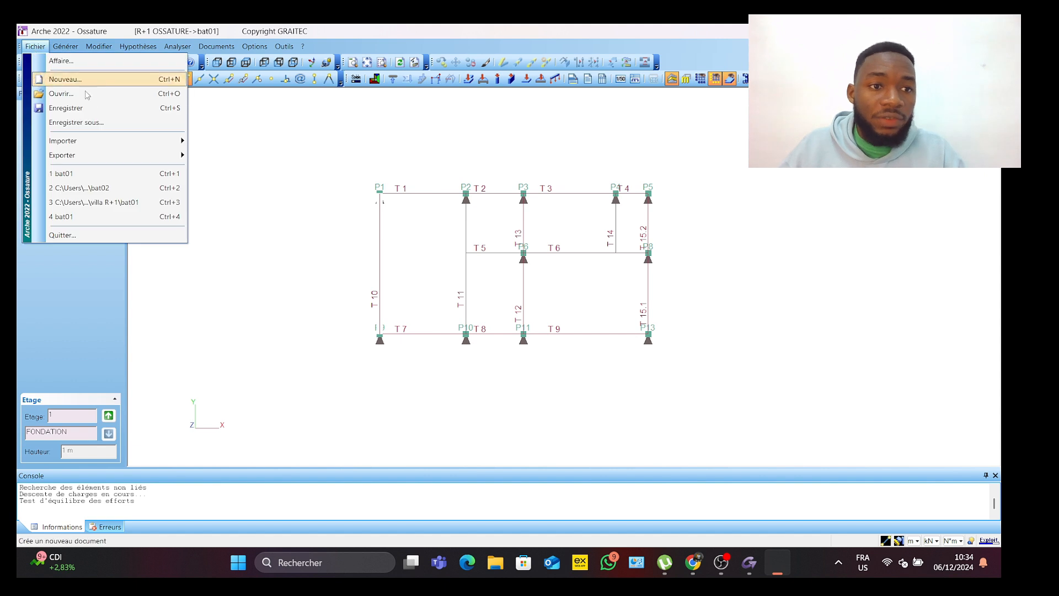
click(39, 45)
click(38, 45)
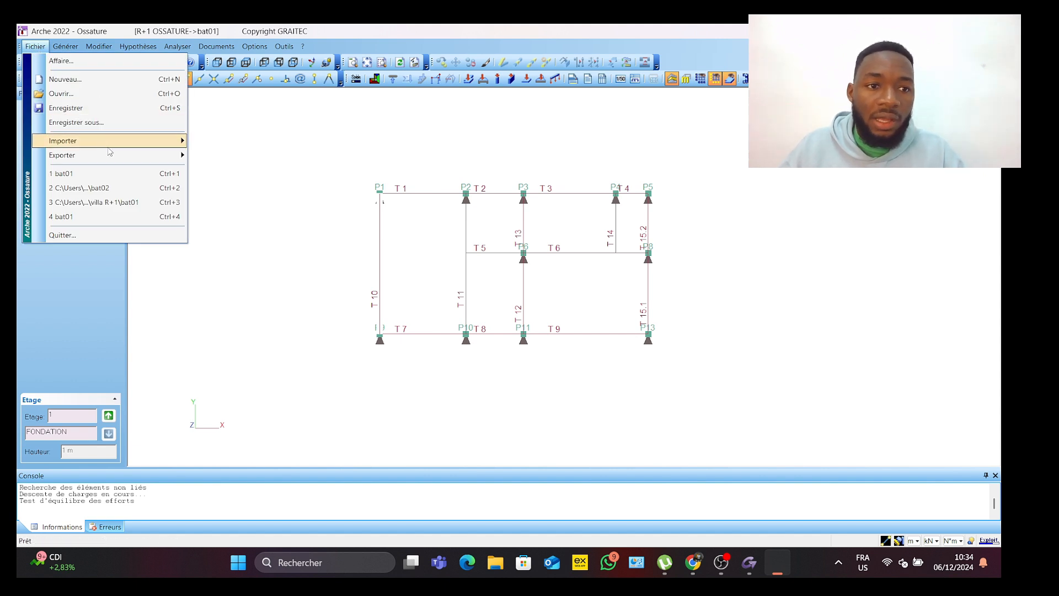
mouse_move(132, 156)
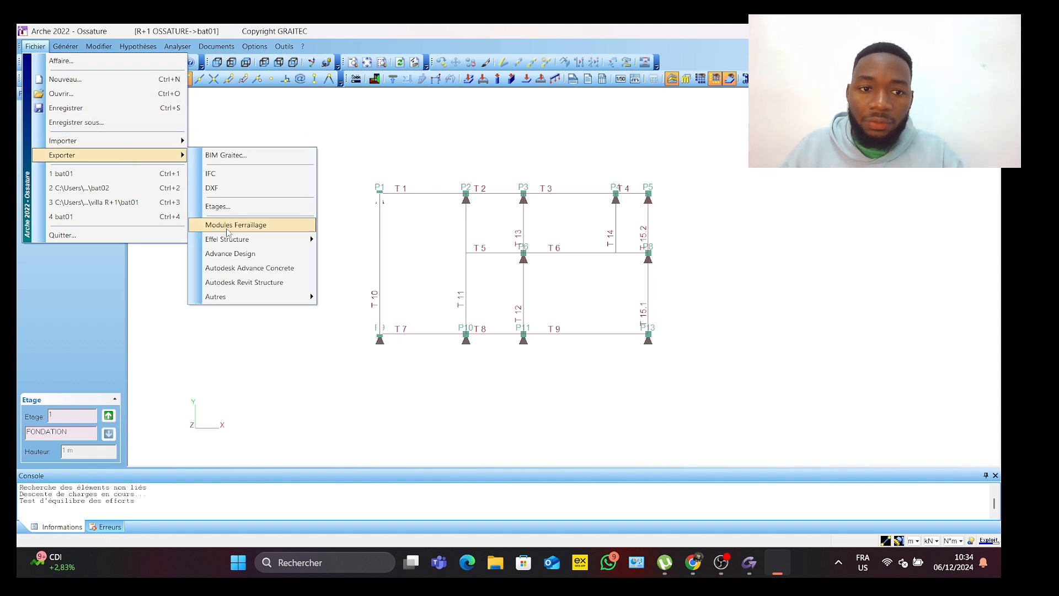
click(235, 226)
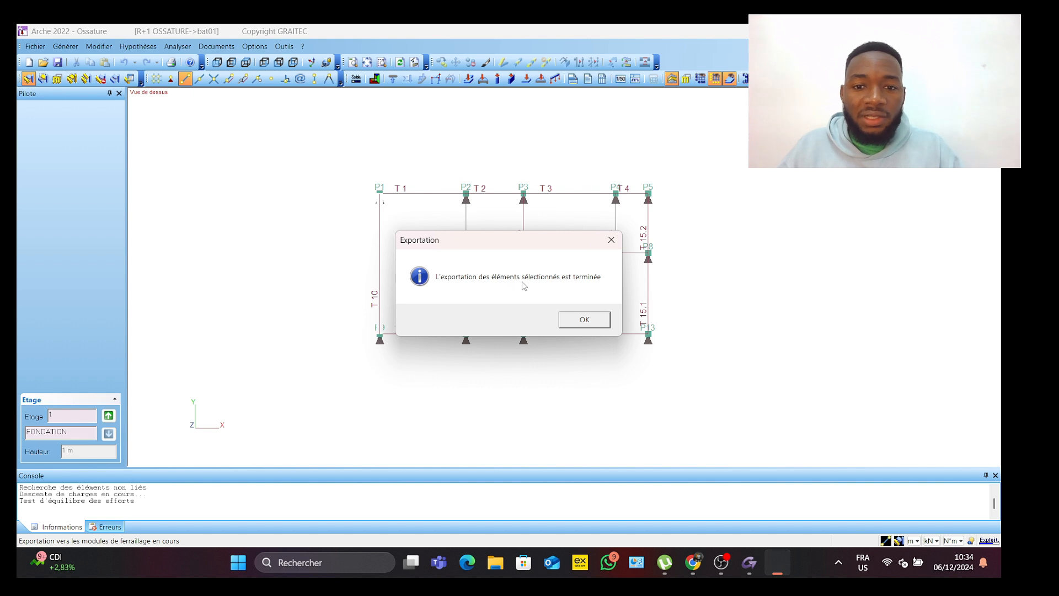
click(578, 323)
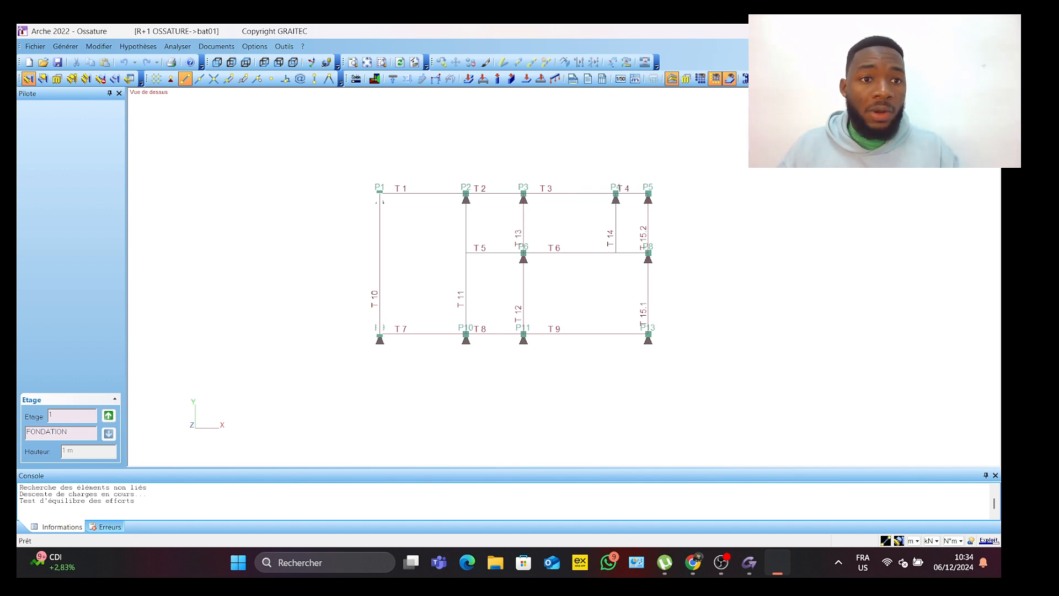
Step: Switch to Graitec OMD, display the available applications and open the Arche Poteau EC2 column module
key(alt+Tab)
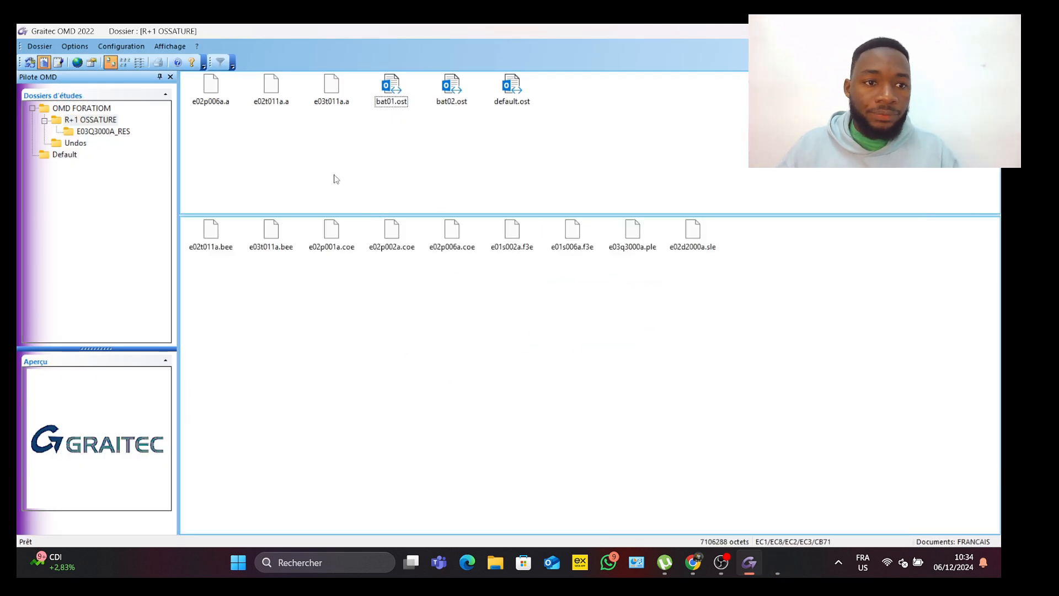
click(30, 62)
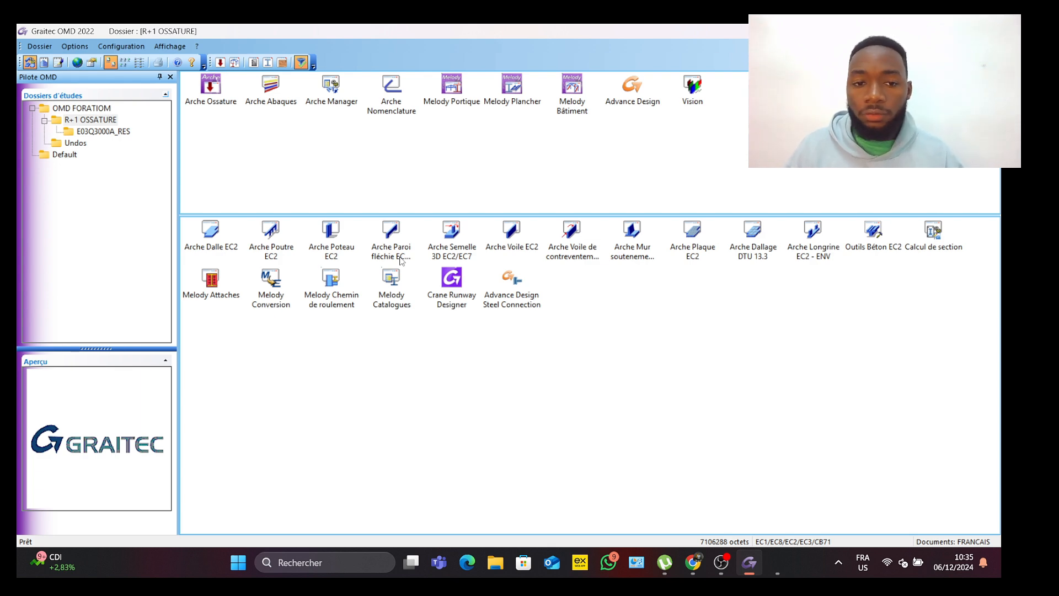
right_click(330, 232)
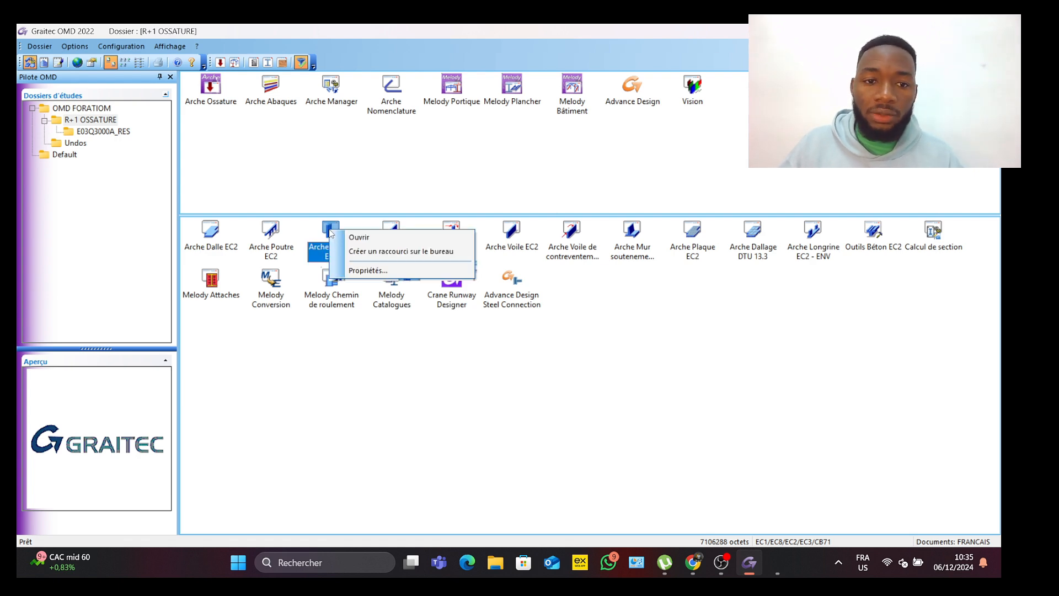
click(357, 238)
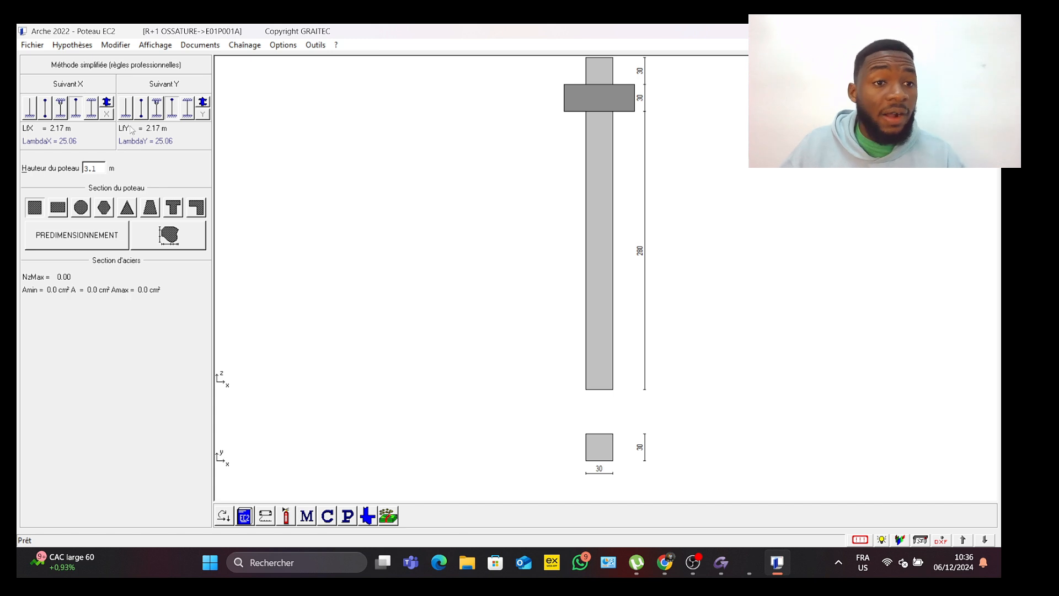
click(85, 45)
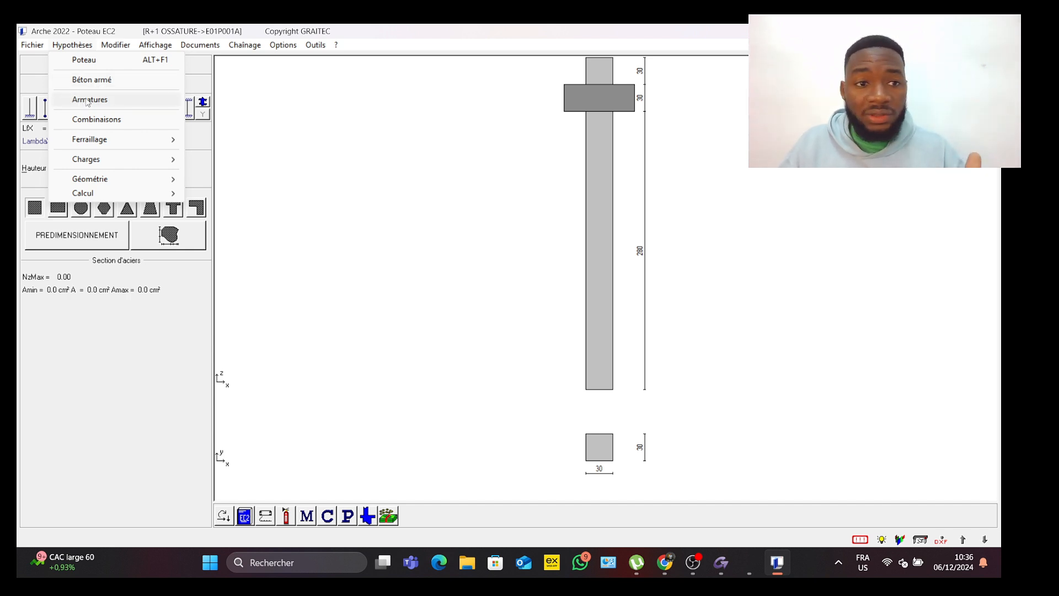
click(29, 47)
click(30, 48)
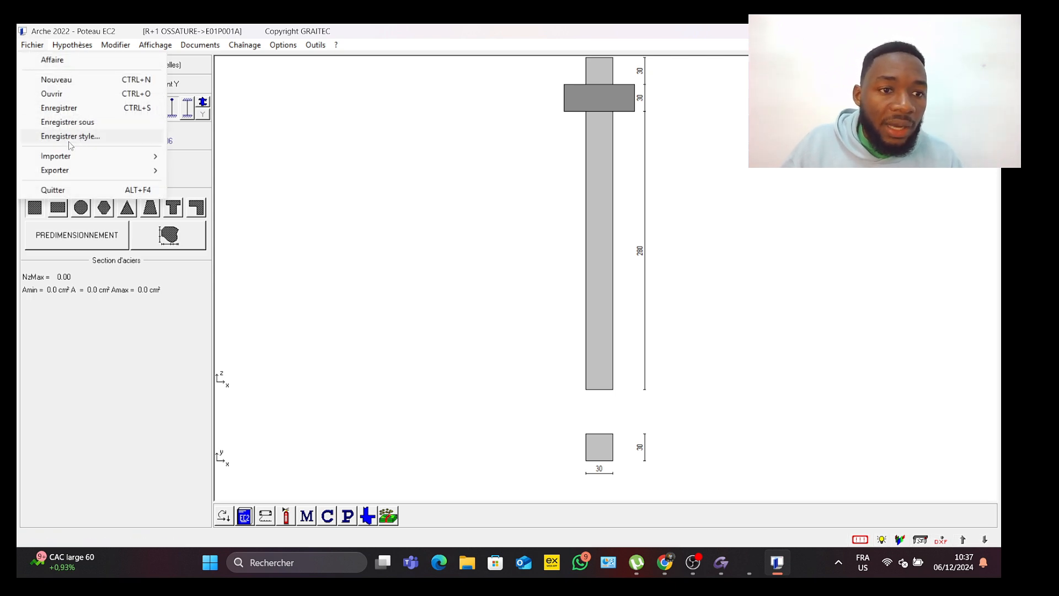
mouse_move(88, 166)
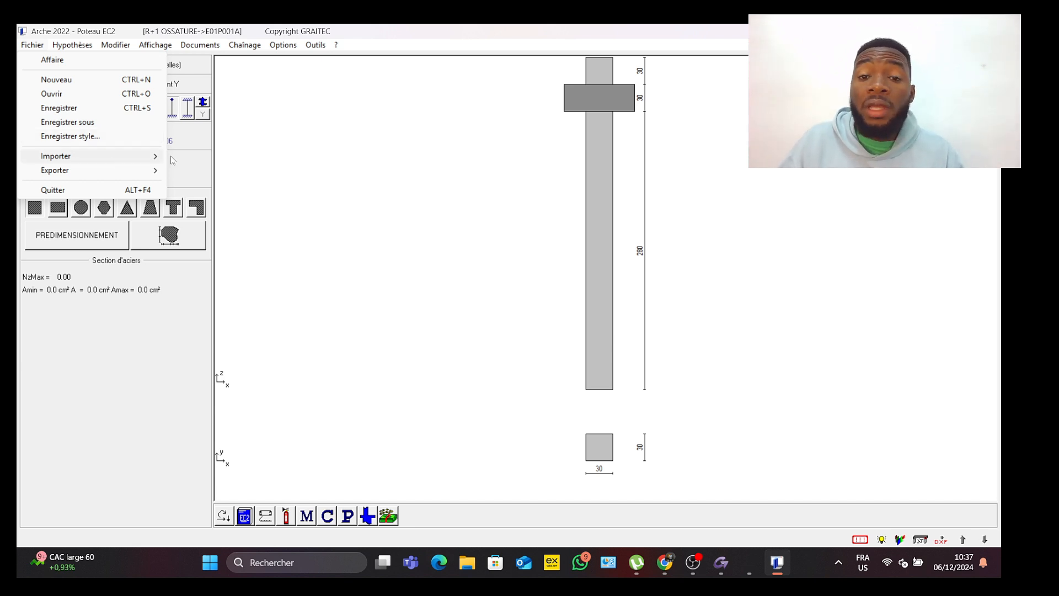
click(265, 135)
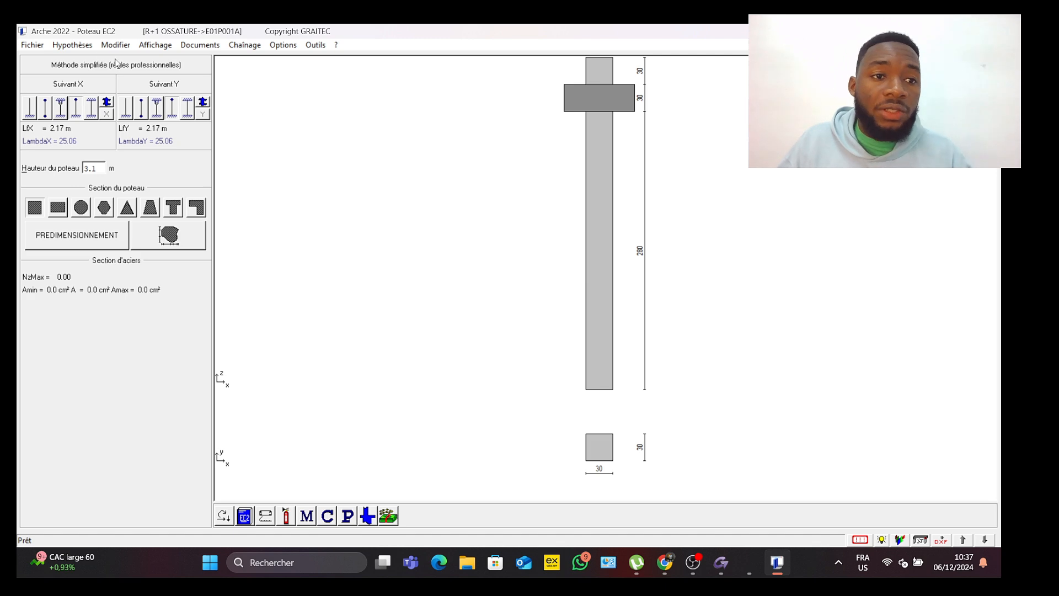
Step: Set the column's reinforced concrete assumptions to Fylk and Fywk 400 MPa, Fck 20 MPa and ductility Classe B (EpsUk = 5%)
click(72, 45)
click(130, 80)
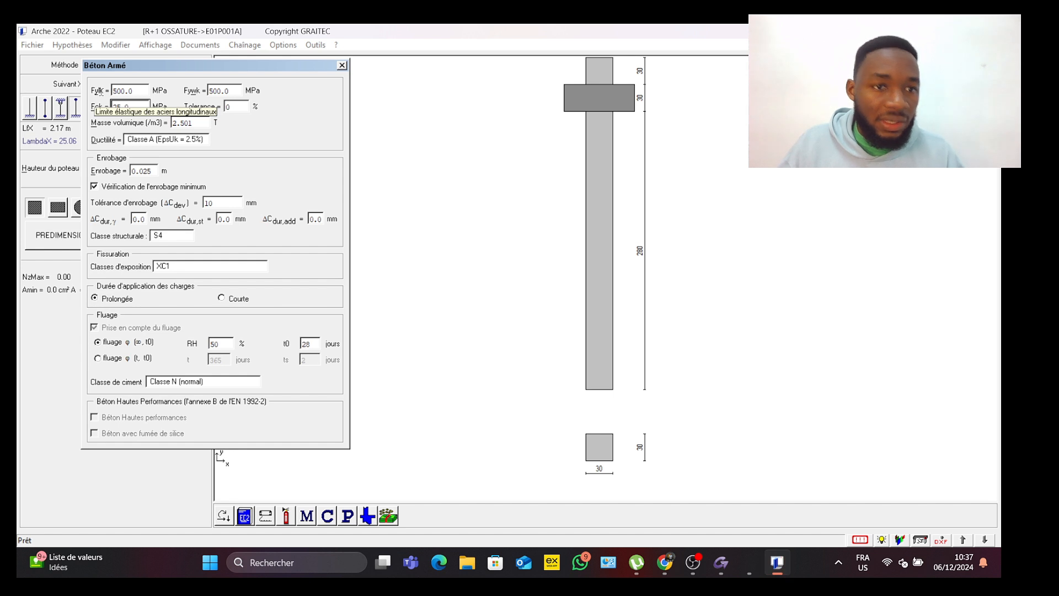
double_click(137, 91)
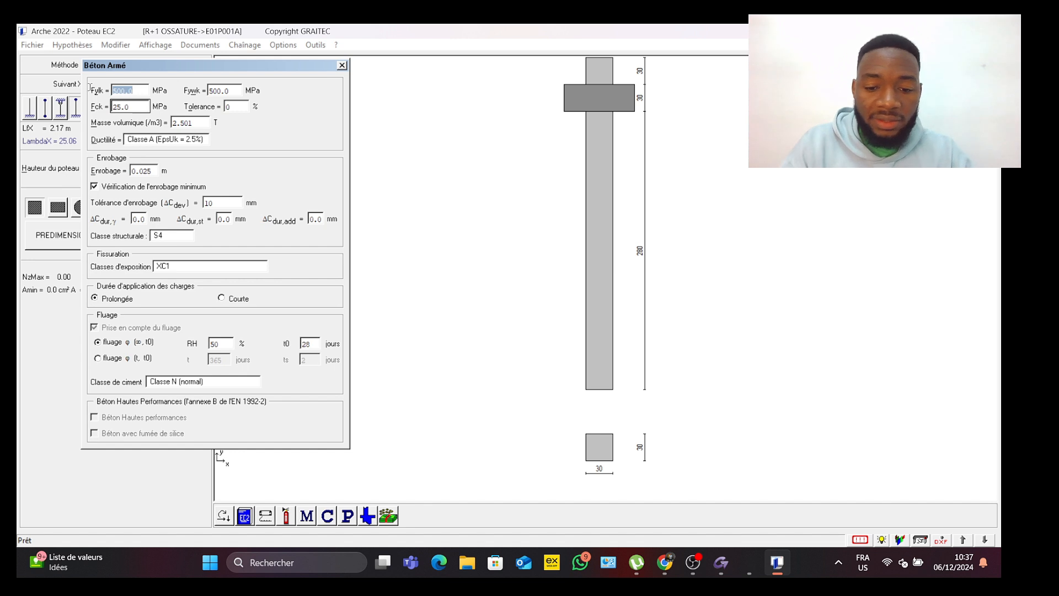
text(400)
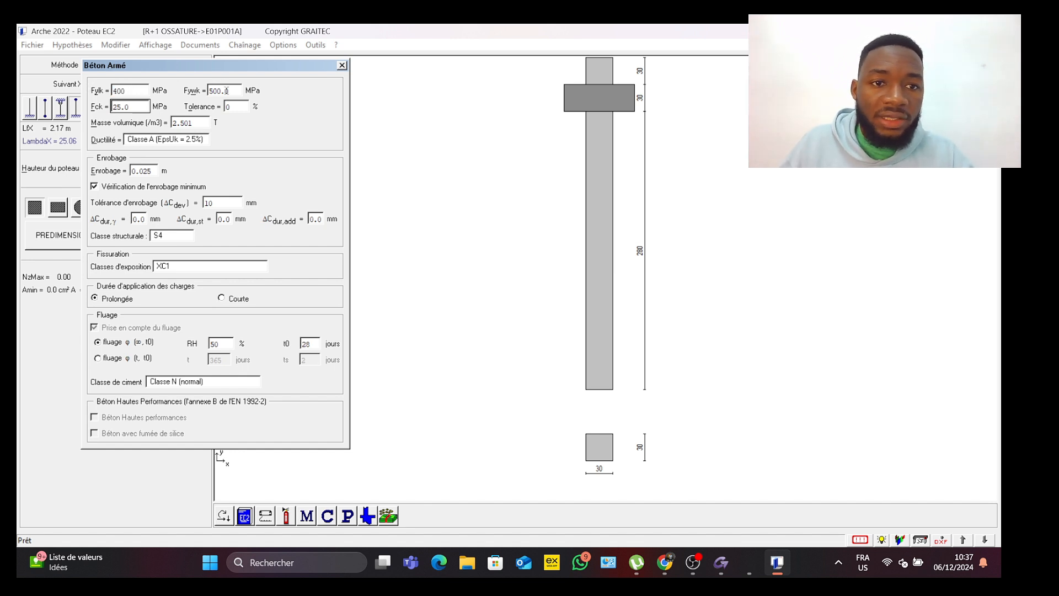
click(233, 90)
double_click(237, 91)
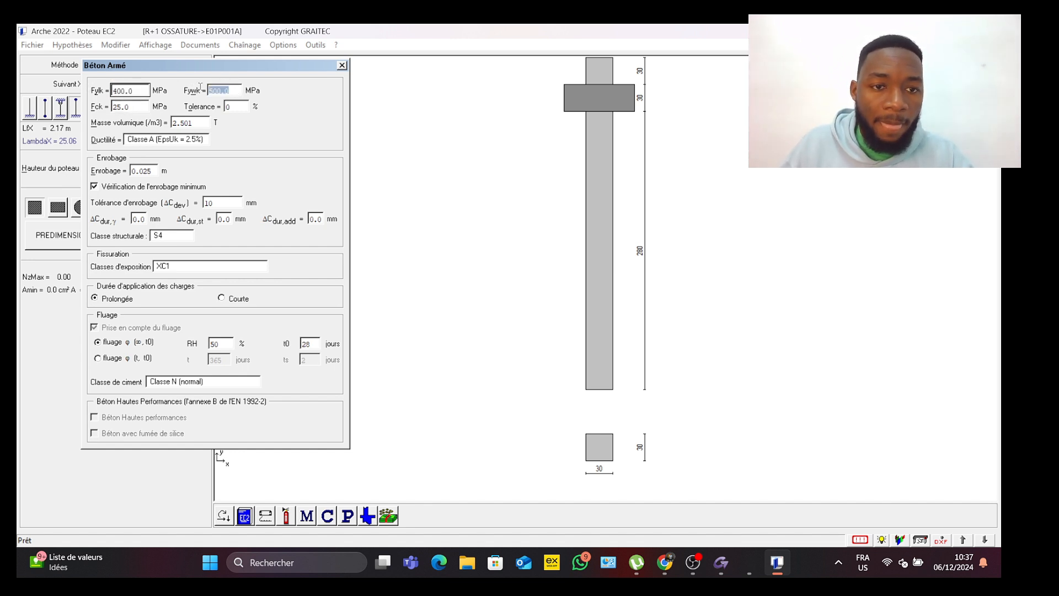
text(400)
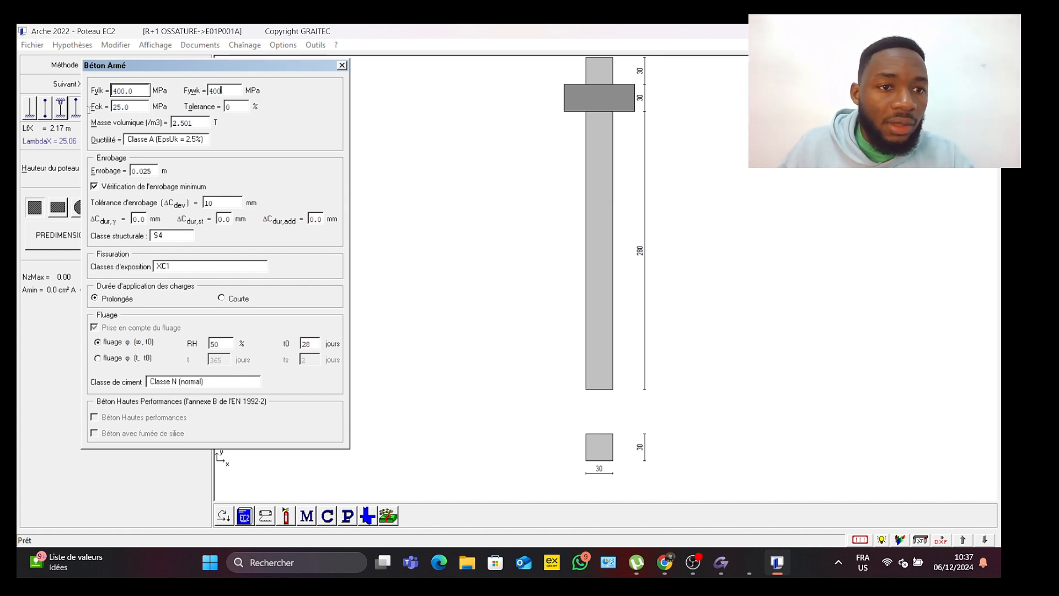
double_click(134, 105)
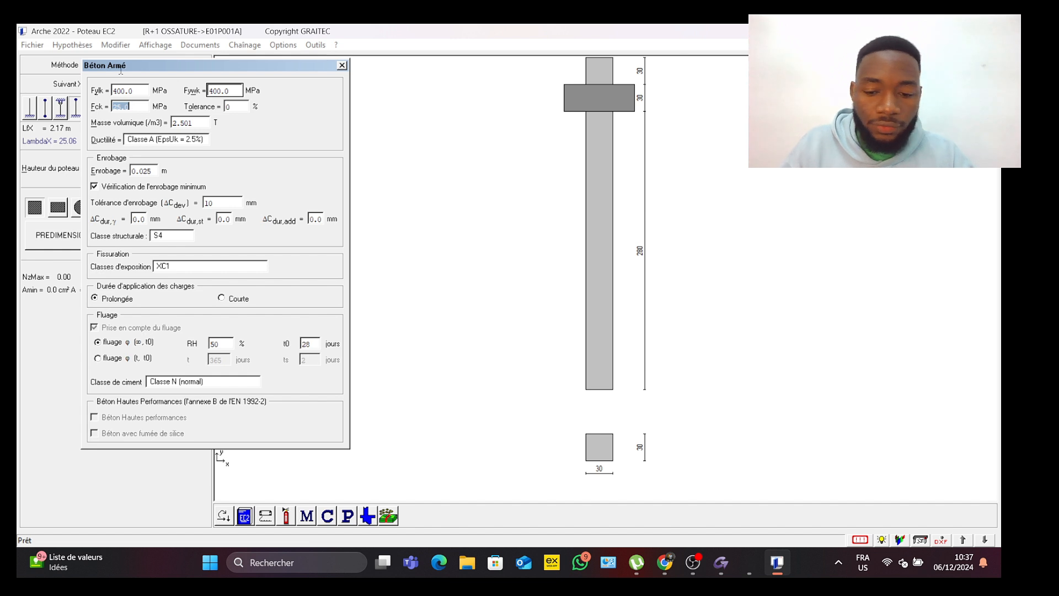
text(20)
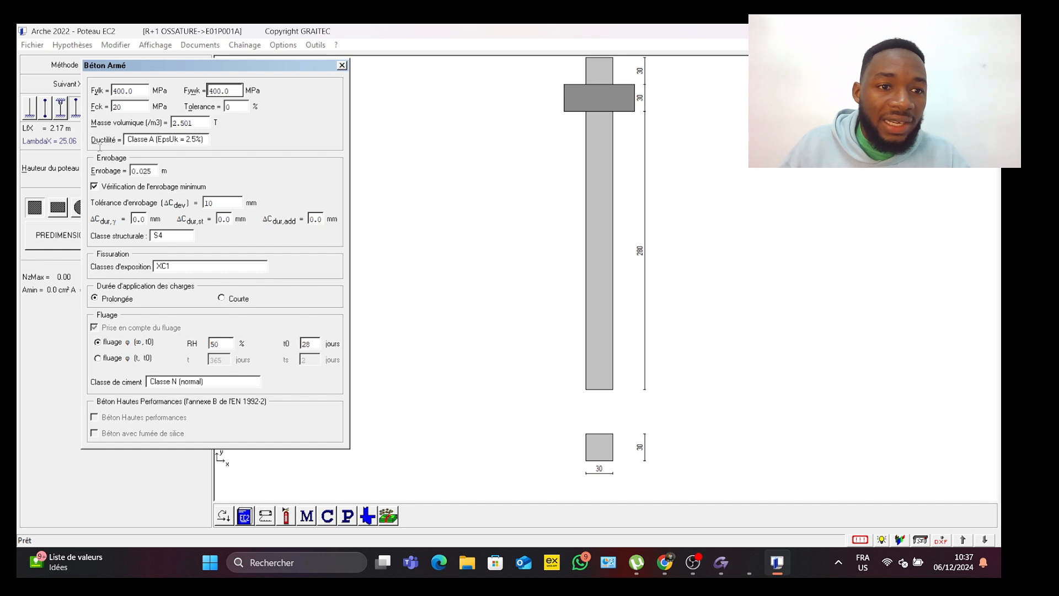
click(156, 139)
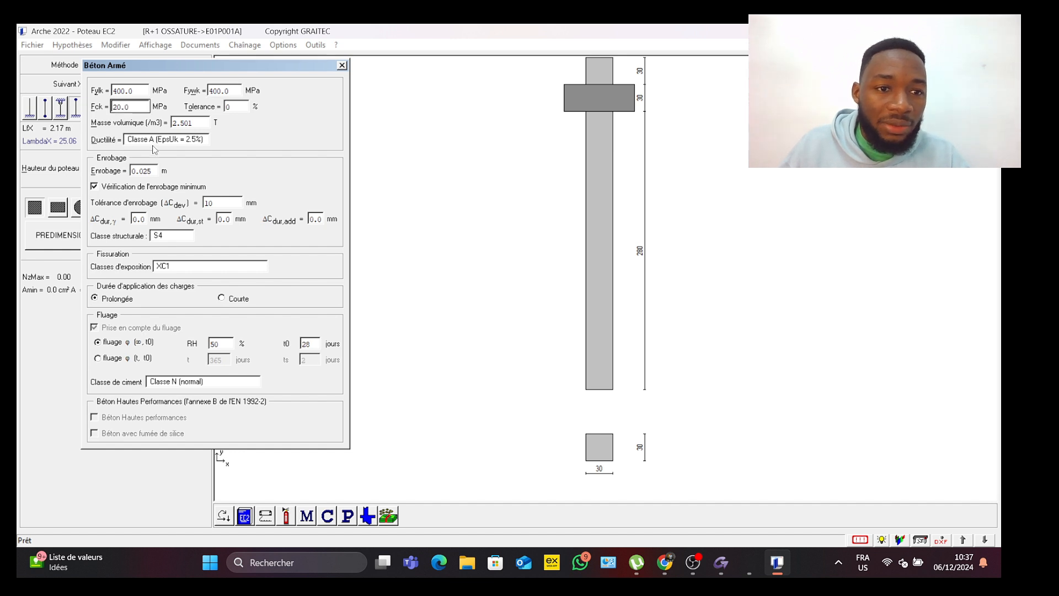
click(165, 166)
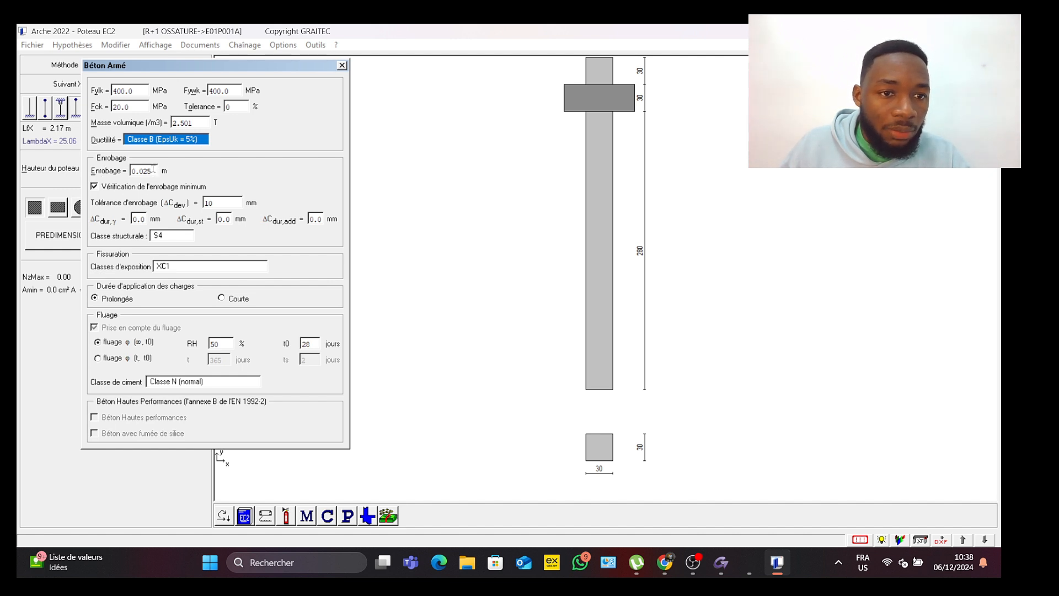
Step: Choose structural class S4, exposure class X0 and cement Classe N (normal) for the column, and close the reinforced concrete settings
double_click(136, 172)
click(189, 172)
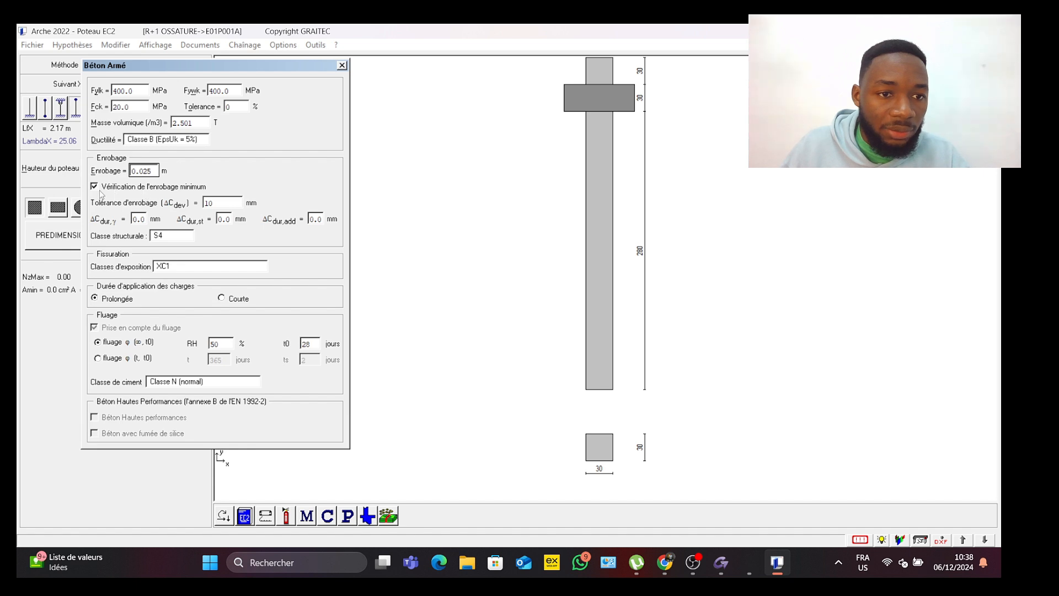
click(161, 238)
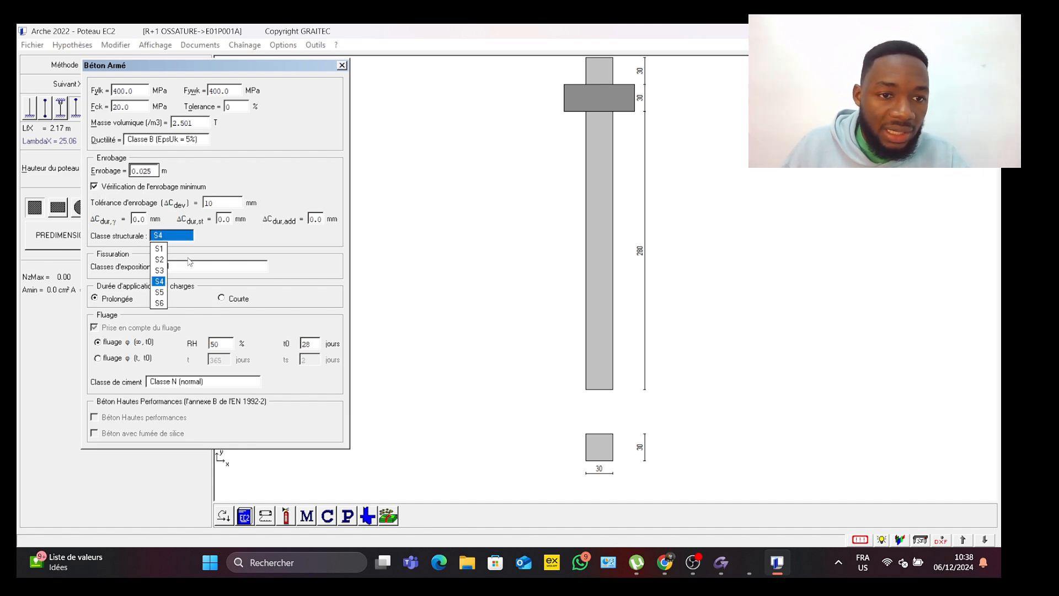
click(159, 282)
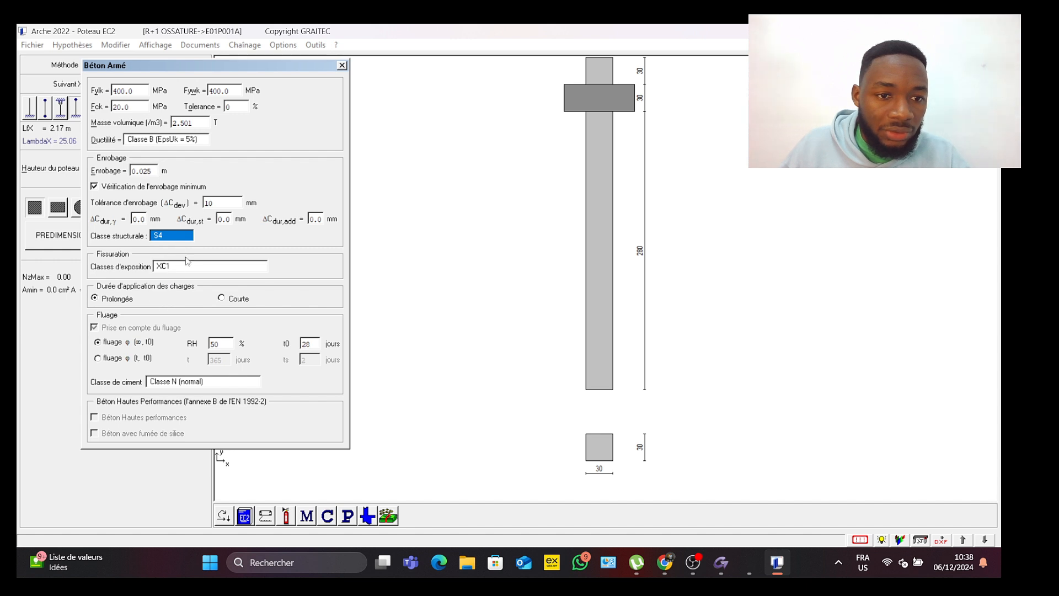
click(187, 267)
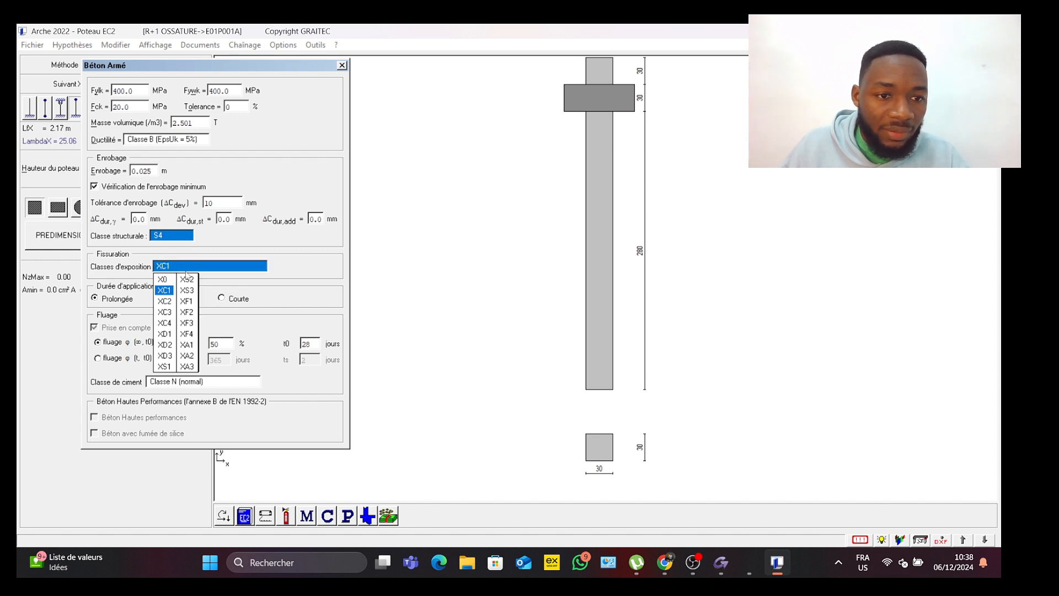
click(161, 277)
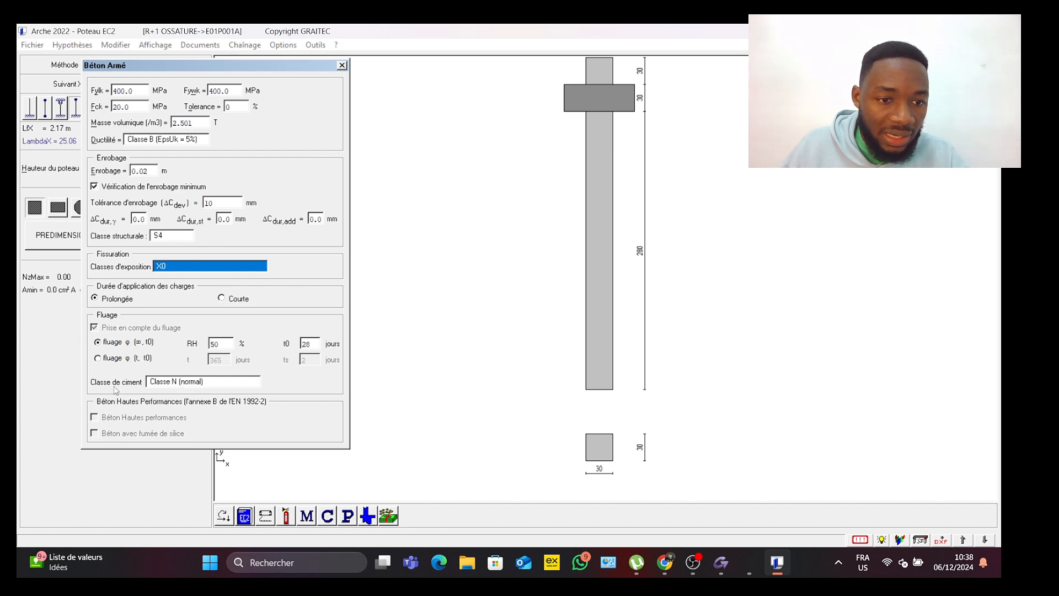
click(184, 383)
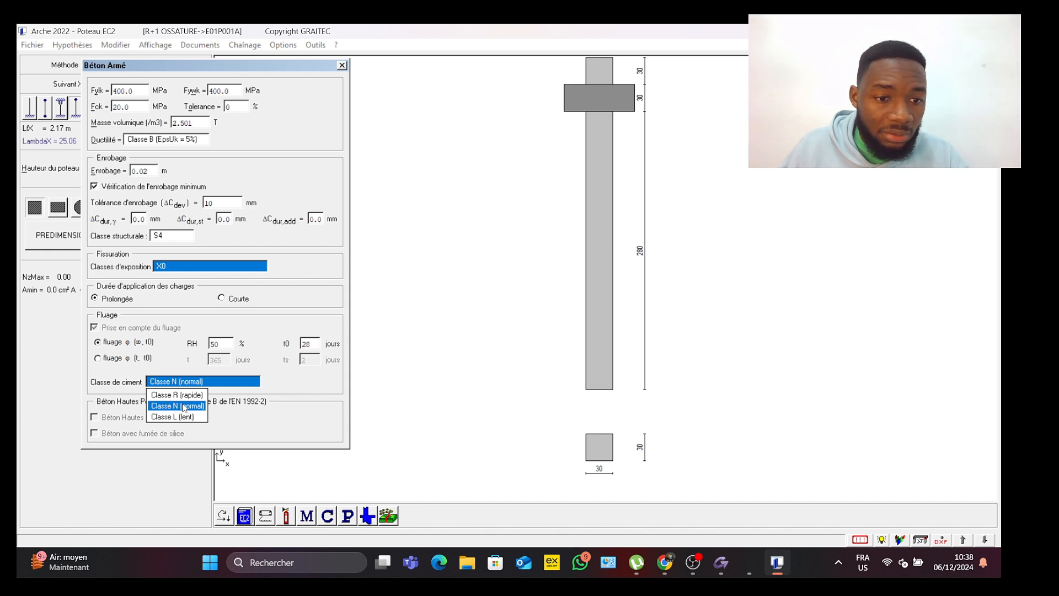
click(183, 407)
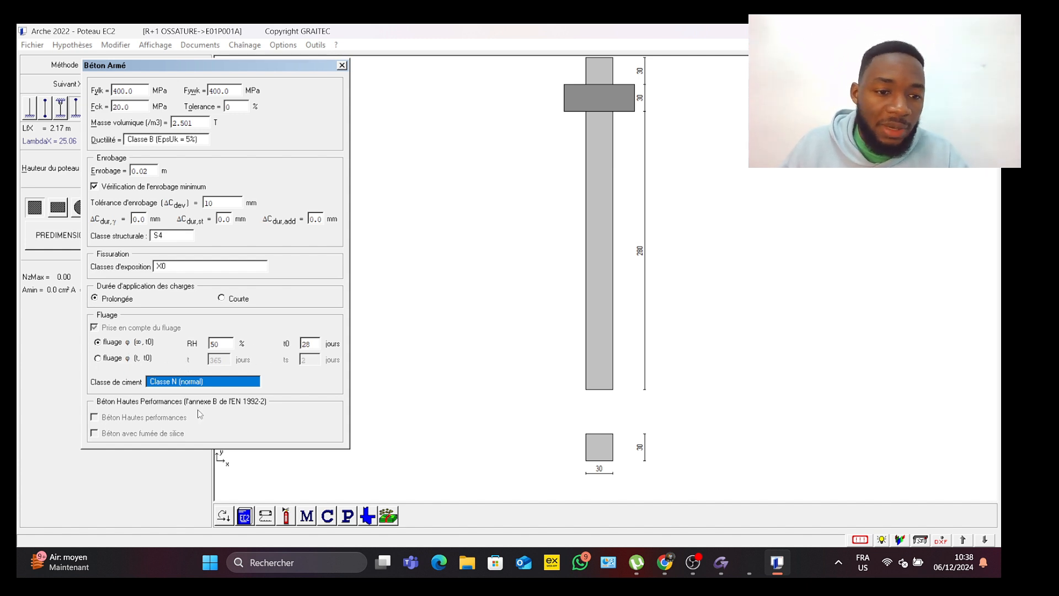
click(342, 66)
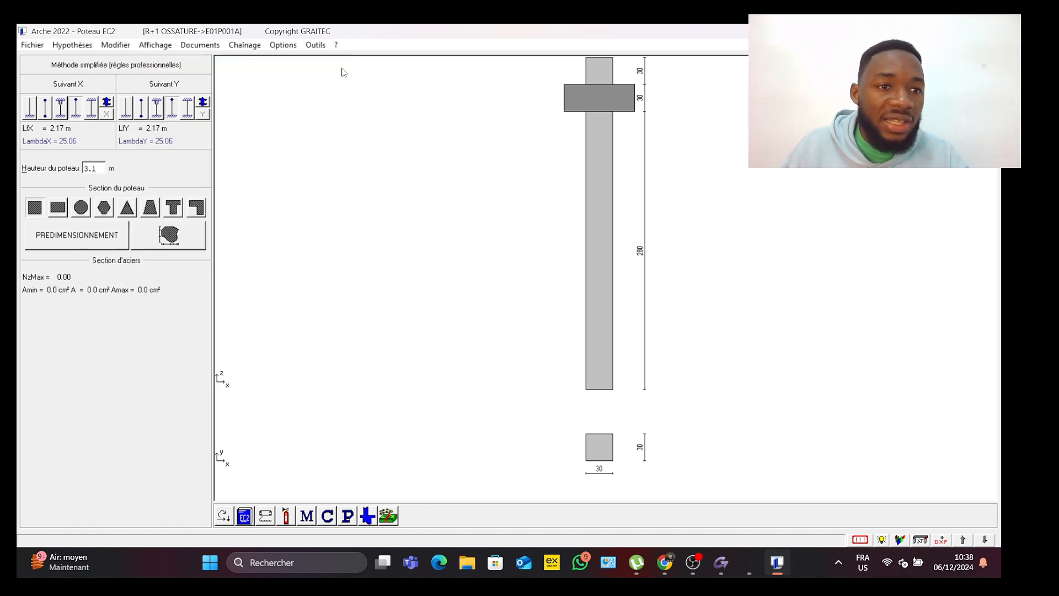
Step: Limit the column's available longitudinal reinforcement bars to the 10, 12 and 14 mm diameters
click(73, 45)
click(90, 99)
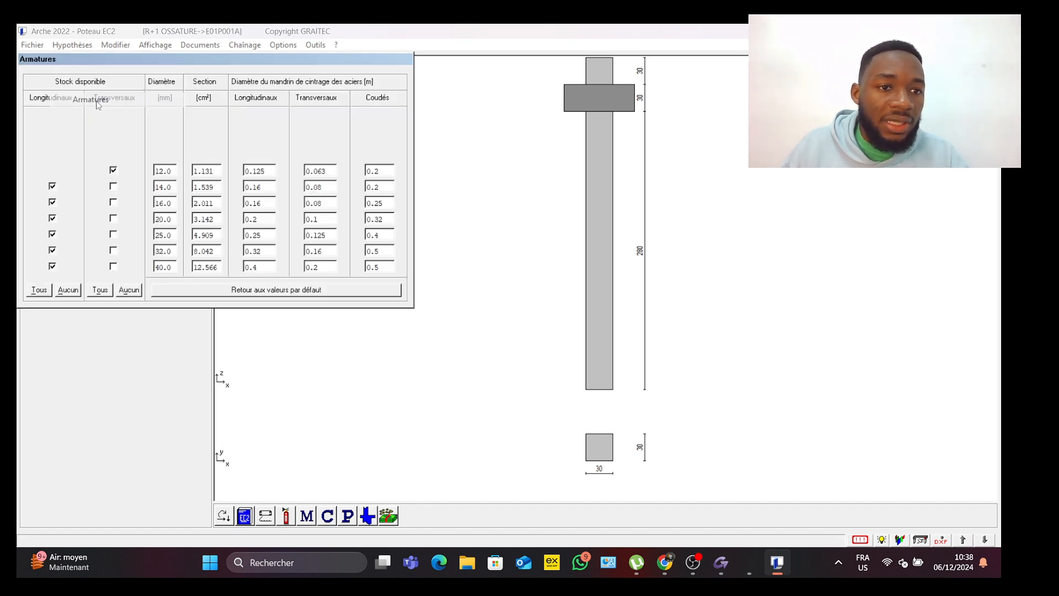
click(52, 266)
click(51, 251)
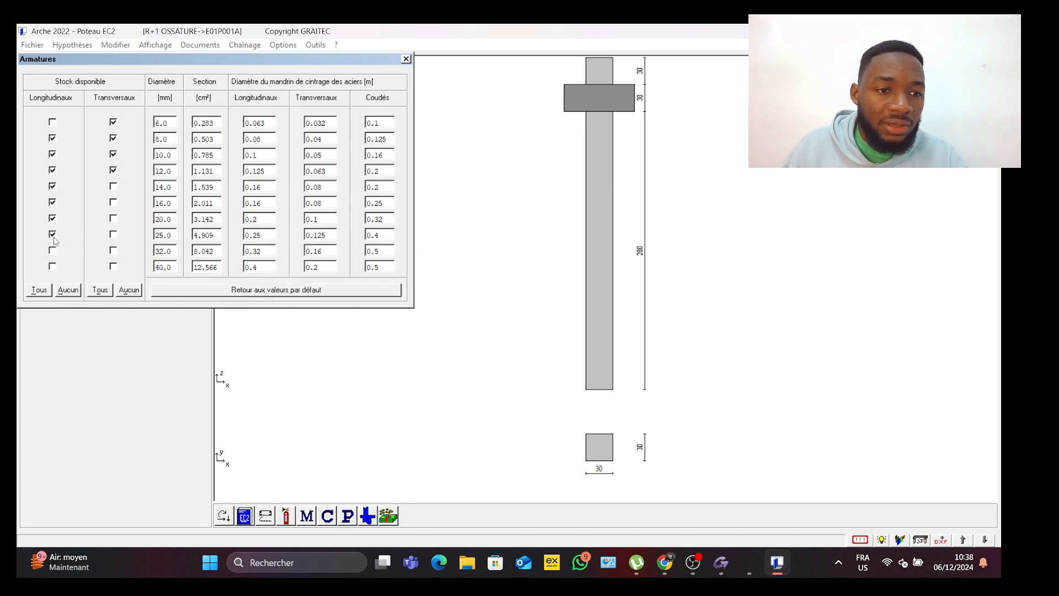
click(52, 234)
click(52, 203)
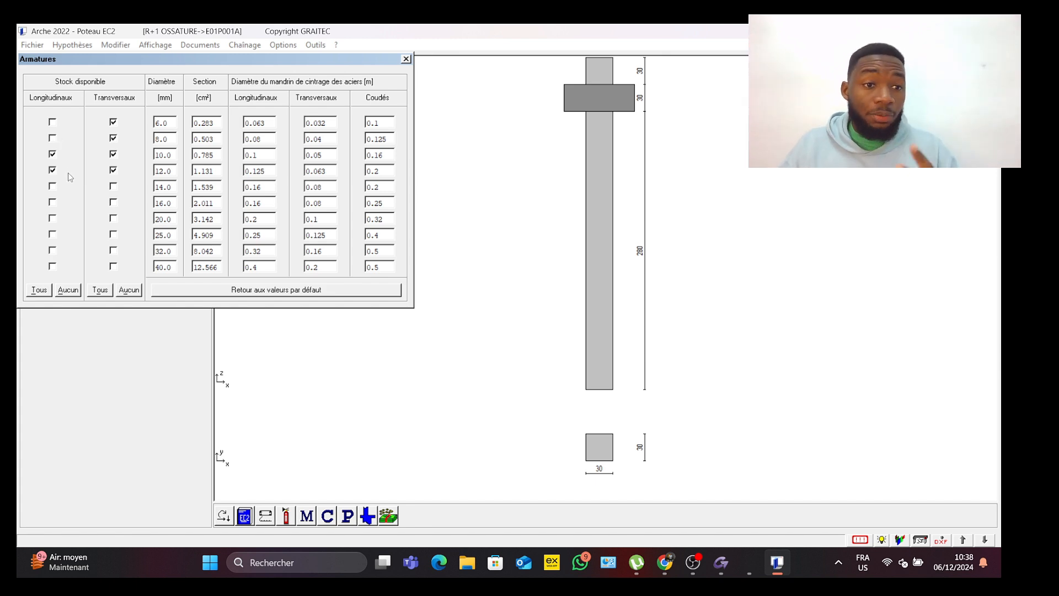
click(53, 187)
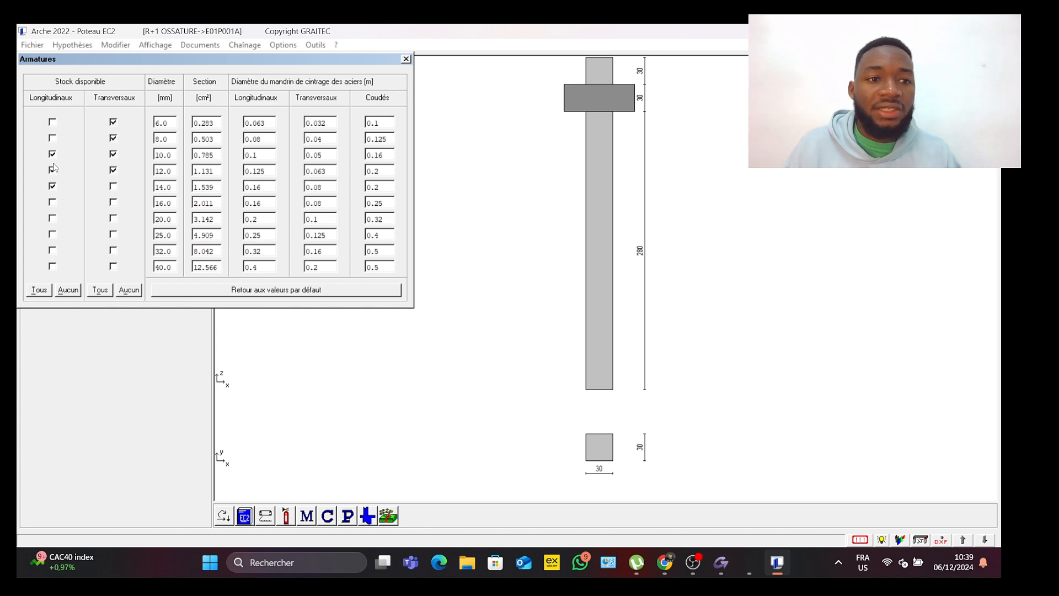
Step: Limit the available transverse reinforcement bars to the 6 and 8 mm diameters and close the bar settings
click(113, 170)
click(113, 154)
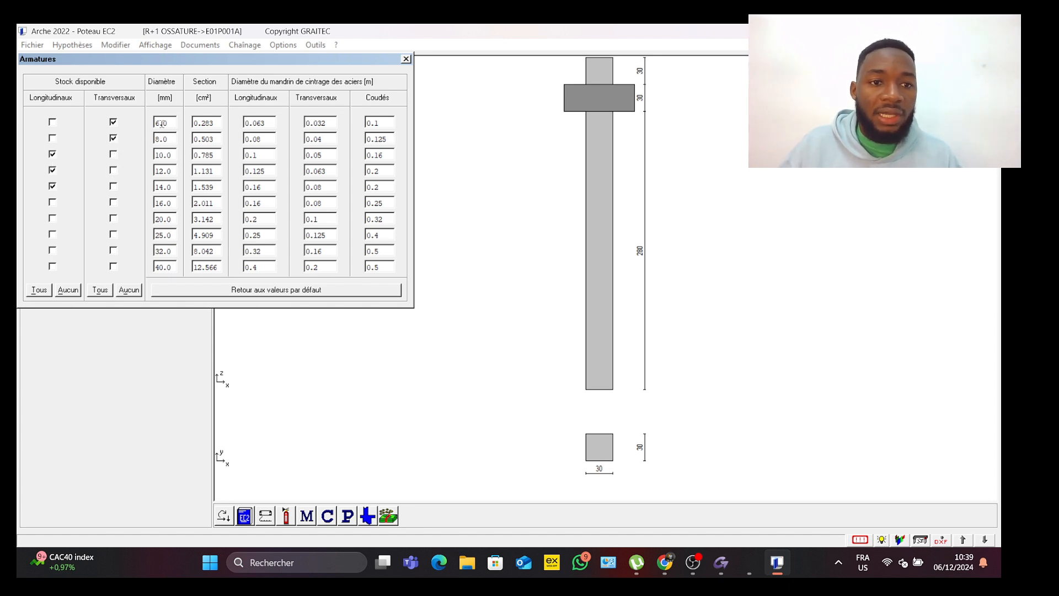
click(406, 59)
Step: Review the column's load combination settings, including the permanent, live, snow and wind load coefficients
click(71, 45)
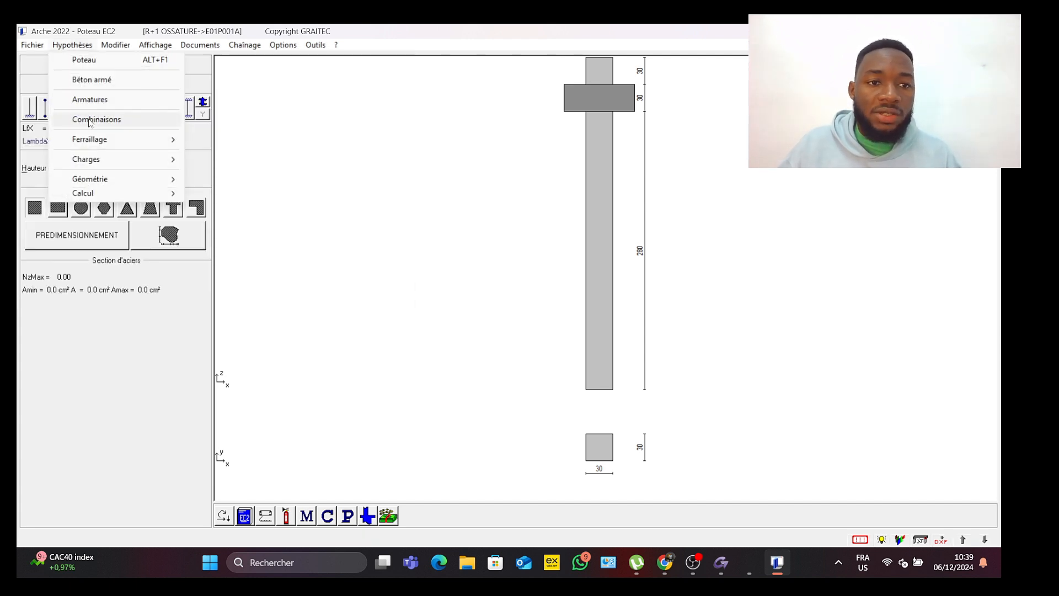
click(90, 119)
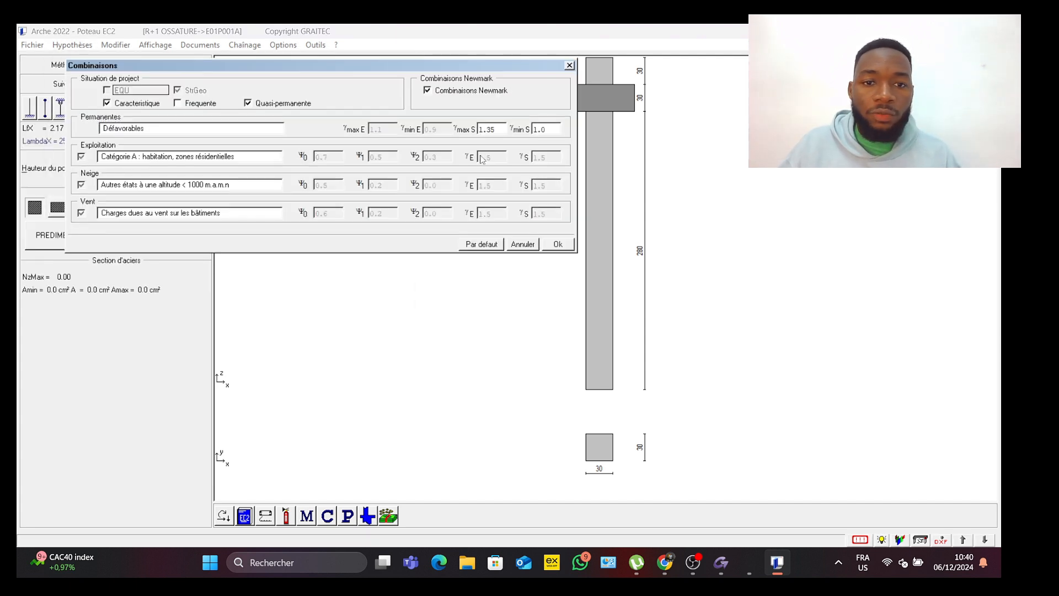
click(570, 66)
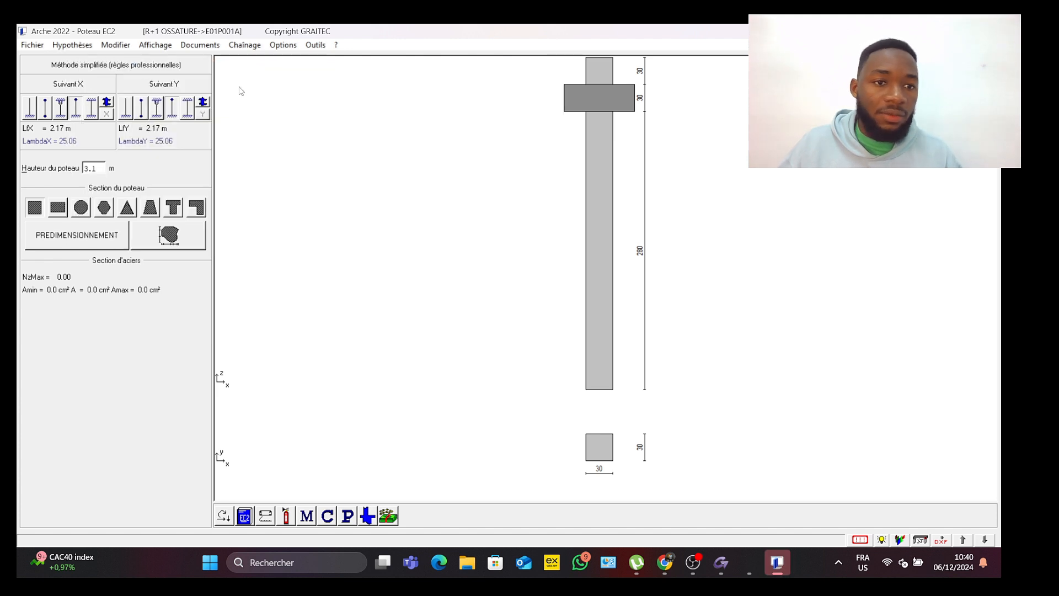
Step: Set the preferred tie type (Attache préconisée) to Aucun in the column's transverse reinforcement assumptions
click(72, 47)
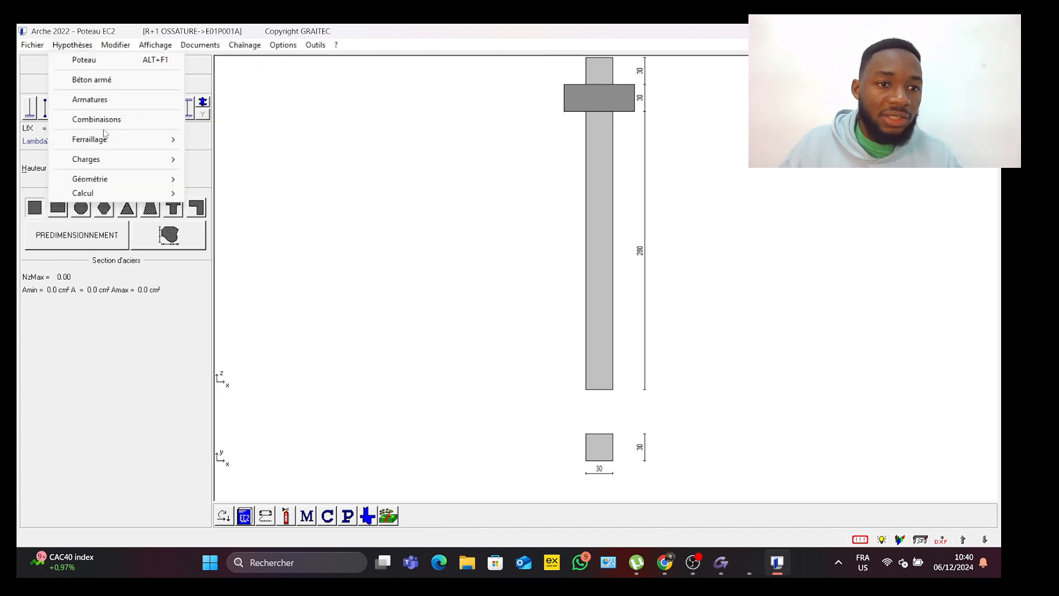
mouse_move(98, 141)
click(235, 142)
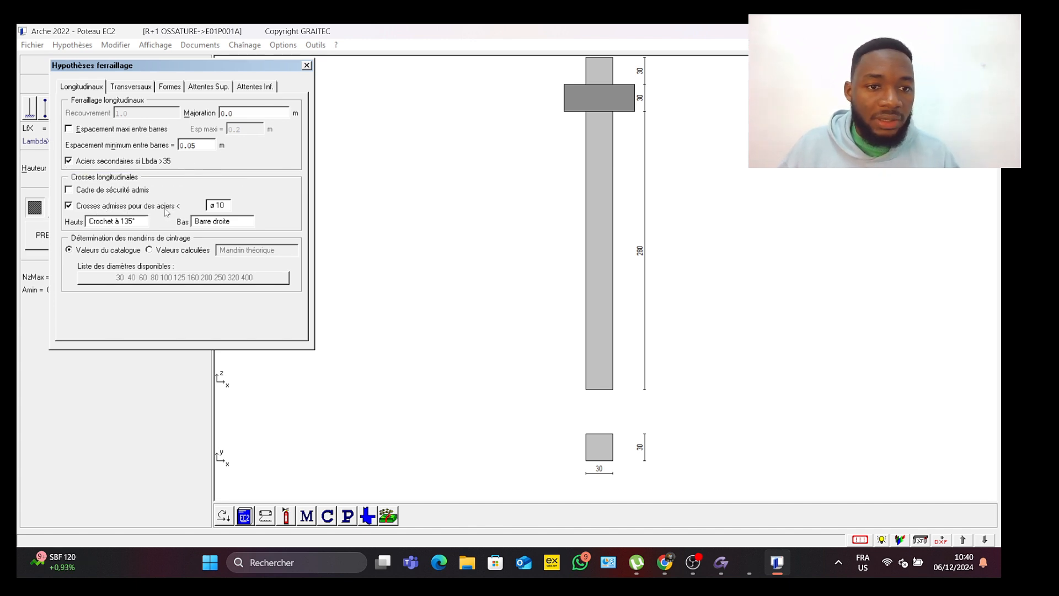
click(132, 88)
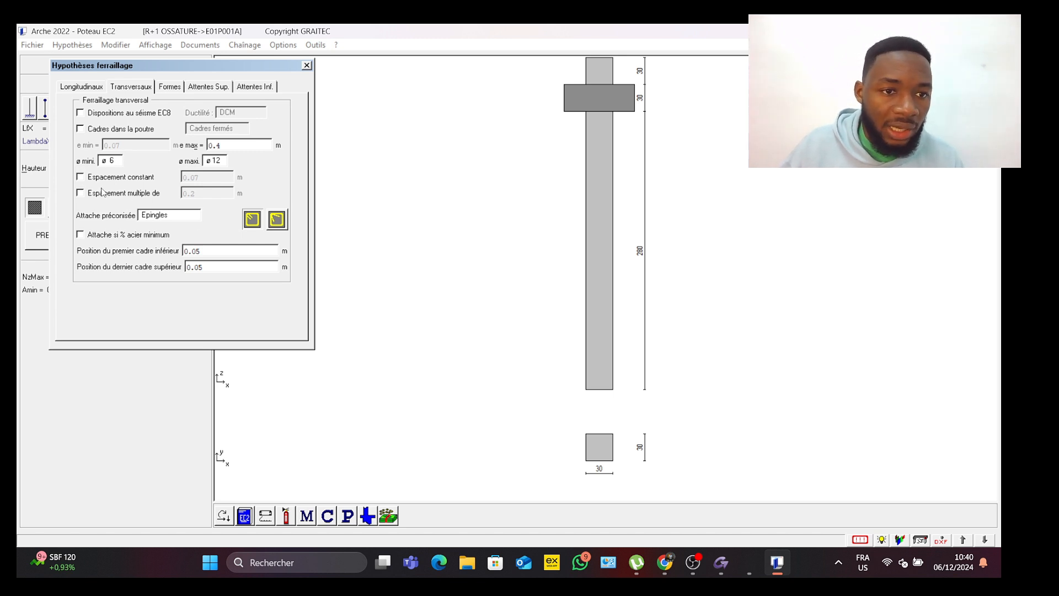
click(167, 220)
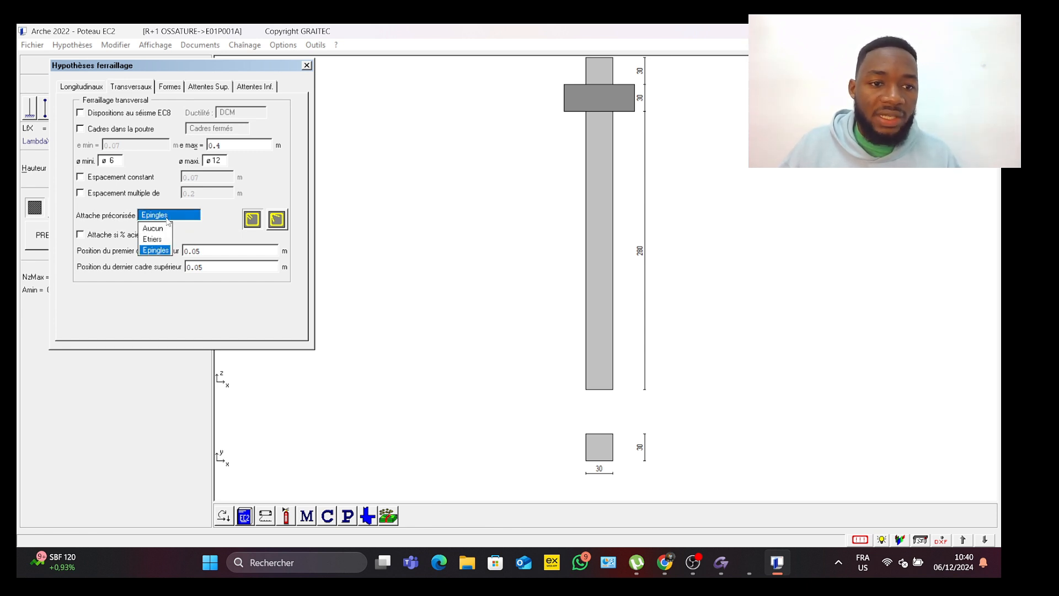
click(153, 227)
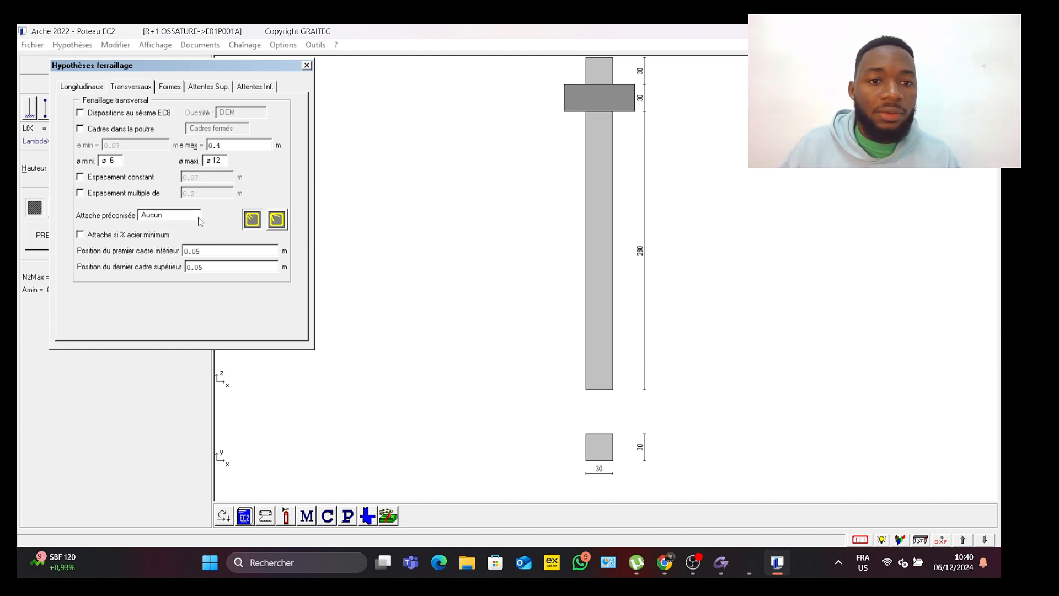
Step: Review the reinforcement shapes and the upper and lower starter bar settings, and close the reinforcement assumptions
click(173, 91)
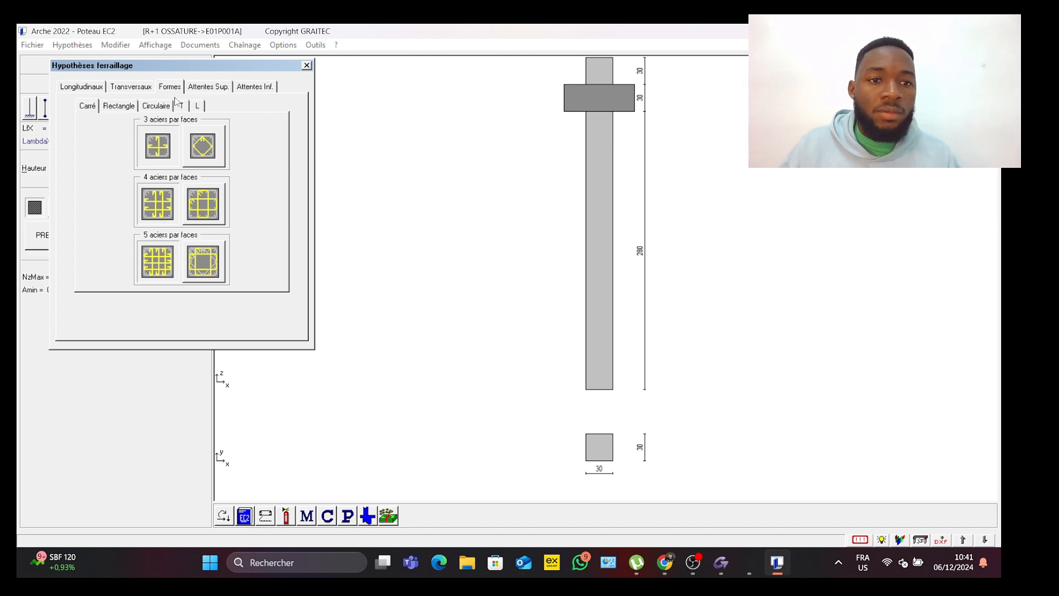
click(215, 90)
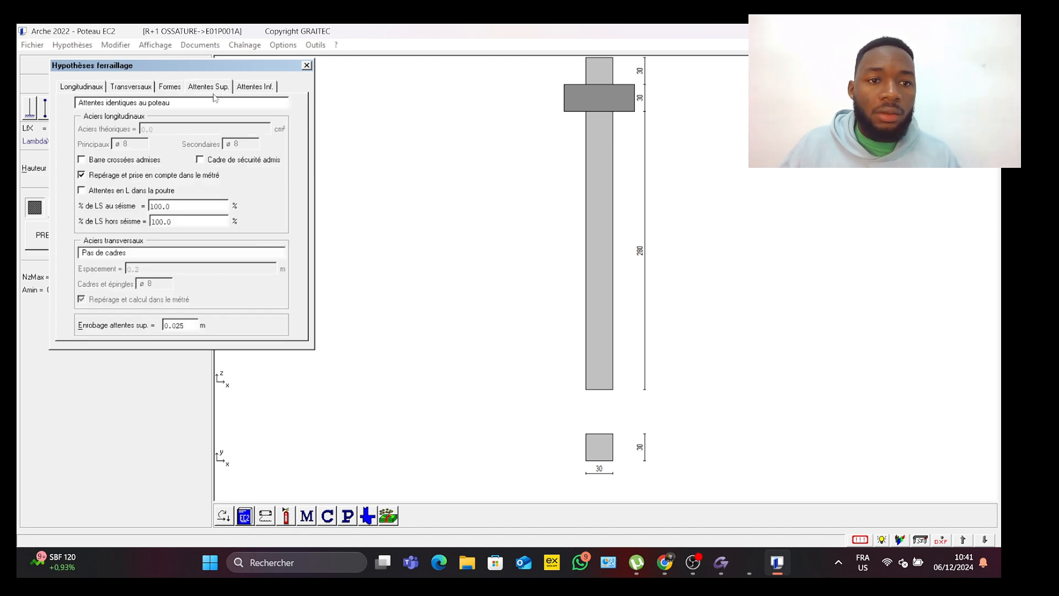
click(245, 92)
click(307, 65)
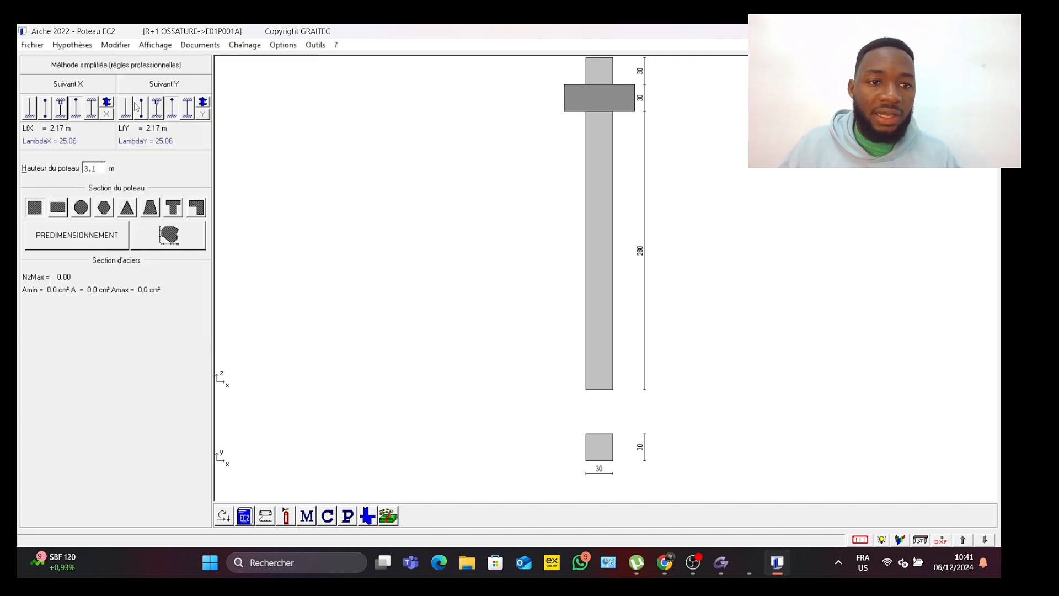
Step: Review the column's calculation method settings for longitudinal and transverse steel
click(72, 44)
mouse_move(109, 143)
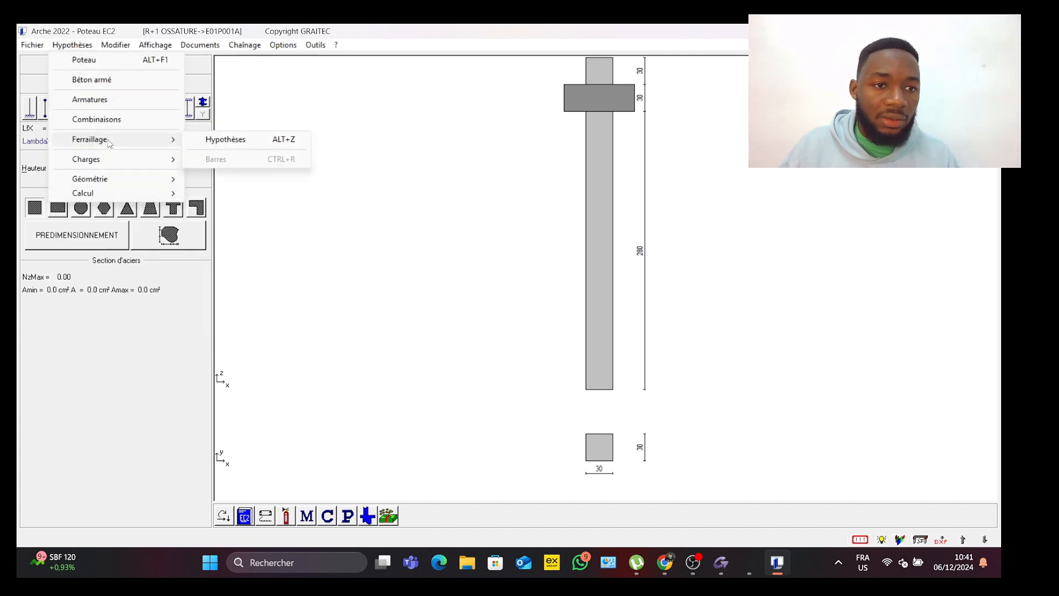
mouse_move(139, 159)
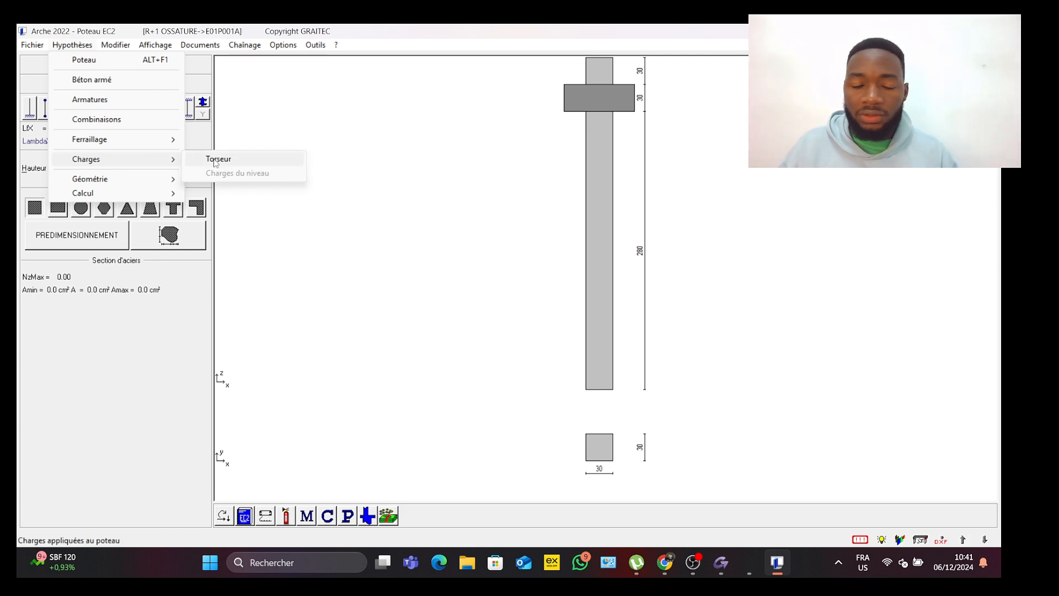
mouse_move(113, 184)
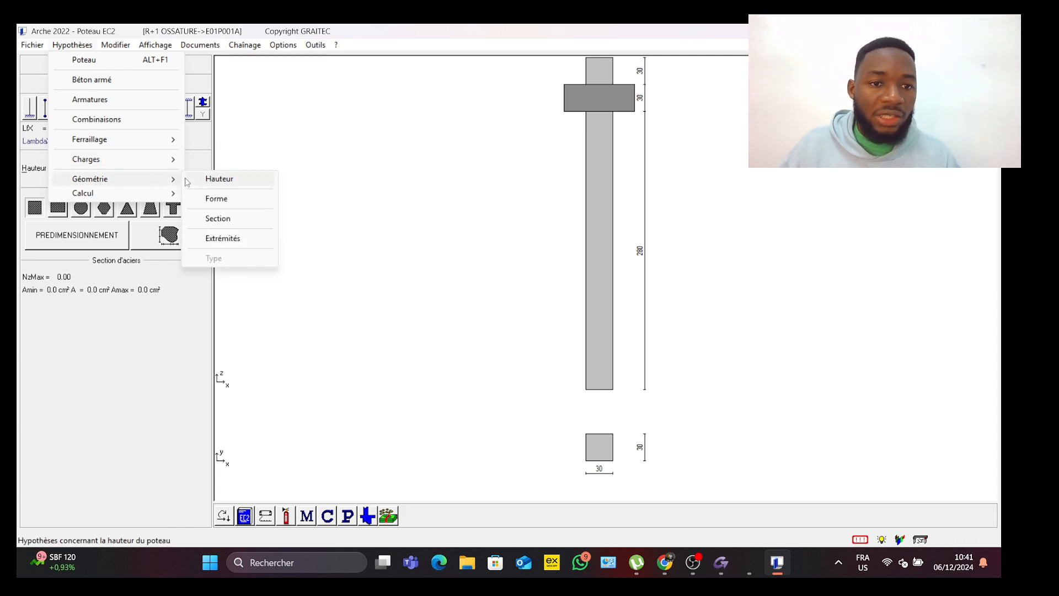
mouse_move(175, 195)
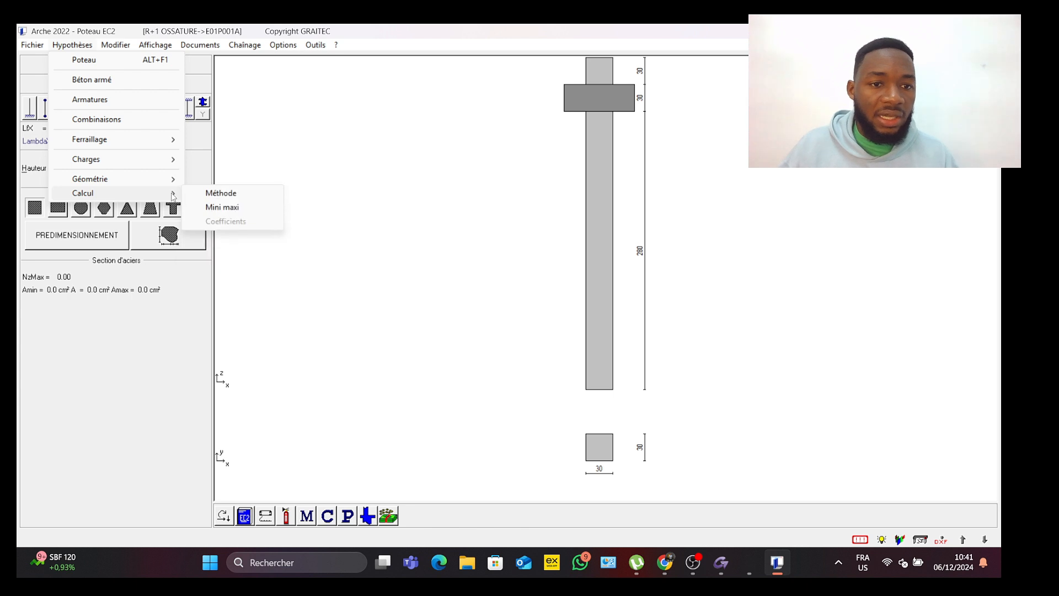
click(212, 194)
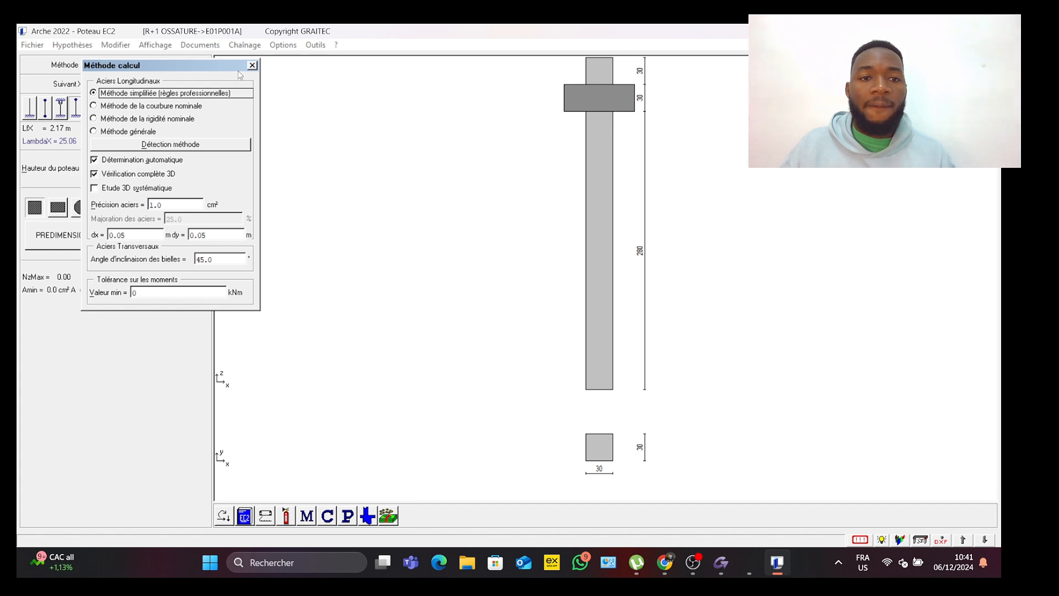
click(253, 65)
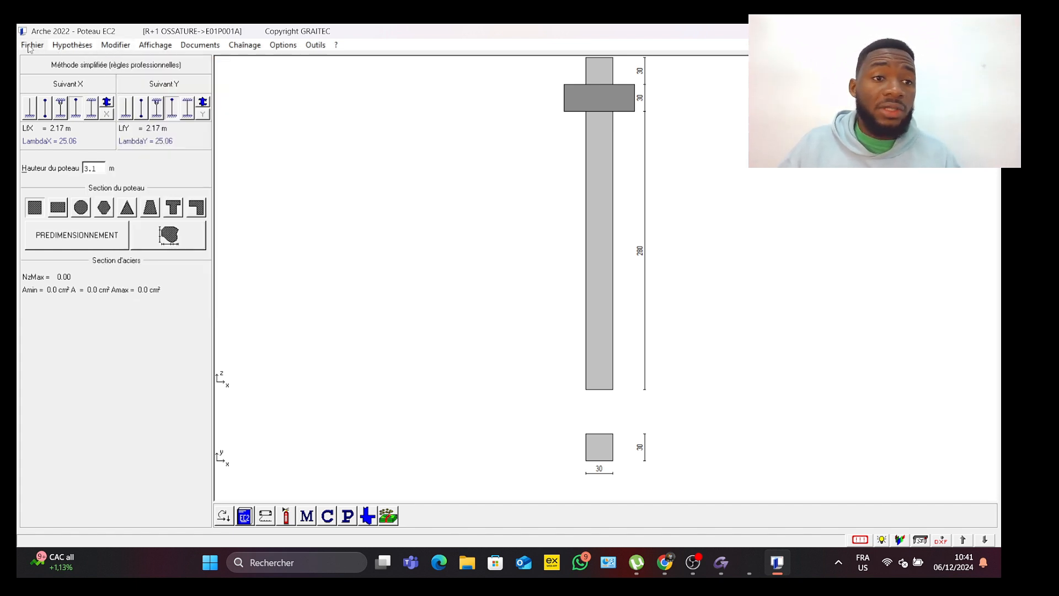
Step: Save the column's reinforcement style as "style test" in the french folder
click(32, 46)
click(32, 45)
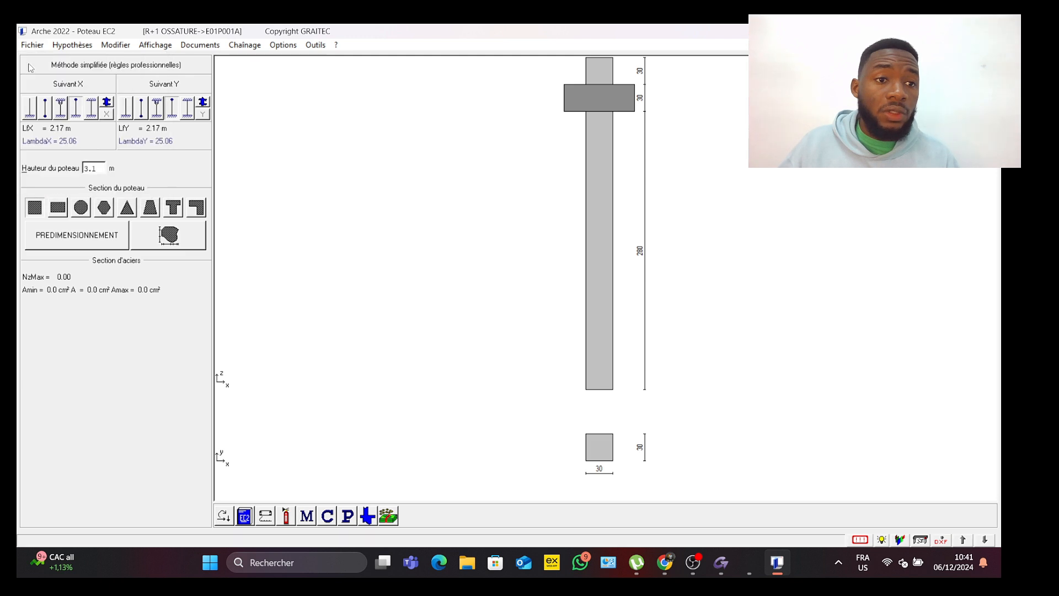
click(32, 46)
click(62, 136)
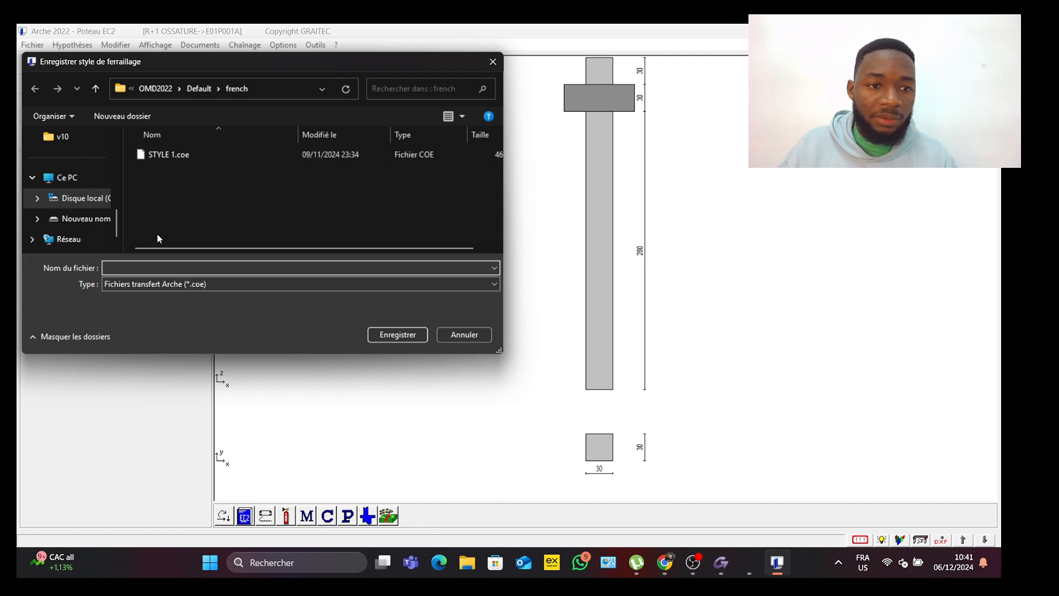
click(123, 267)
text(st)
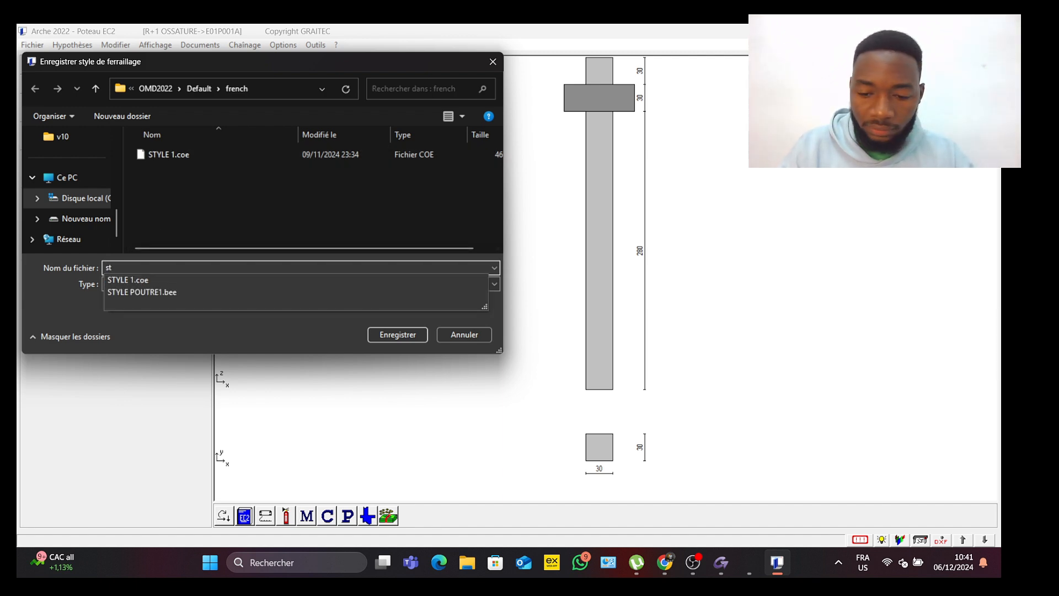
text(yle)
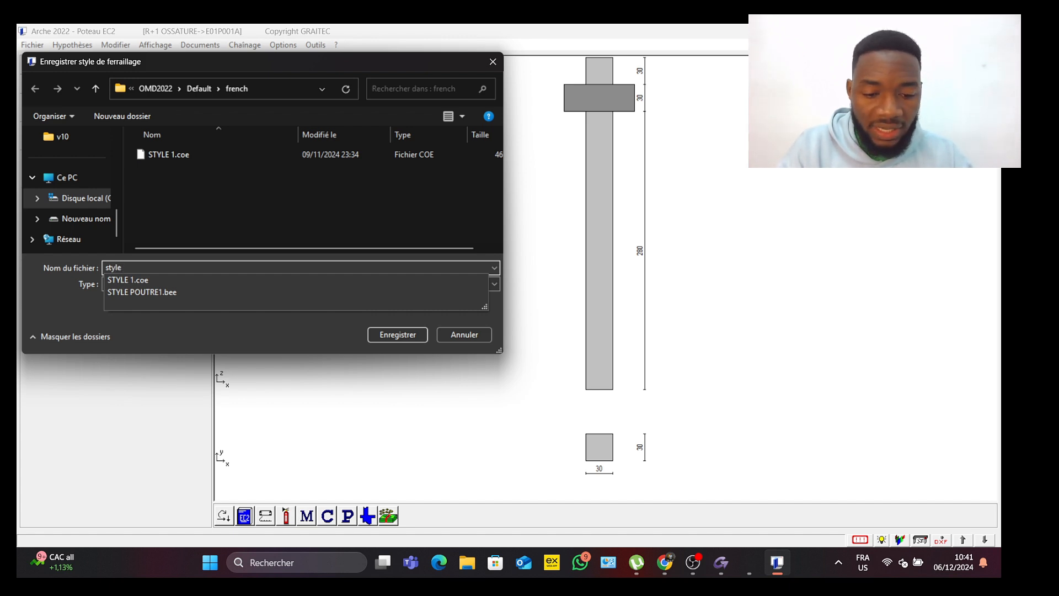
text(test)
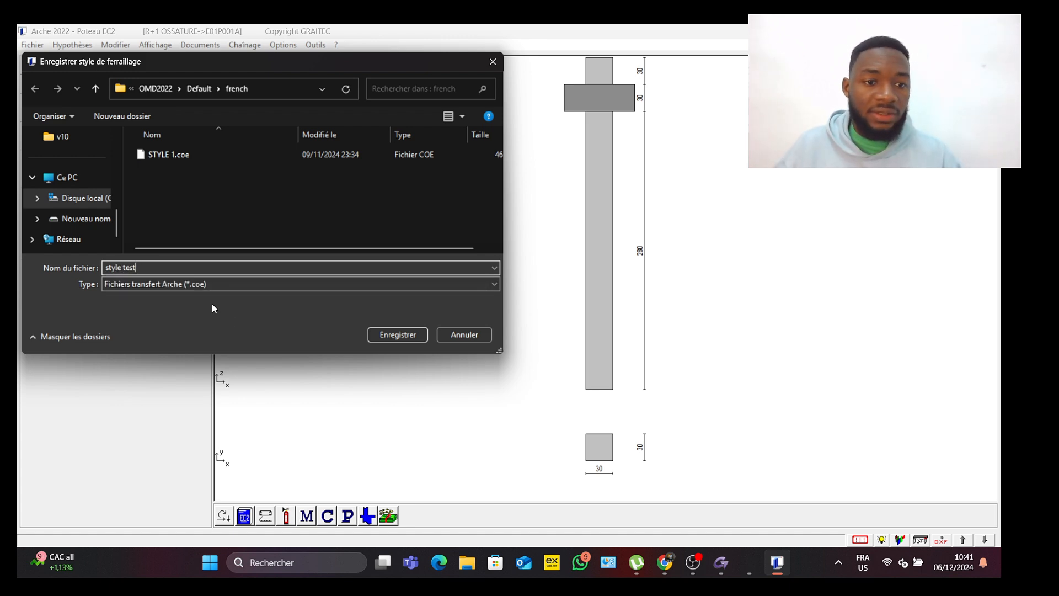
click(405, 335)
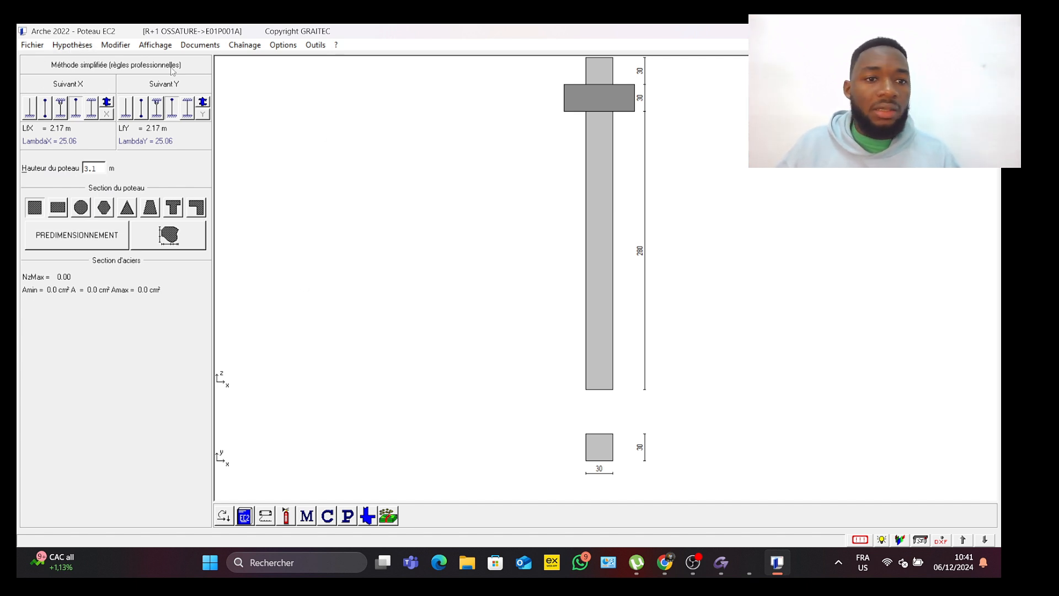
Step: Prepare an import from Ossature with the error report, calculation notes and export to ARCHE OST and EFFEL enabled
click(243, 49)
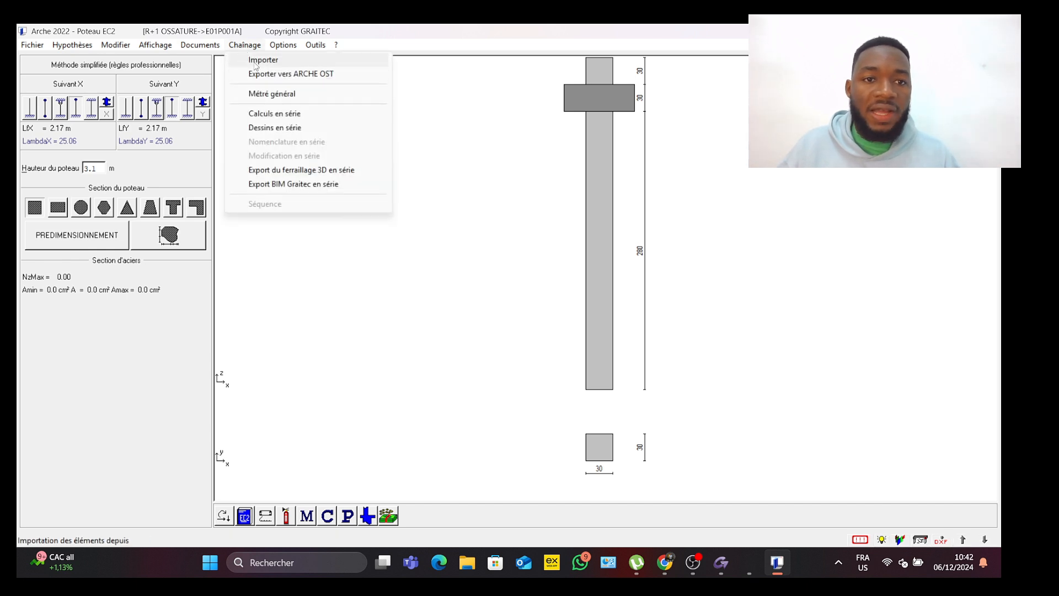
click(255, 60)
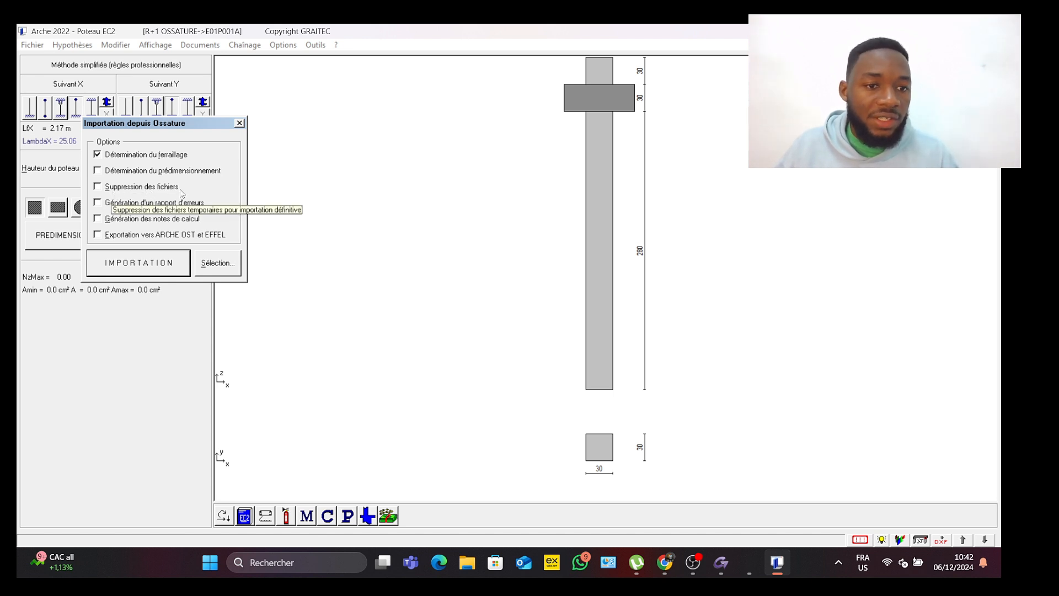
click(99, 203)
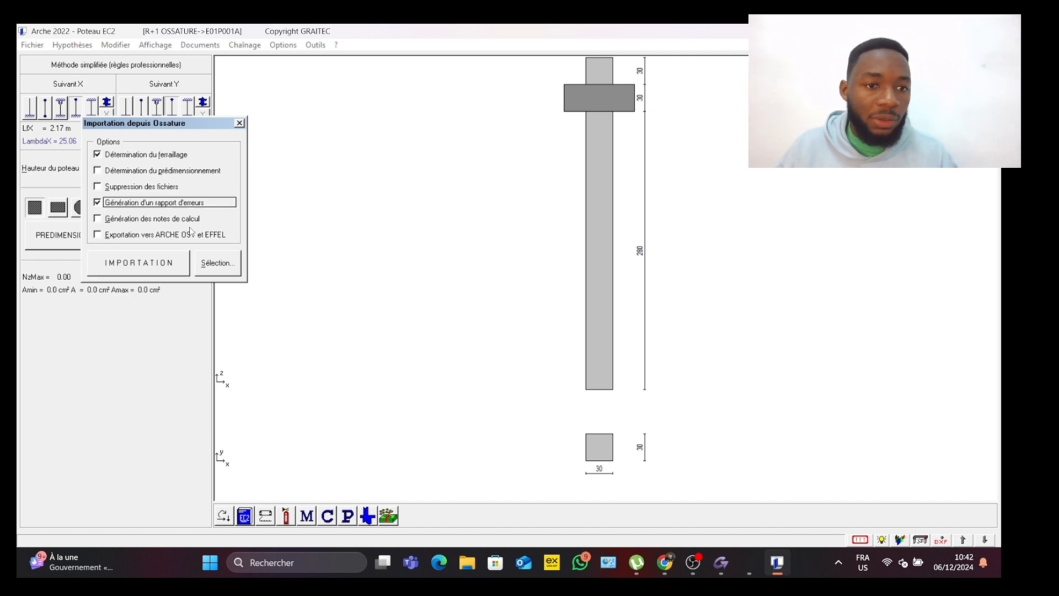
click(118, 219)
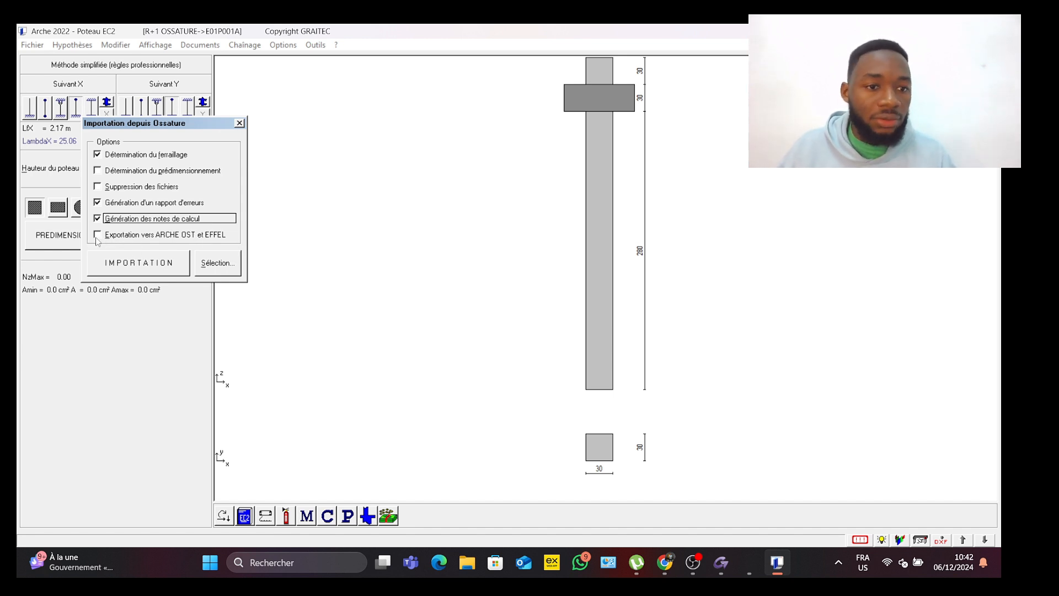
click(98, 235)
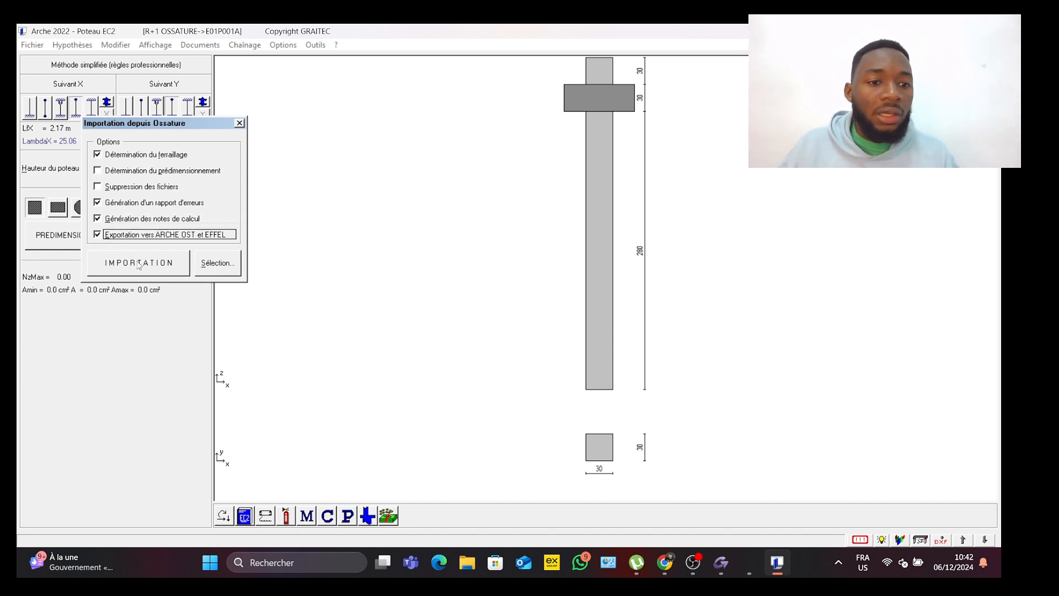
Step: Check the level and column range selected for the import, and import the columns from Ossature
click(217, 270)
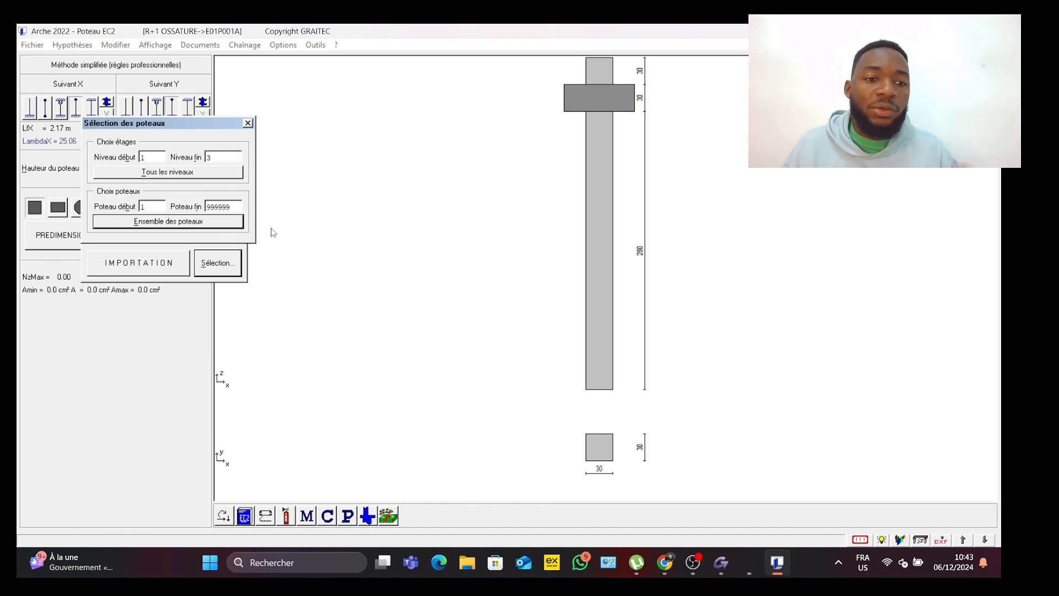
click(248, 123)
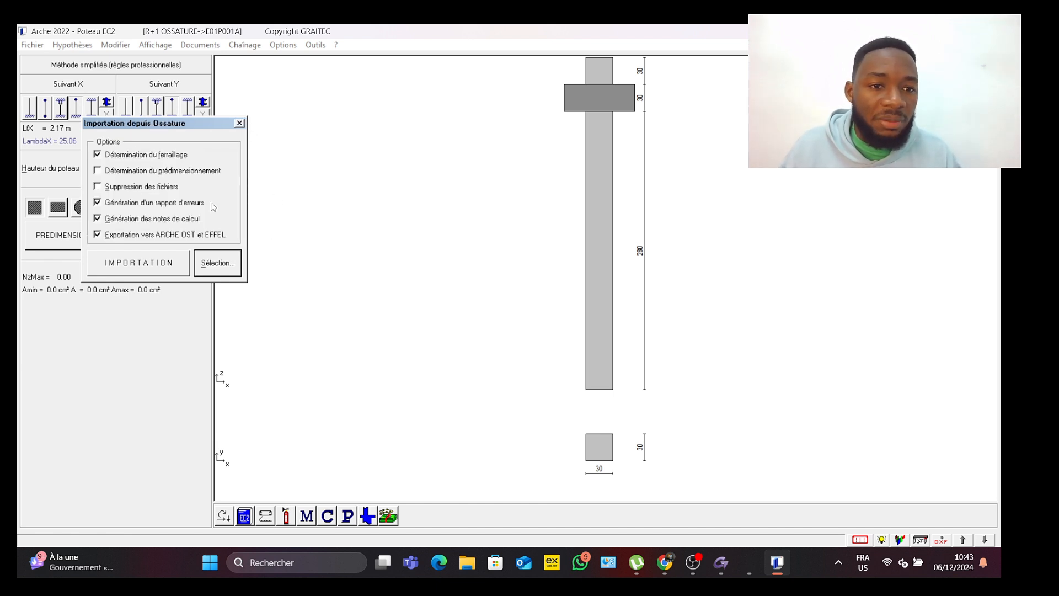
click(216, 268)
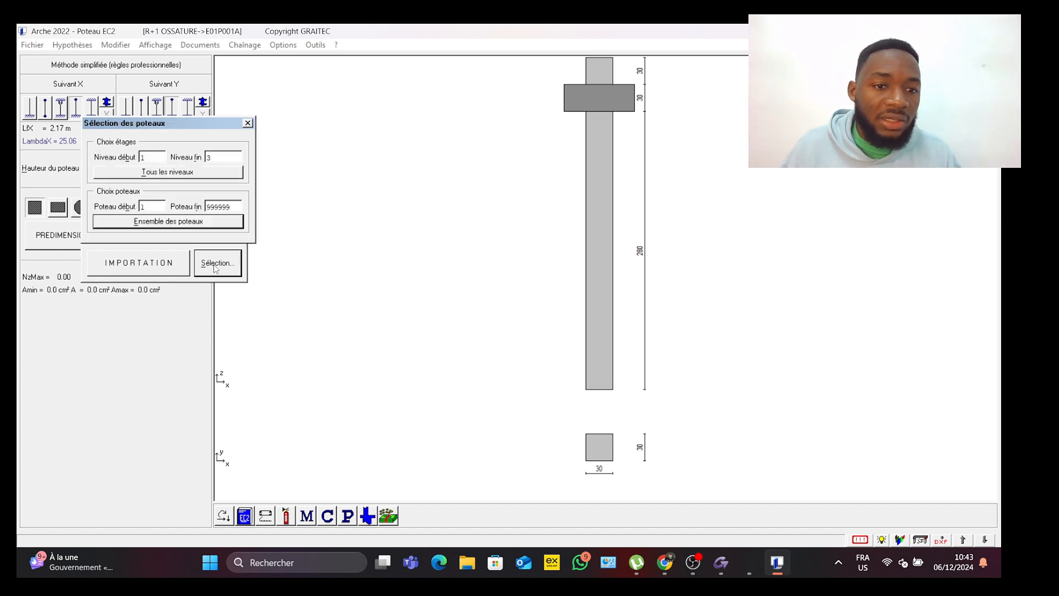
click(248, 123)
click(164, 260)
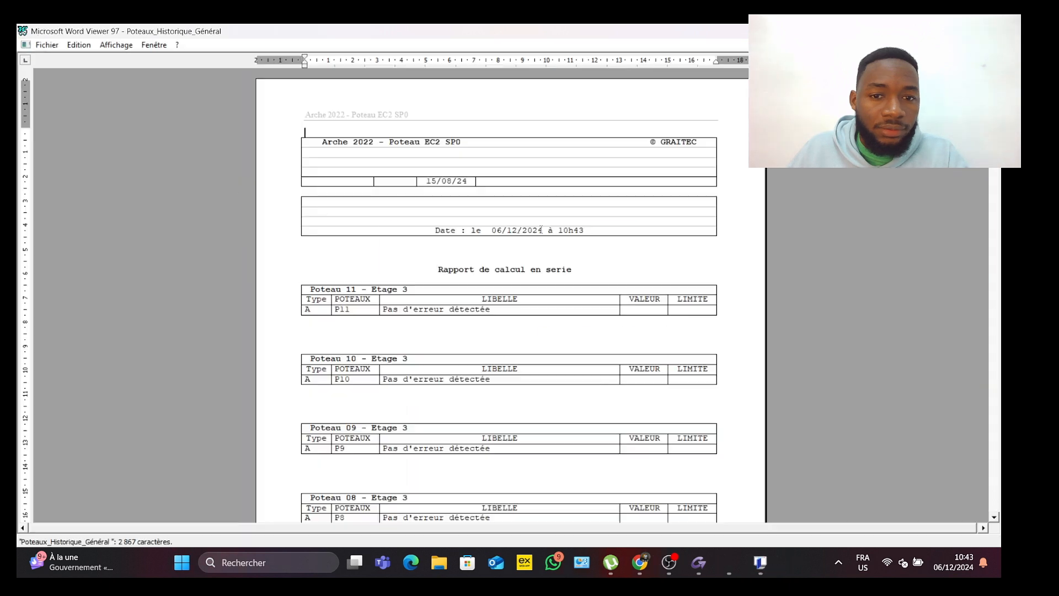
Step: Read through the serial calculation error report and the columns' general calculation note, and close both documents
scroll(478, 318, down, 9)
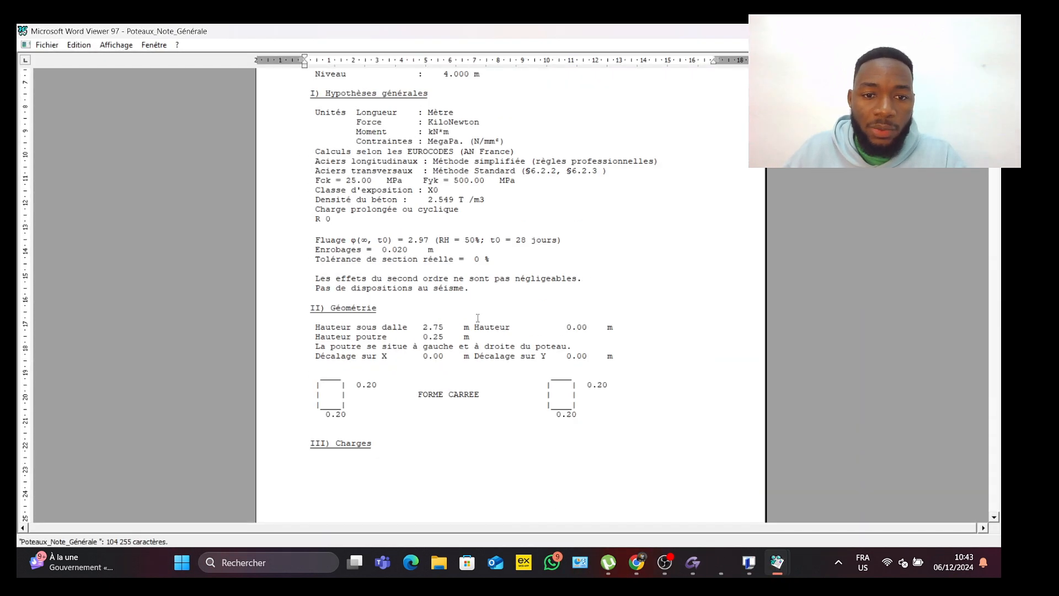
scroll(478, 318, down, 6)
scroll(469, 325, up, 8)
scroll(444, 344, down, 10)
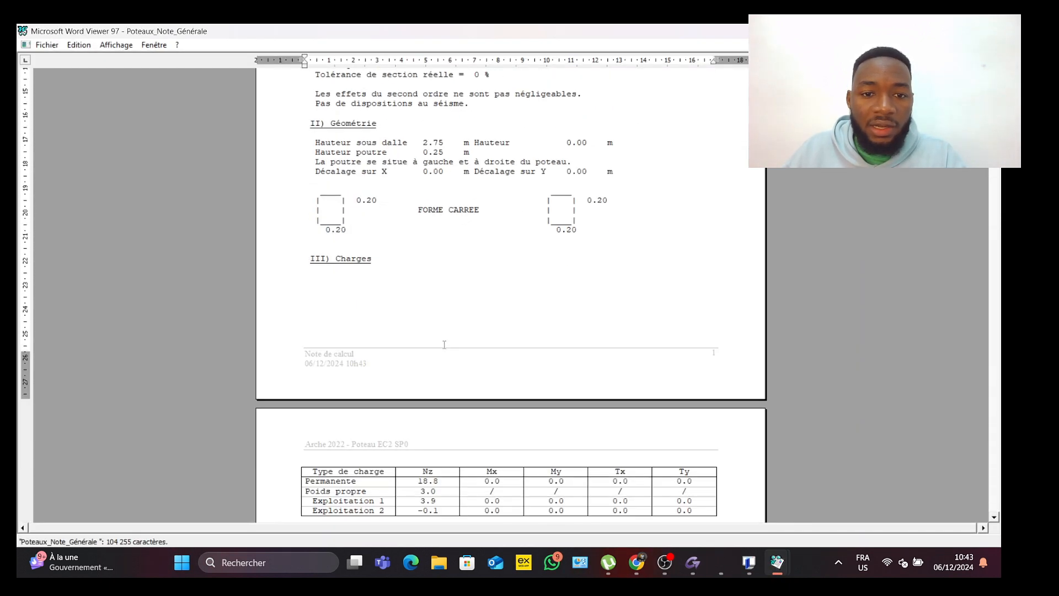
scroll(444, 344, down, 14)
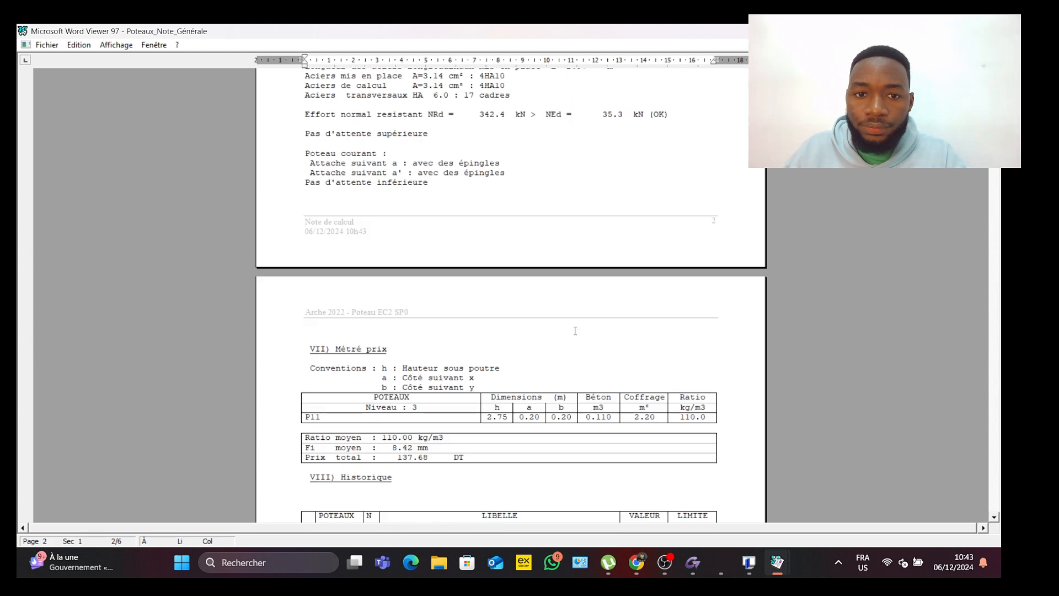
scroll(575, 331, down, 12)
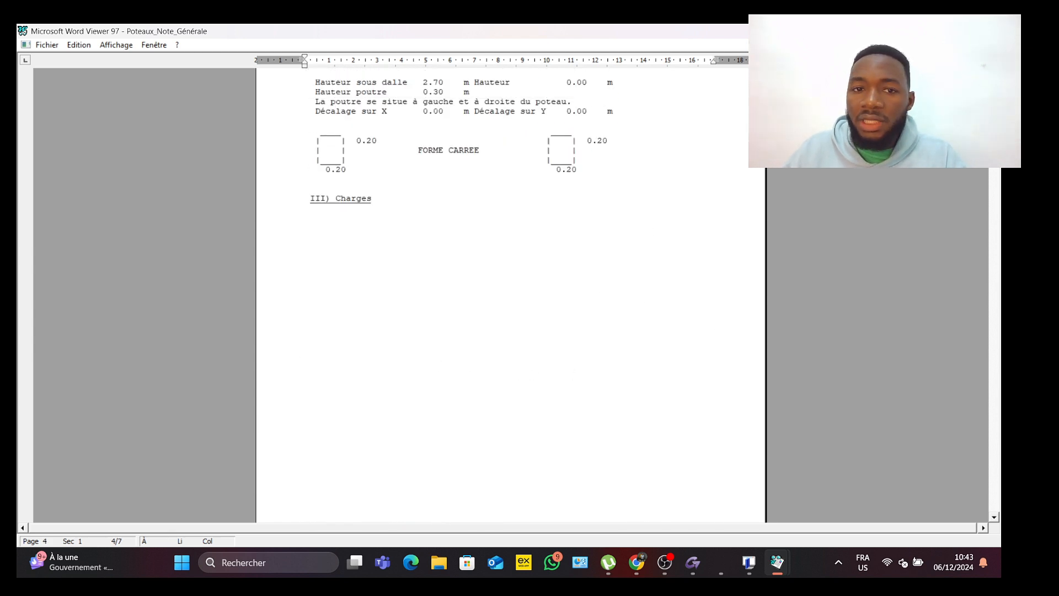
key(alt+F4)
key(alt+F4)
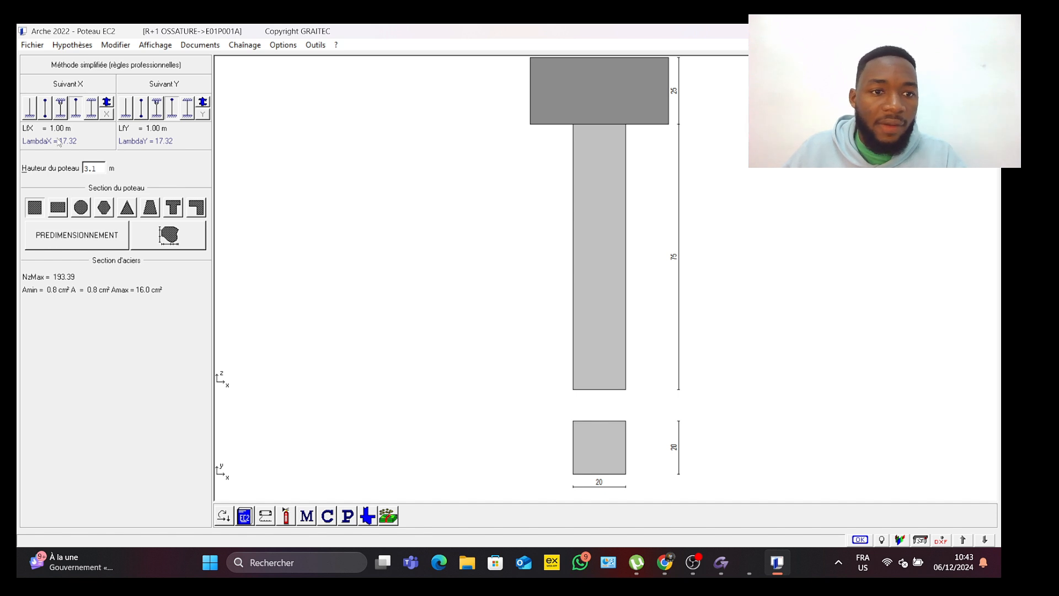
Step: Browse the imported columns one by one from level 3 down to the foundation level, checking geometry and steel section
click(984, 540)
click(979, 540)
click(979, 541)
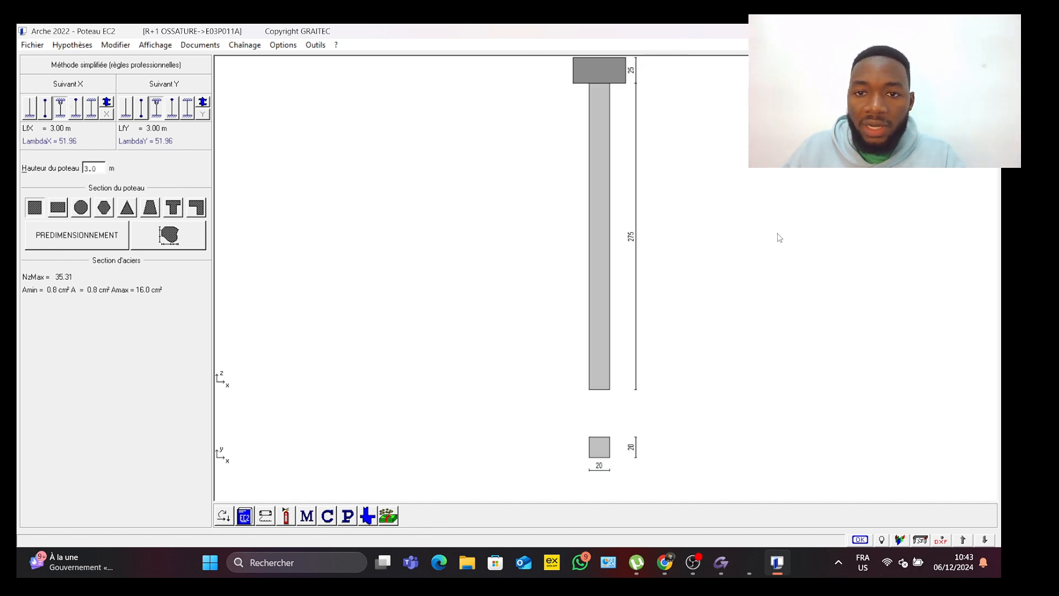
click(963, 540)
click(963, 540)
click(962, 540)
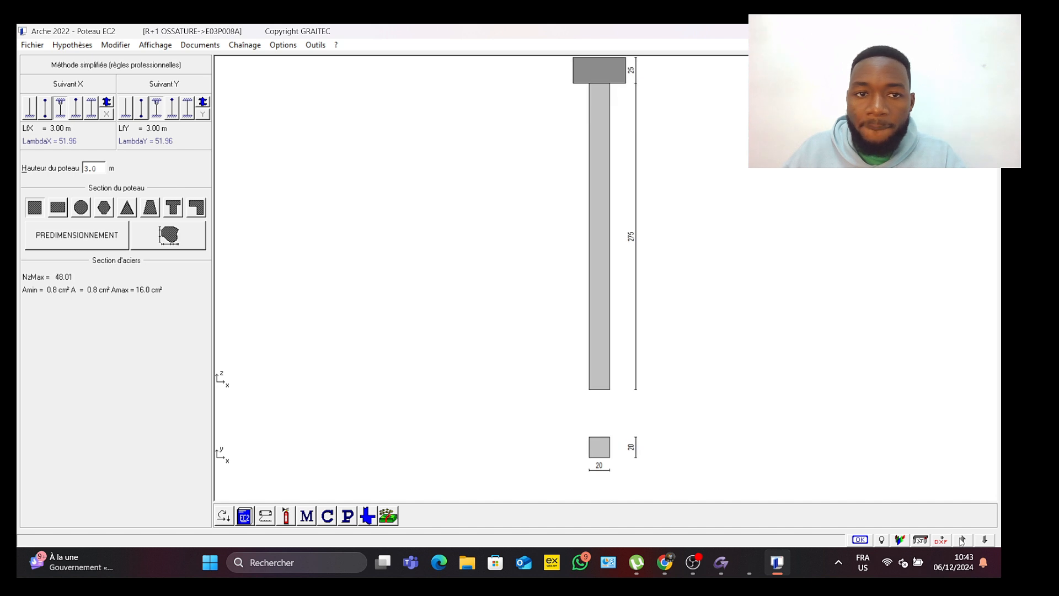
click(963, 540)
click(963, 540)
click(963, 540)
click(963, 540)
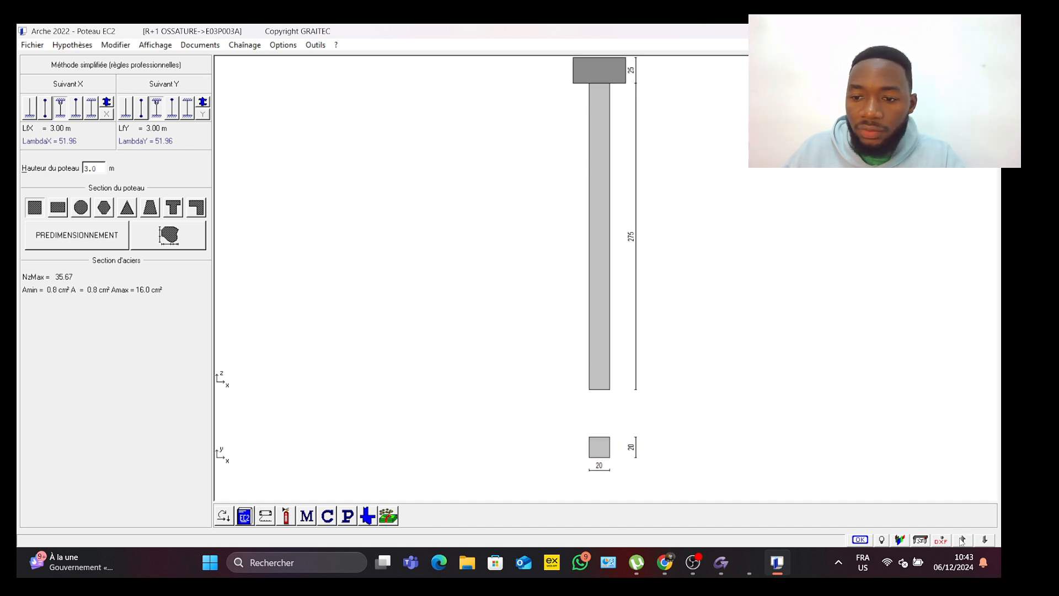
click(963, 540)
click(962, 540)
click(963, 540)
click(963, 540)
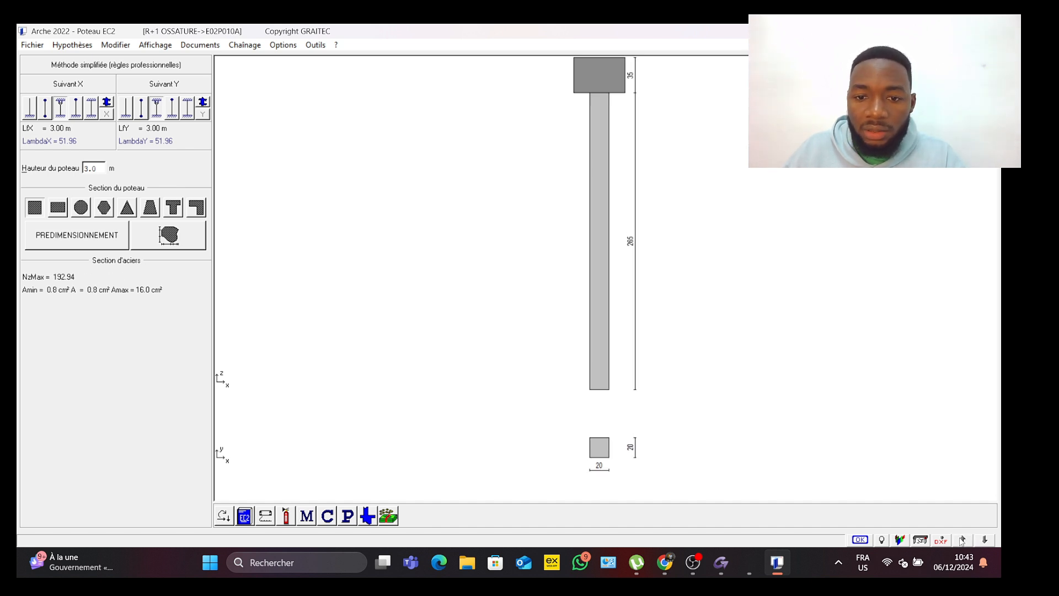
click(964, 540)
click(964, 540)
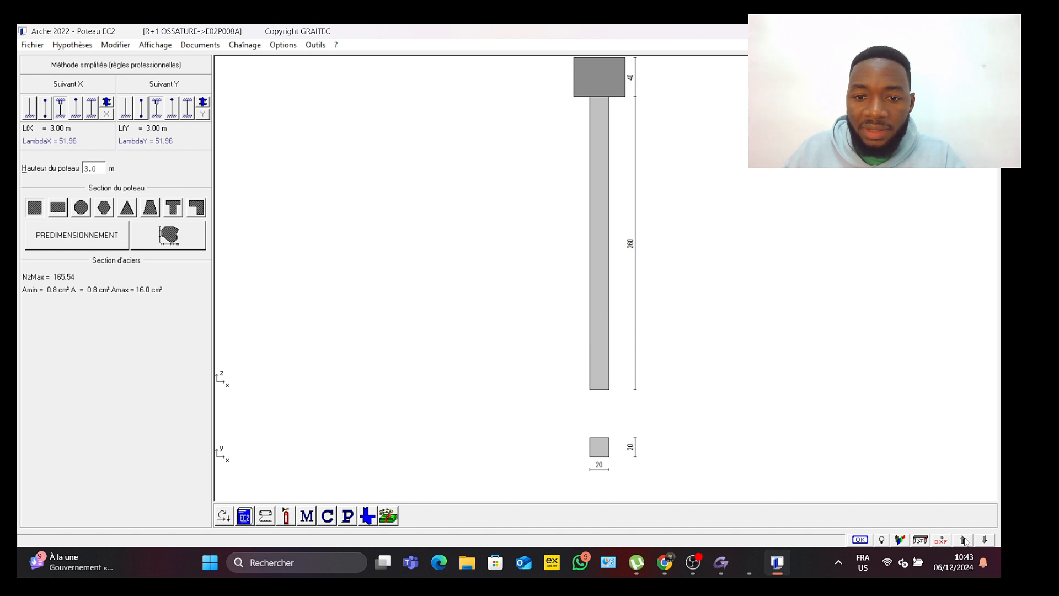
click(964, 540)
click(964, 540)
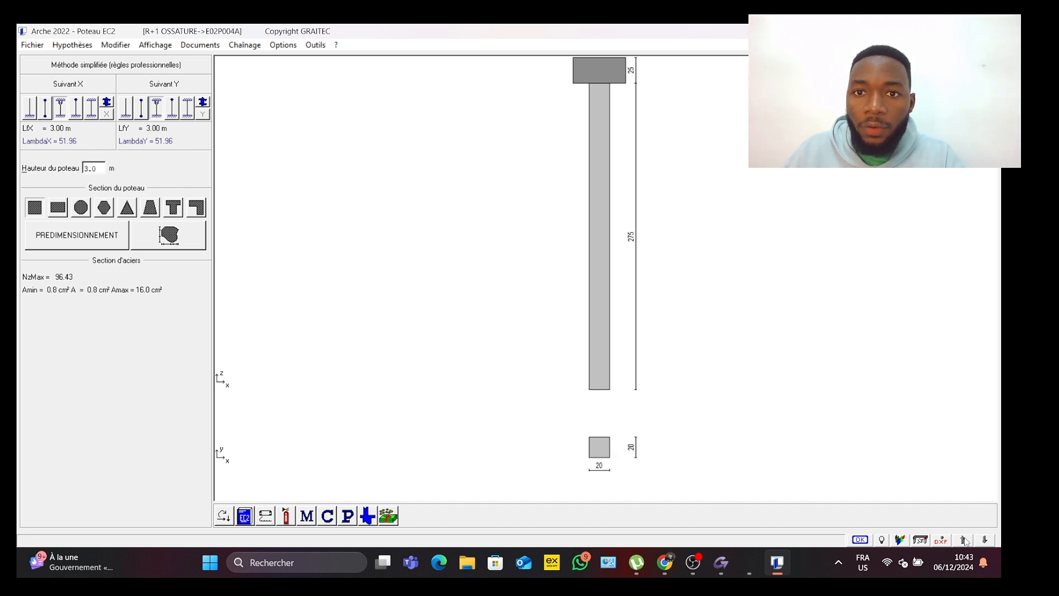
click(964, 540)
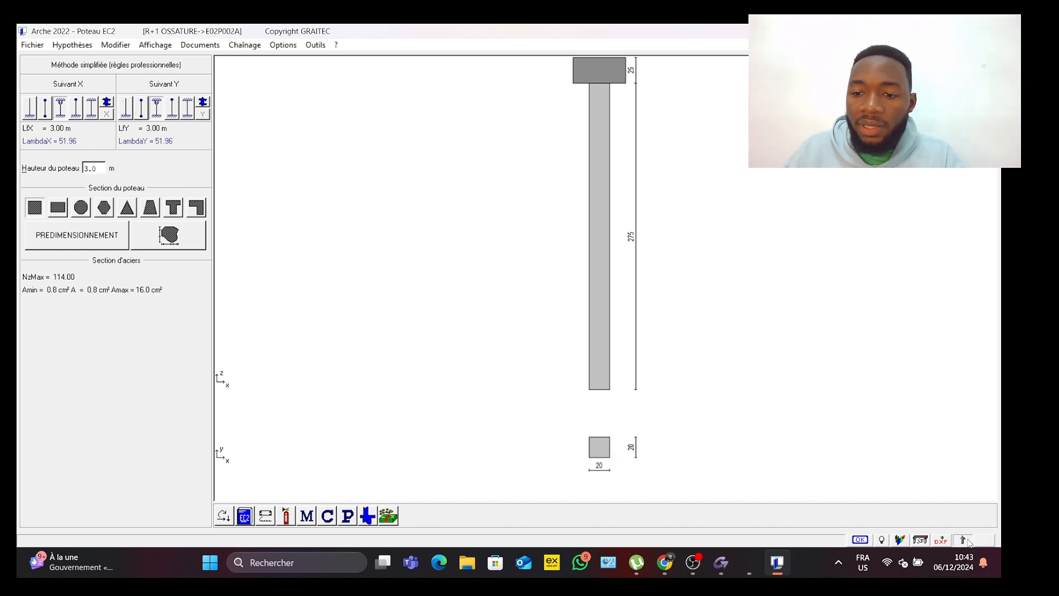
click(963, 540)
click(966, 541)
click(966, 541)
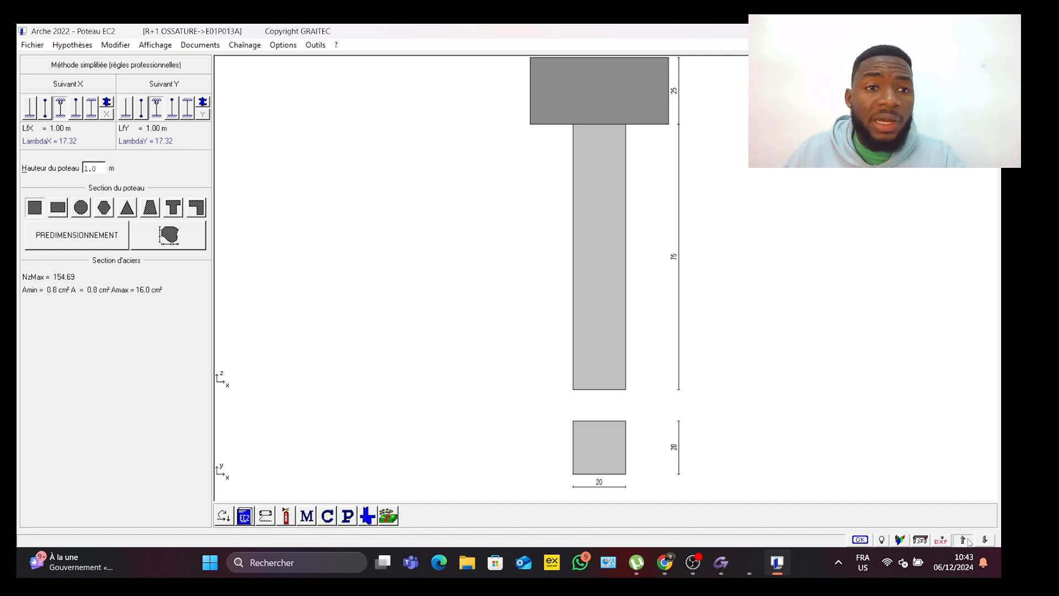
Step: Go to column E02P002A and display its interactive reinforcement plan
click(986, 540)
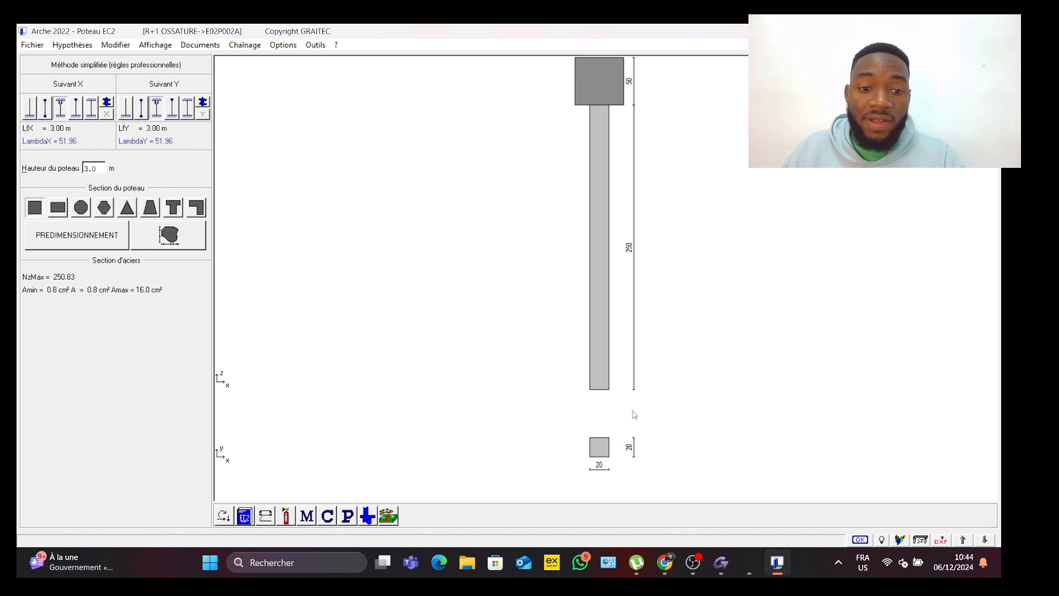
click(154, 45)
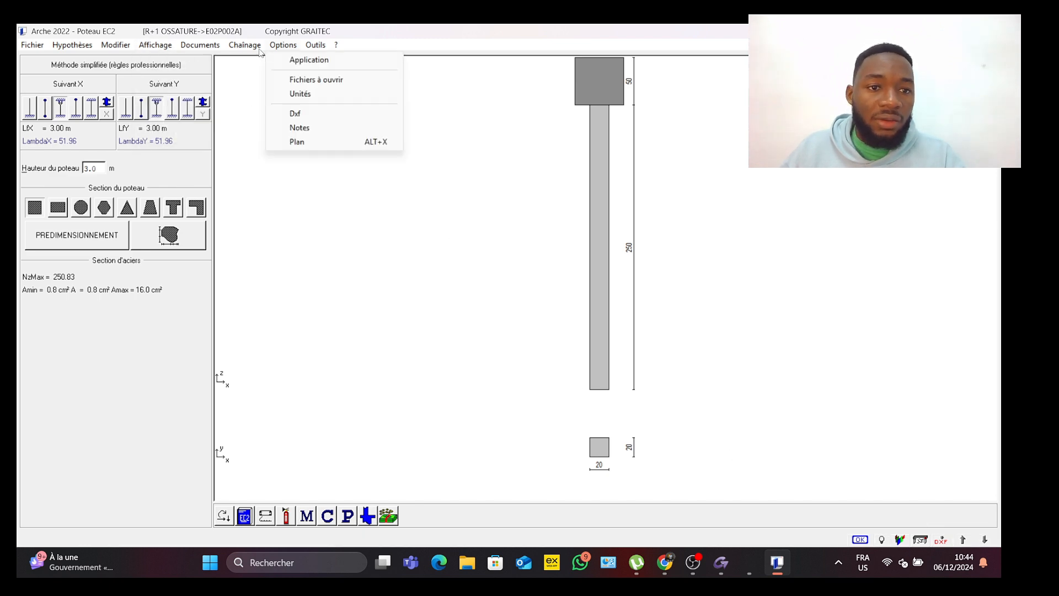
click(154, 45)
click(154, 45)
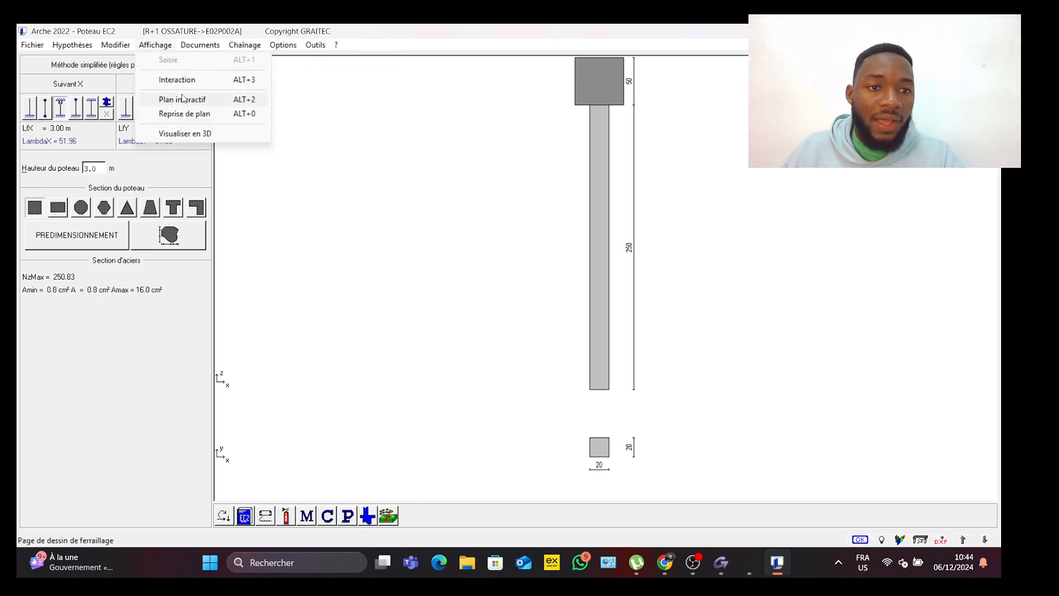
click(182, 99)
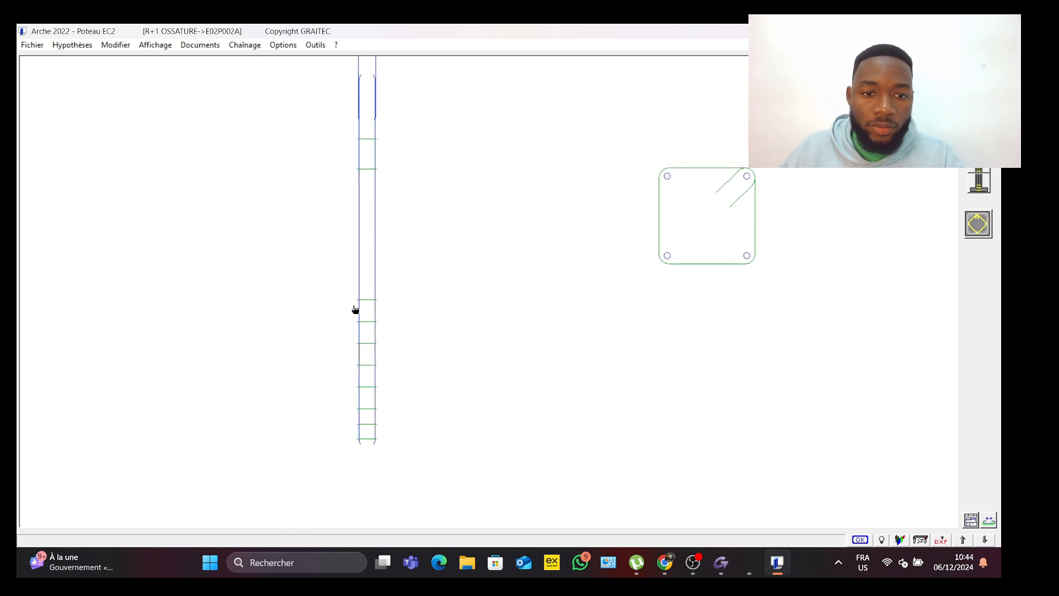
Step: Examine the title block, elevation, section AA and bar schedule on column P2's reinforcement plan
middle_drag(354, 309, 363, 250)
scroll(284, 166, up, 3)
middle_drag(587, 310, 427, 392)
scroll(333, 284, down, 5)
middle_drag(334, 283, 222, 279)
middle_drag(515, 300, 527, 418)
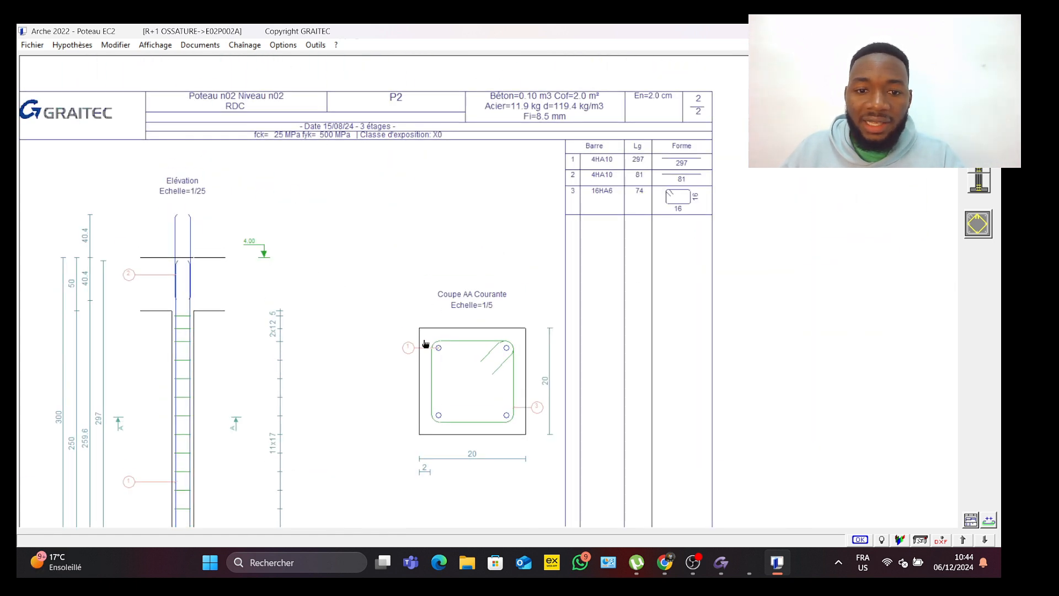
middle_drag(215, 438, 319, 290)
scroll(584, 322, up, 1)
middle_drag(234, 200, 278, 281)
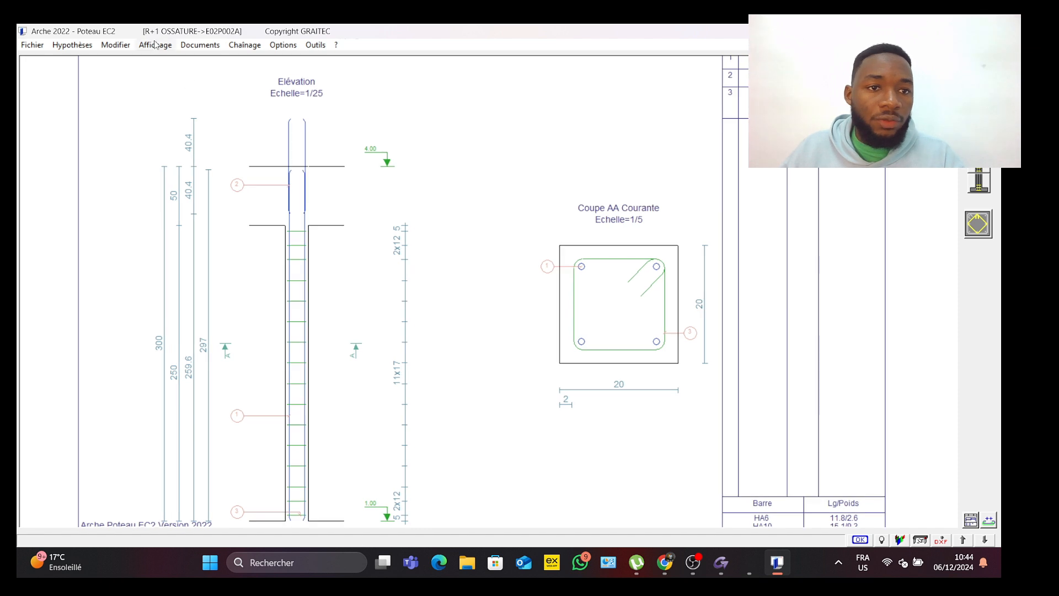
Step: Inspect column P2's reinforcement in 3D from another angle, close the viewer and recheck the whole reinforcement plan
click(156, 45)
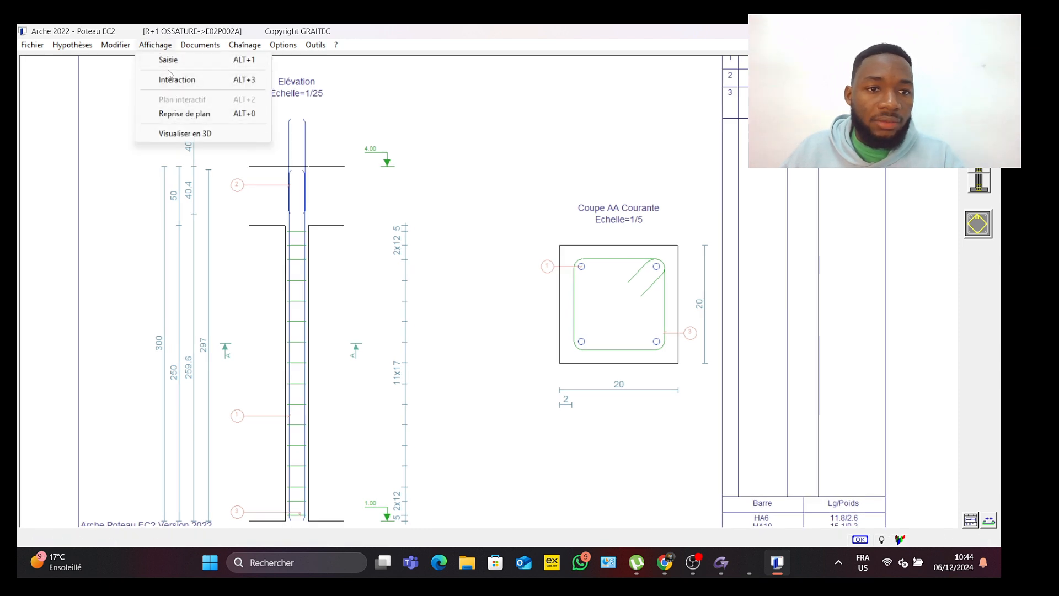
click(184, 133)
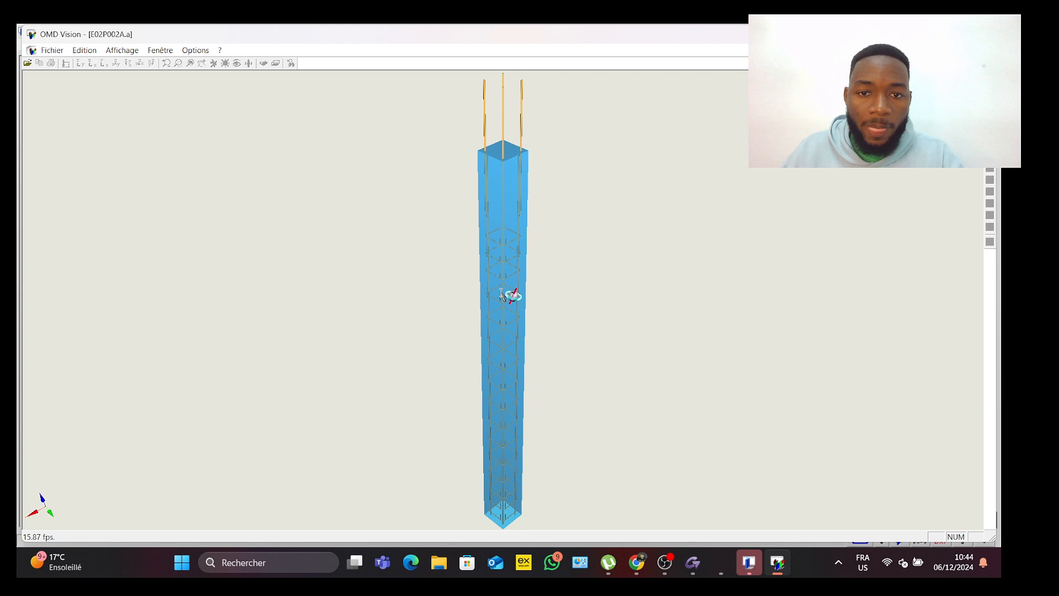
drag(502, 294, 601, 271)
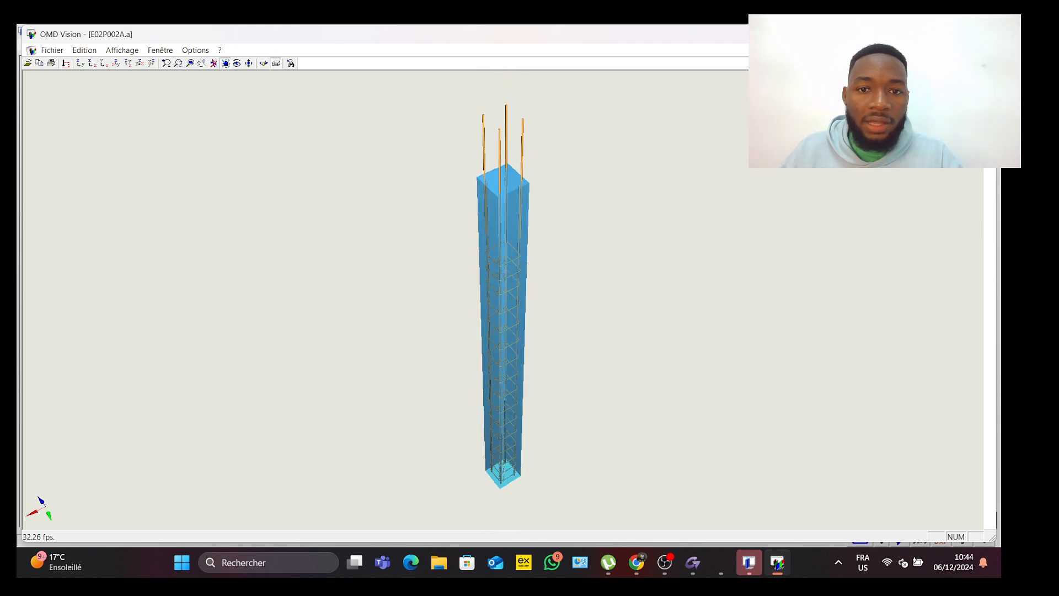
key(alt+F4)
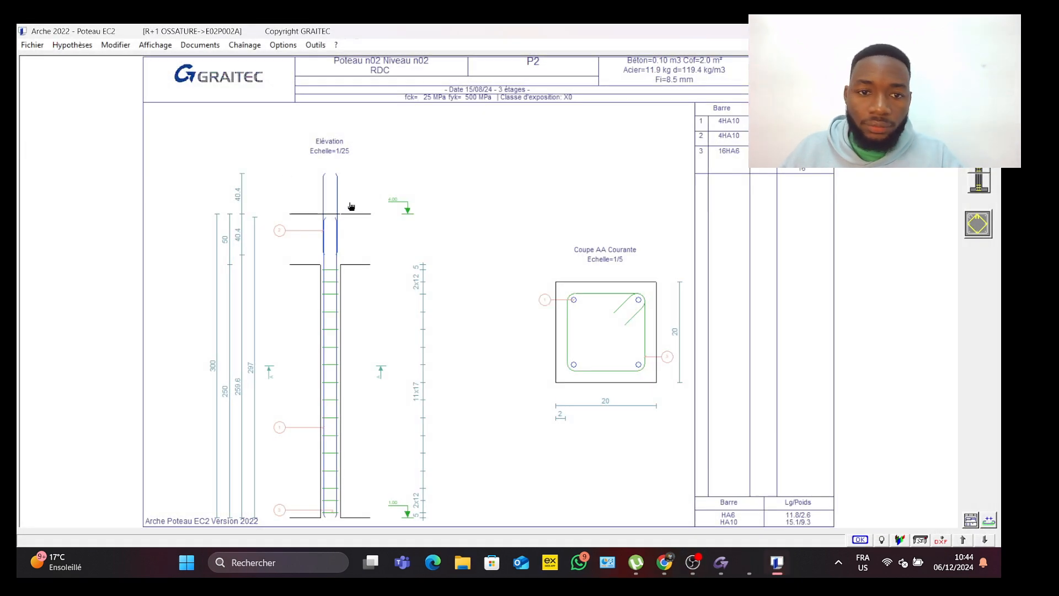
scroll(490, 248, up, 3)
scroll(488, 232, down, 3)
scroll(491, 298, down, 2)
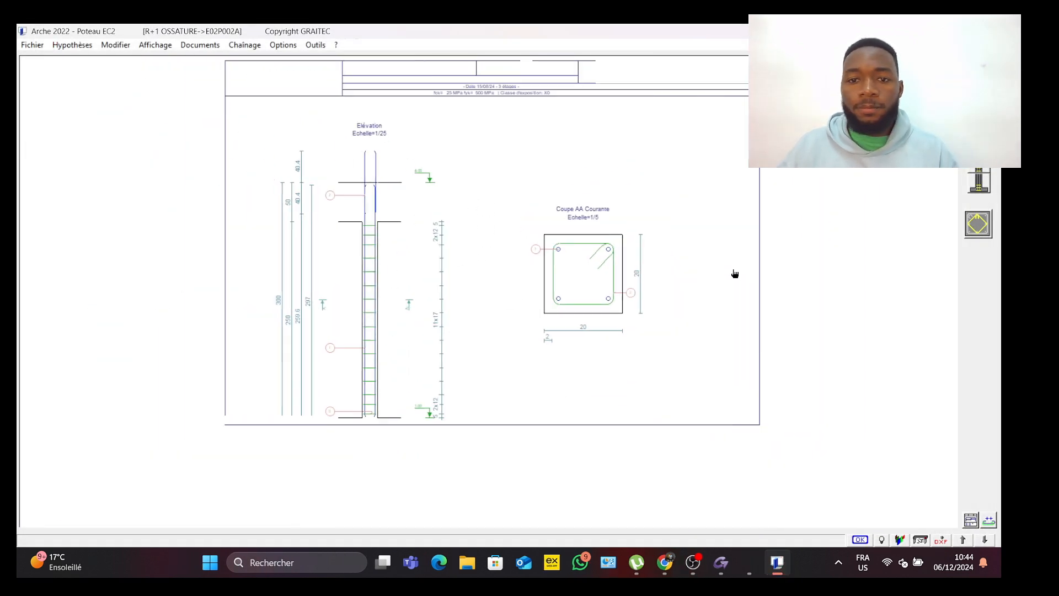
scroll(513, 193, up, 1)
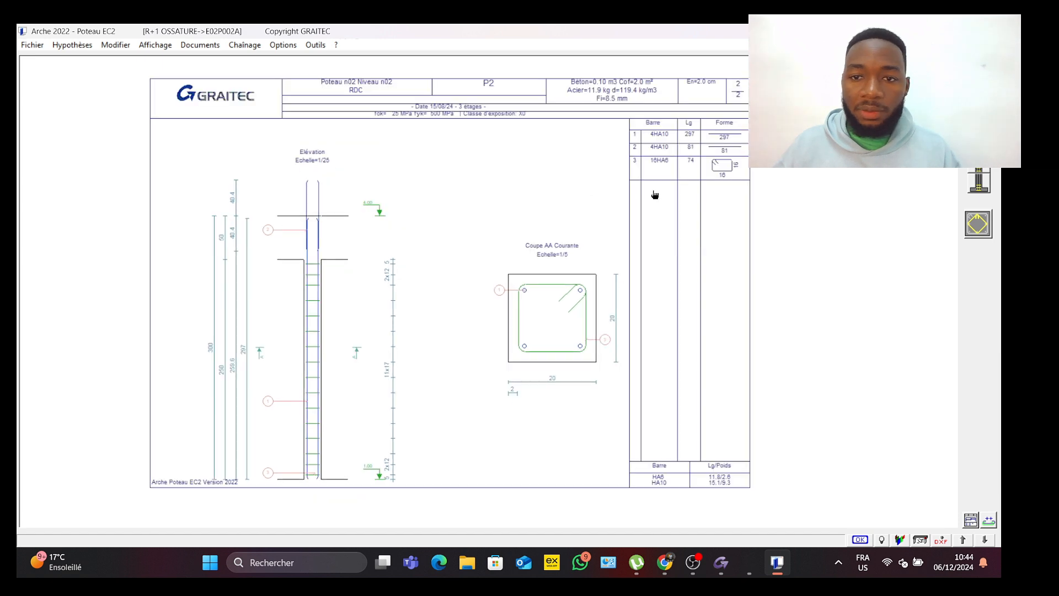
Step: Export all the columns to ARCHE OST and EFFEL
click(243, 47)
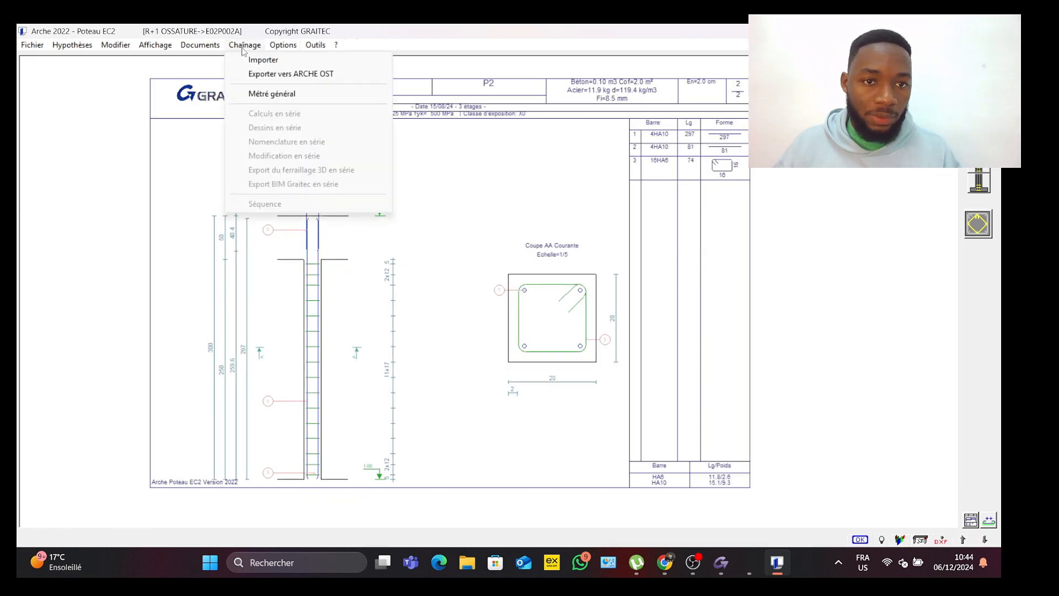
click(271, 75)
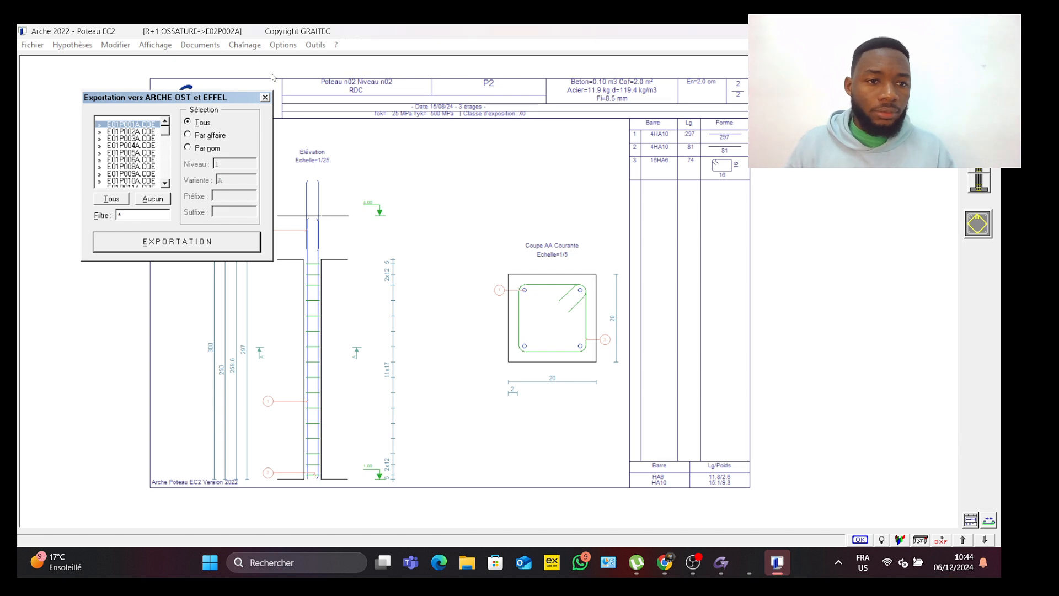
click(157, 243)
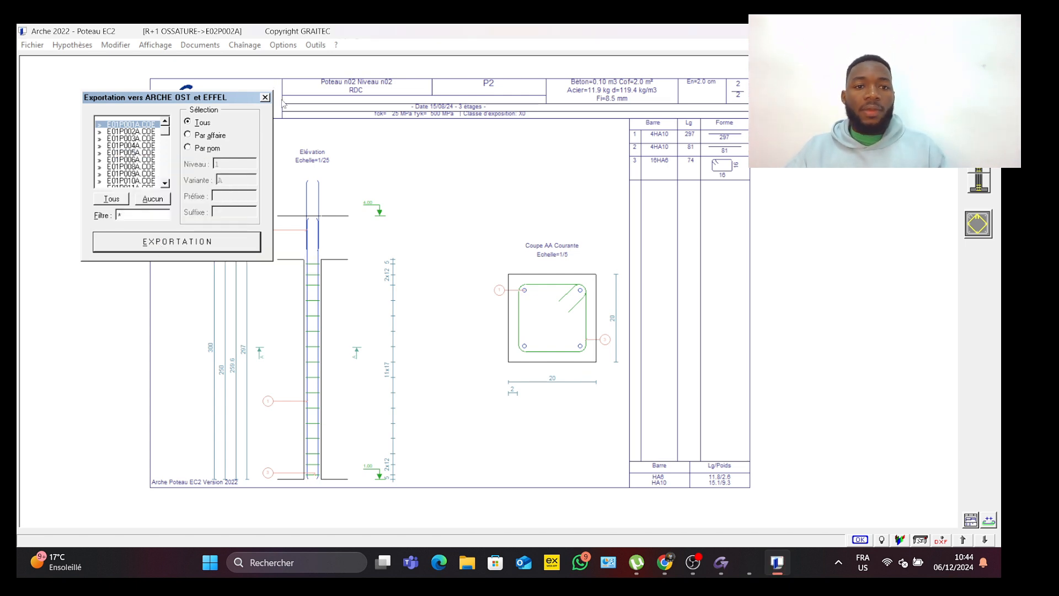
click(265, 98)
Step: Quit Arche Poteau EC2 without saving the file, switch to Arche Ossature and save the bat01 model
click(987, 31)
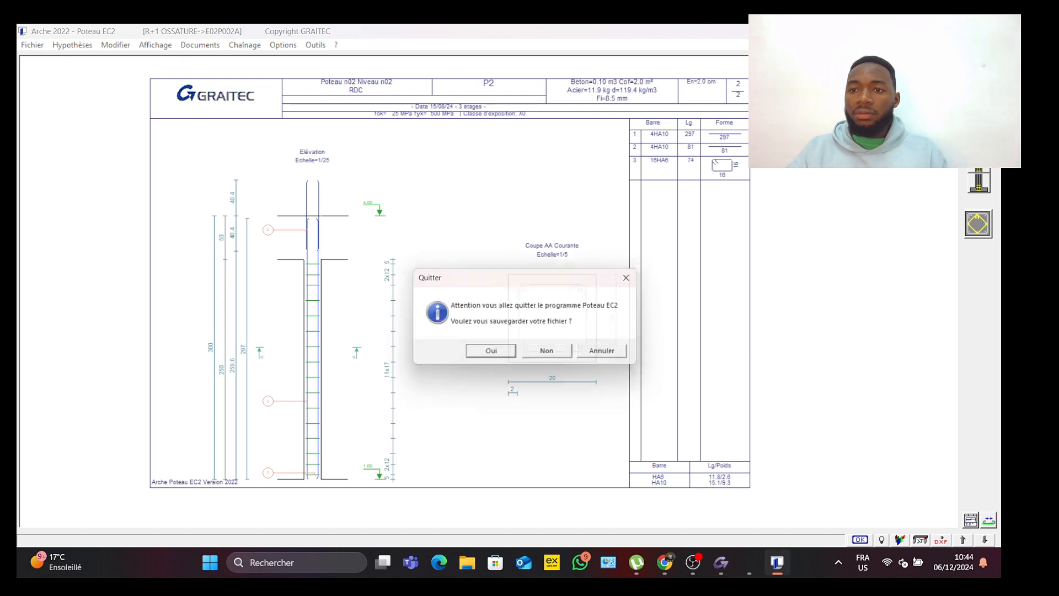
click(553, 354)
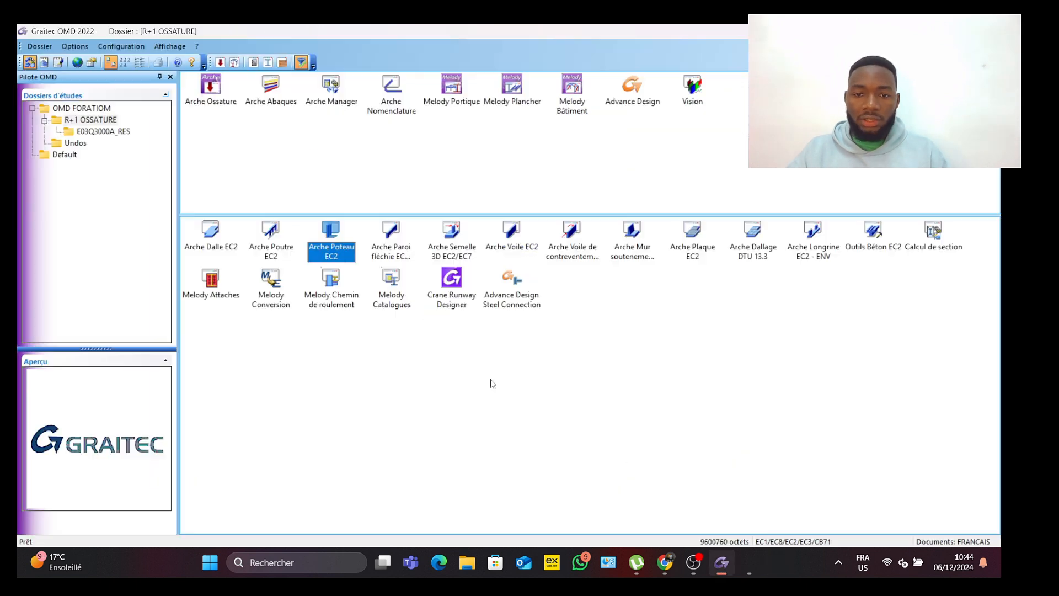
click(777, 568)
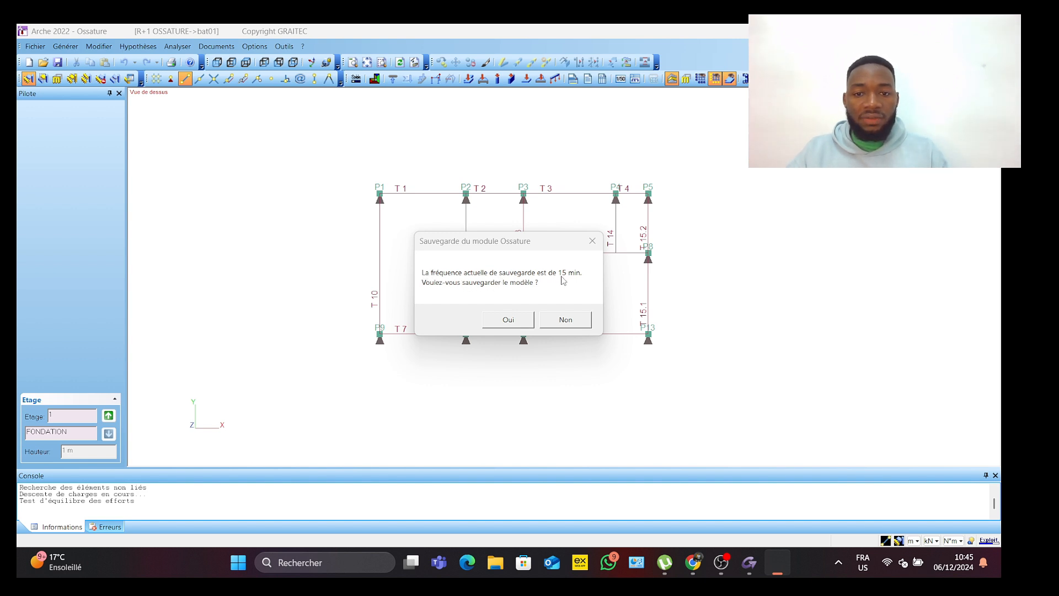
click(491, 321)
Step: Hide the slabs and beams from the display and move up to the RDC storey
scroll(375, 231, up, 3)
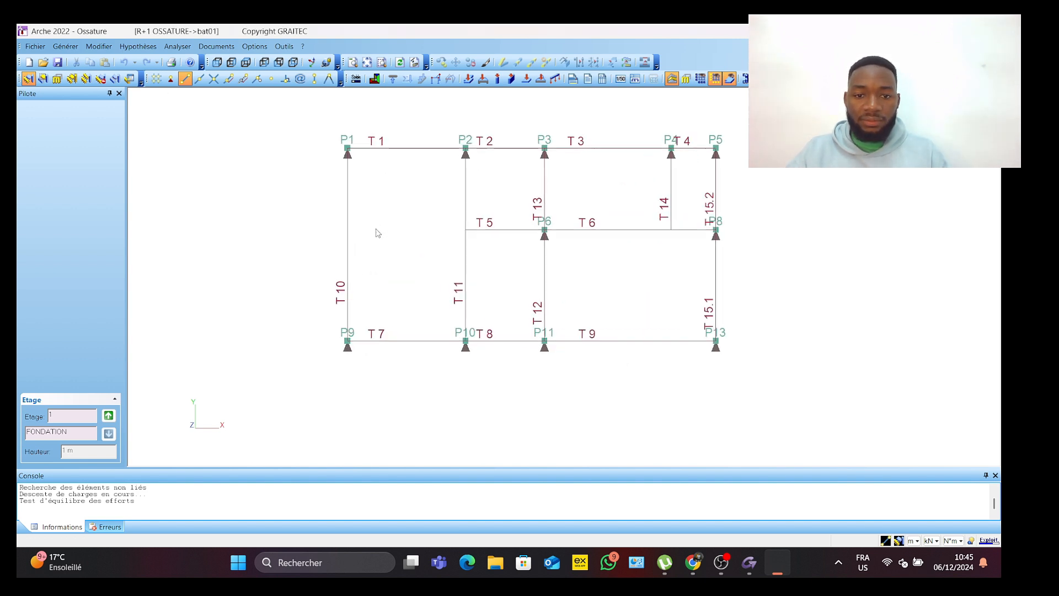
scroll(370, 191, up, 2)
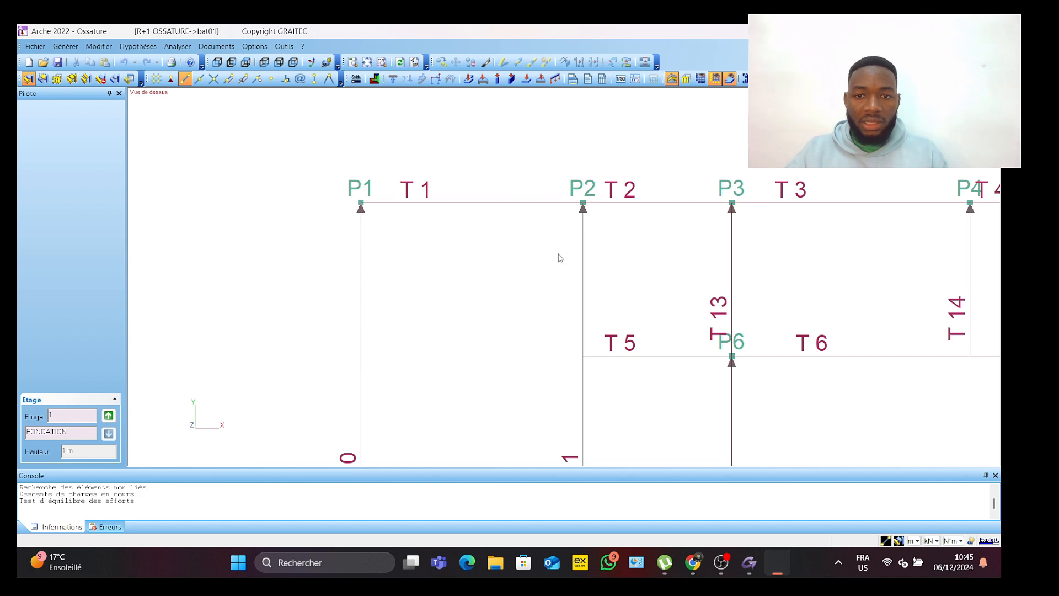
scroll(558, 255, down, 1)
middle_drag(613, 277, 605, 253)
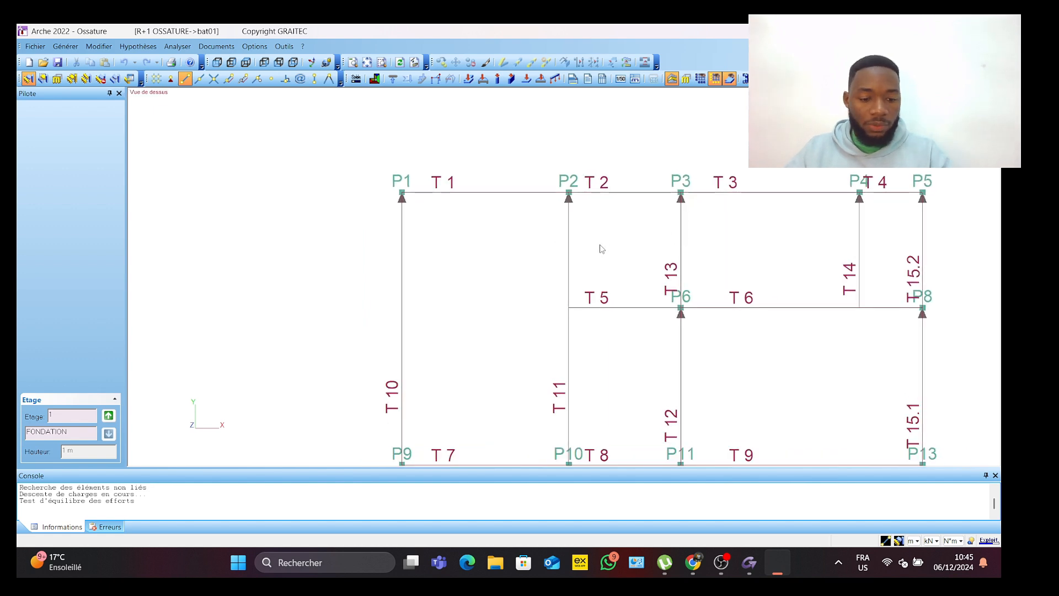
key(alt+x)
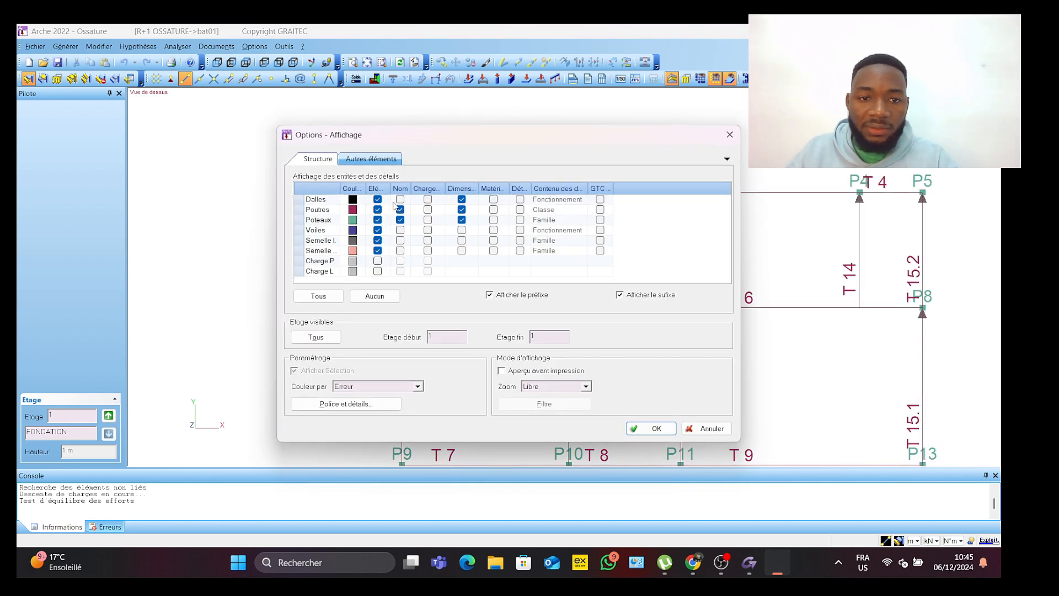
click(377, 200)
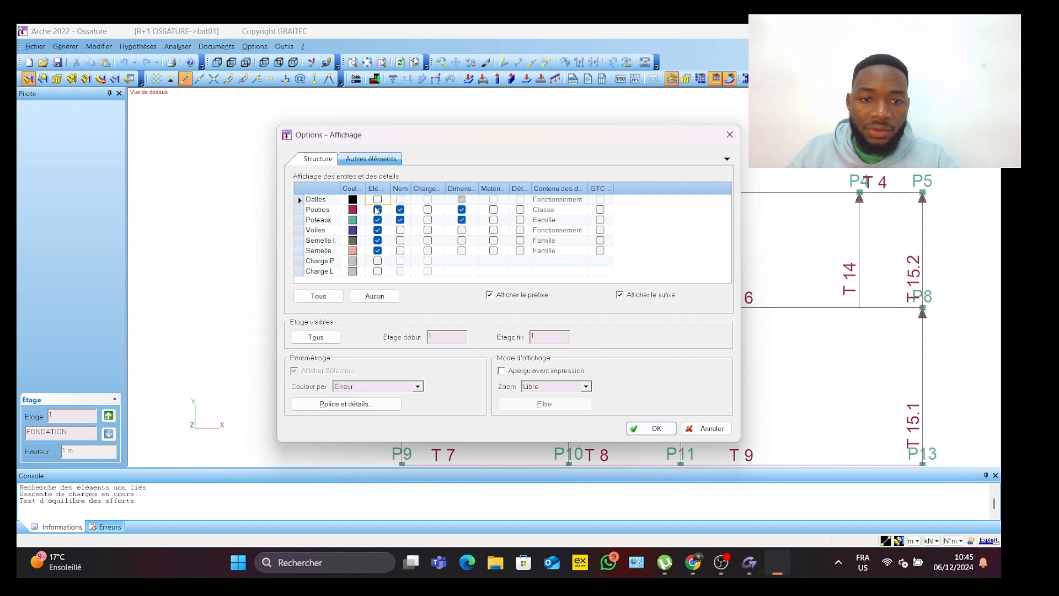
click(377, 210)
click(651, 429)
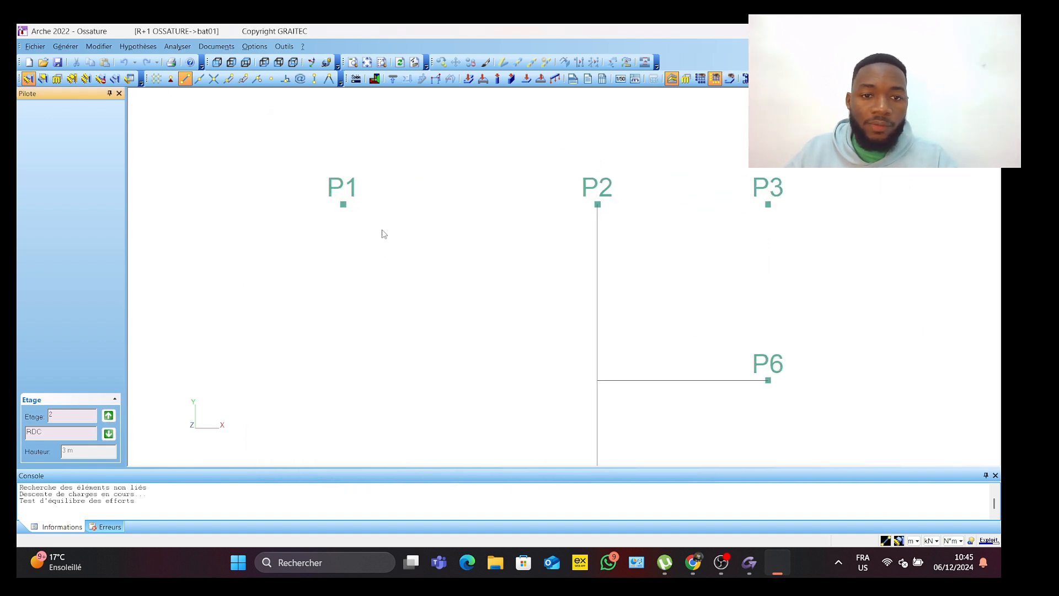
Step: Check the section and properties of column P1 on the RDC storey, then deselect it
click(329, 215)
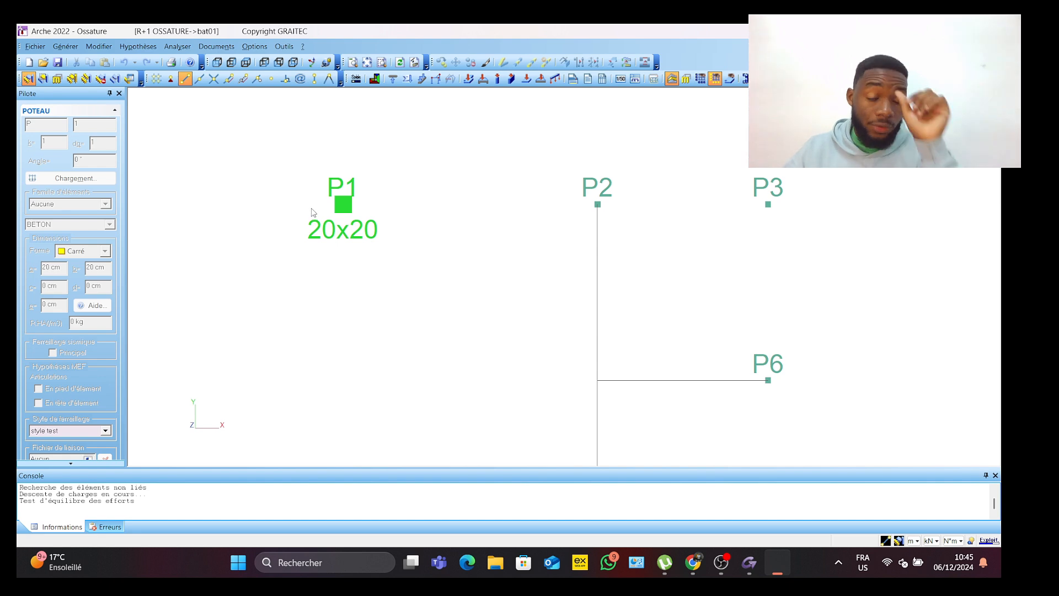
click(370, 200)
scroll(634, 349, down, 3)
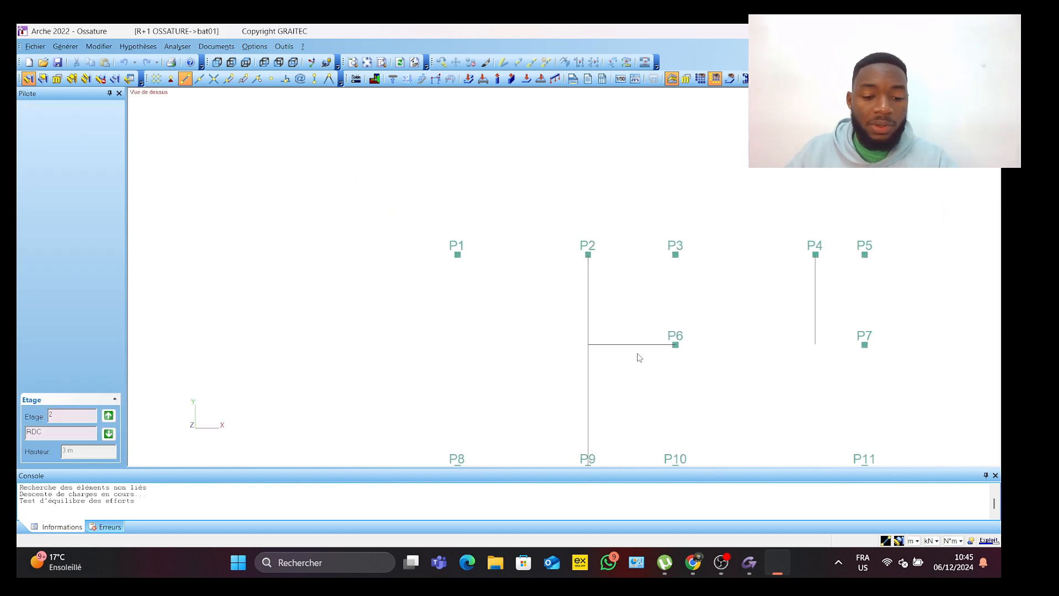
Step: Show the slabs and beams again in the display settings
key(alt+x)
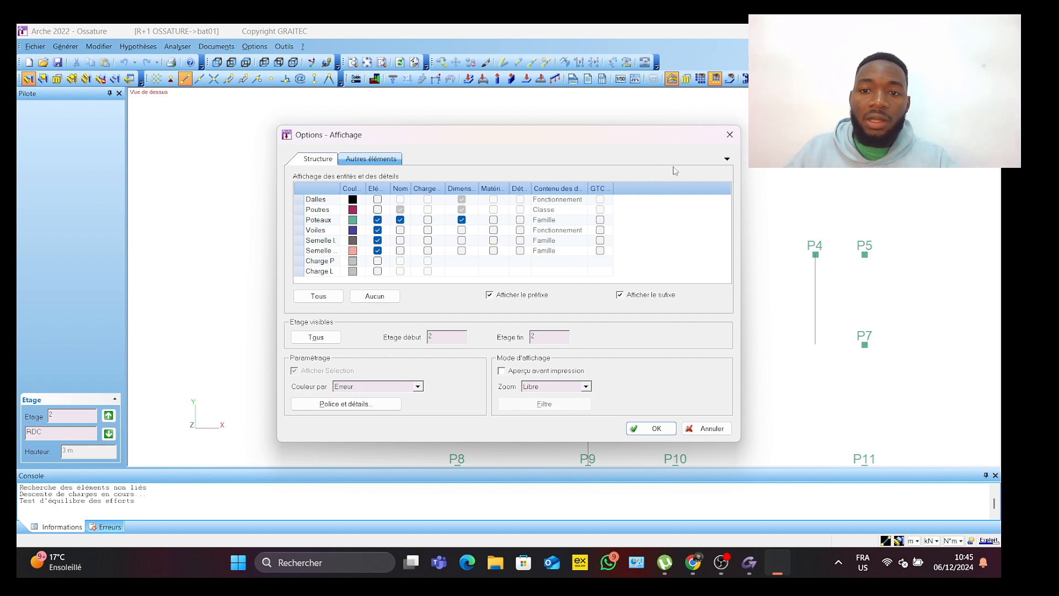
click(378, 210)
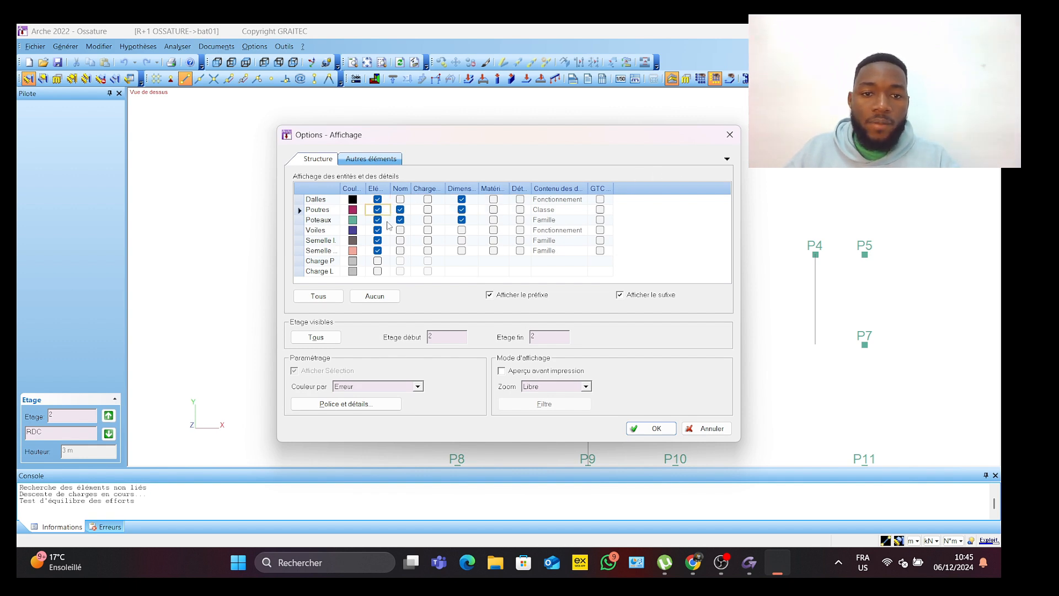
click(634, 428)
scroll(517, 341, down, 3)
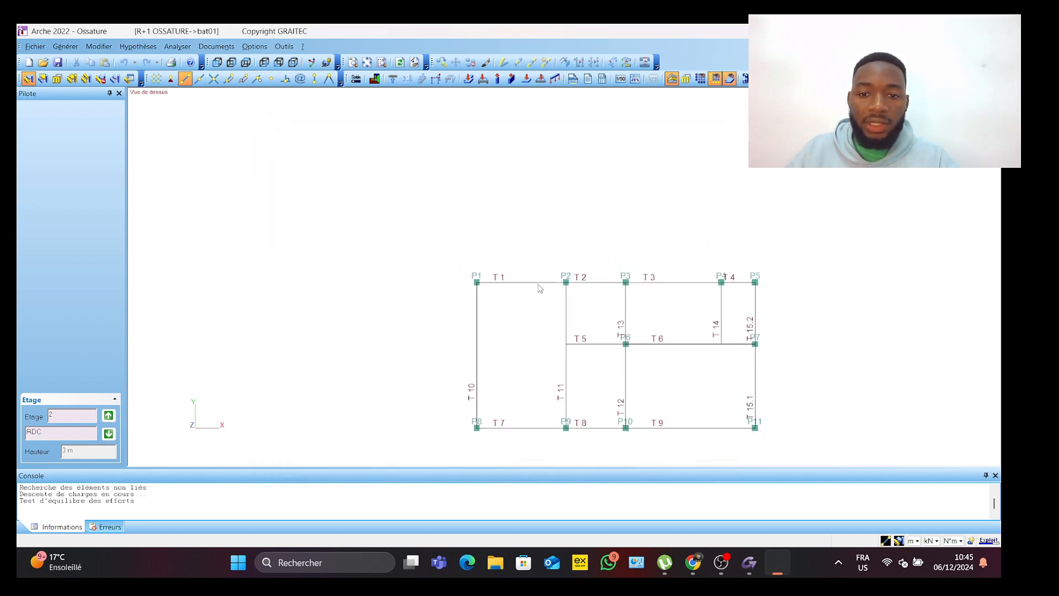
Step: Inspect the whole R+1 structure in the 3D viewer from several angles and return to the storey plan
middle_drag(588, 357, 476, 261)
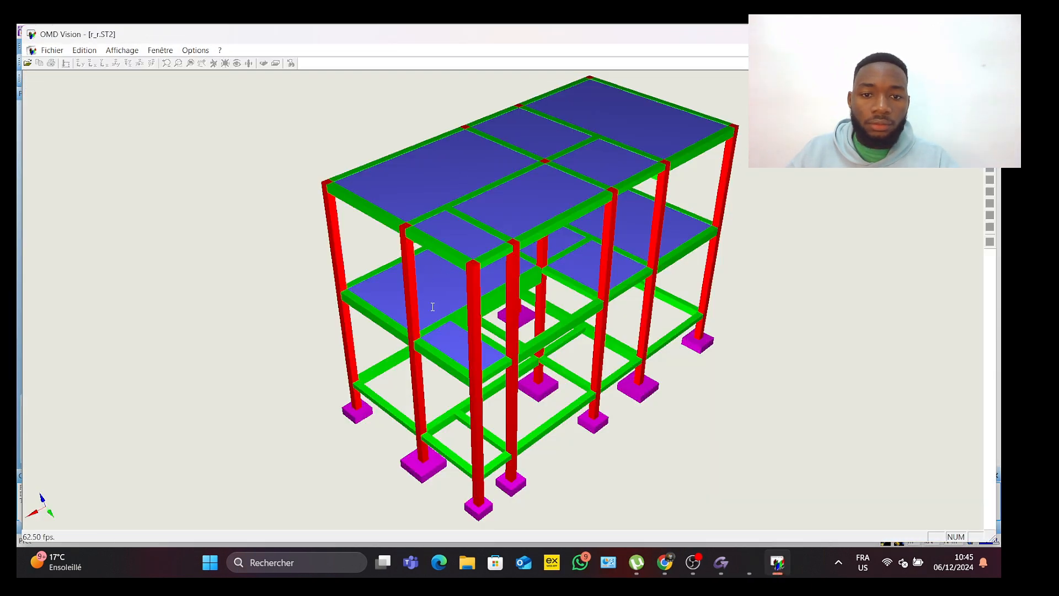
drag(511, 354, 188, 331)
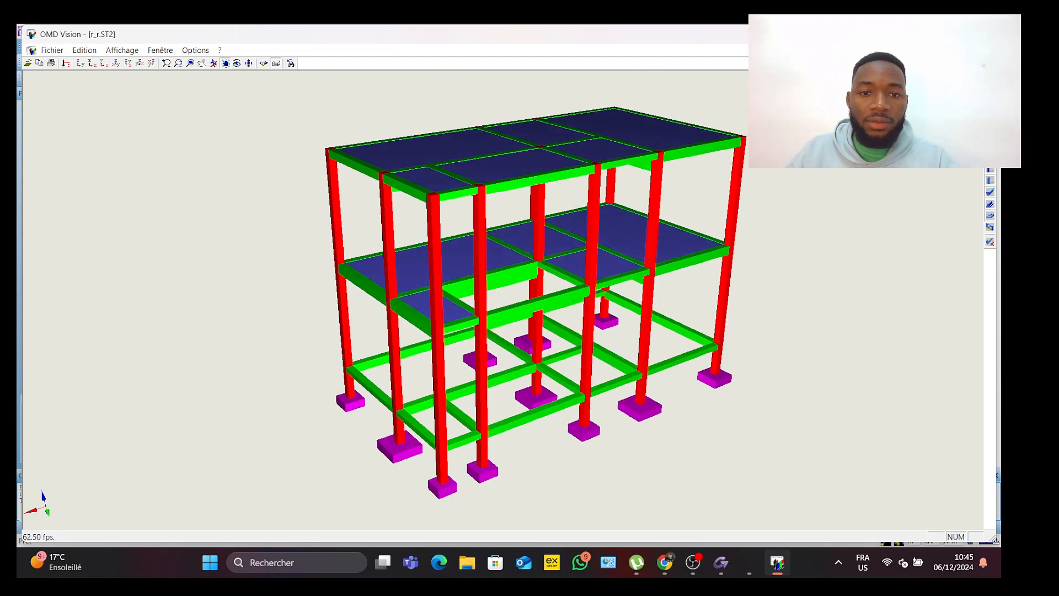
drag(828, 199, 720, 254)
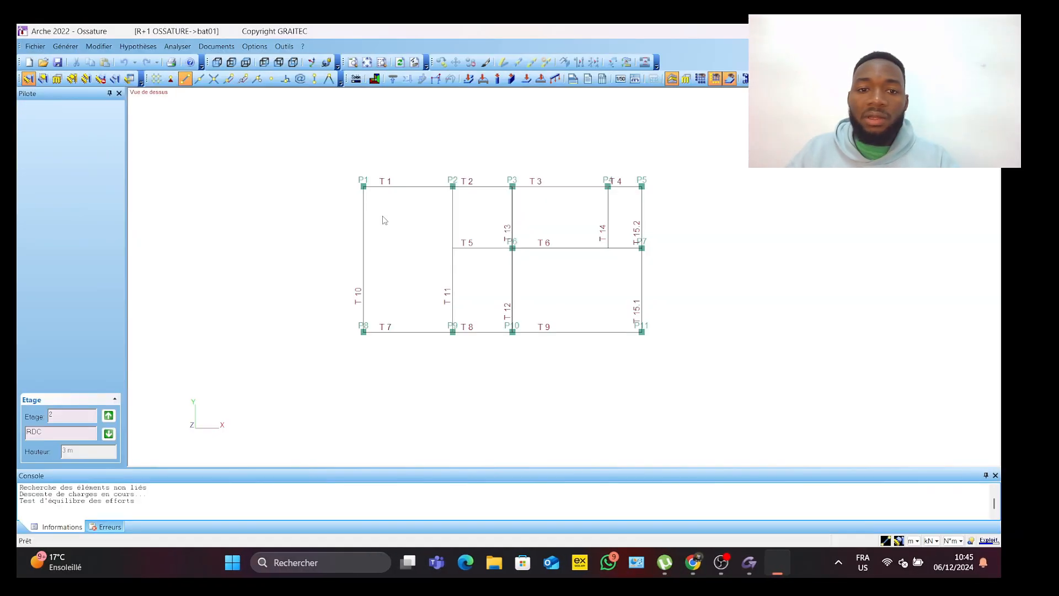
Step: Hide the slabs, beams and columns from the display and go down to the FONDATION storey
scroll(364, 176, up, 2)
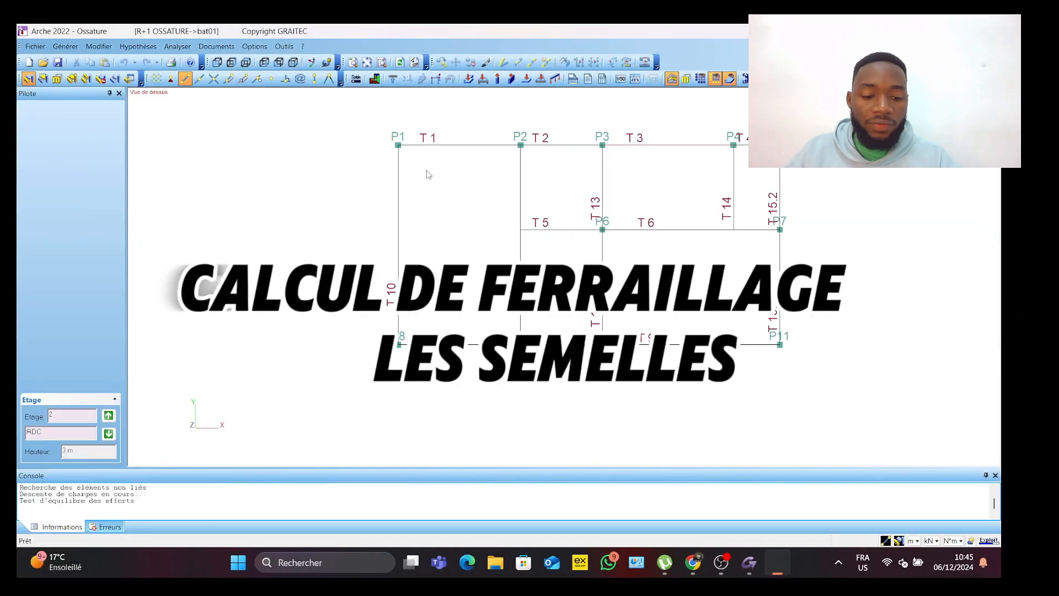
key(alt+x)
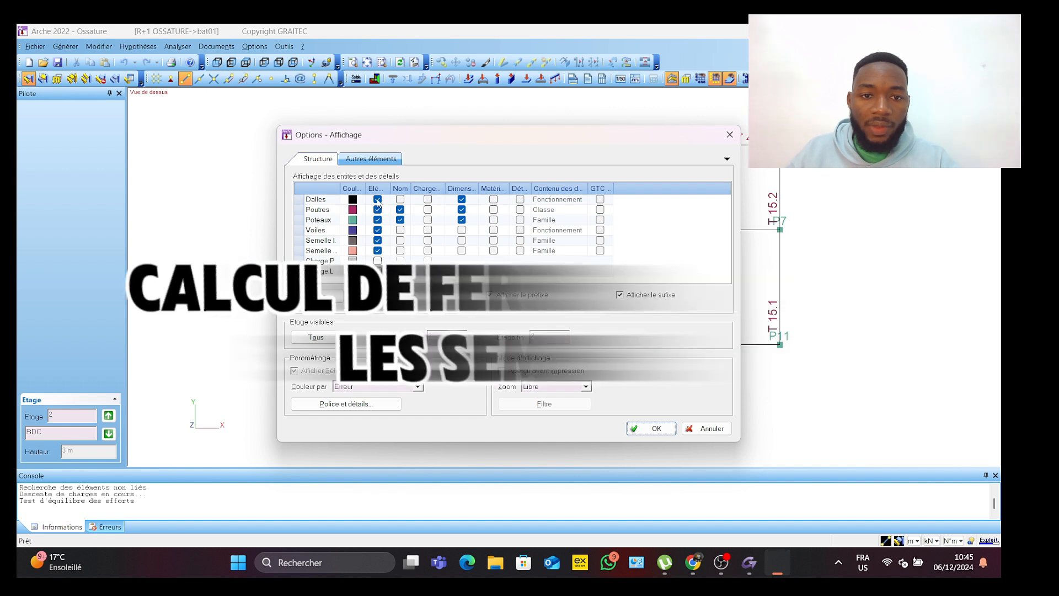
click(377, 199)
click(377, 210)
click(378, 220)
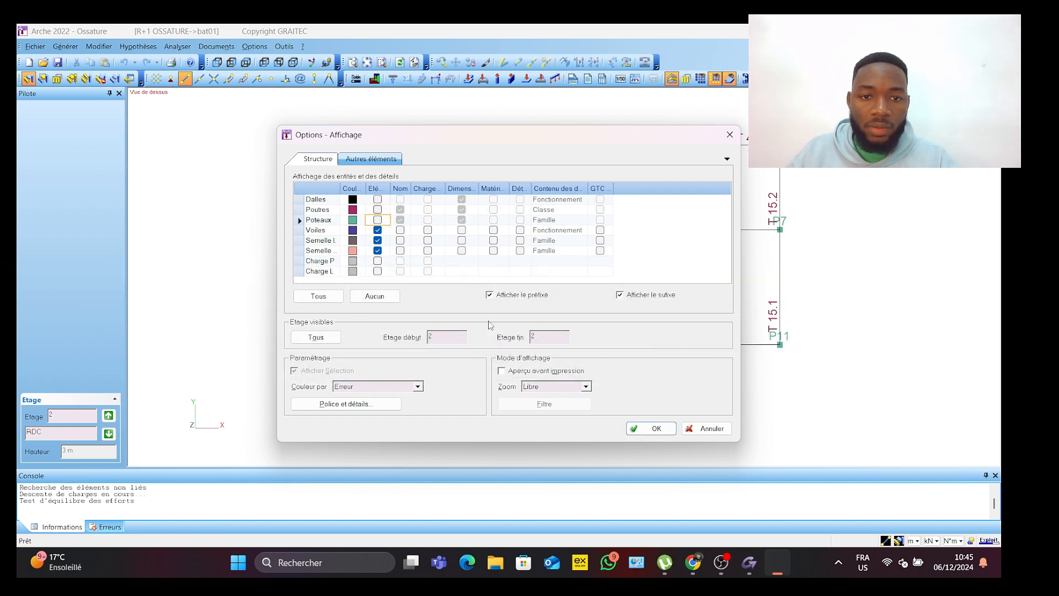
click(655, 430)
scroll(531, 300, down, 2)
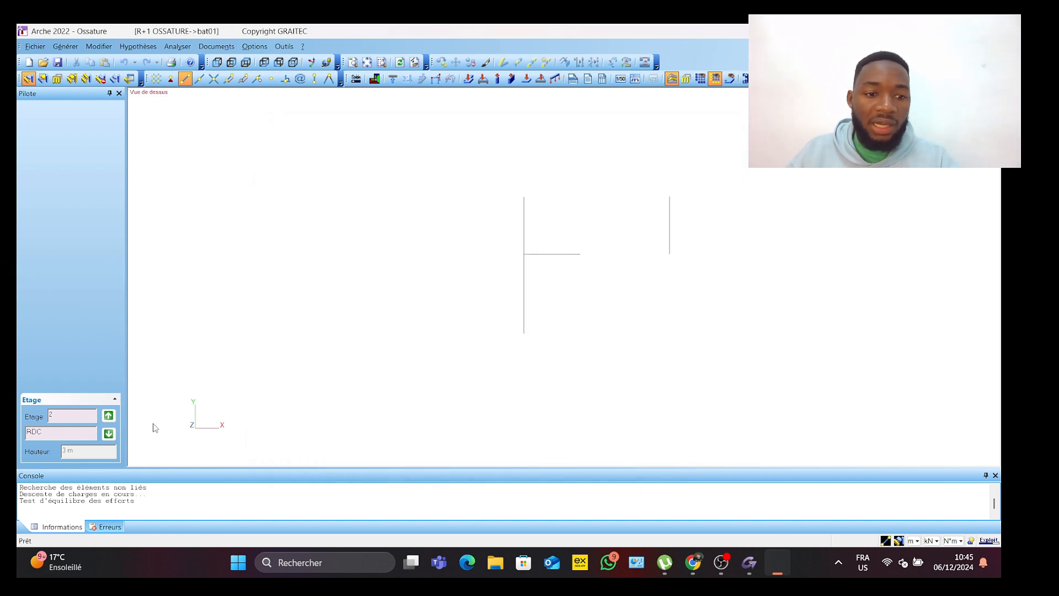
click(109, 433)
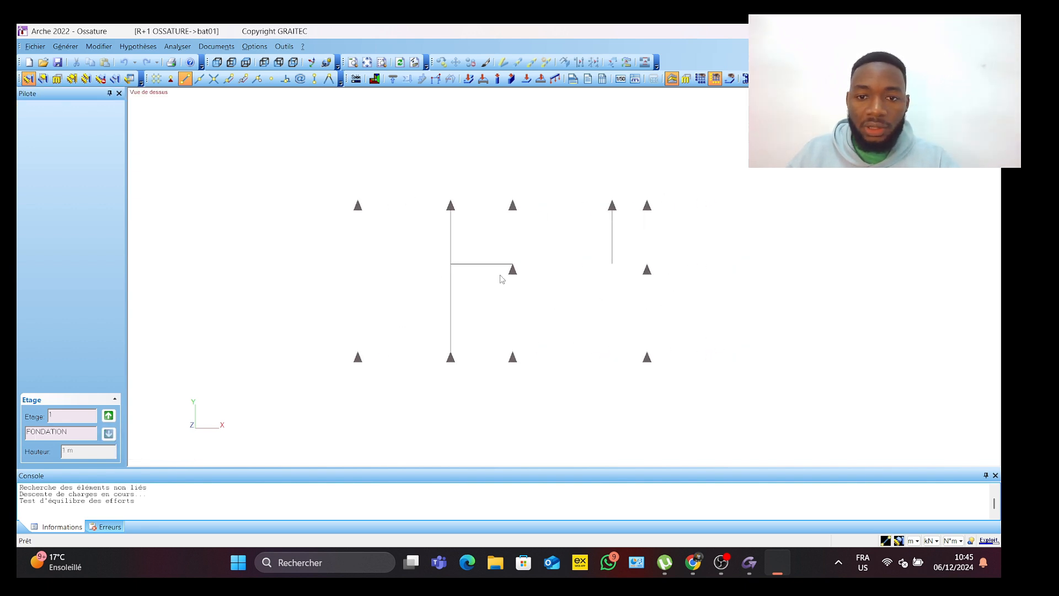
Step: Display the loads carried by the isolated footings, first in plan and again in a perspective view
scroll(503, 279, up, 1)
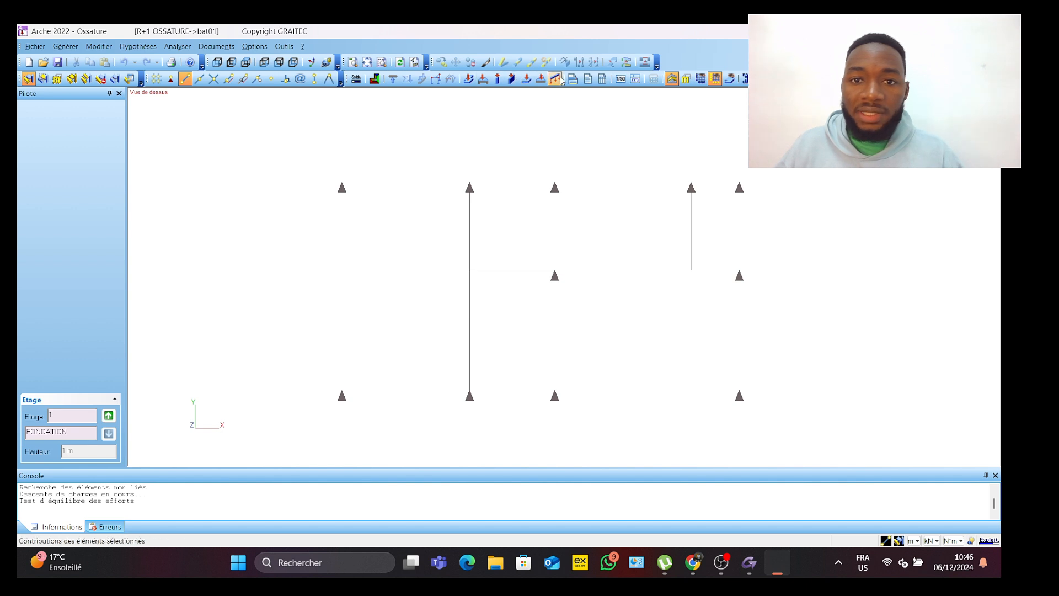
click(527, 80)
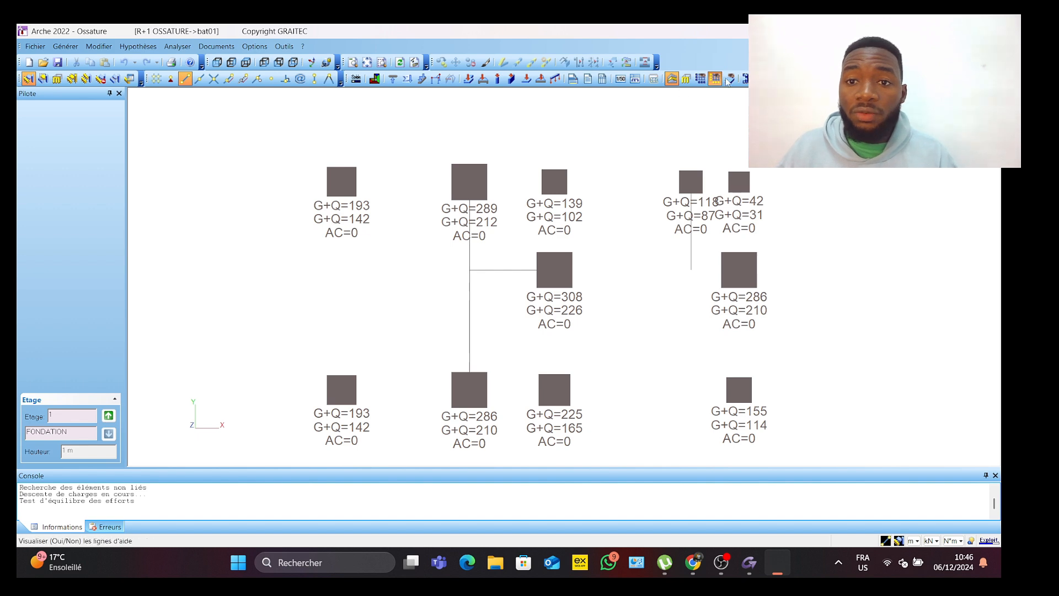
click(744, 79)
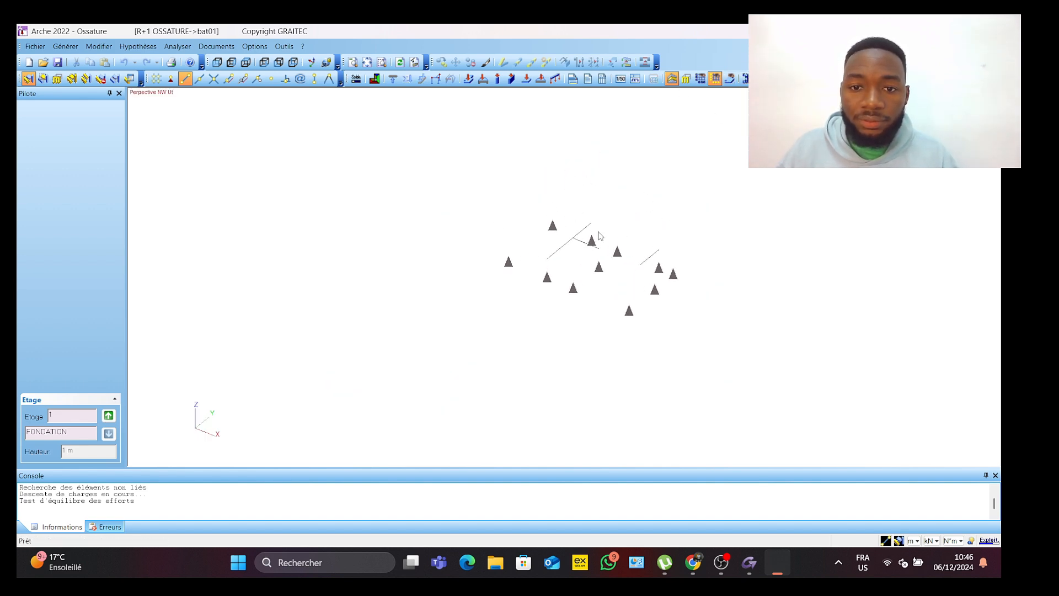
click(415, 62)
scroll(671, 299, up, 3)
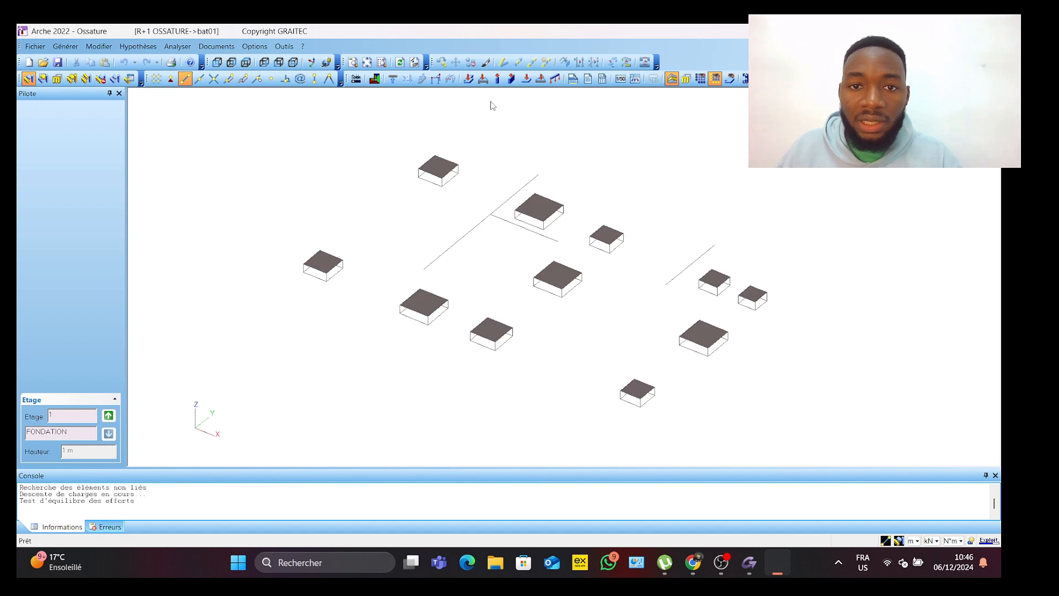
click(541, 79)
scroll(534, 272, up, 2)
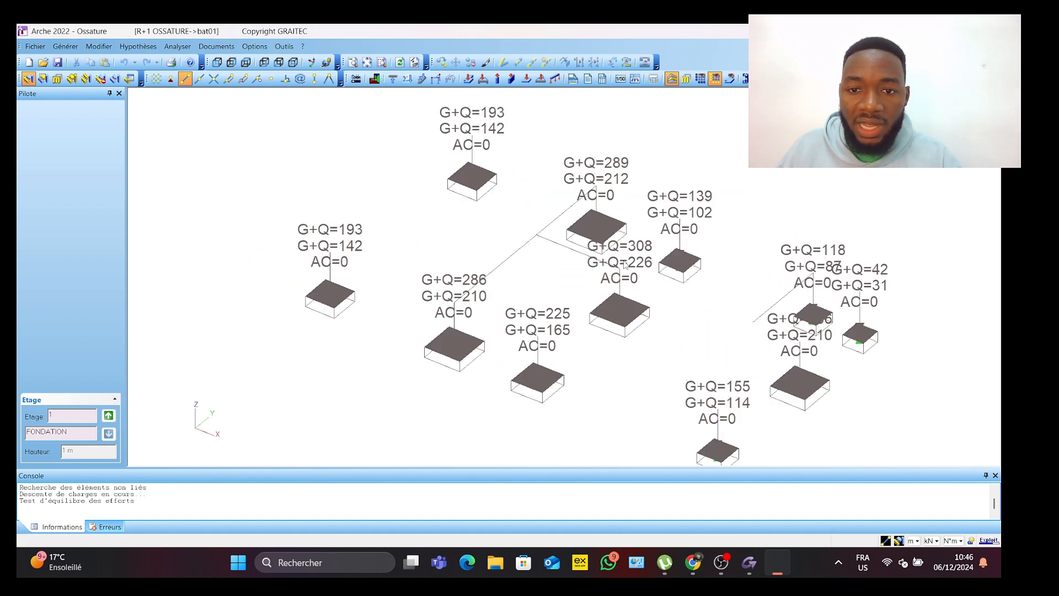
scroll(594, 357, down, 2)
scroll(588, 321, up, 1)
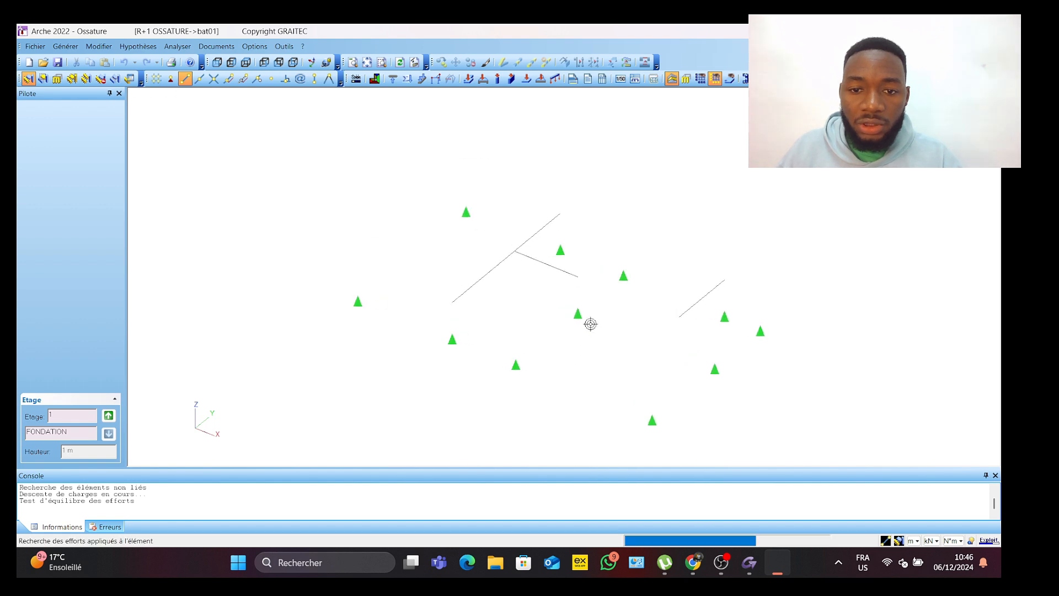
Step: Try to call the reinforcement module for central footing S 6 while the footing loads are displayed
click(580, 311)
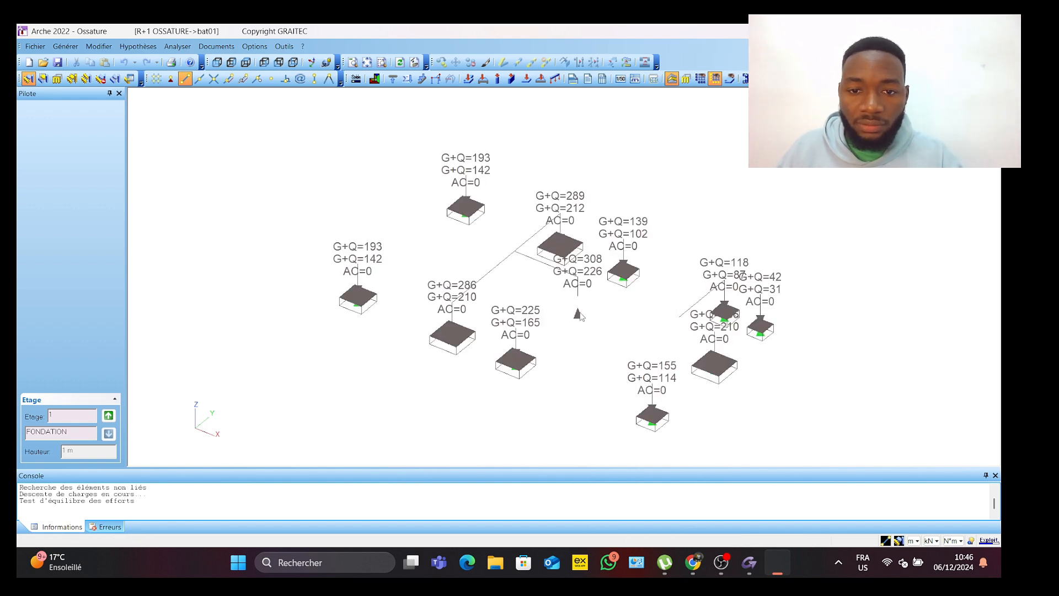
right_click(577, 315)
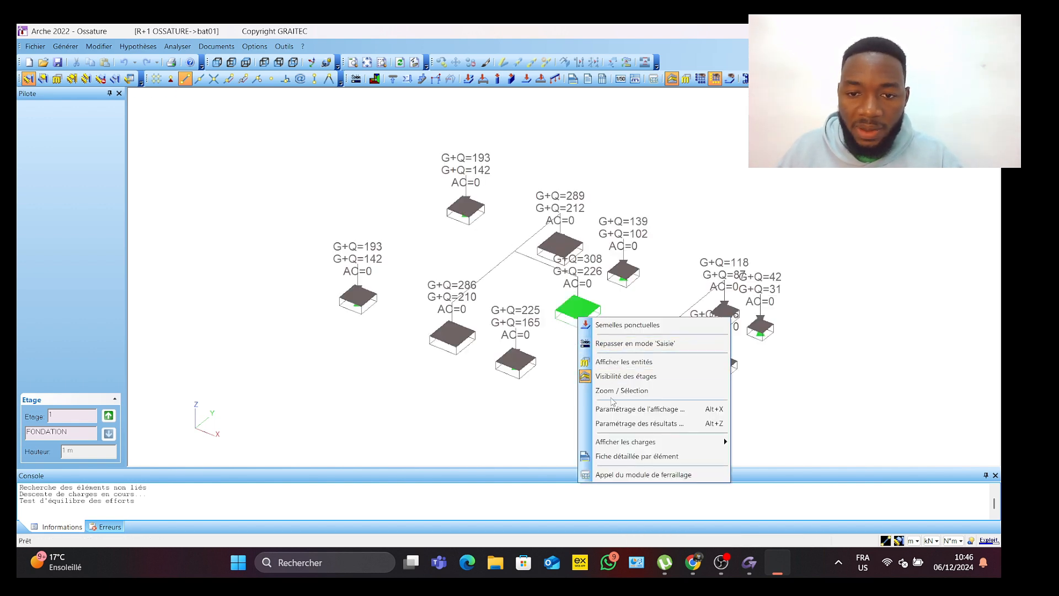
click(610, 474)
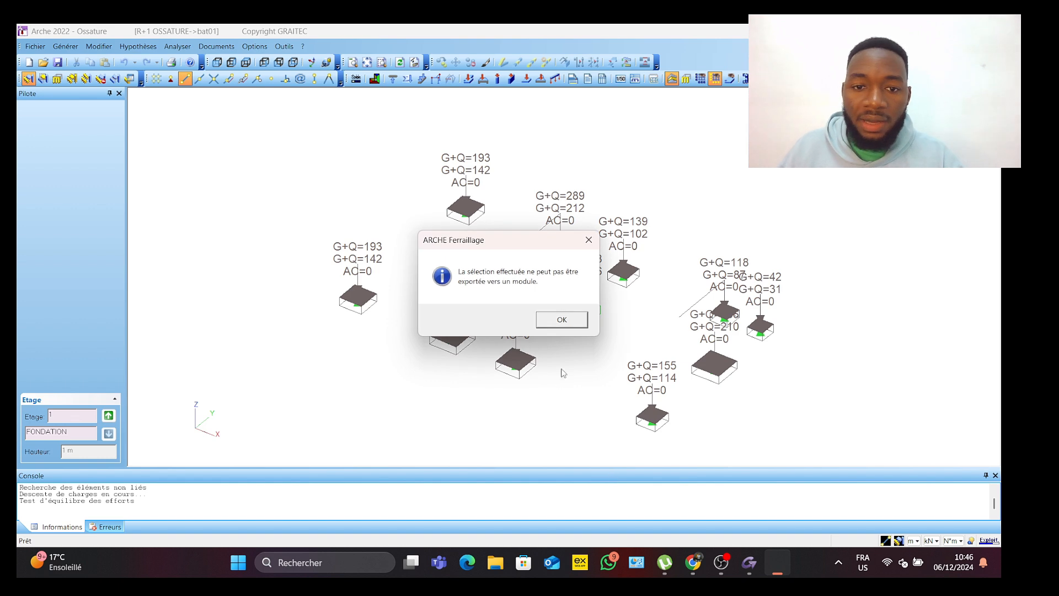
click(571, 323)
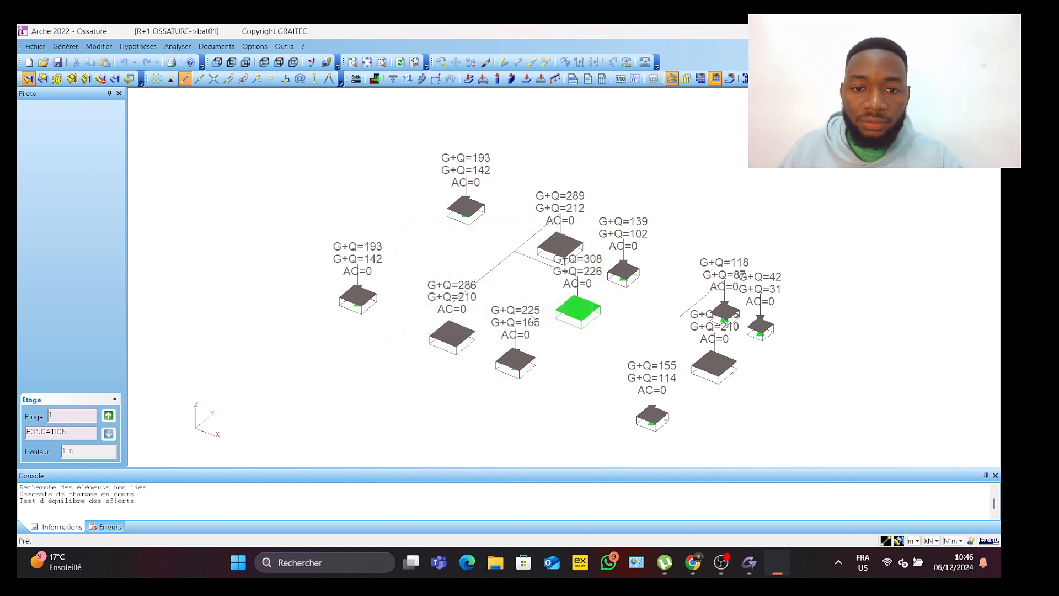
Step: Call the reinforcement module for isolated footing S 6 alone and skip the licence activation
click(580, 317)
right_click(582, 313)
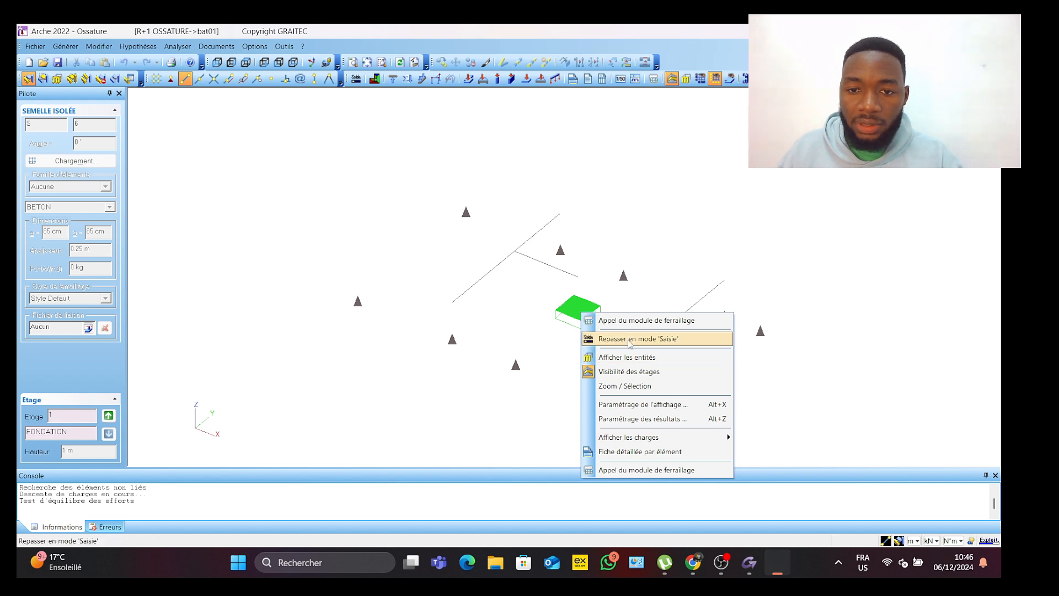
click(623, 321)
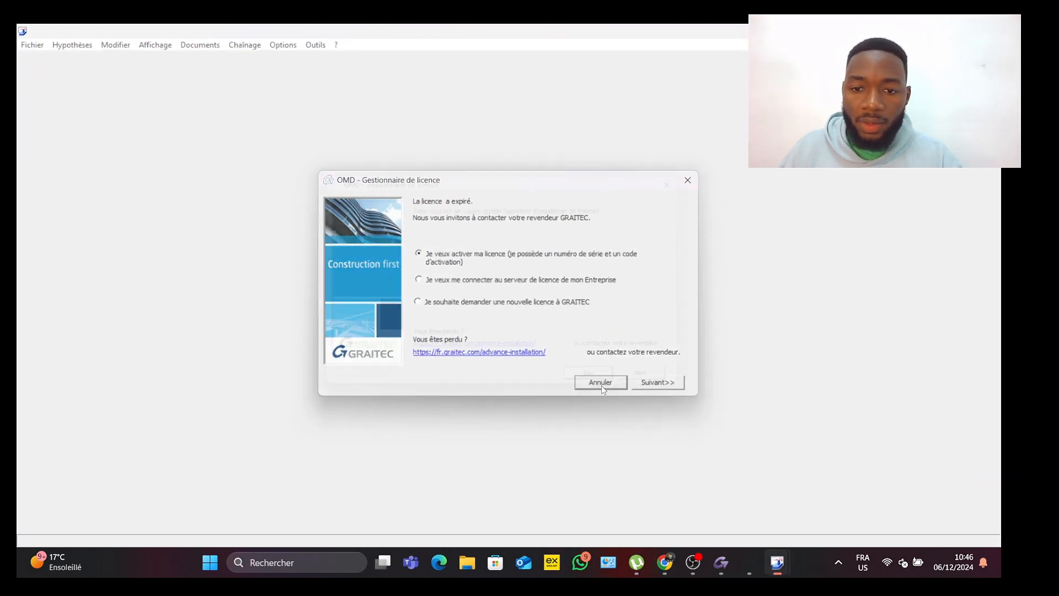
click(602, 385)
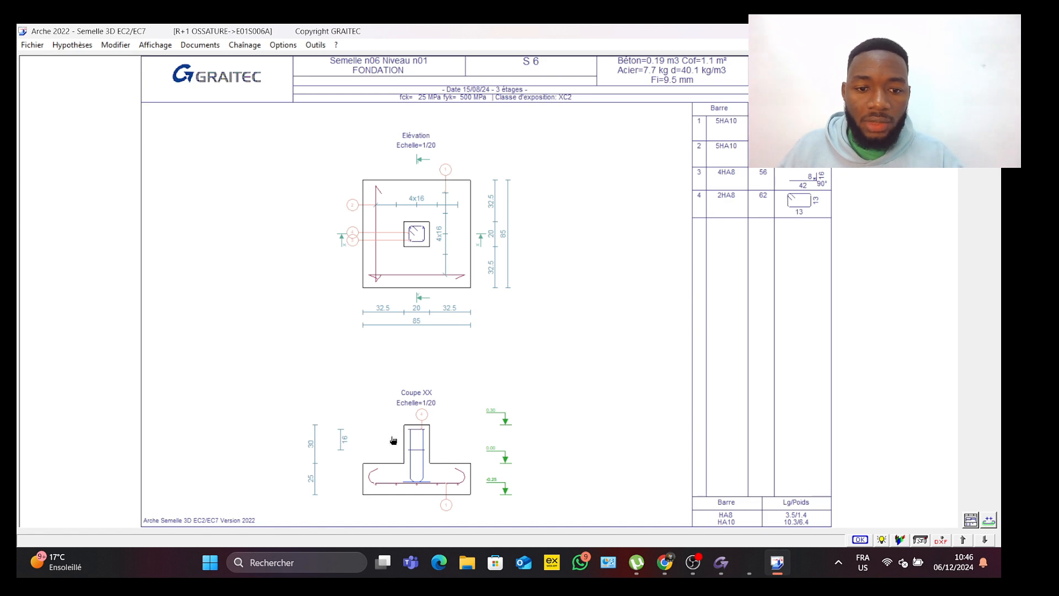
Step: Examine the elevation and section XX on footing S 6's reinforcement plan
scroll(359, 480, up, 4)
mouse_move(415, 445)
middle_down()
mouse_move(445, 402)
mouse_move(443, 385)
middle_up()
middle_drag(458, 205, 463, 328)
scroll(462, 329, down, 1)
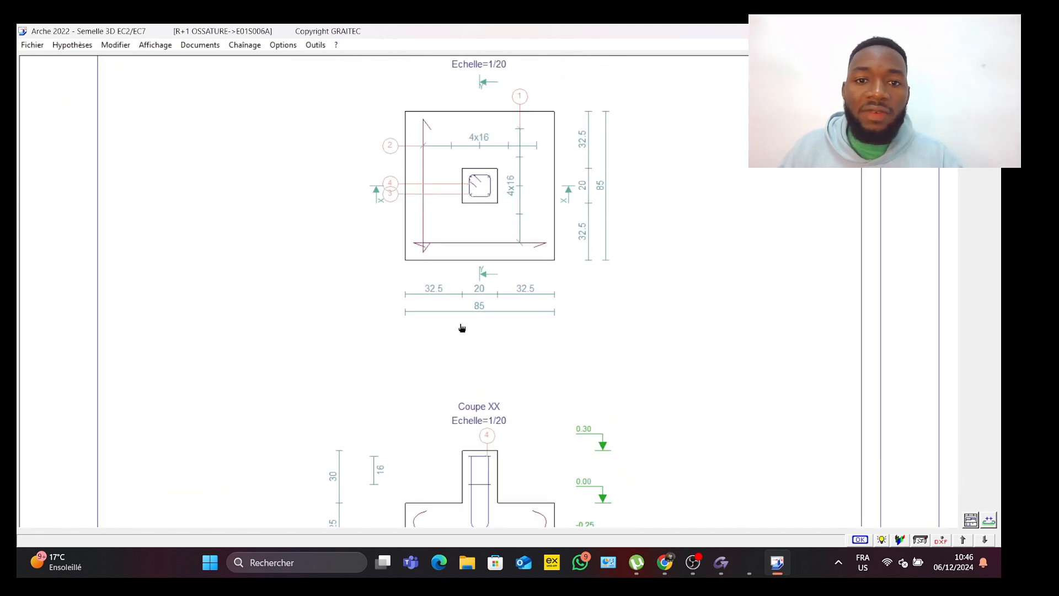
scroll(462, 328, down, 1)
middle_drag(452, 376, 449, 316)
middle_drag(447, 181, 464, 239)
middle_drag(509, 347, 516, 307)
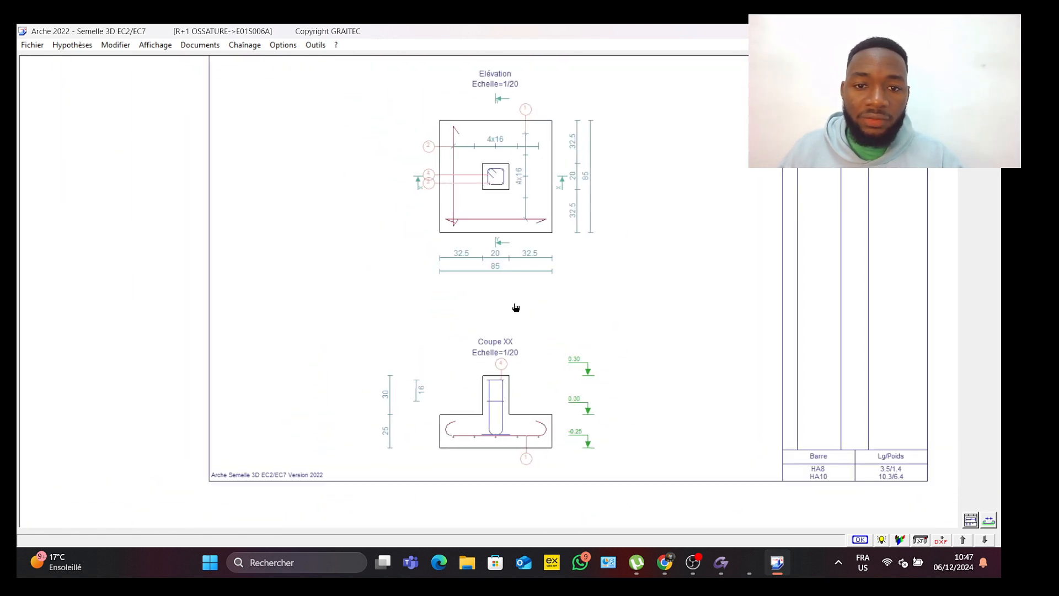
scroll(481, 413, up, 1)
middle_drag(556, 466, 489, 414)
Step: Read footing S 6's calculation error history, close it and recheck the whole reinforcement plan
click(882, 539)
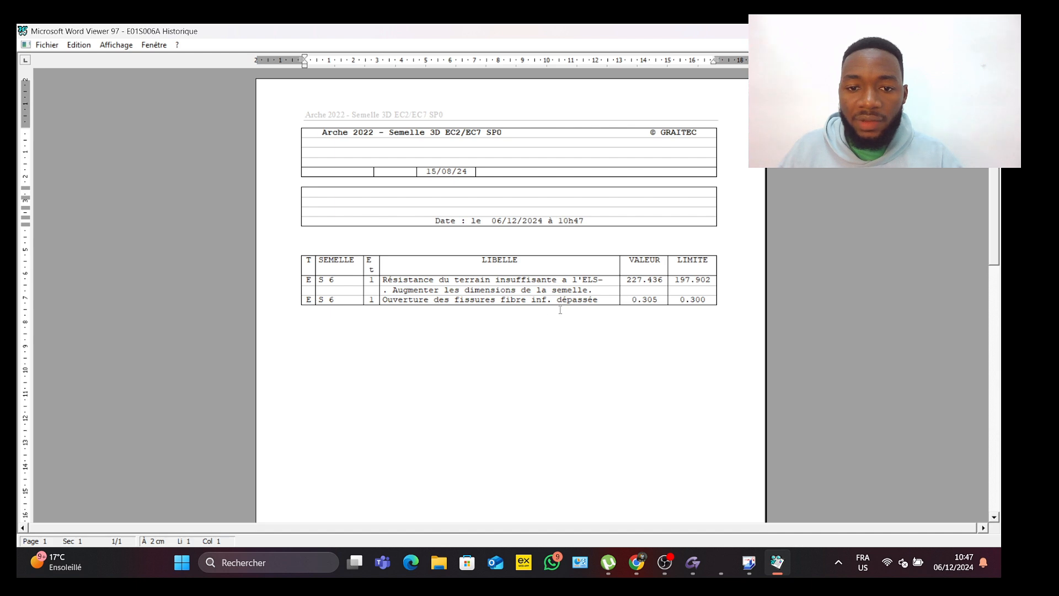
key(alt+F4)
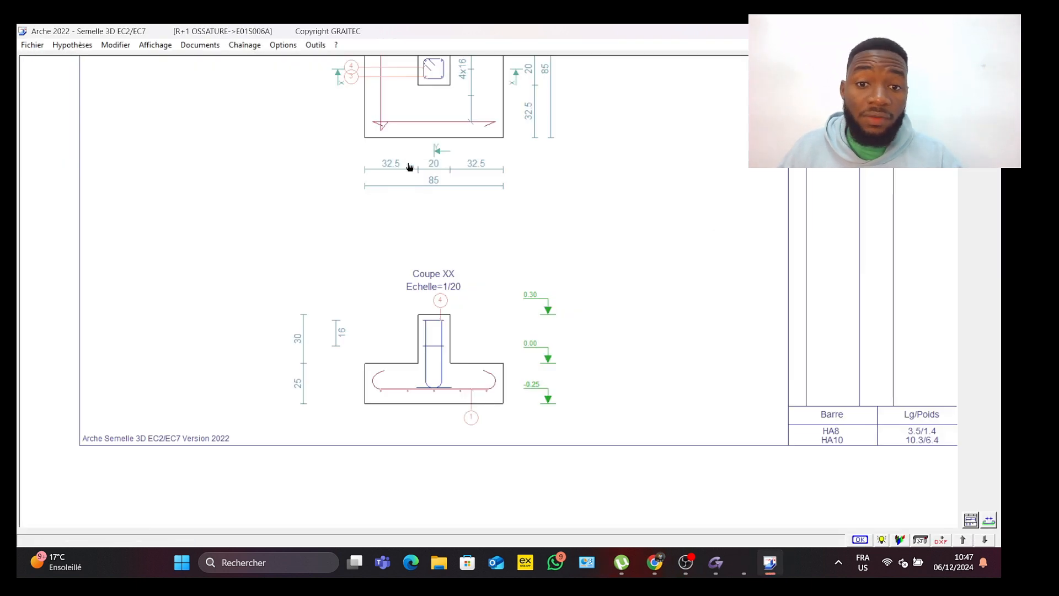
scroll(381, 258, down, 2)
middle_drag(381, 258, 428, 324)
scroll(438, 324, down, 3)
mouse_move(439, 272)
middle_down()
mouse_move(426, 303)
mouse_move(390, 270)
mouse_move(439, 295)
middle_up()
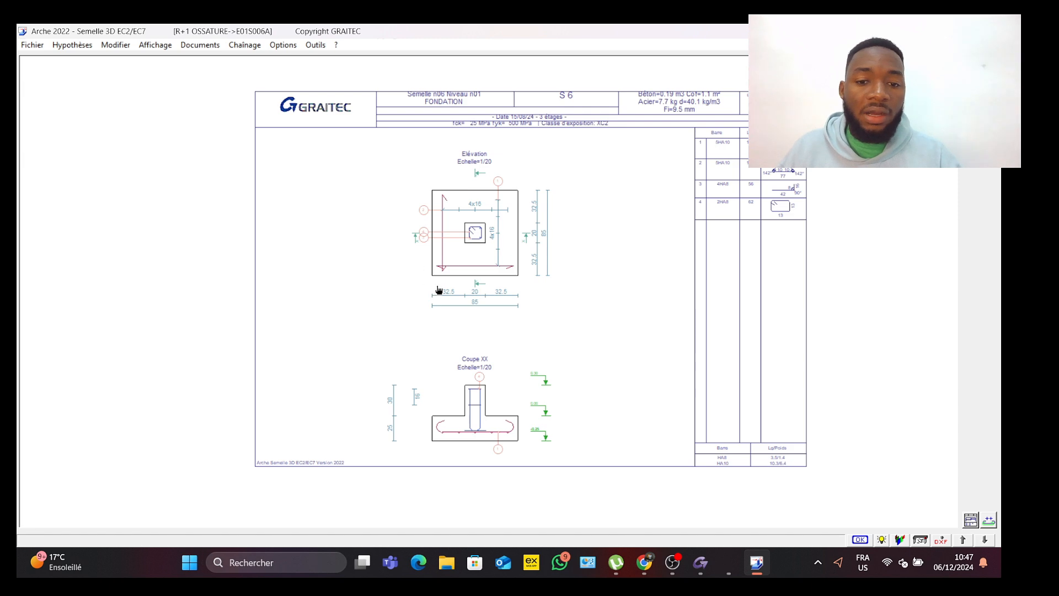
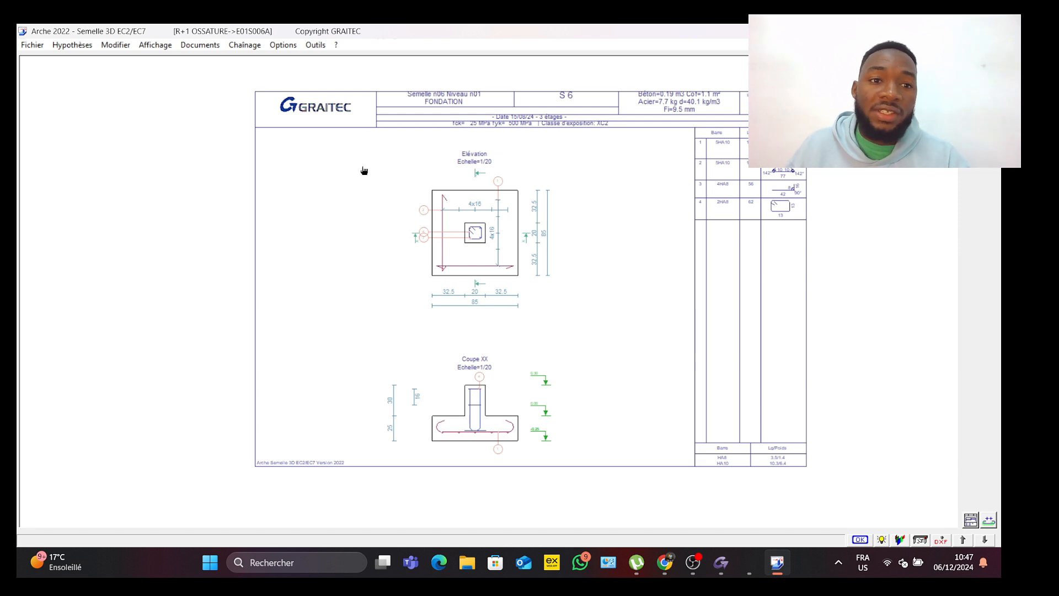
Step: Switch the footing S 6 drawing to the Reprise de plan display and examine its elevation and Coupe XX
click(156, 46)
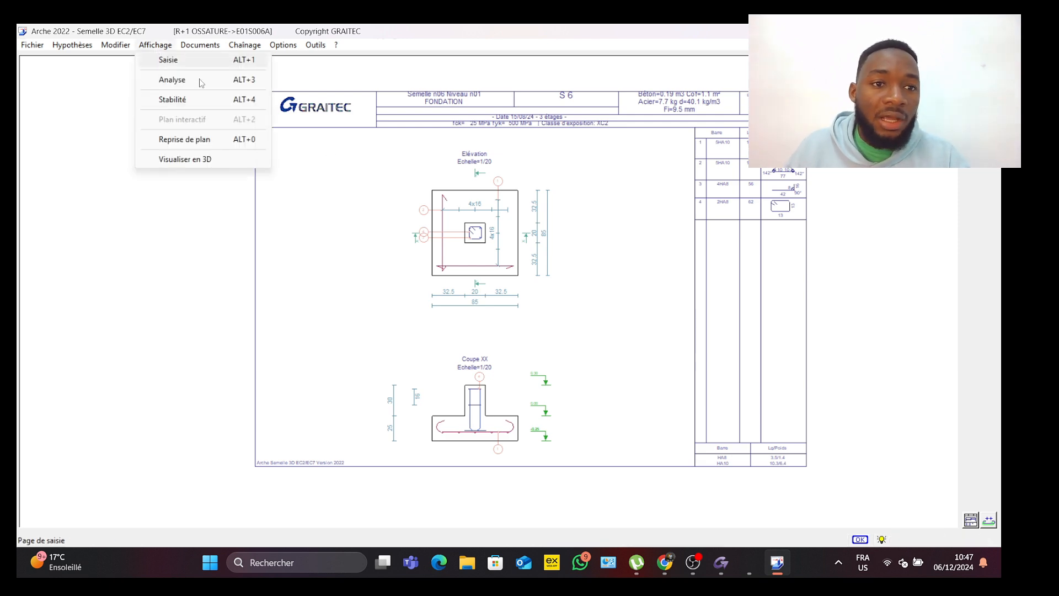
click(182, 139)
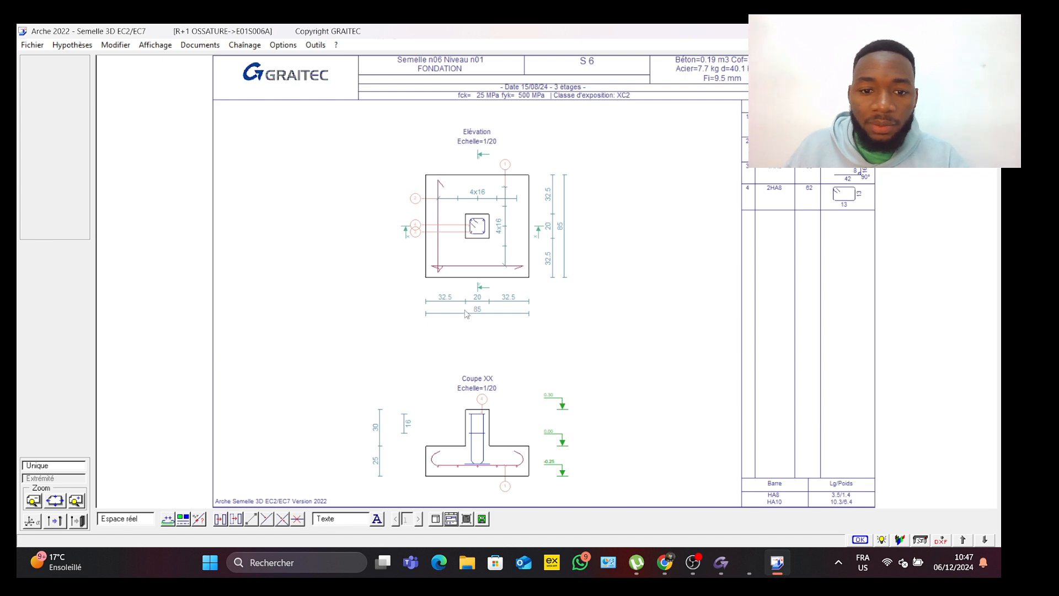
scroll(463, 331, down, 2)
middle_drag(459, 376, 518, 342)
scroll(336, 457, up, 3)
middle_drag(648, 403, 506, 401)
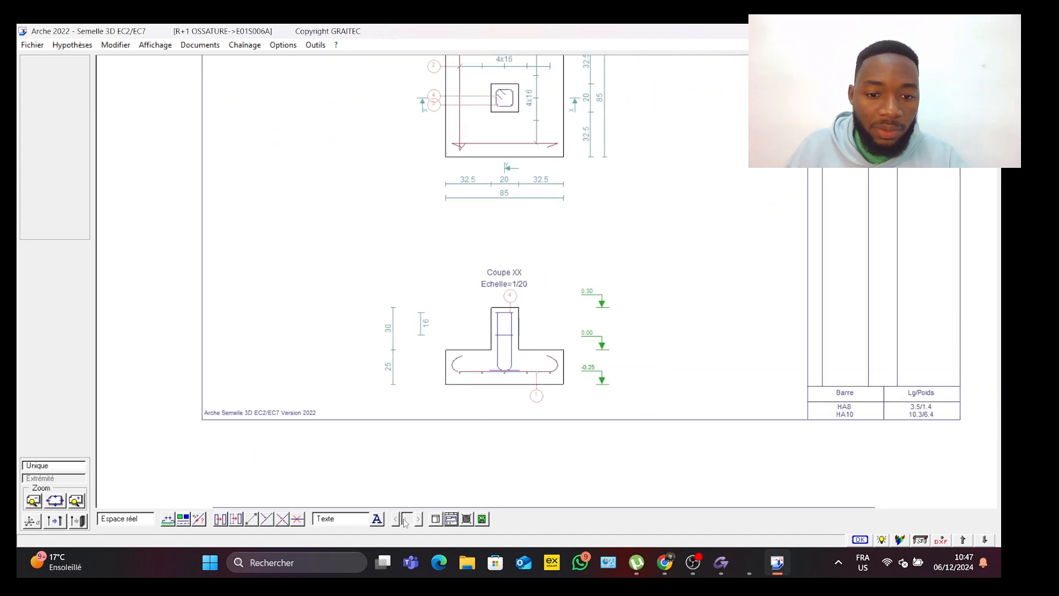
Step: Visualise the footing's reinforcement in 3D, orbit around the cage to inspect it, and close the 3D viewer
click(145, 47)
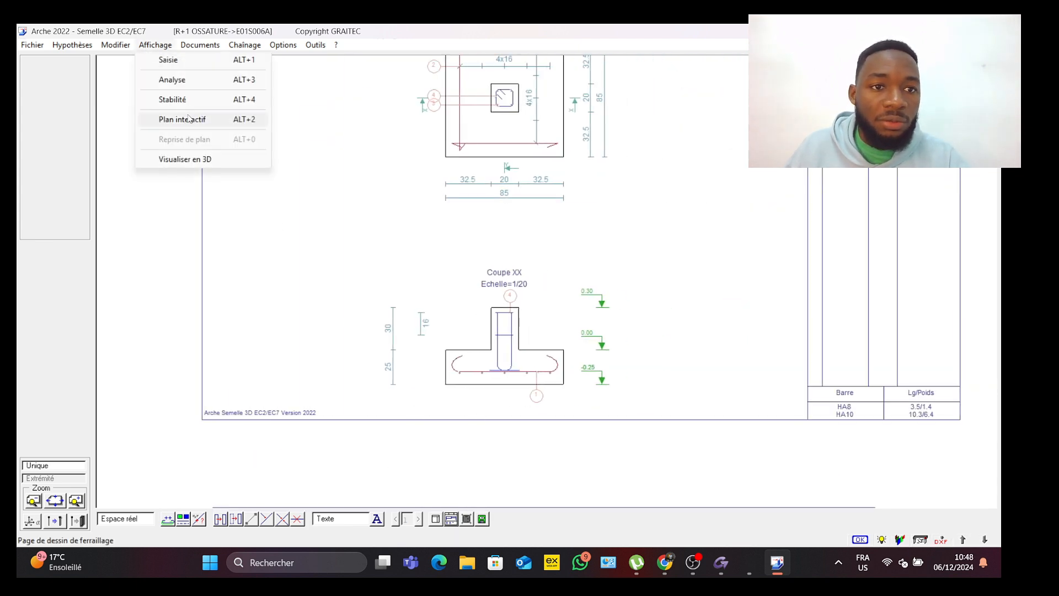
click(188, 158)
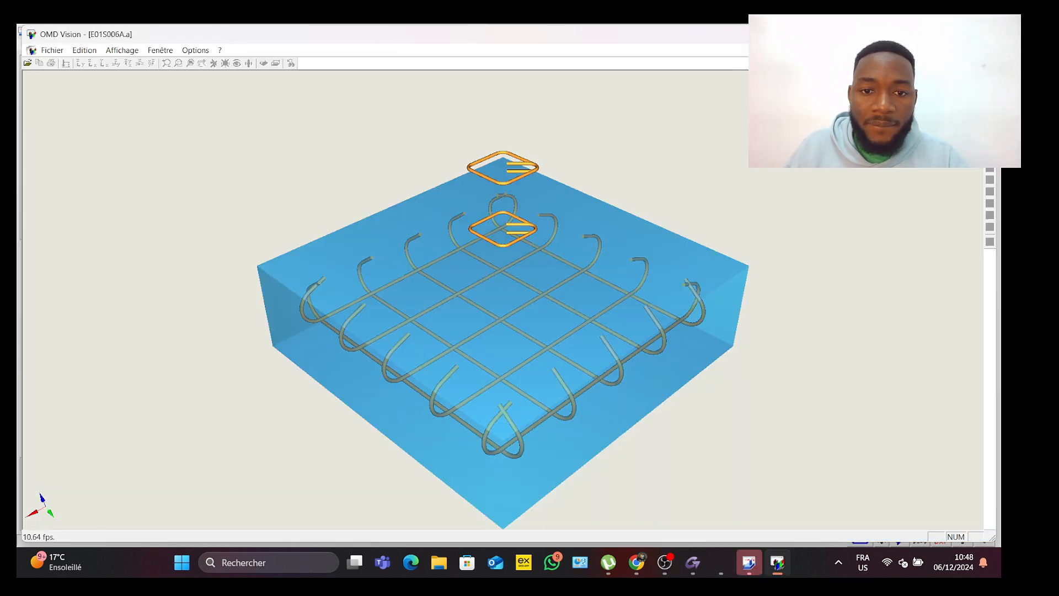
drag(505, 275, 822, 184)
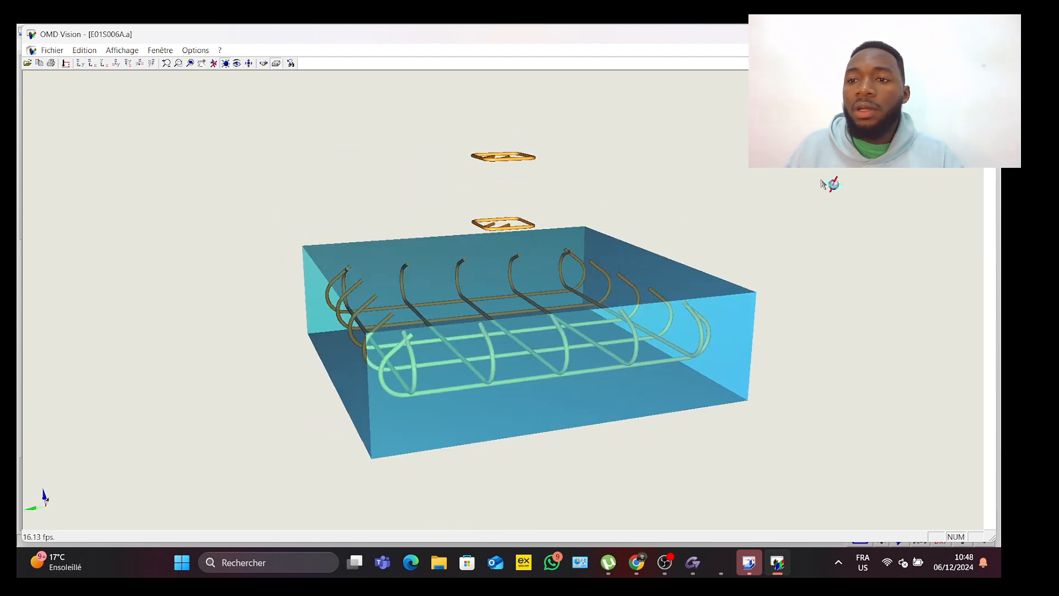
click(985, 35)
Step: Quit the Semelle 3D module with the footing file saved, and decline importing the modifications into the Ossature model
scroll(480, 270, down, 2)
mouse_move(470, 319)
middle_down()
mouse_move(456, 293)
mouse_move(426, 324)
middle_up()
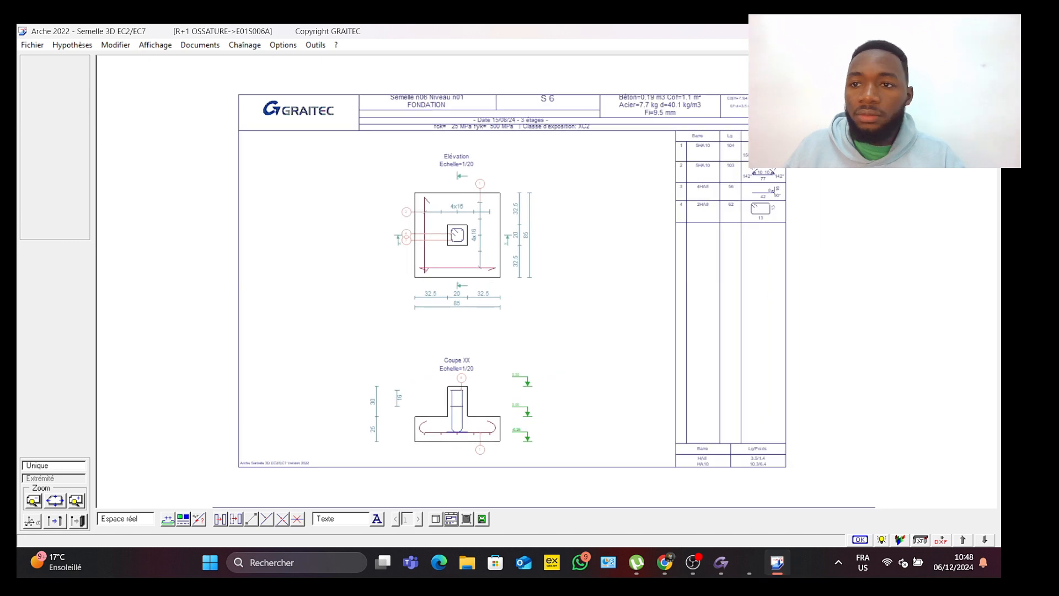
click(985, 30)
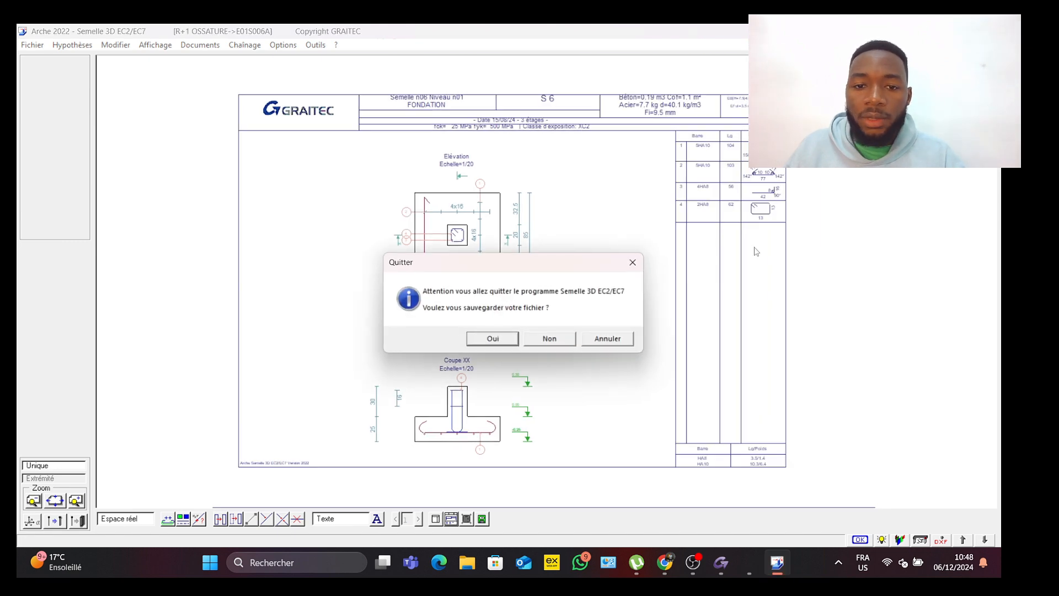
click(494, 340)
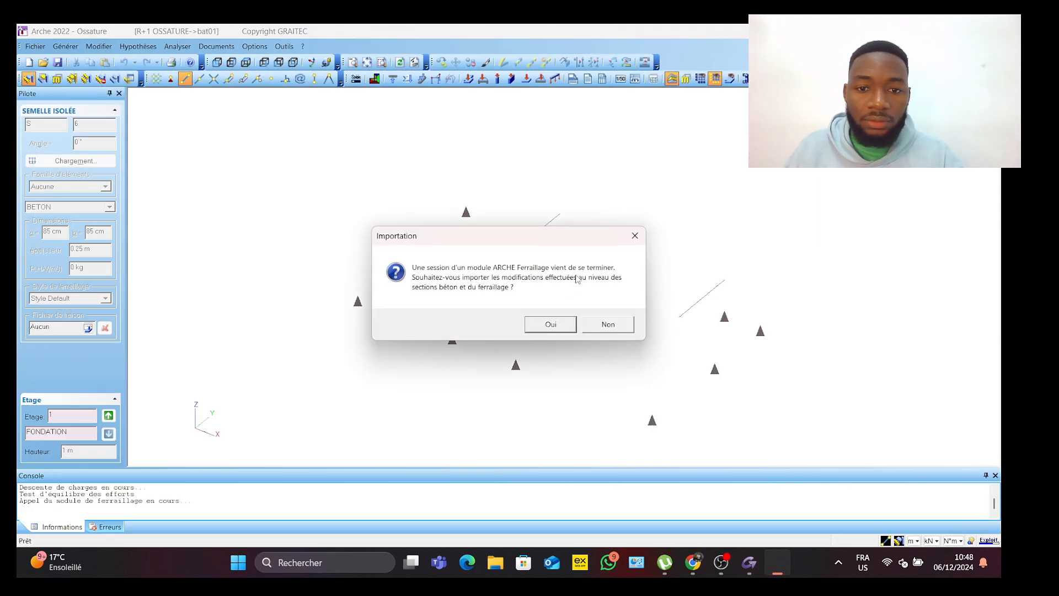
click(609, 326)
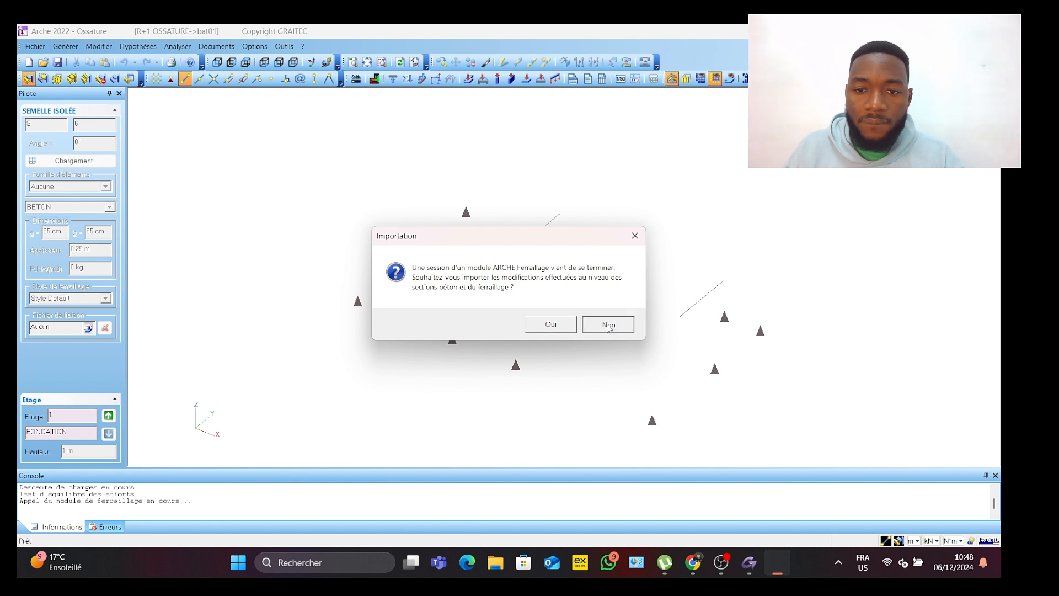
Step: Configure the structure display options to show the beams (Poutres) and hide the columns (Poteaux)
key(alt+a)
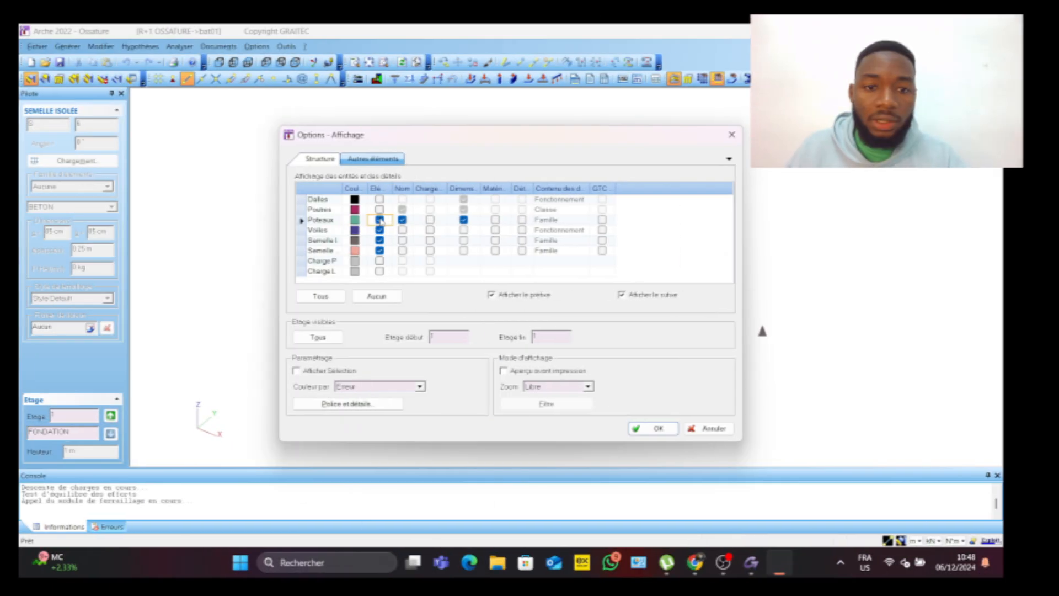
click(377, 209)
click(377, 219)
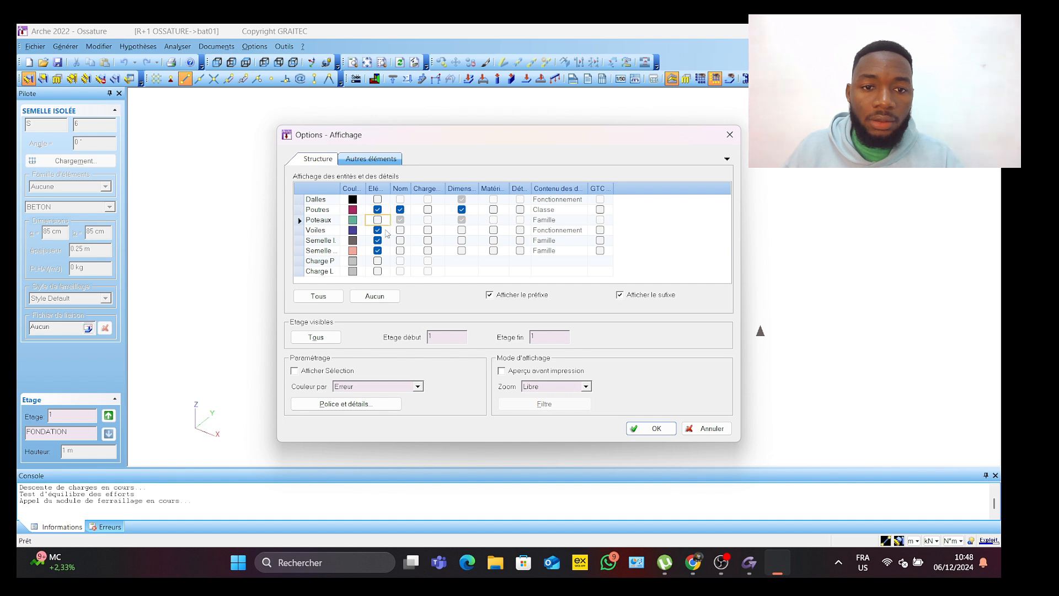
click(643, 429)
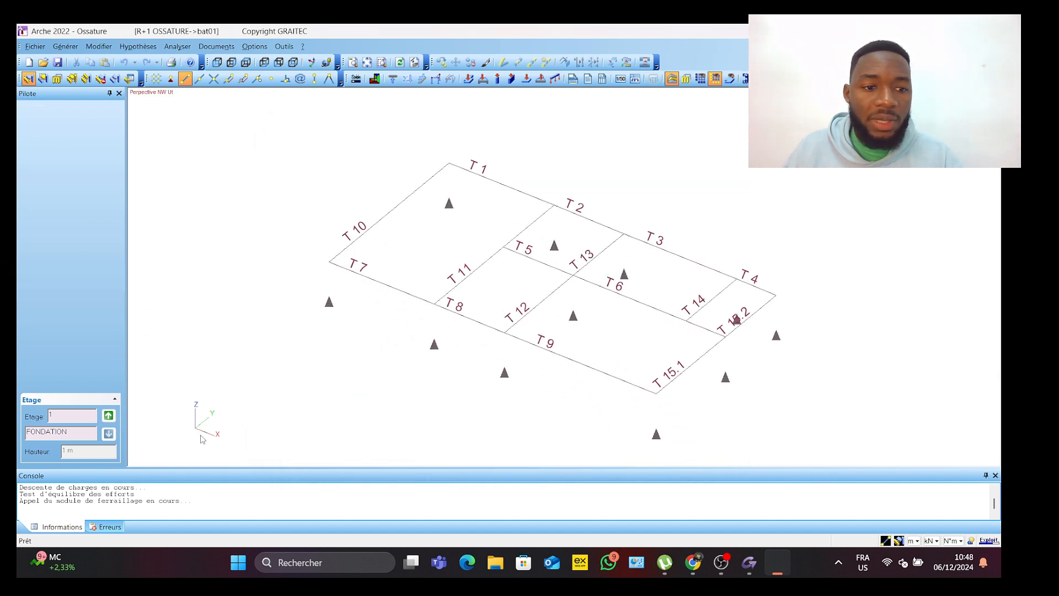
Step: Change the displayed storey from the foundation to storey 2, RDC
scroll(310, 353, down, 1)
middle_drag(333, 332, 322, 395)
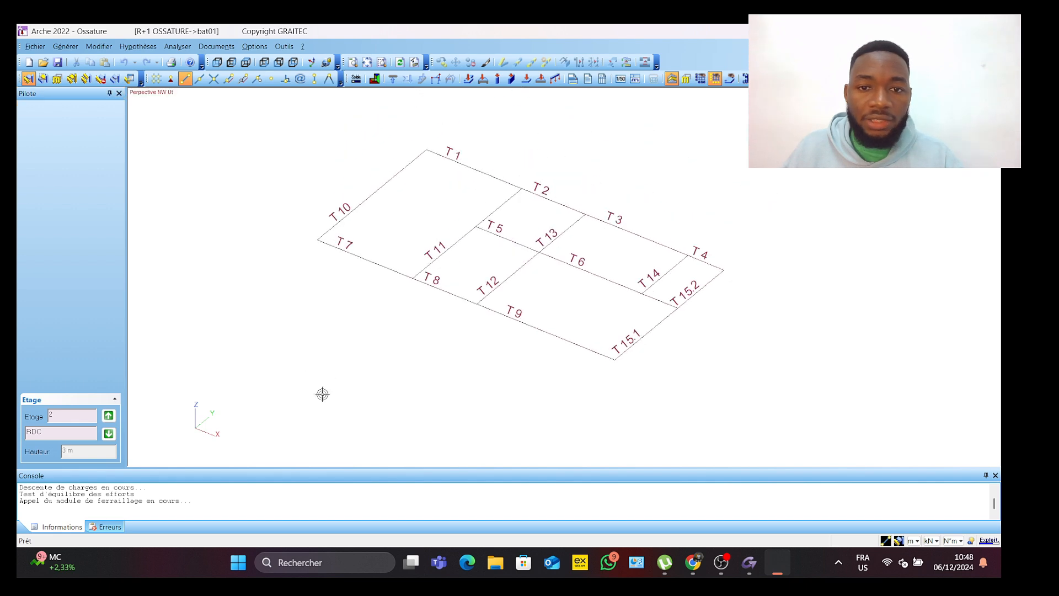
scroll(338, 385, down, 1)
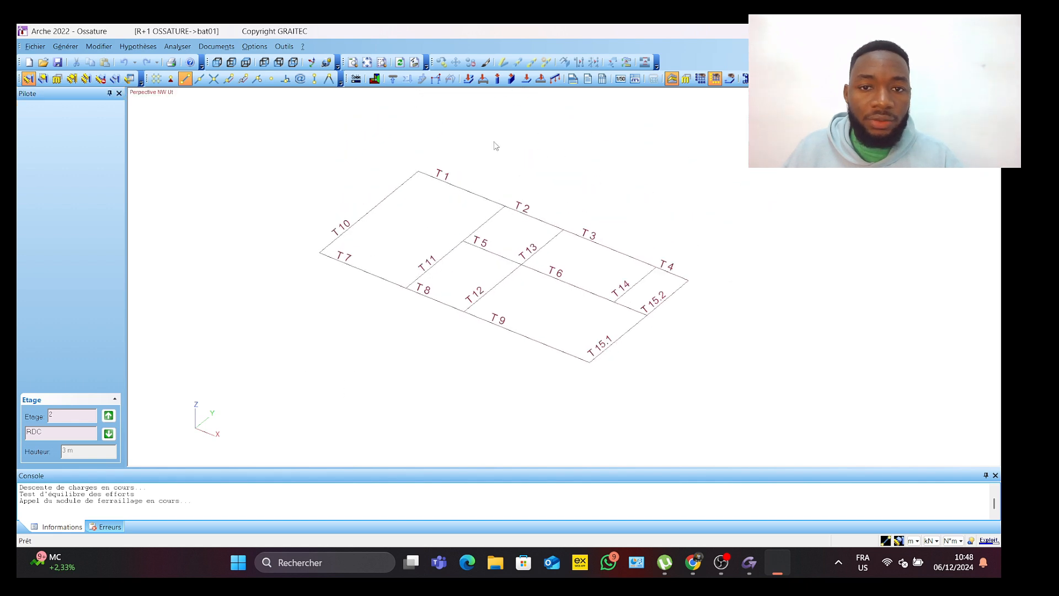
Step: Display the beam results for the RDC storey and examine the load diagrams and section sizes
click(484, 80)
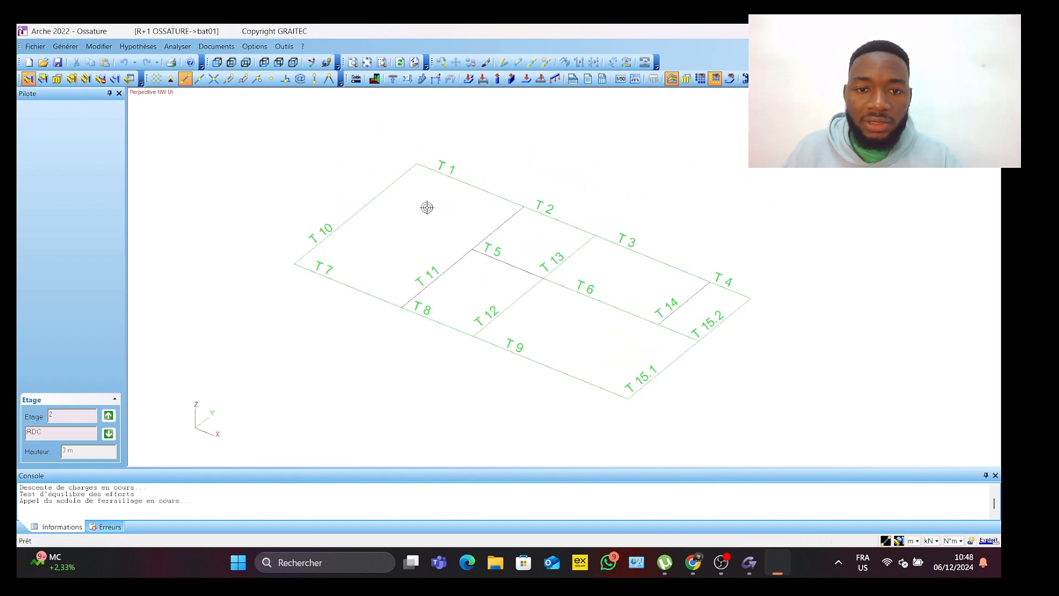
scroll(521, 301, up, 1)
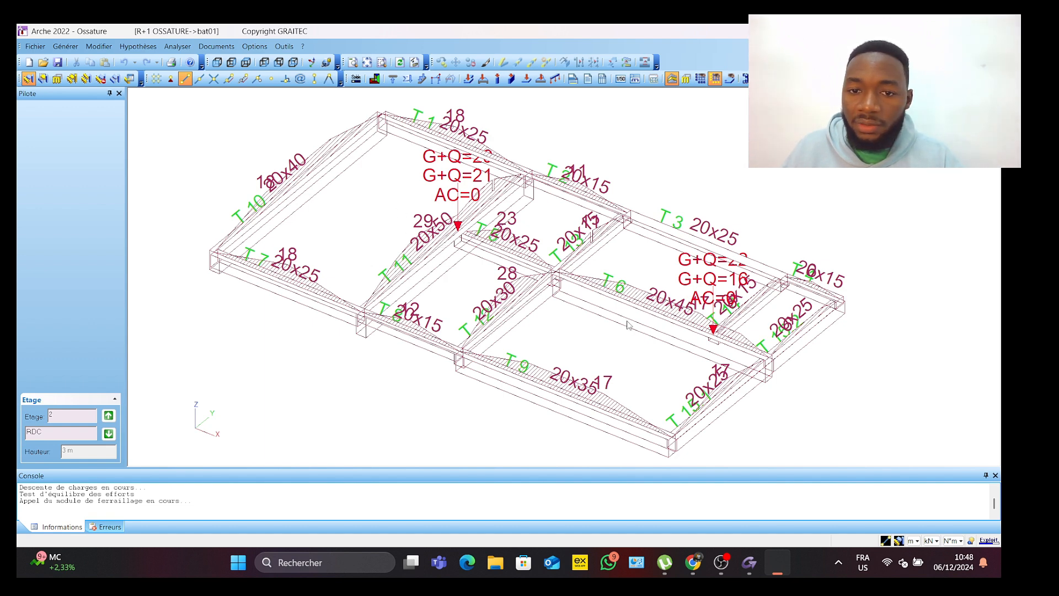
middle_drag(584, 309, 656, 350)
scroll(650, 364, down, 2)
scroll(690, 358, up, 1)
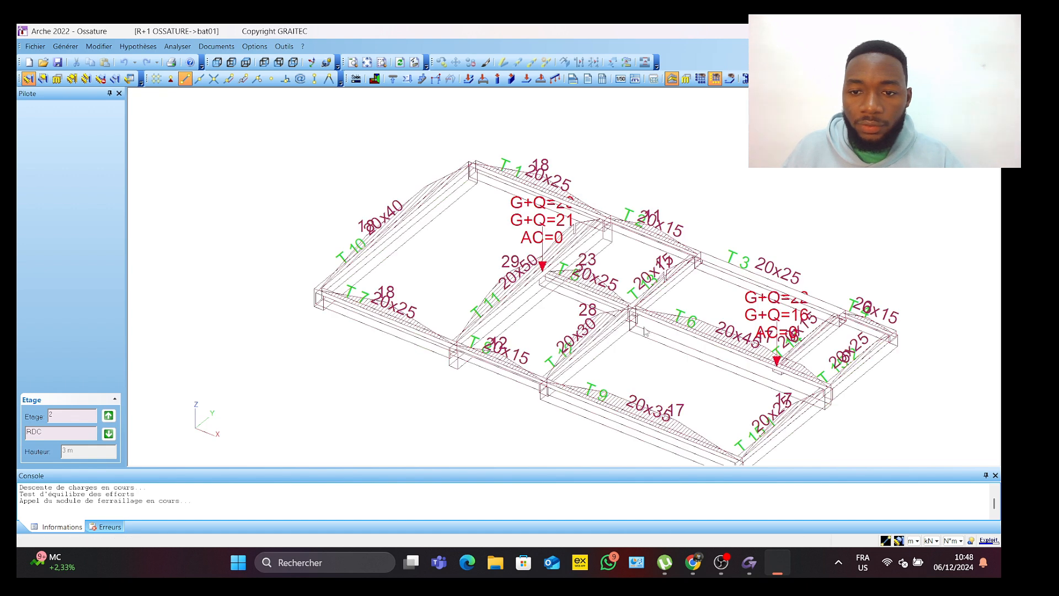
middle_drag(735, 347, 722, 347)
scroll(493, 307, up, 1)
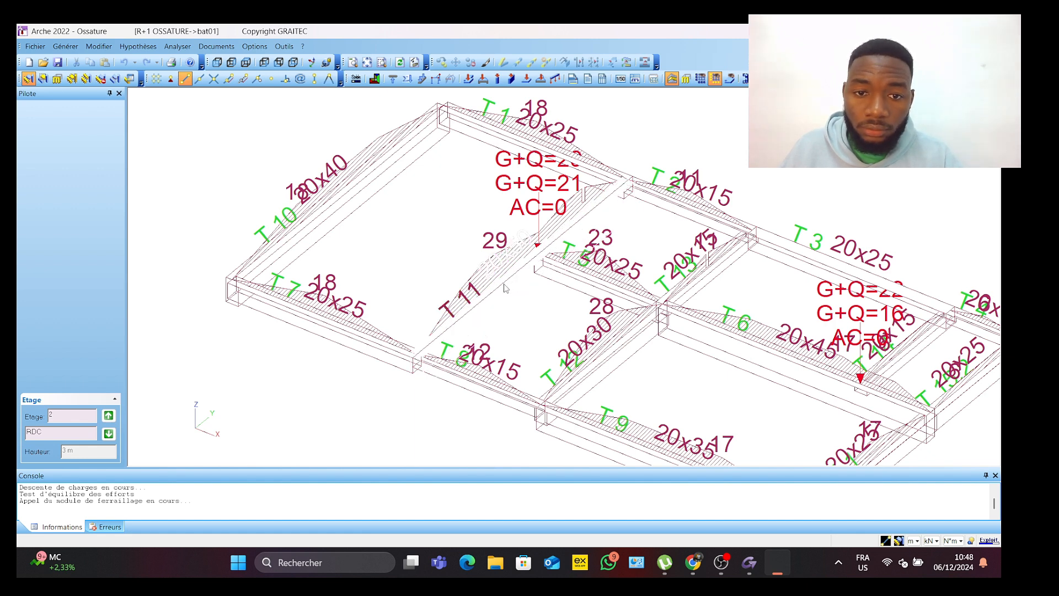
Step: Try to call the reinforcement module for beam T 11 from the results display
right_click(541, 298)
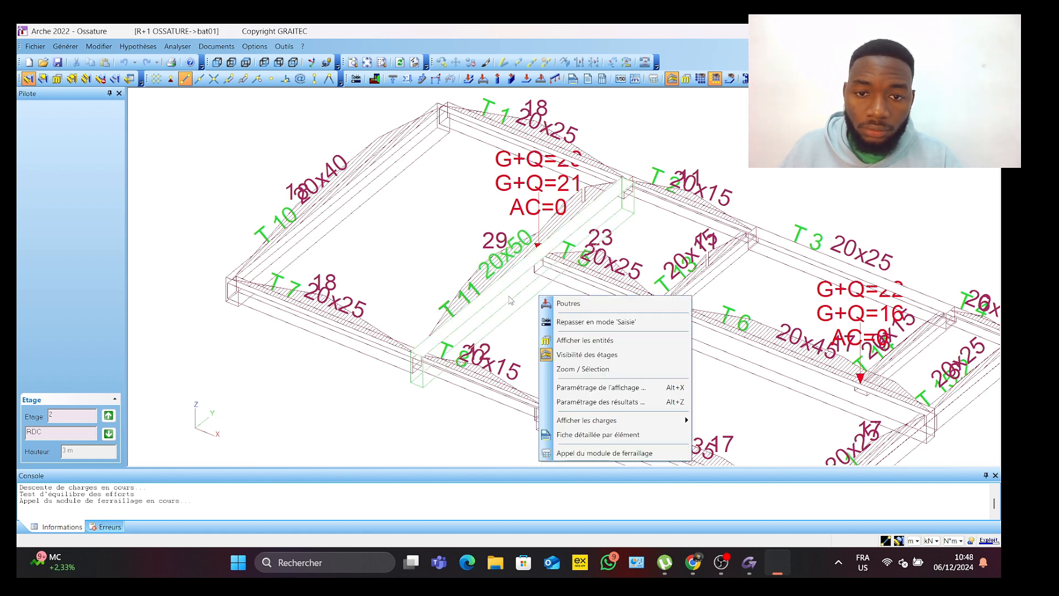
click(565, 454)
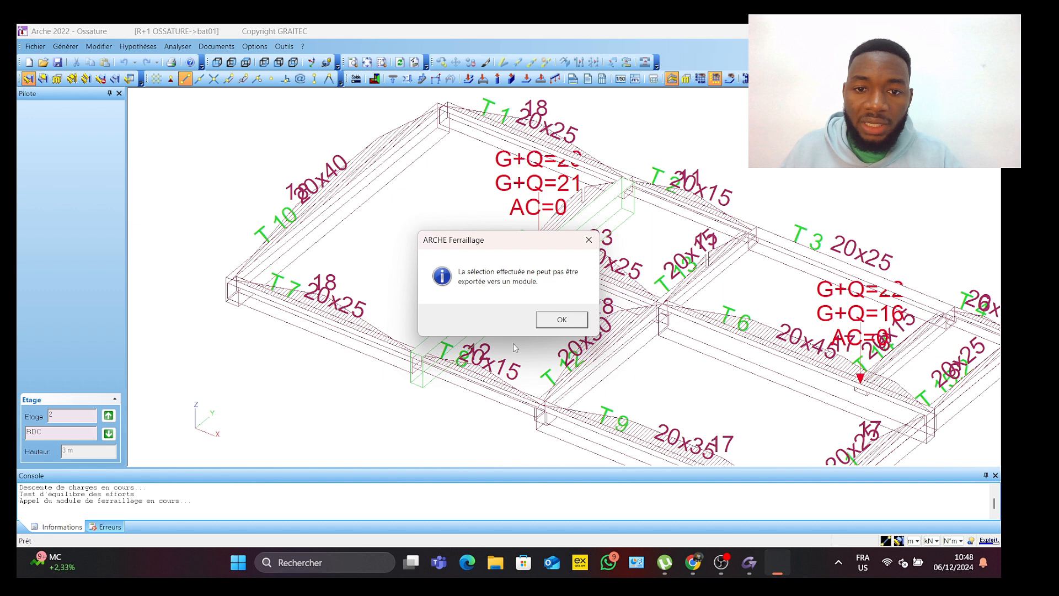
click(563, 320)
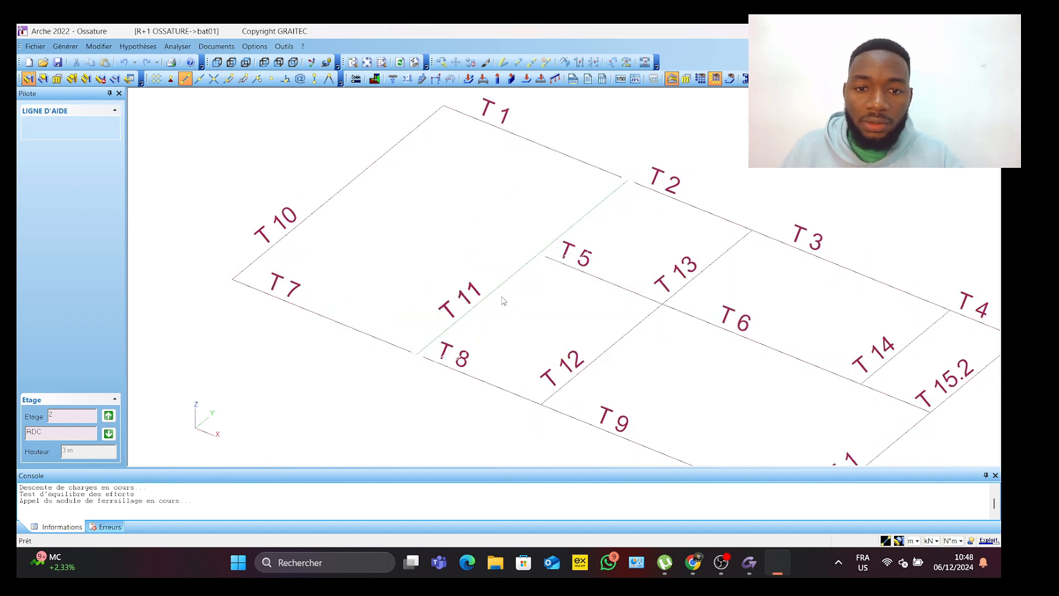
Step: Select beam T 11 and call its reinforcement module, dismissing the licence assistant
click(493, 299)
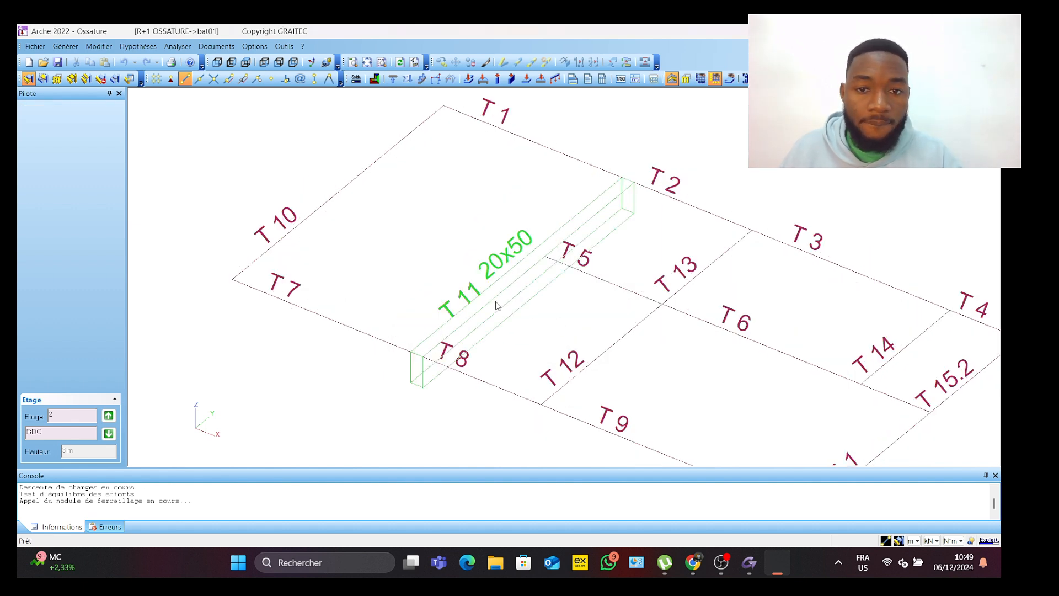
right_click(496, 302)
click(522, 309)
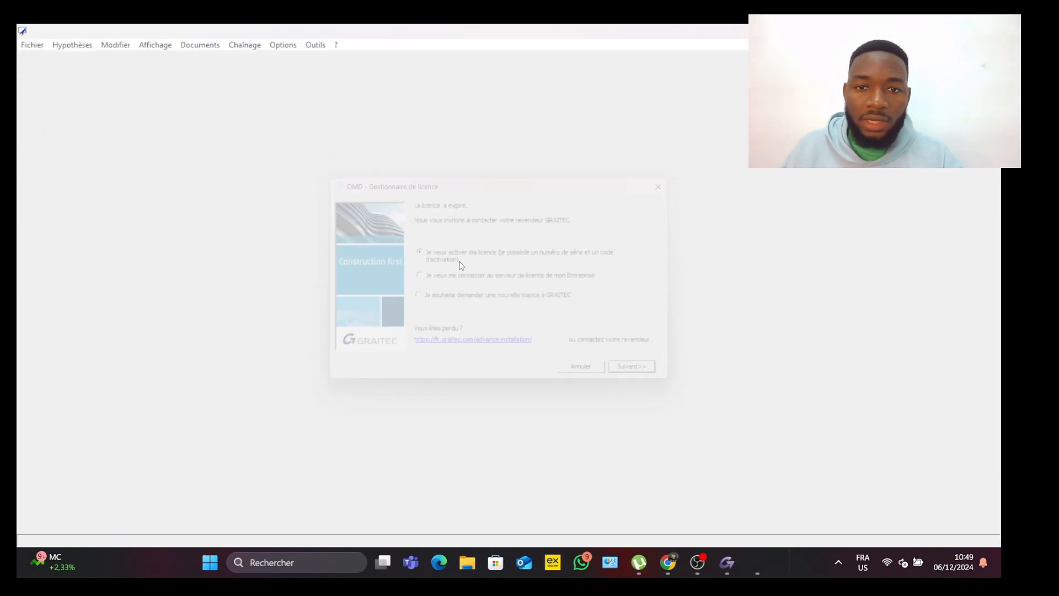
click(605, 388)
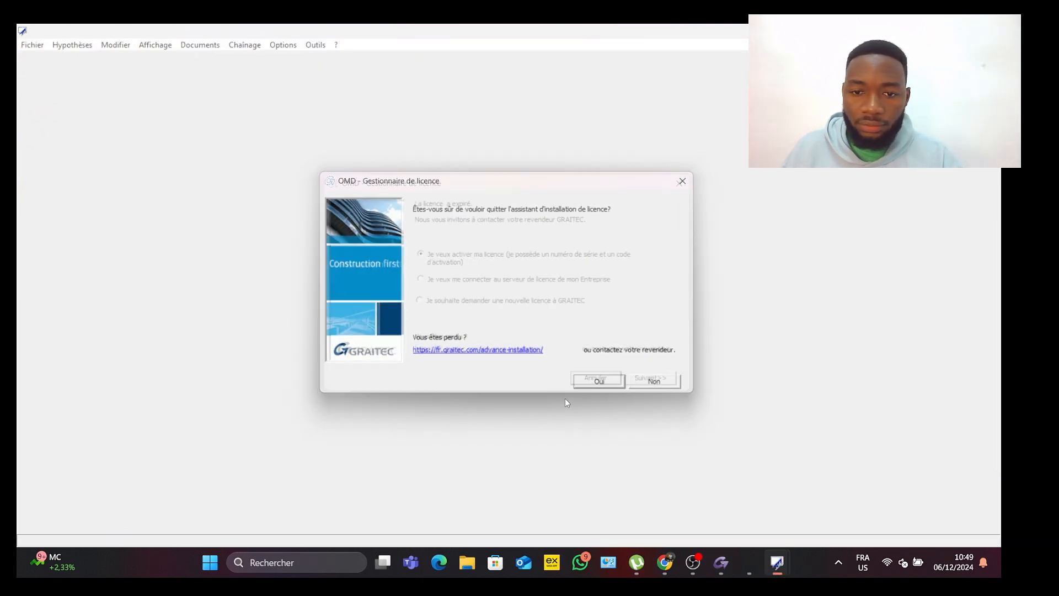
click(600, 388)
Step: Examine the reinforcement drawing of beam T 11, covering the elevation, the Coupe A-A cross-section and the bar schedule
scroll(494, 361, down, 1)
middle_drag(414, 431, 425, 371)
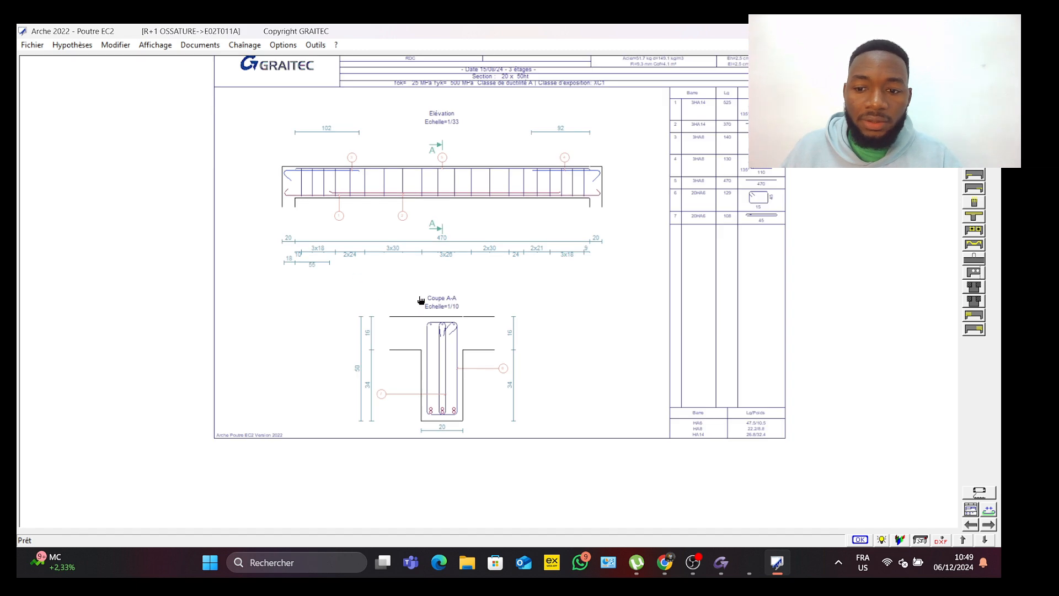
middle_drag(391, 229, 418, 260)
scroll(400, 221, up, 2)
scroll(371, 258, up, 1)
middle_drag(545, 355, 535, 281)
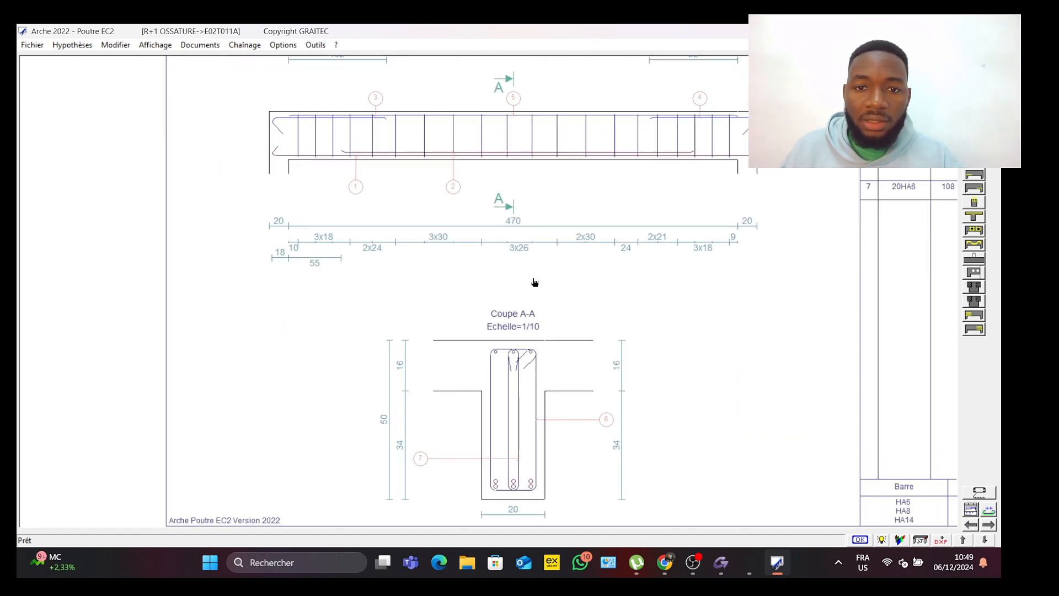
mouse_move(499, 377)
middle_down()
mouse_move(499, 302)
mouse_move(473, 258)
middle_up()
scroll(507, 314, up, 2)
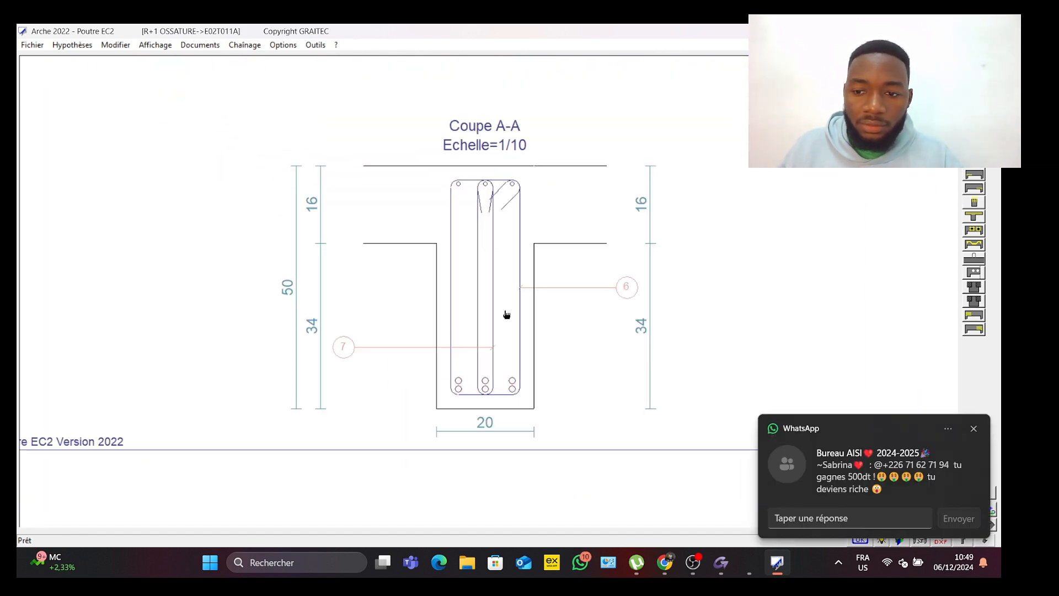
click(974, 428)
scroll(526, 293, down, 1)
middle_drag(526, 292, 523, 437)
scroll(458, 381, down, 3)
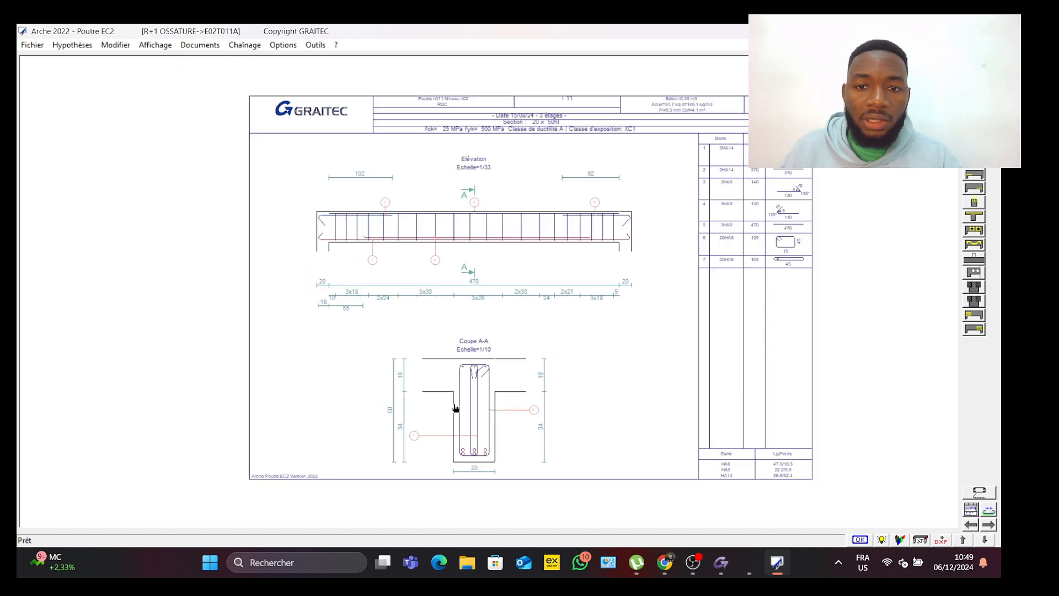
middle_drag(455, 407, 483, 362)
mouse_move(418, 221)
middle_down()
mouse_move(416, 314)
mouse_move(408, 304)
middle_up()
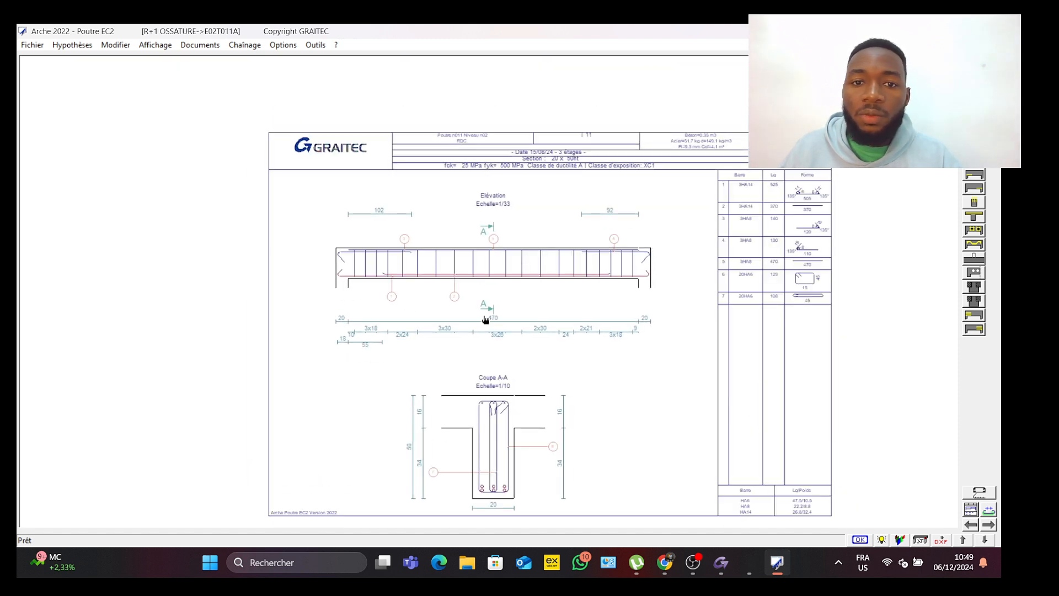
mouse_move(529, 337)
middle_down()
mouse_move(490, 291)
mouse_move(521, 316)
middle_up()
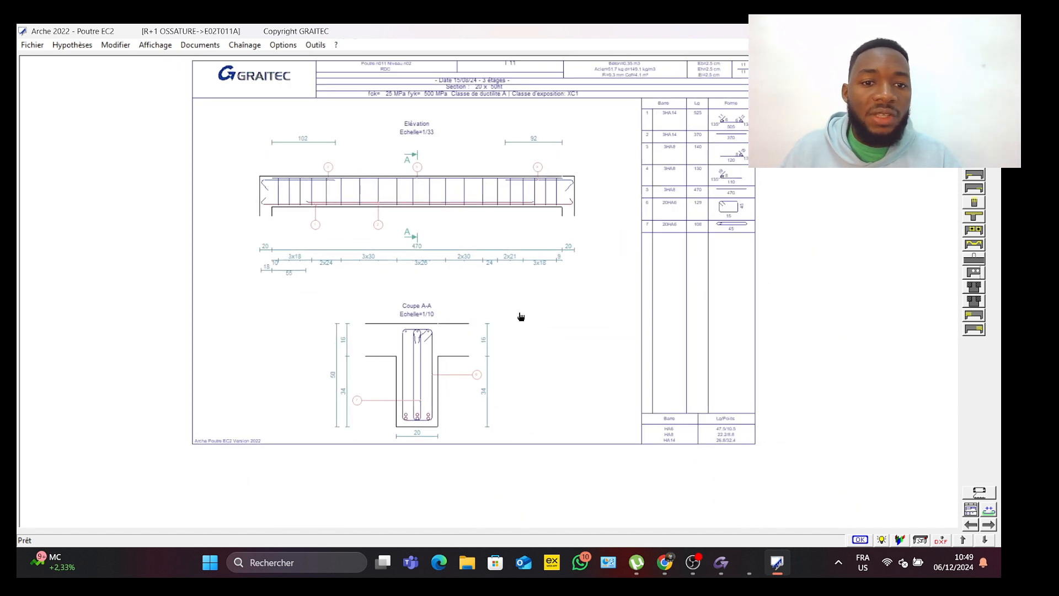
click(66, 49)
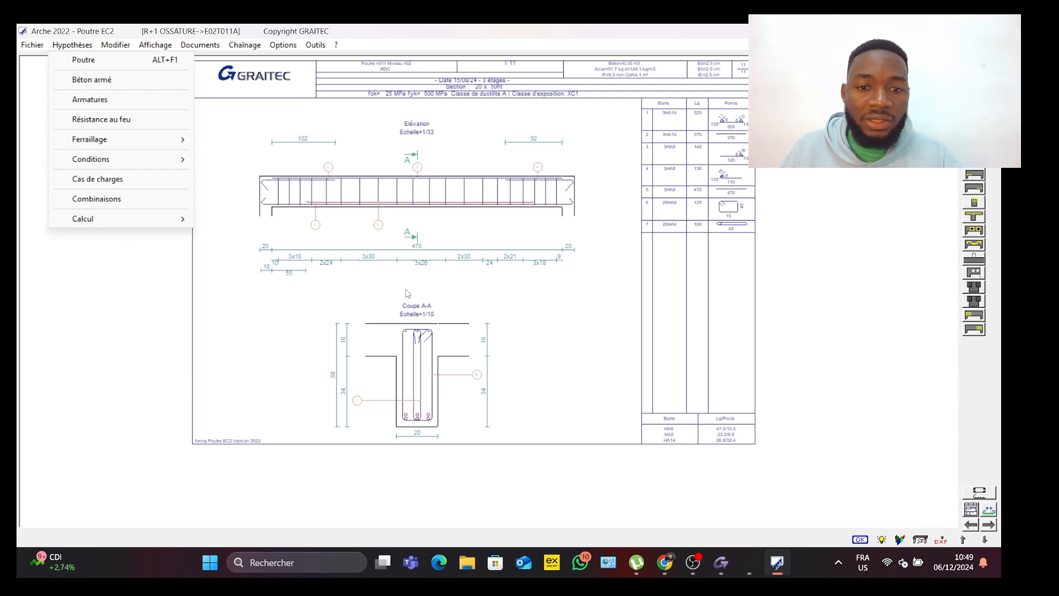
mouse_move(199, 45)
click(136, 213)
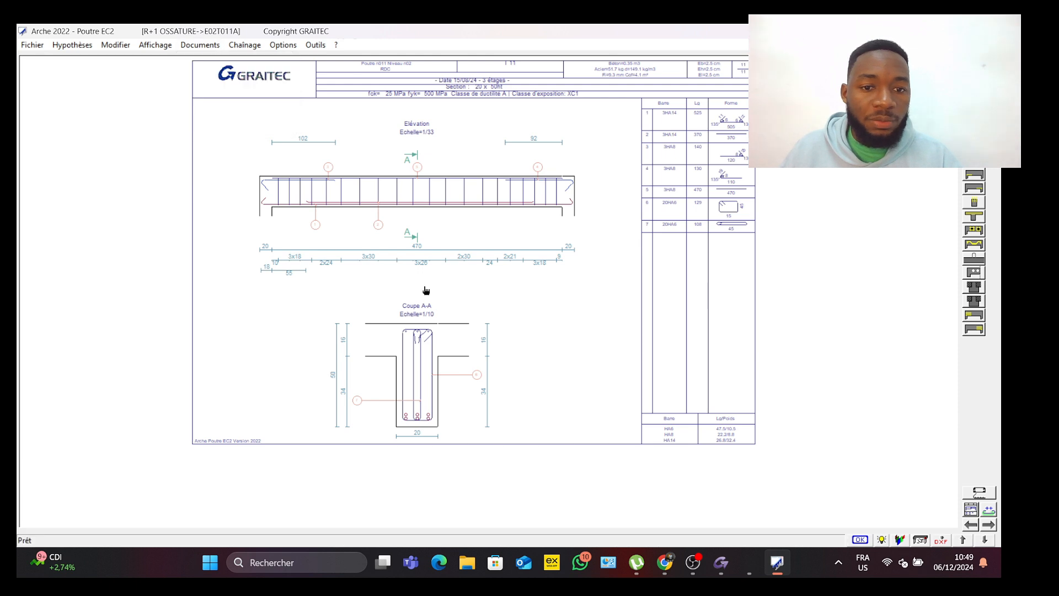
scroll(368, 284, up, 1)
mouse_move(369, 284)
middle_down()
mouse_move(431, 264)
mouse_move(425, 286)
middle_up()
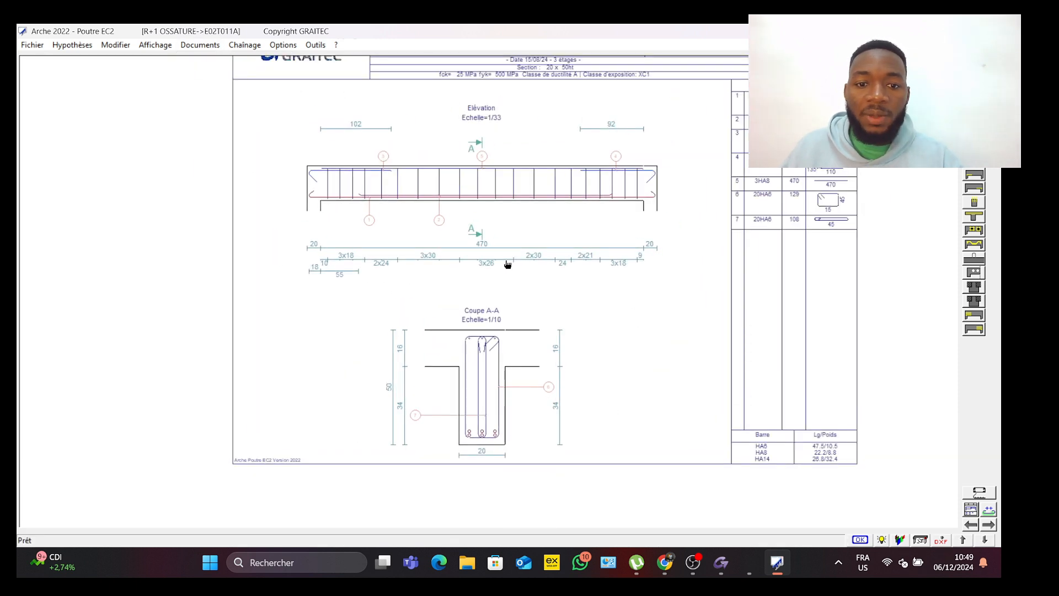
Step: Examine the bars in beam T 11's Coupe A-A section and inspect the T-shaped beam's reinforcement in 3D
scroll(508, 364, up, 4)
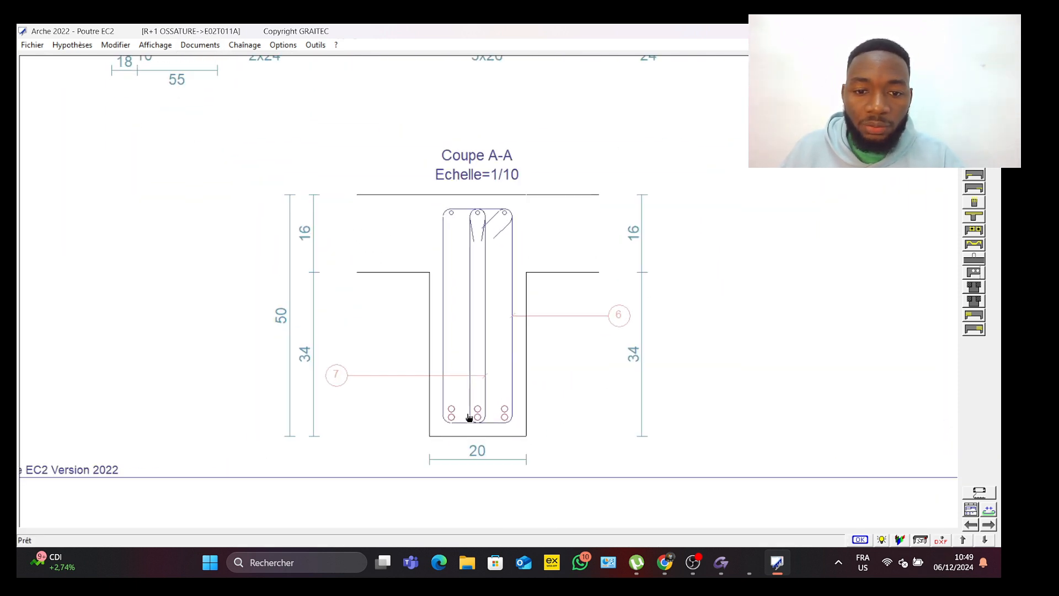
scroll(463, 393, down, 5)
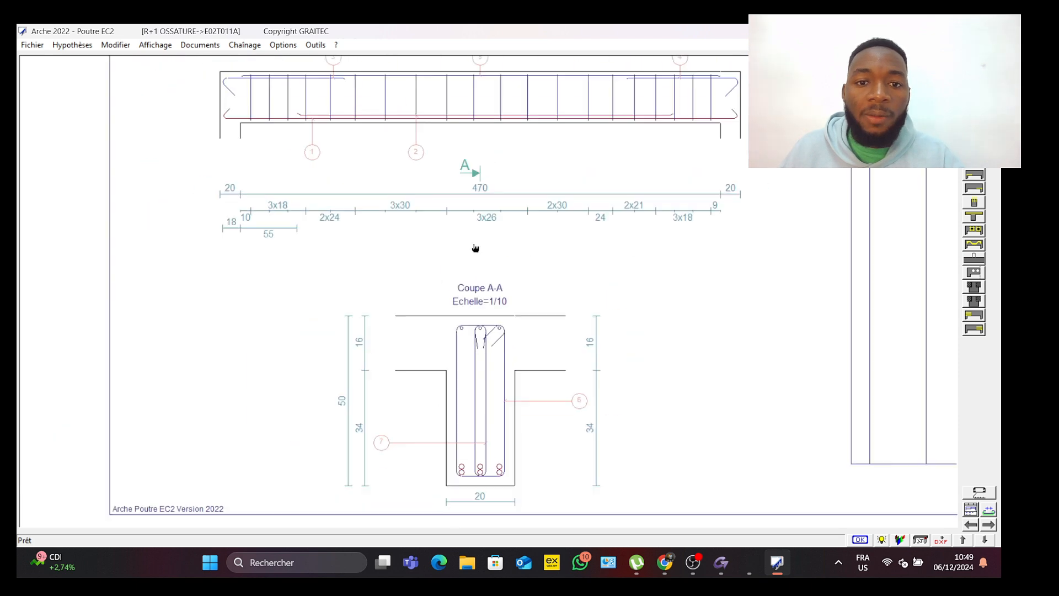
mouse_move(576, 266)
middle_down()
mouse_move(556, 310)
mouse_move(539, 322)
mouse_move(535, 311)
middle_up()
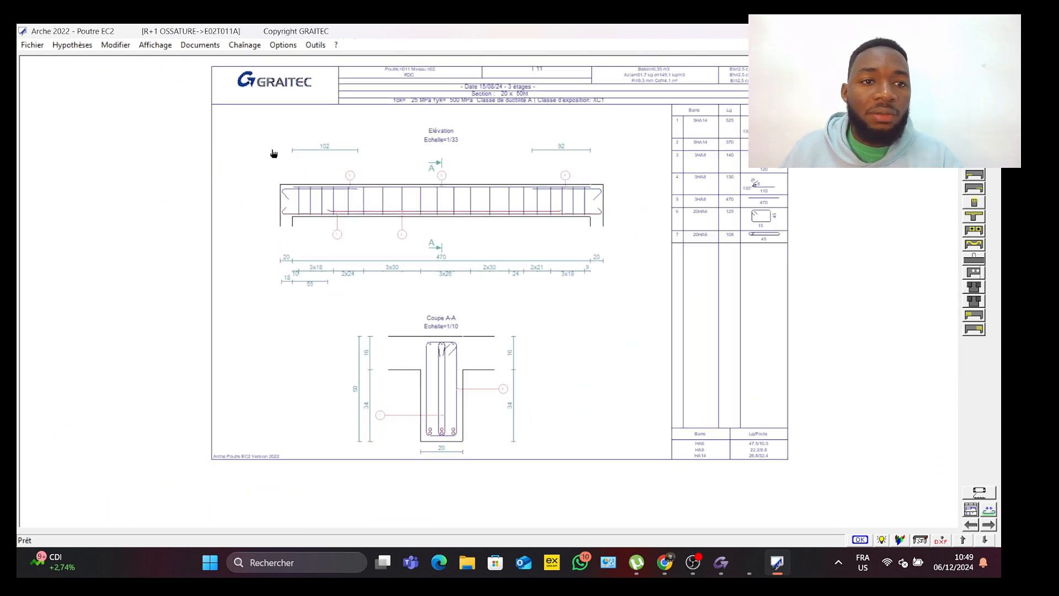
click(156, 46)
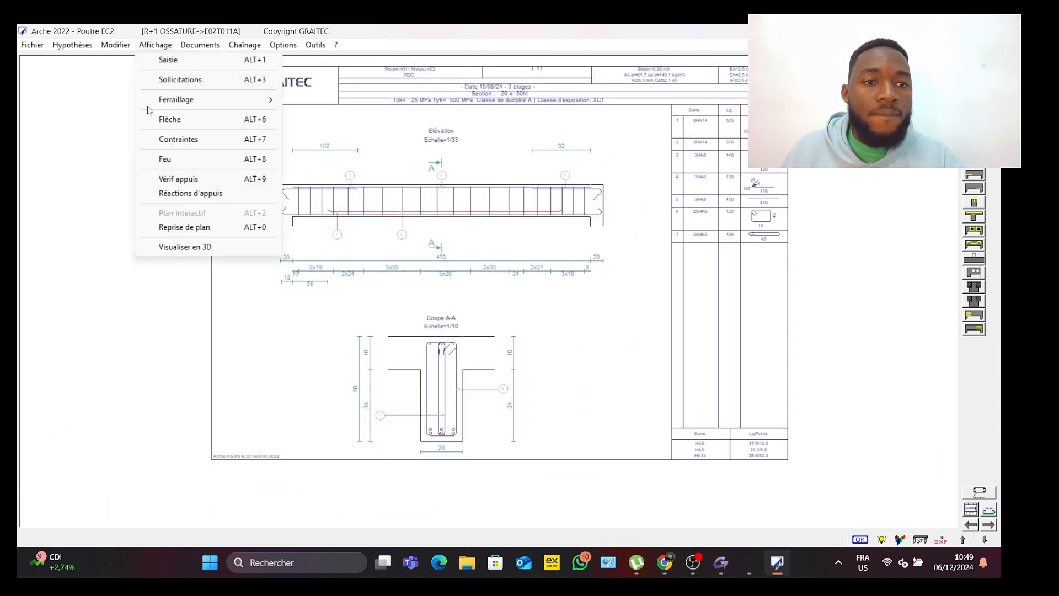
click(191, 246)
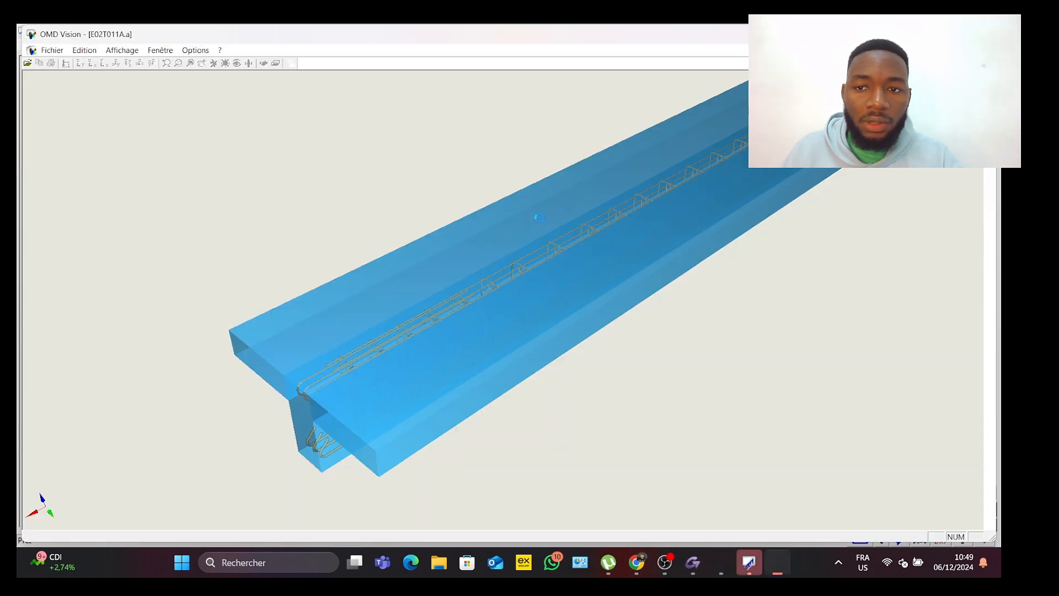
drag(582, 256, 527, 292)
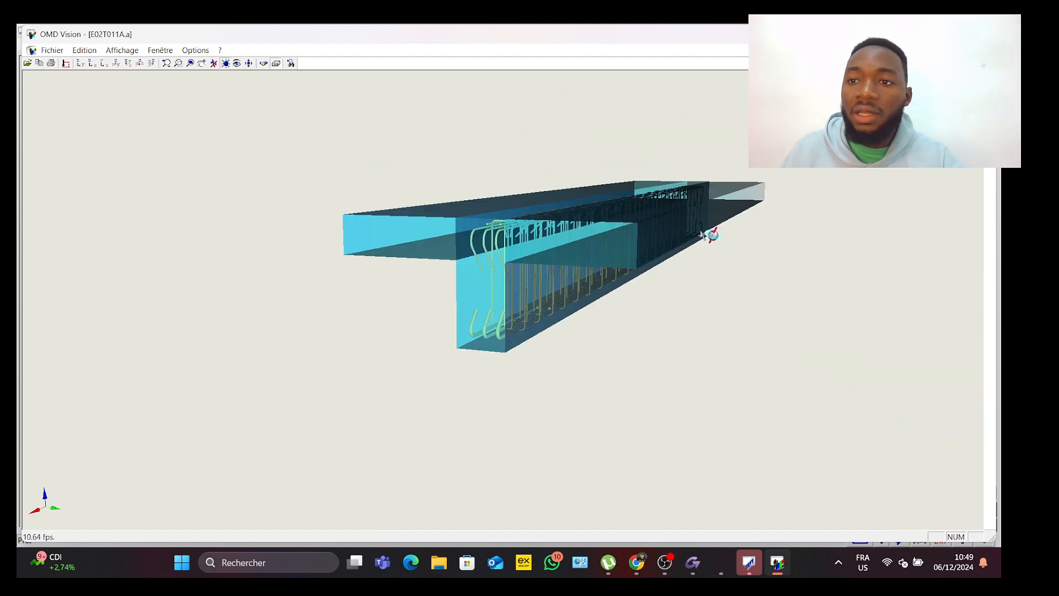
key(alt+F4)
Step: Return to the beam input view and remove the slab flanges on both sides of T 11's section, leaving the 0.20 x 0.50 web
click(72, 45)
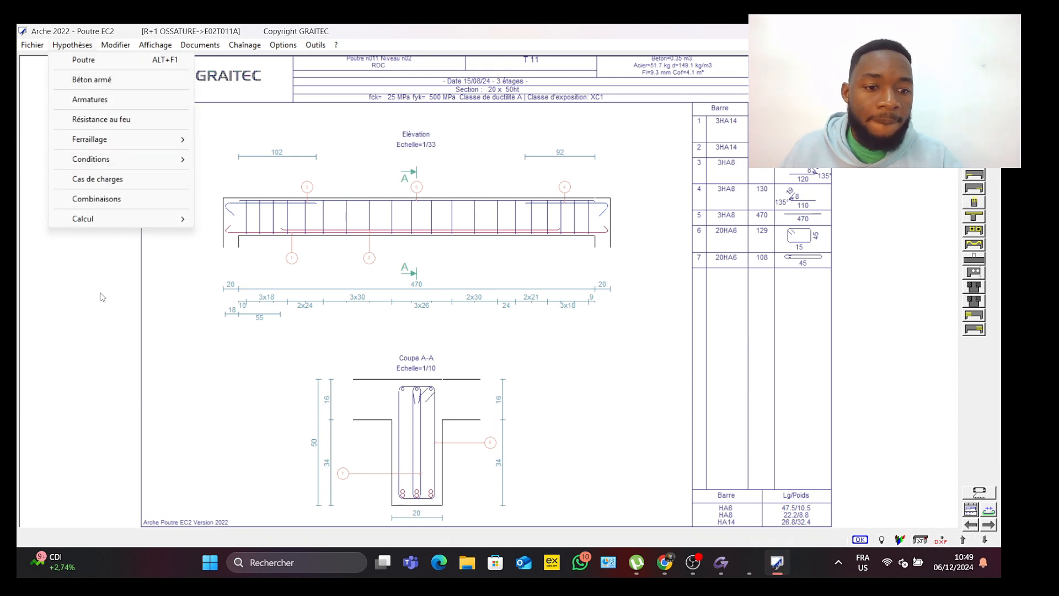
click(225, 123)
click(151, 48)
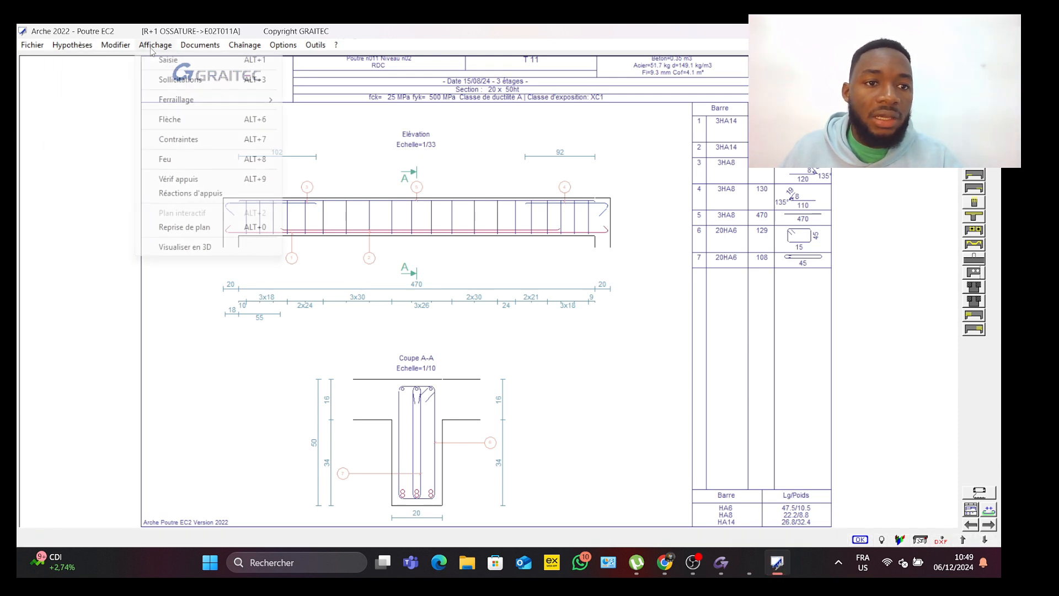
click(178, 65)
click(91, 498)
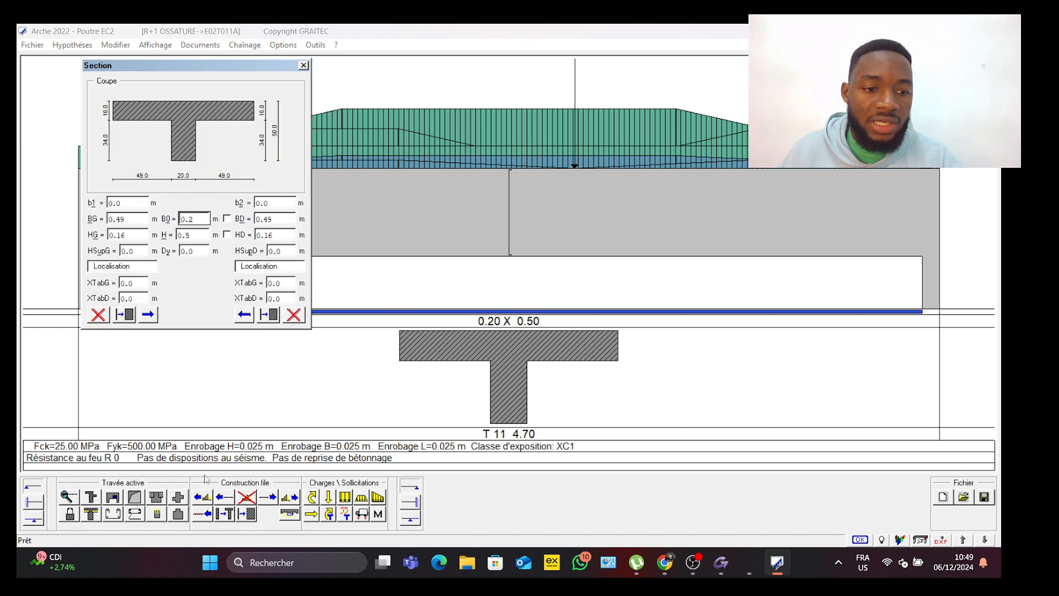
click(294, 313)
click(304, 66)
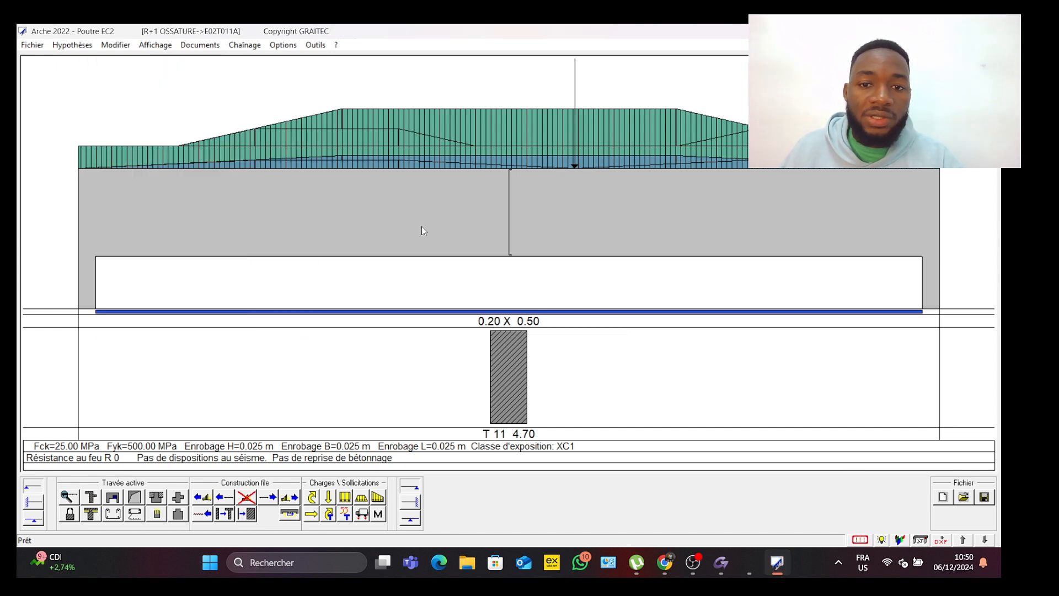
Step: Recalculate beam T 11 without consulting the warnings and examine the bars in its Coupe A-A section
click(749, 563)
click(777, 563)
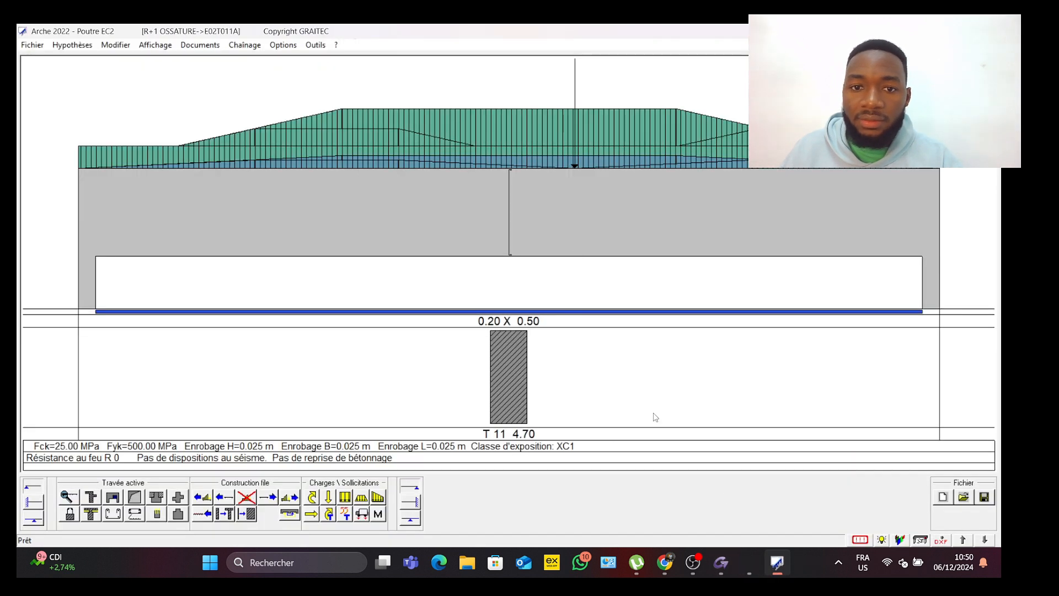
click(861, 541)
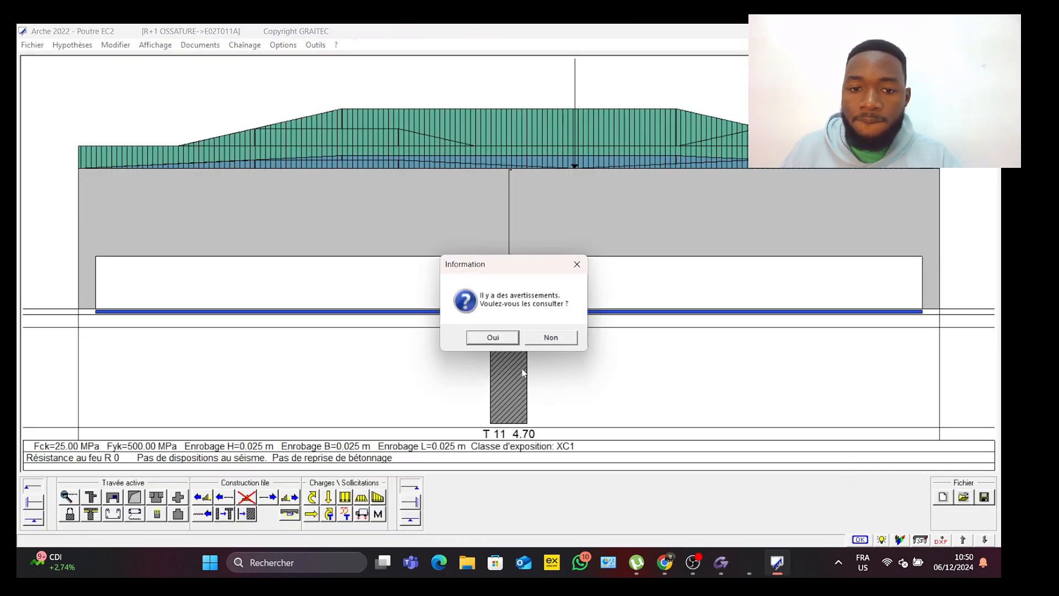
click(538, 338)
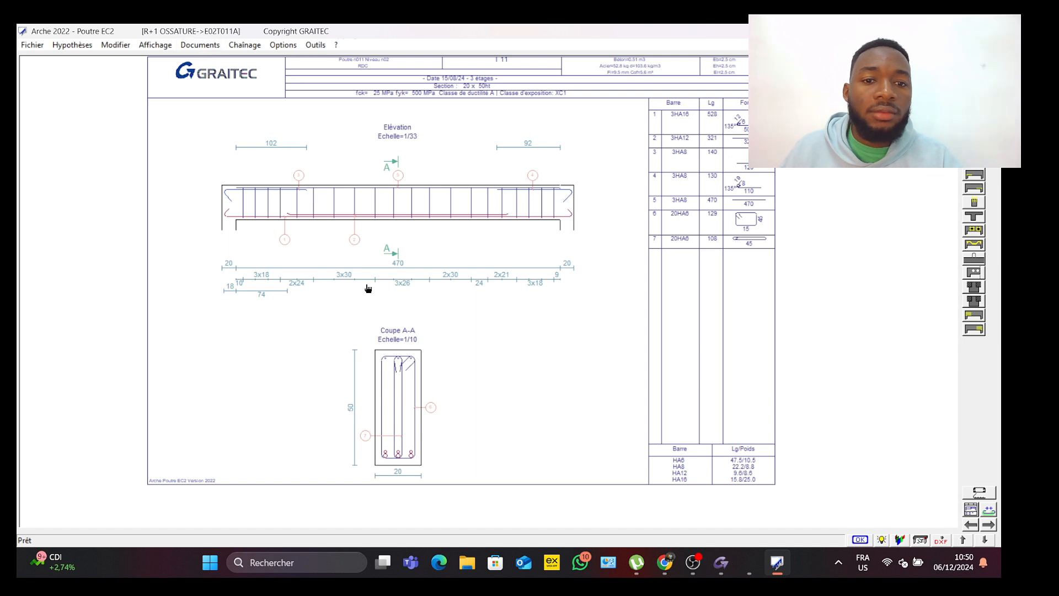
scroll(380, 402, up, 7)
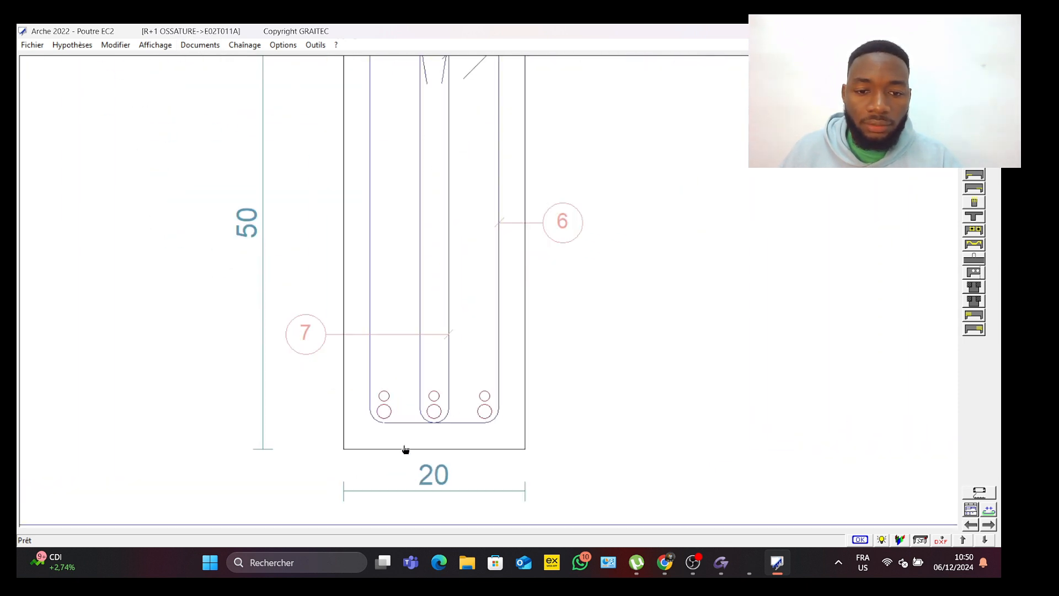
scroll(405, 449, down, 6)
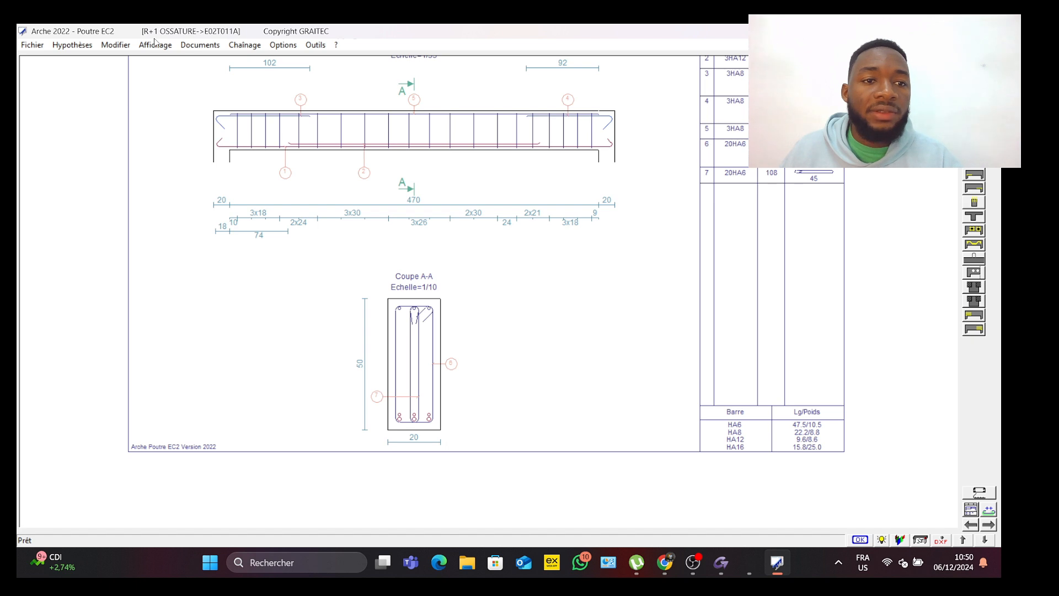
Step: Inspect the rectangular beam's reinforcement cage in 3D and return to the reinforcement drawing
click(169, 49)
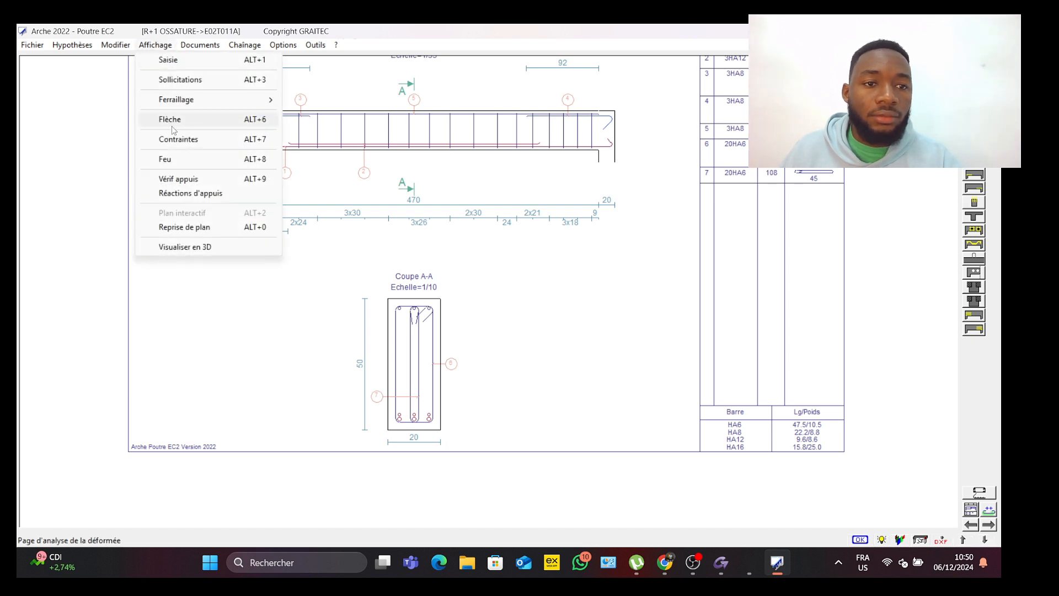
click(171, 246)
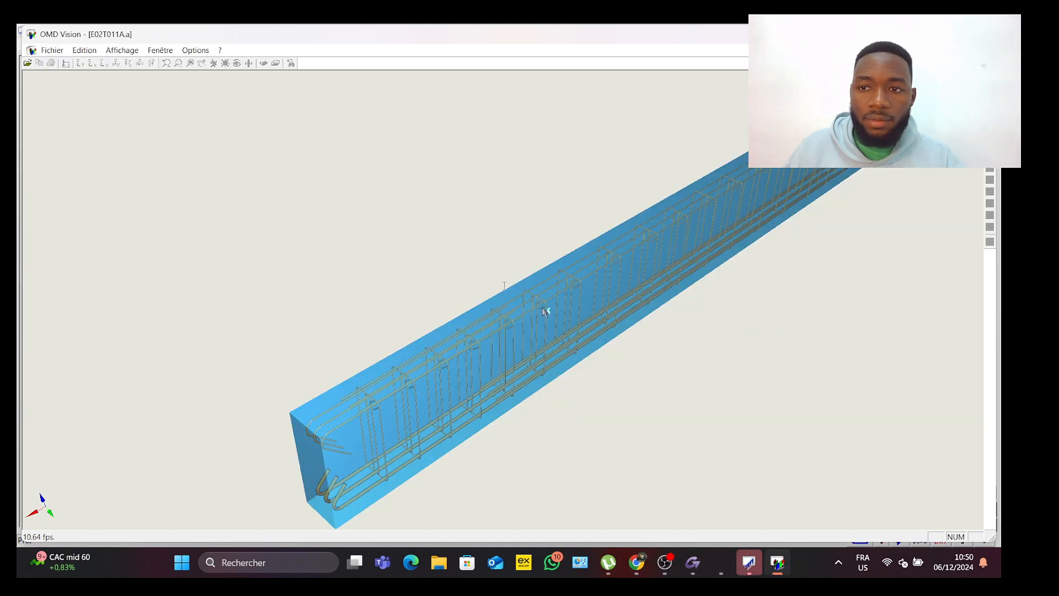
drag(542, 309, 480, 232)
drag(405, 269, 436, 262)
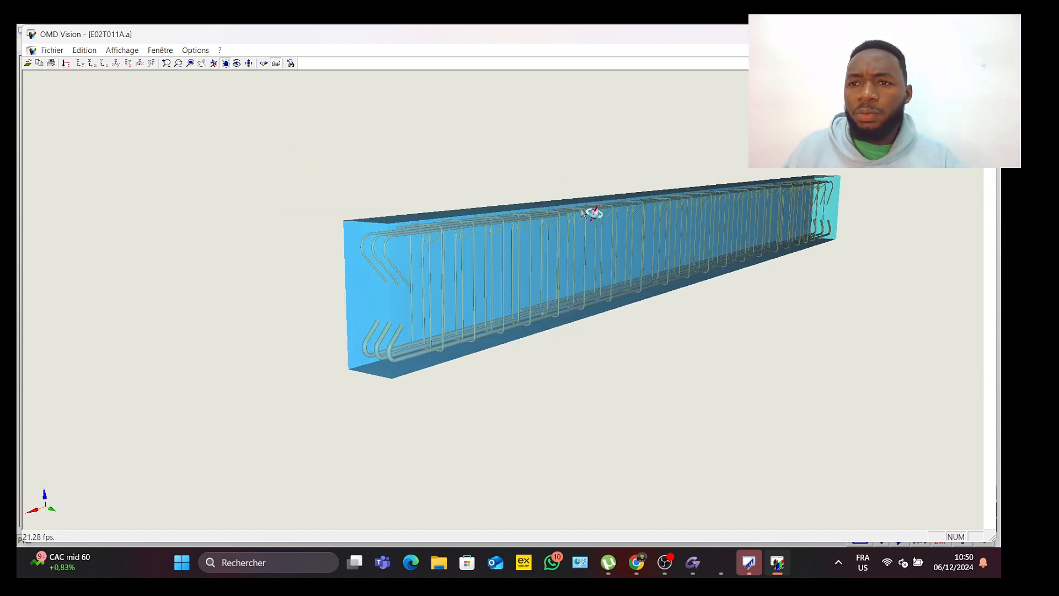
key(alt+Tab)
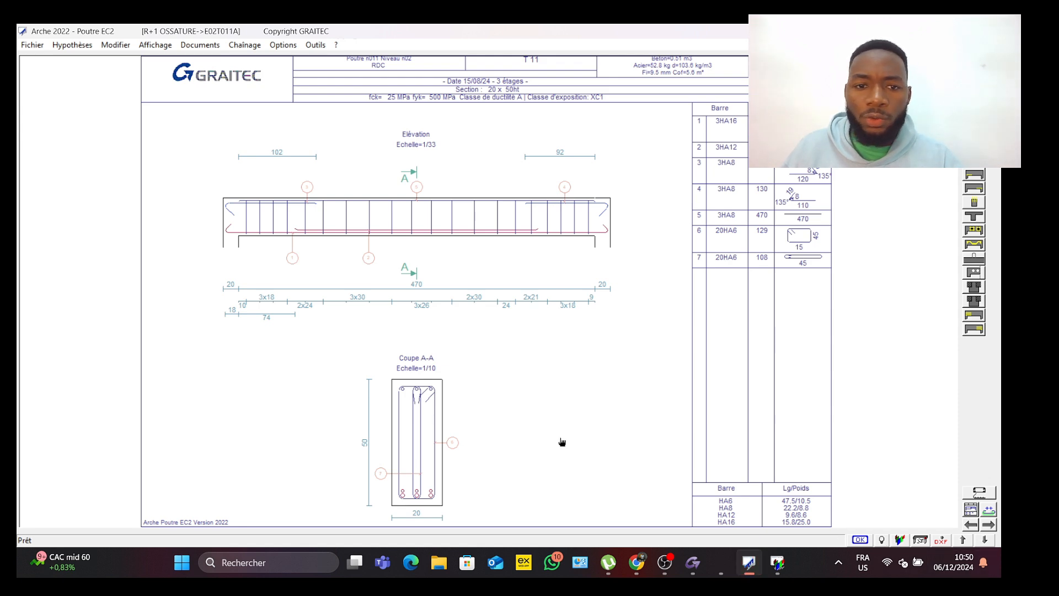
Step: Run the calculation of beam T 11 once more from the reinforcement drawing, declining to consult the warnings
scroll(629, 457, down, 4)
middle_drag(544, 425, 534, 368)
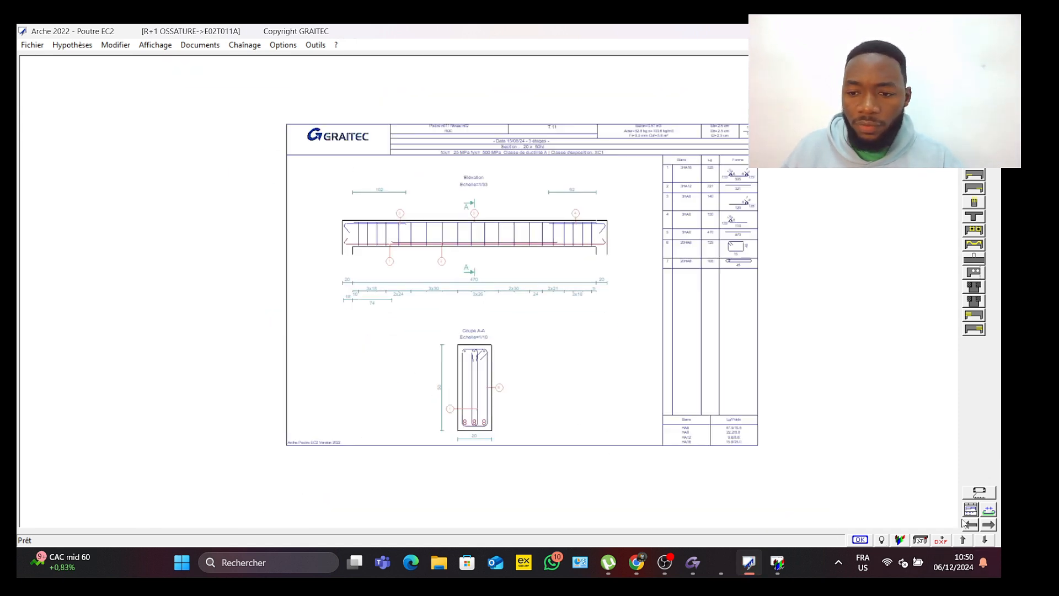
click(860, 540)
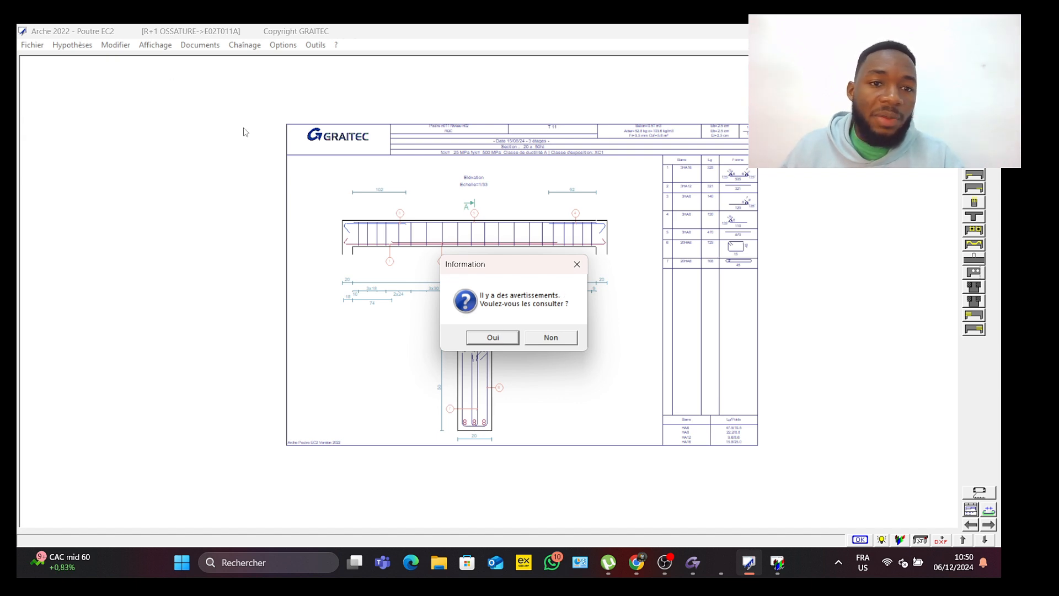
click(556, 337)
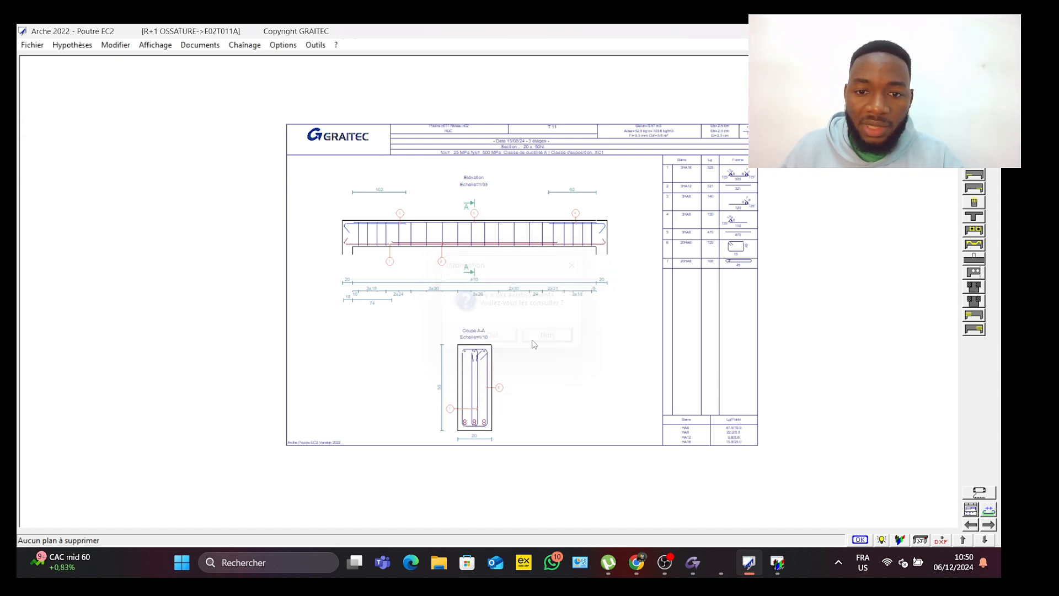
Step: Switch to Arche Ossature and display the RDC beams in plan from above
click(723, 567)
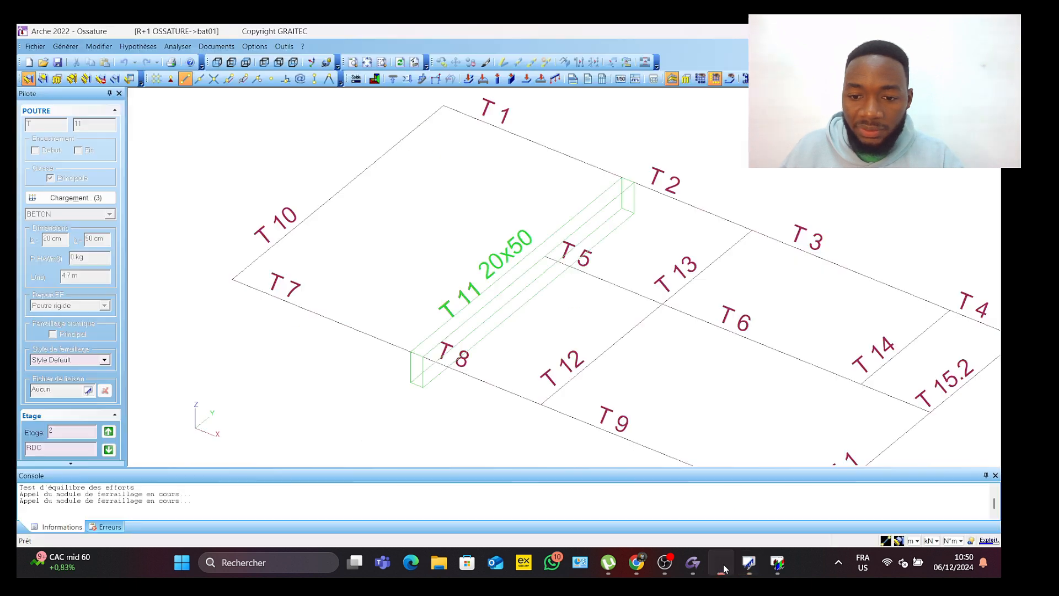
scroll(464, 319, down, 3)
middle_drag(476, 333, 435, 290)
scroll(482, 279, down, 1)
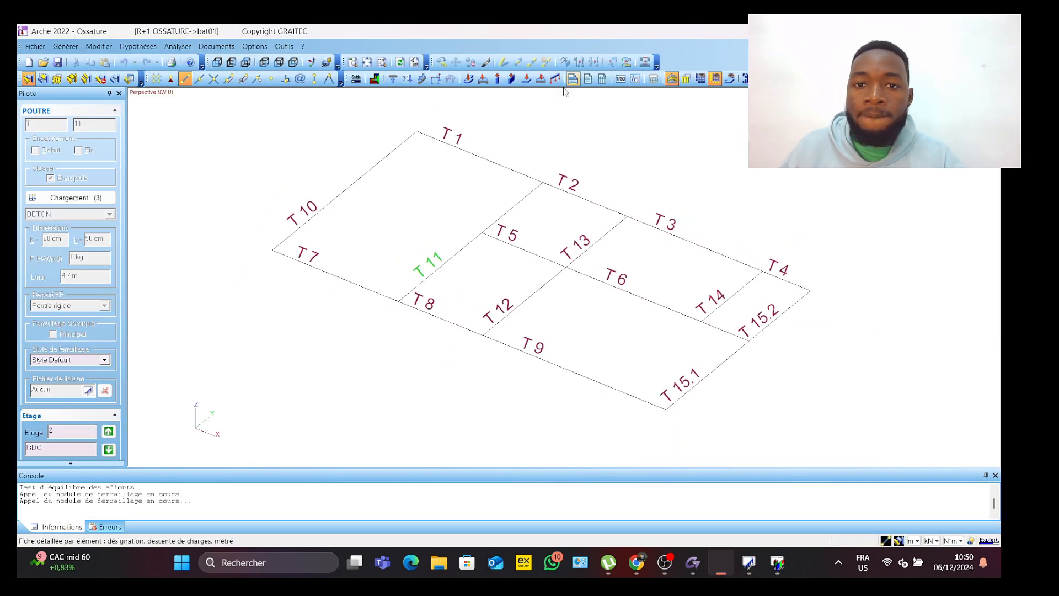
click(744, 79)
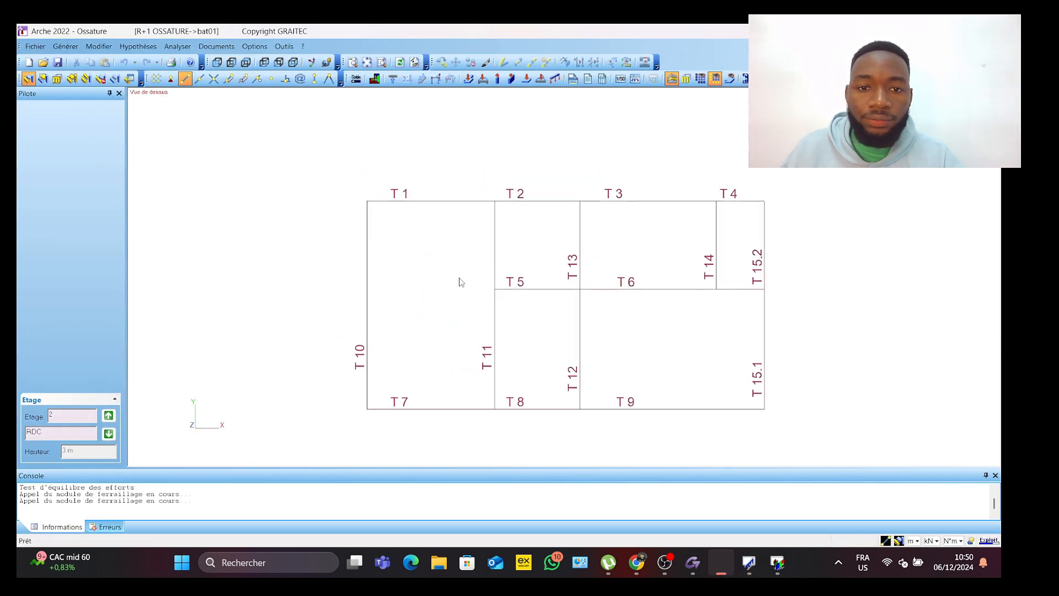
Step: Return to input mode by opening the input file and display the RDC storey
click(355, 78)
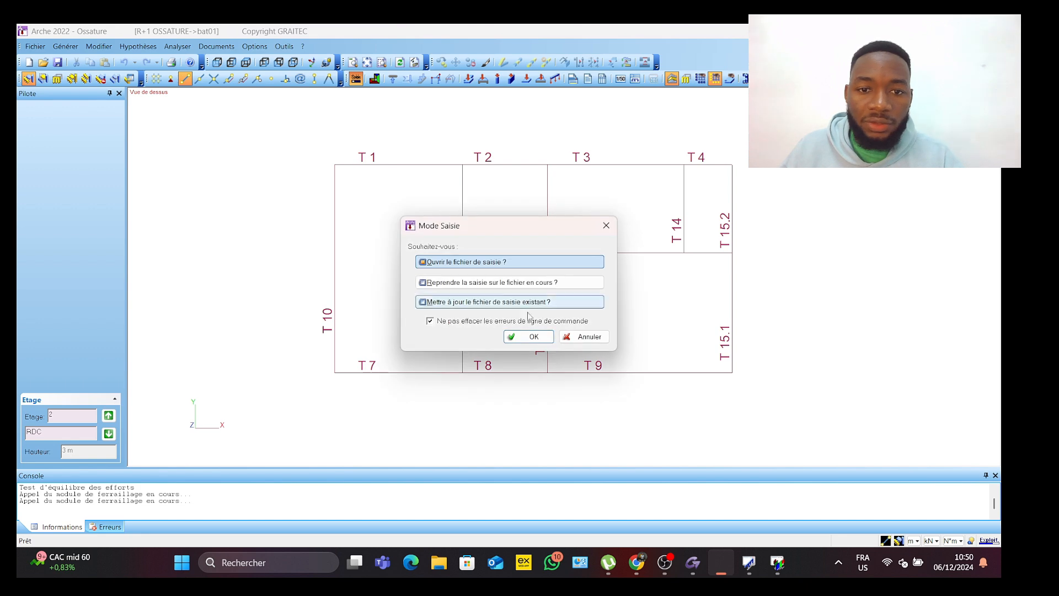
click(529, 336)
click(108, 417)
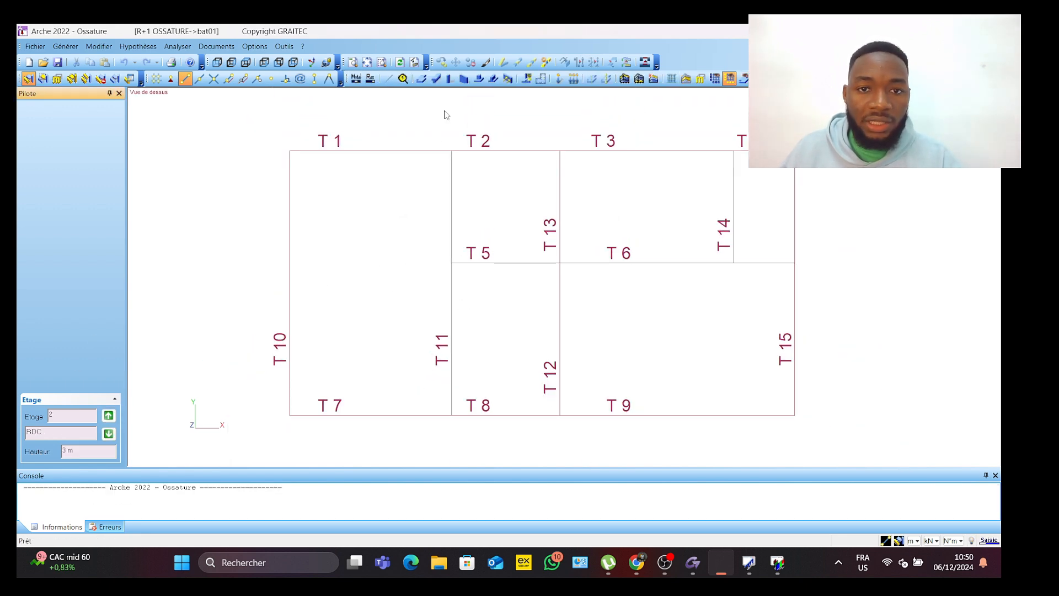
Step: Show the slab elements and the beam dimensions on the RDC plan through the display options
click(414, 63)
scroll(395, 237, up, 2)
scroll(396, 254, down, 2)
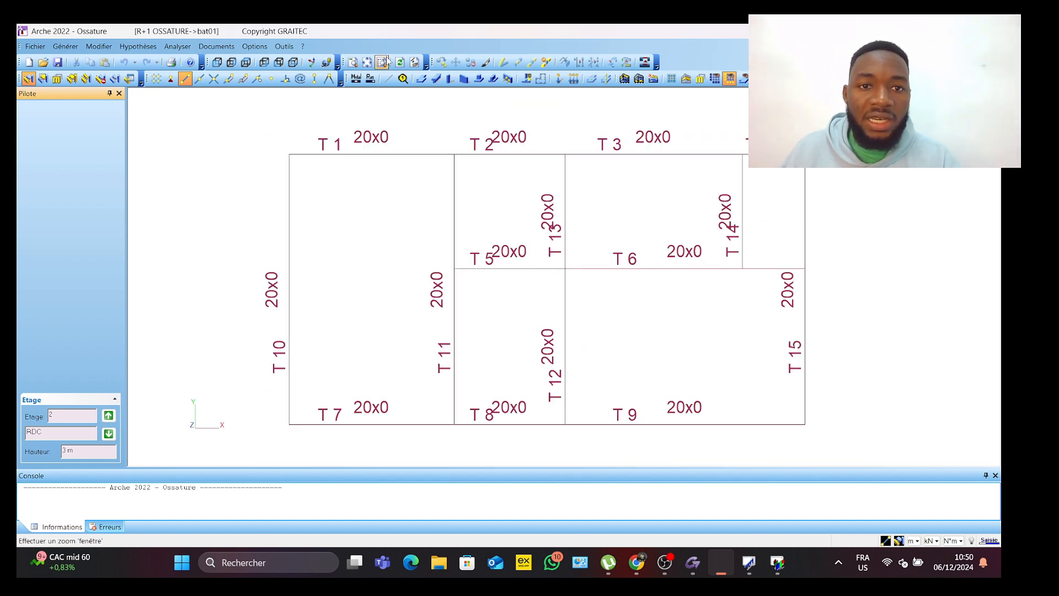
click(255, 46)
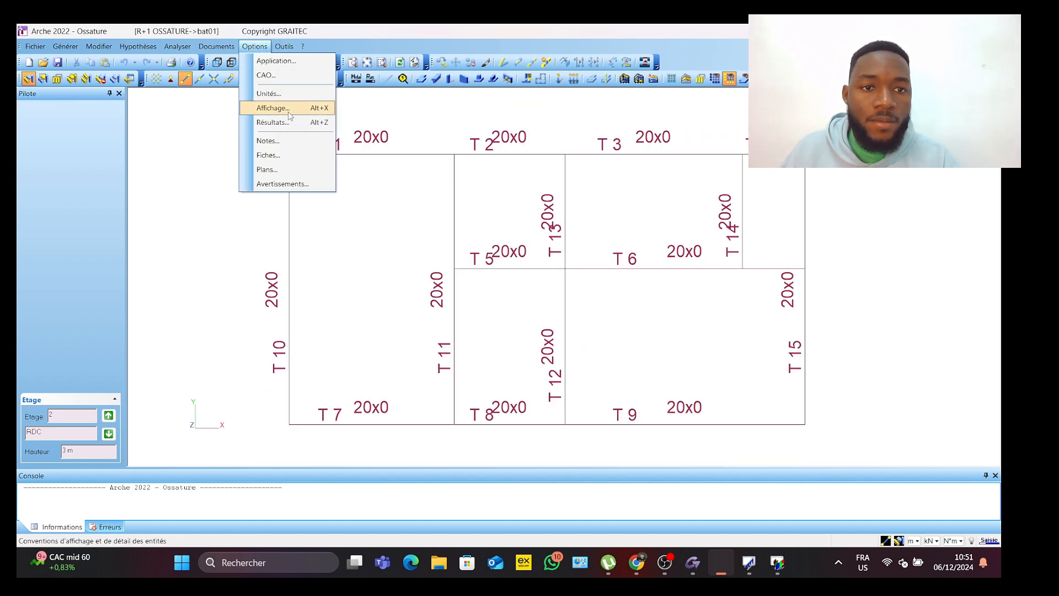
click(293, 106)
click(462, 210)
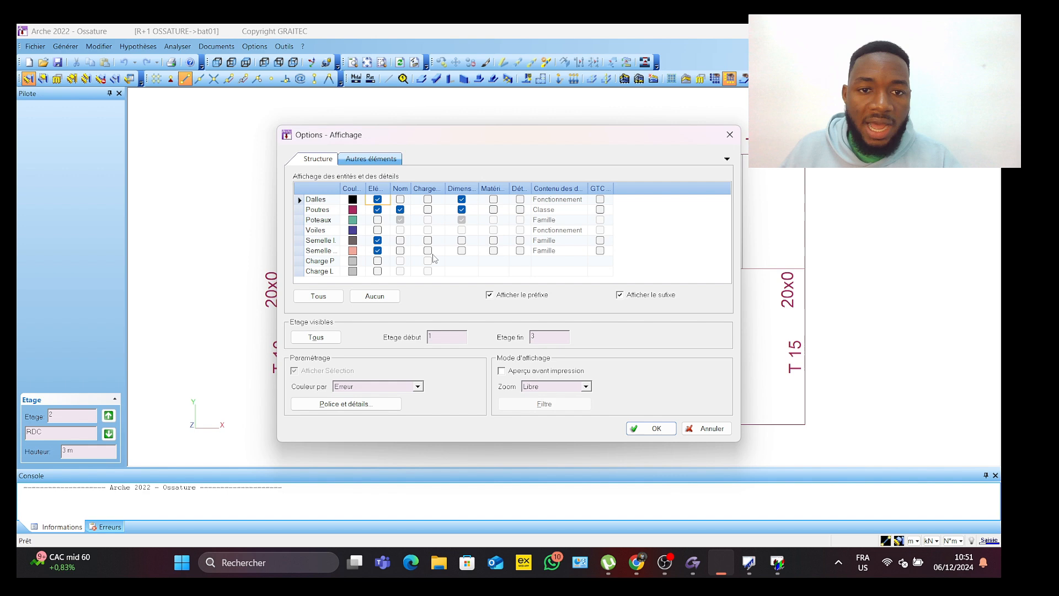
click(649, 426)
scroll(450, 231, up, 1)
scroll(374, 168, down, 1)
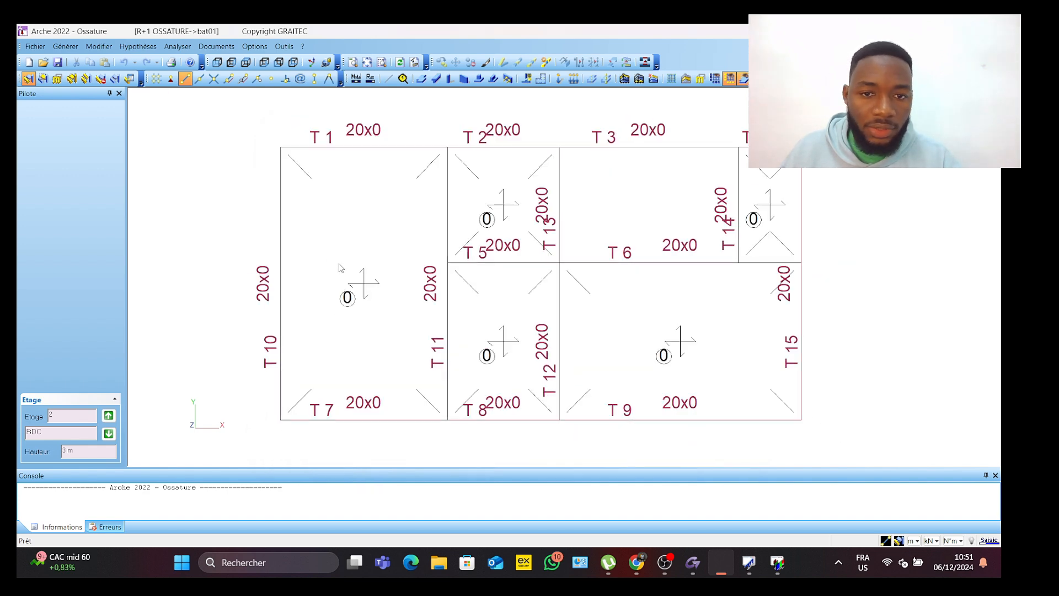
Step: Display the ETAGE1 storey to examine its slab thicknesses and span directions, and return to the RDC storey
middle_drag(339, 264, 490, 264)
scroll(519, 247, down, 2)
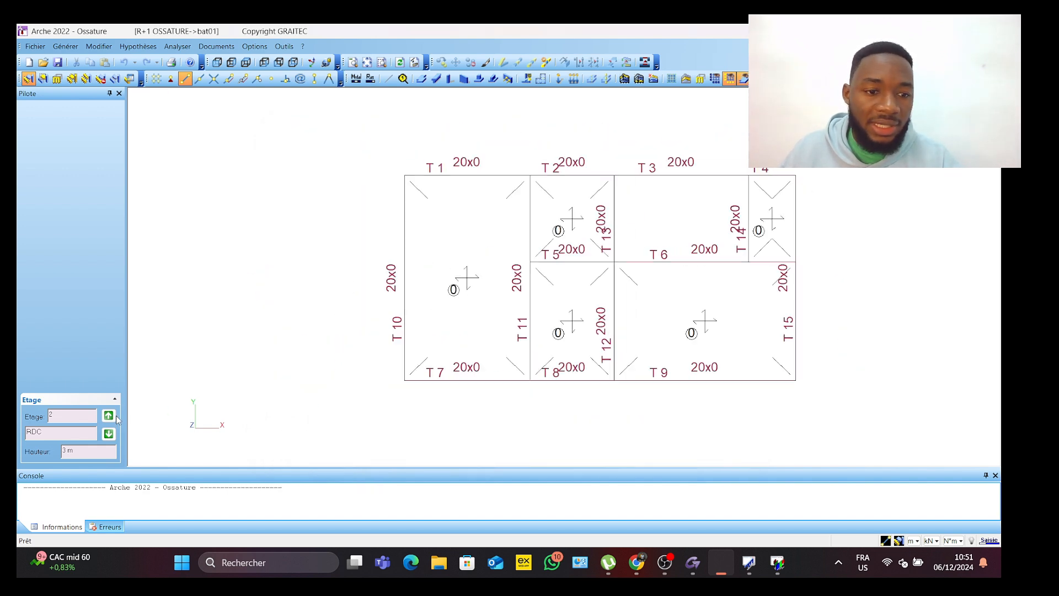
click(109, 415)
scroll(518, 206, up, 2)
scroll(452, 232, up, 1)
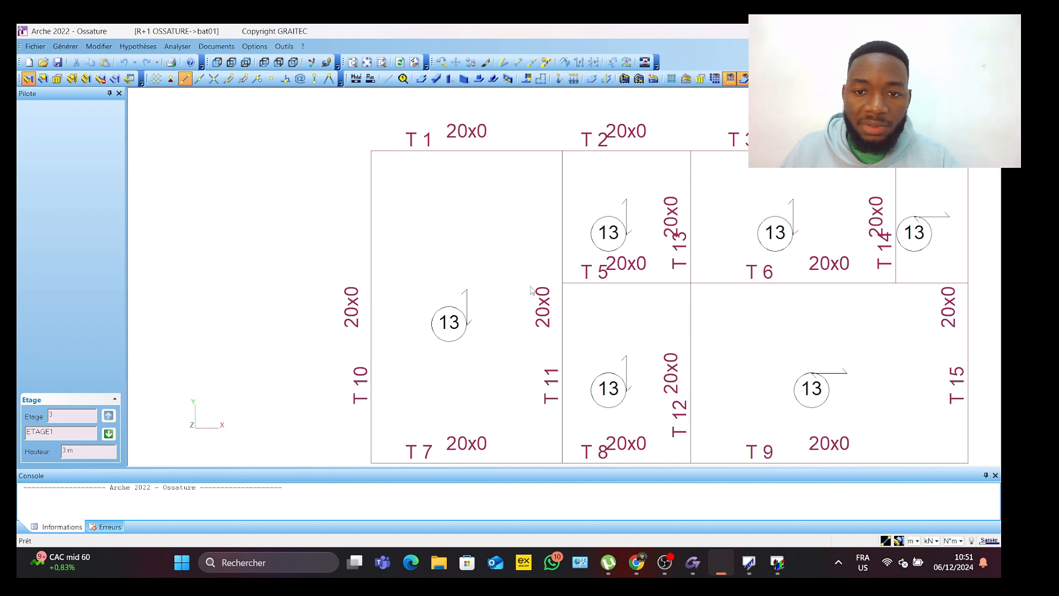
scroll(539, 260, down, 3)
middle_drag(587, 280, 549, 256)
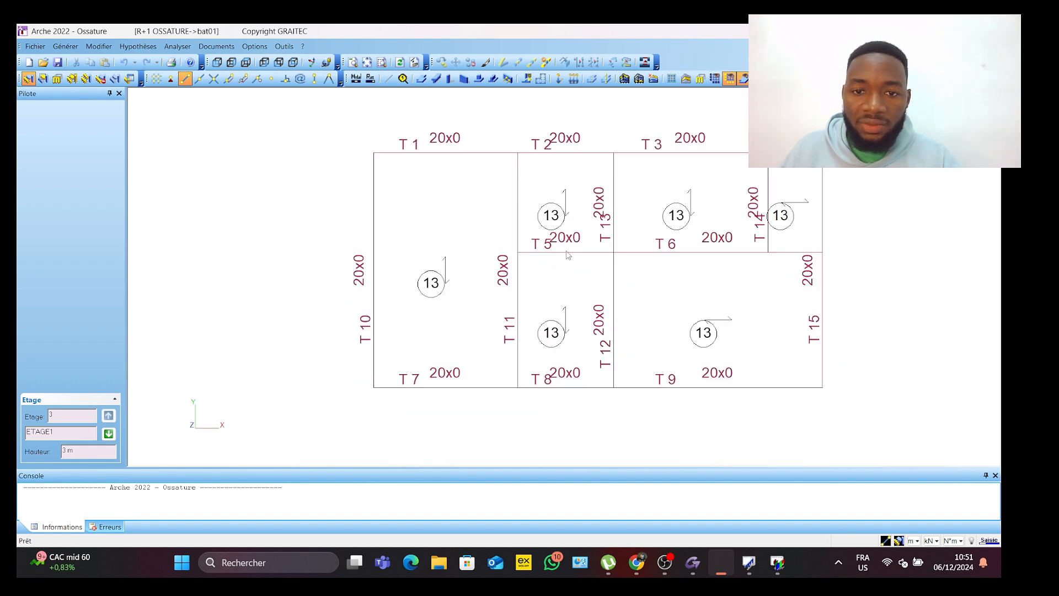
click(108, 434)
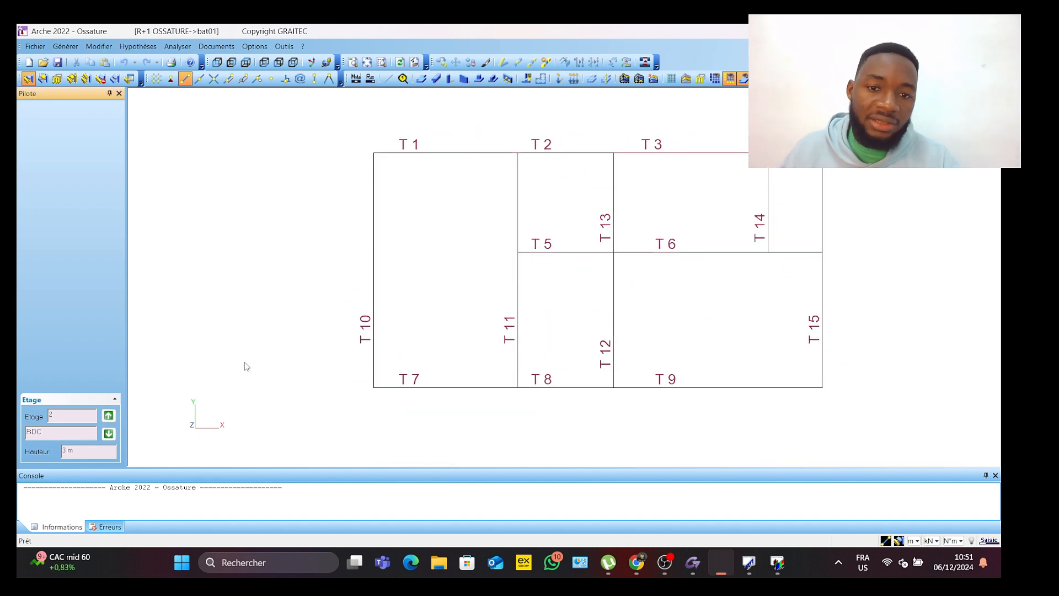
Step: Verify the structural model for errors and run the load calculation of the building
scroll(458, 260, up, 1)
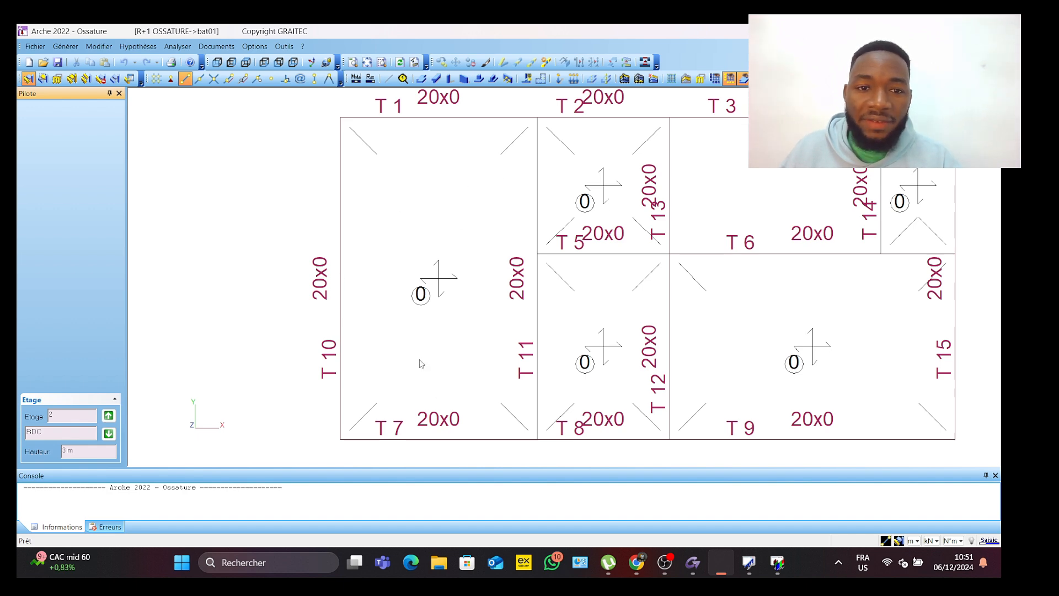
scroll(488, 256, down, 4)
middle_drag(617, 272, 530, 271)
middle_drag(393, 193, 421, 218)
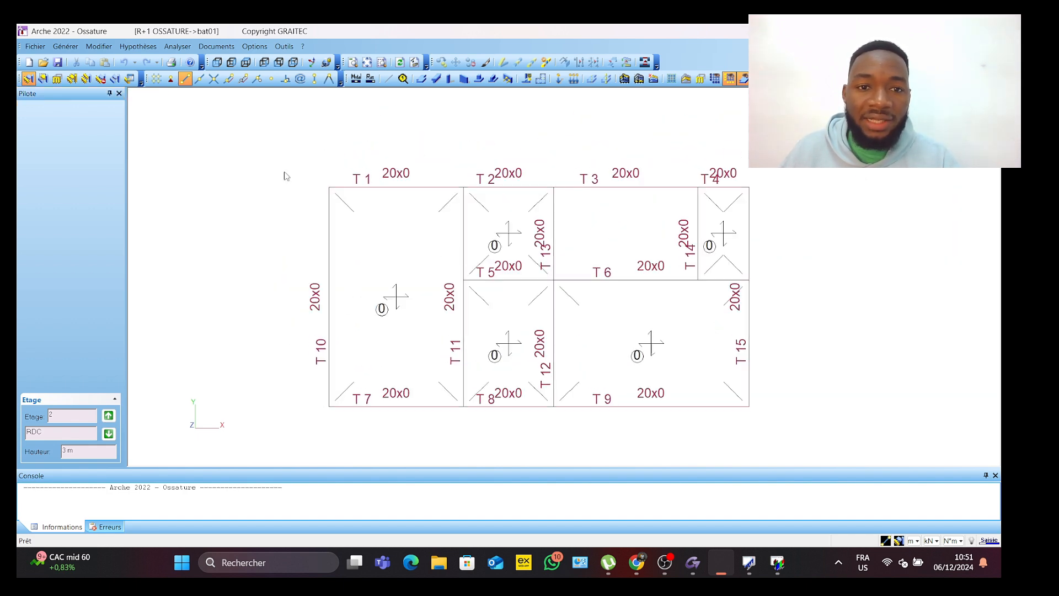
click(371, 81)
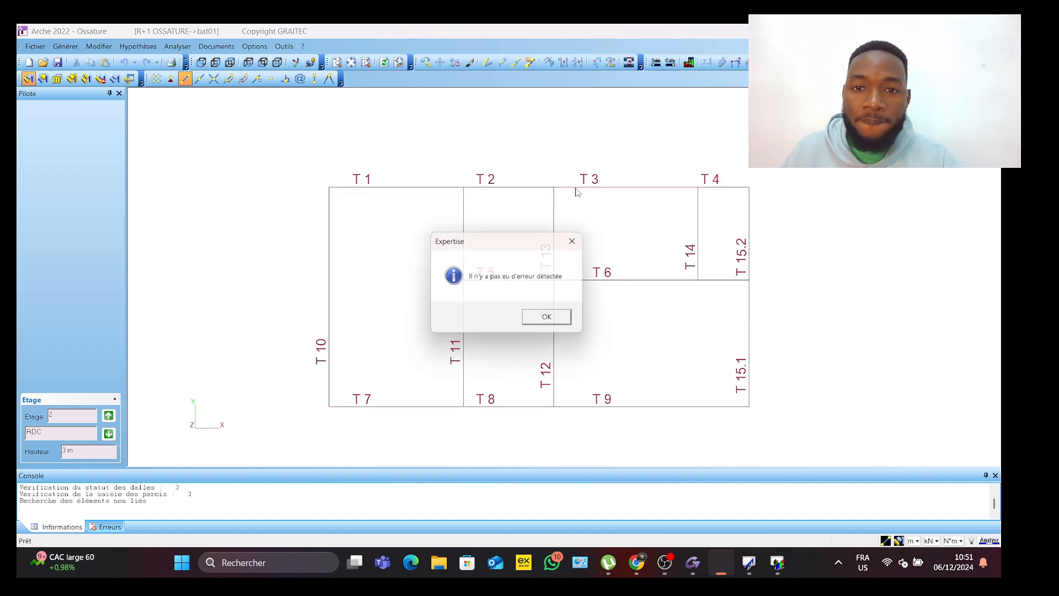
click(551, 320)
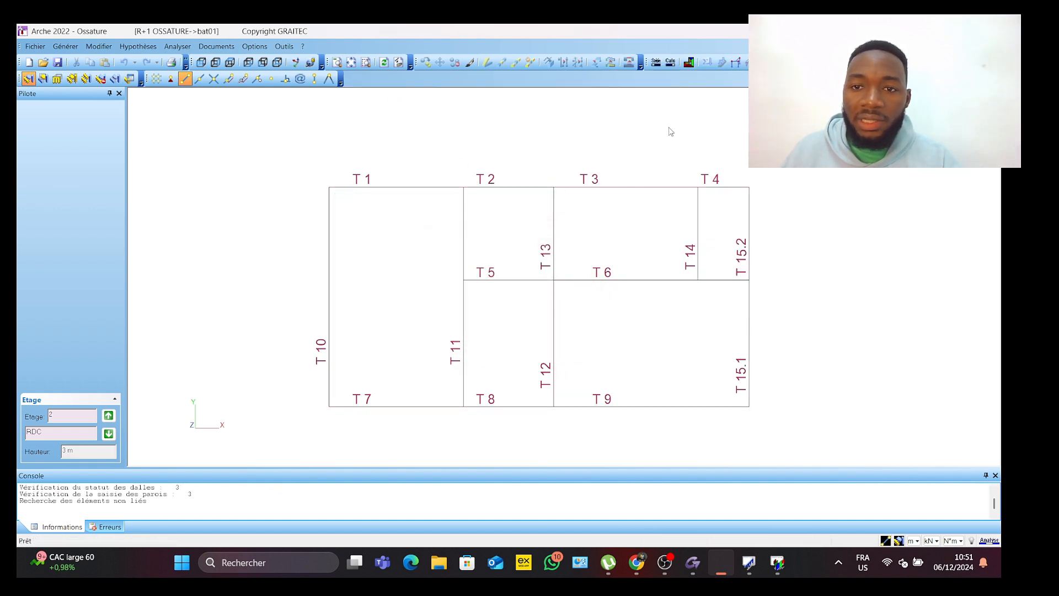
click(670, 63)
click(539, 320)
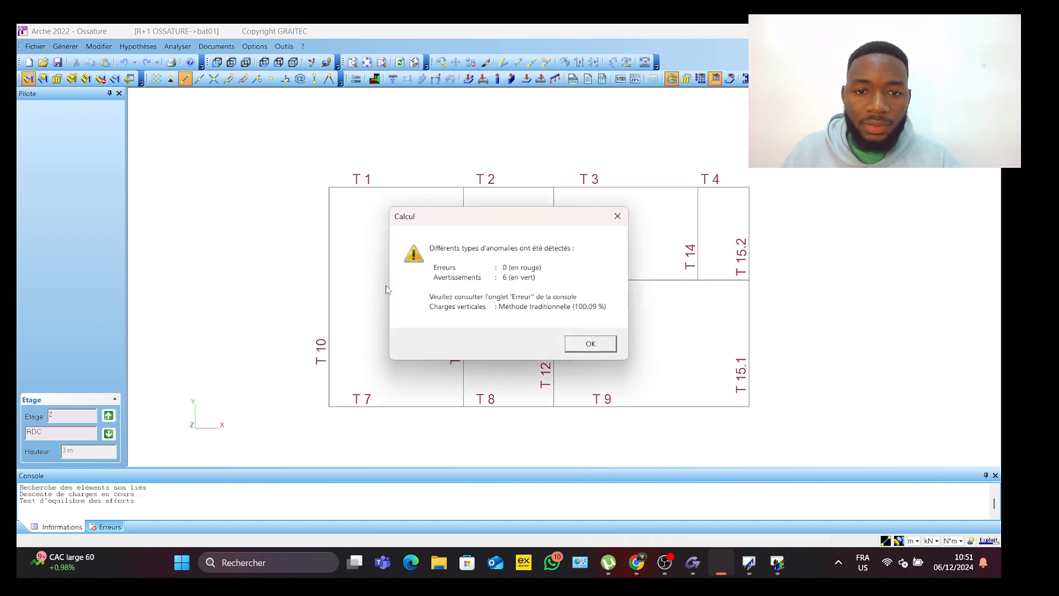
click(601, 347)
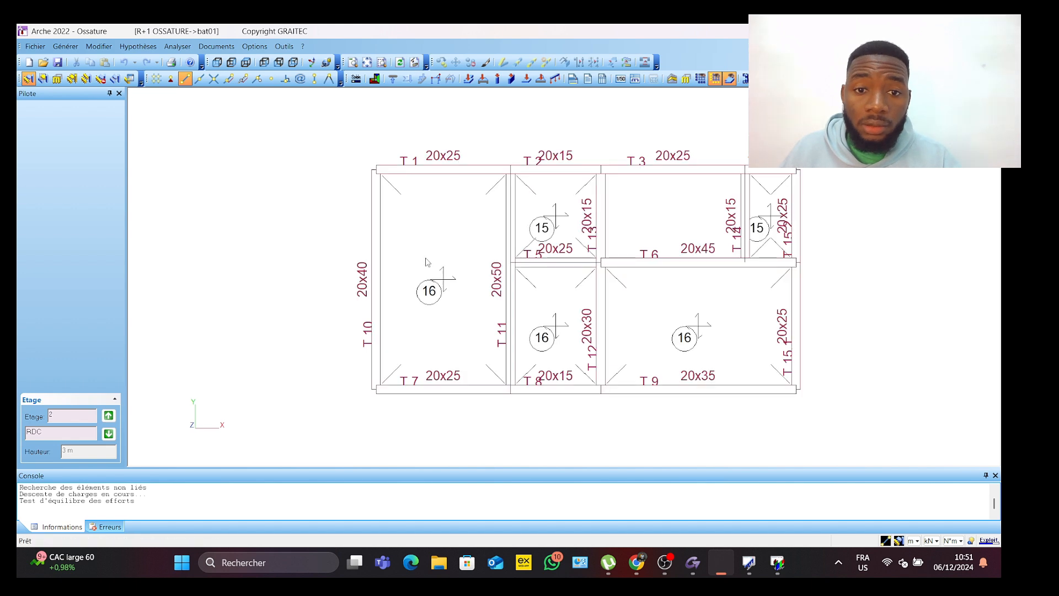
Step: Close the RDC beam T 11 session in Arche Poutre EC2 and import its concrete section and reinforcement changes into the structural model
scroll(439, 257, up, 1)
middle_drag(452, 281, 443, 294)
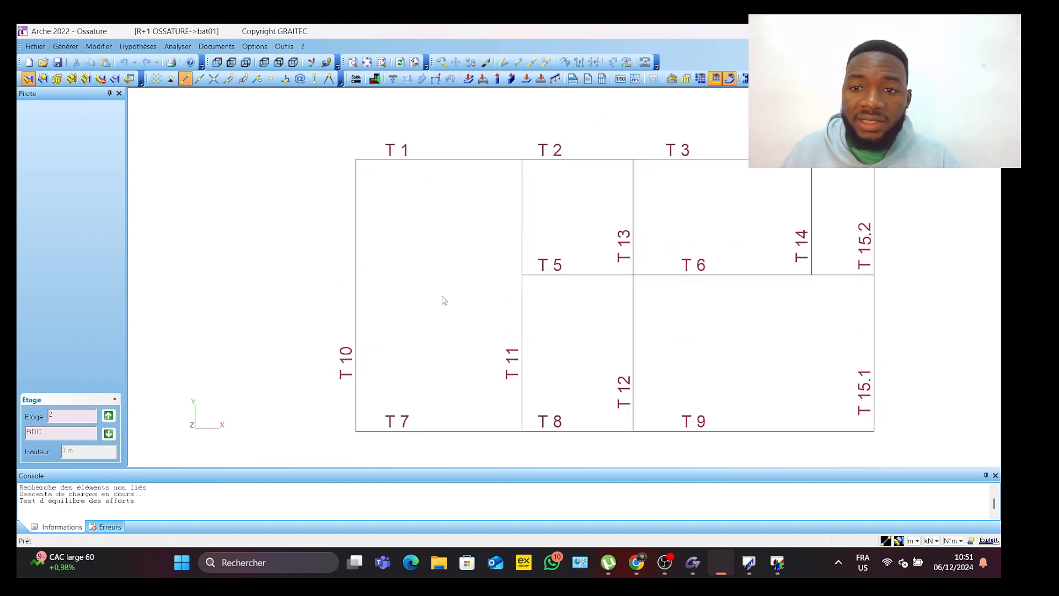
scroll(563, 307, down, 1)
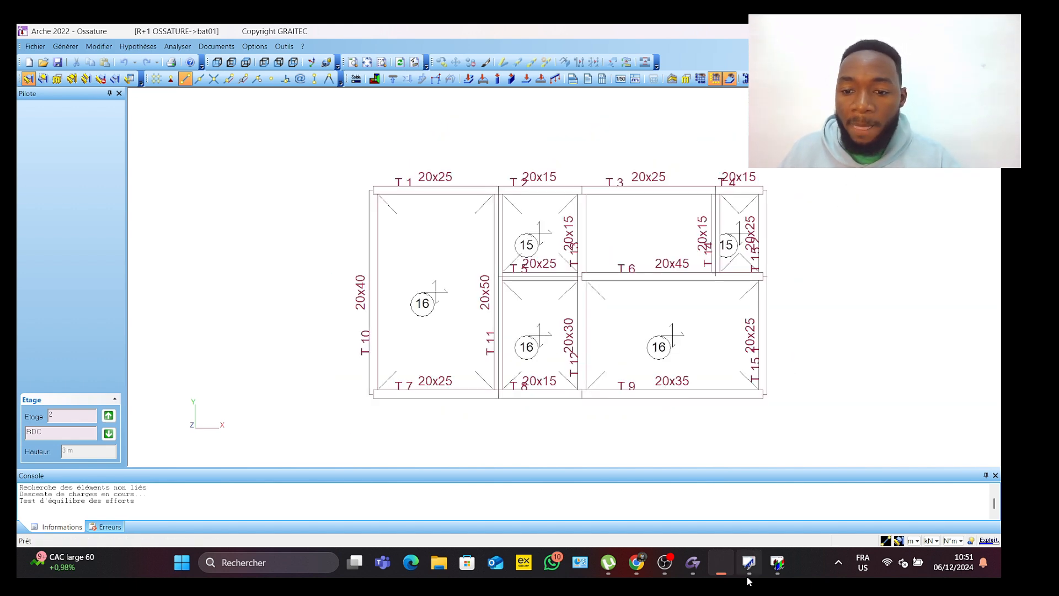
click(747, 564)
drag(461, 378, 480, 357)
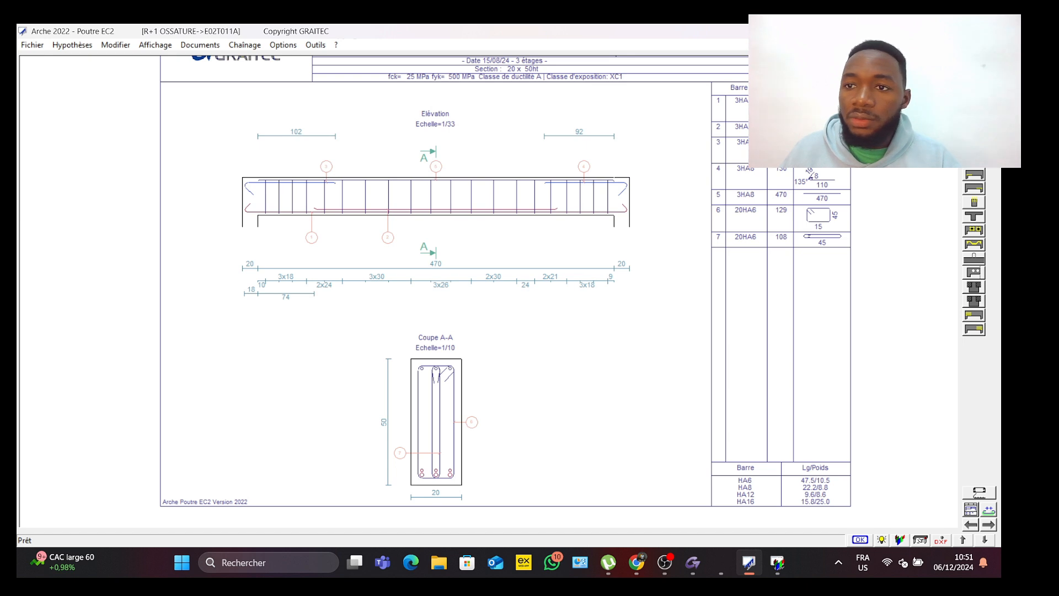
key(alt+F4)
click(526, 345)
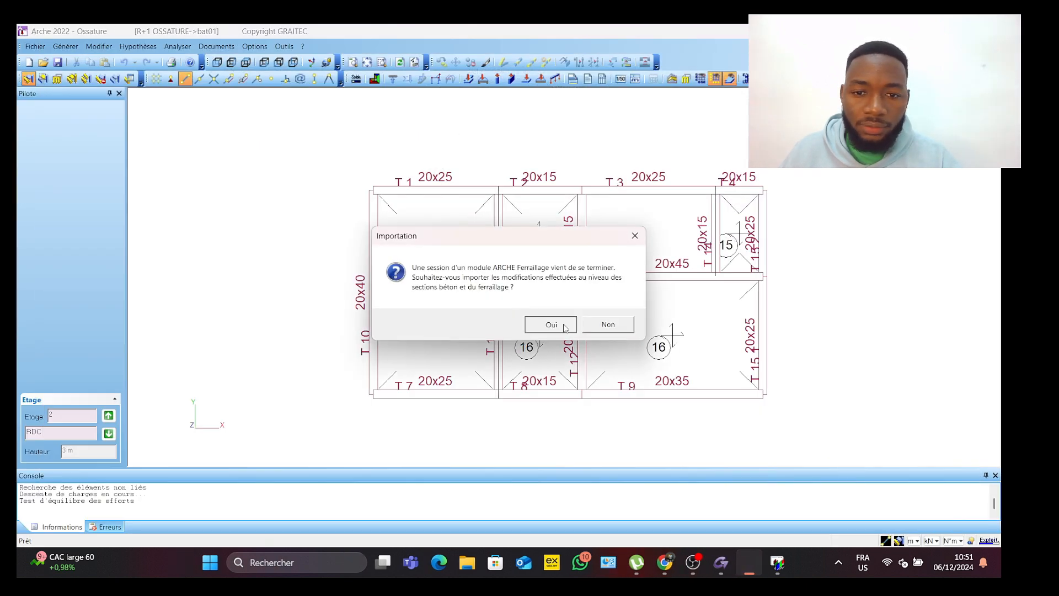
click(564, 325)
click(551, 319)
Step: Display the ETAGE1 storey and open its 20x50 beam T 11 in the reinforcement module
scroll(478, 293, up, 1)
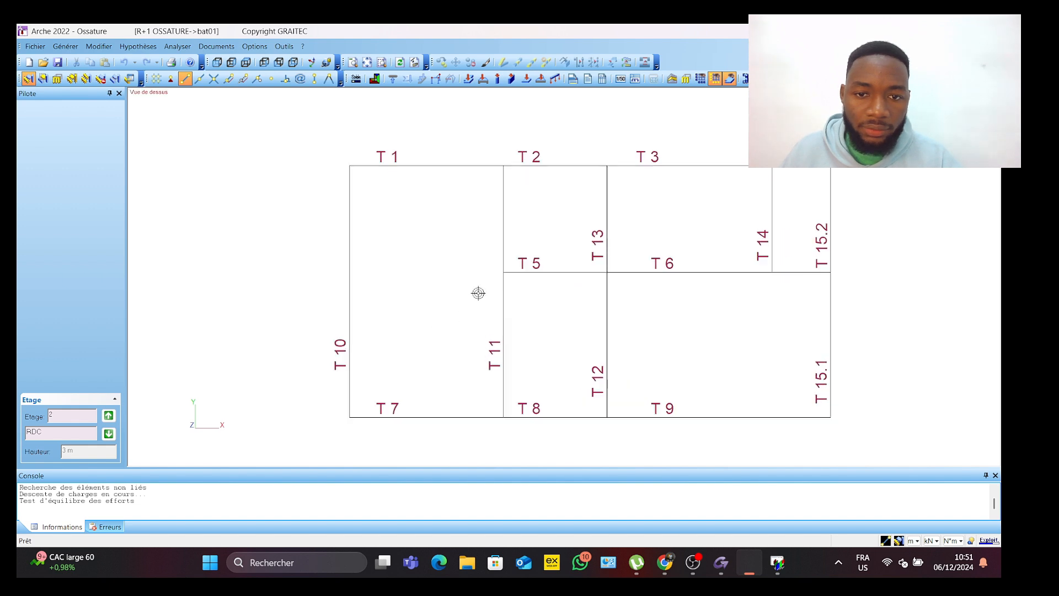
click(108, 414)
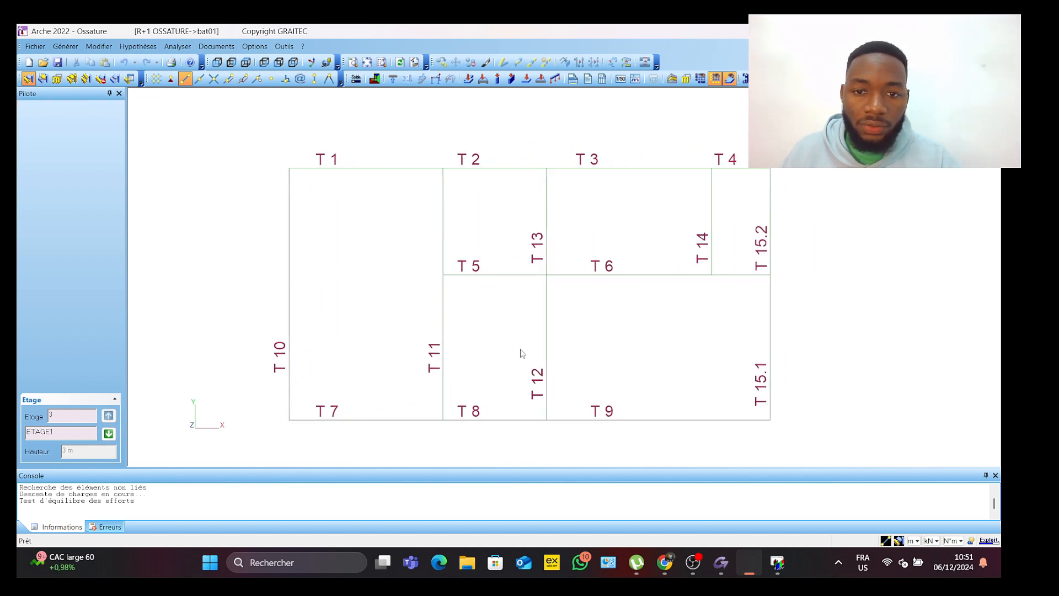
click(443, 289)
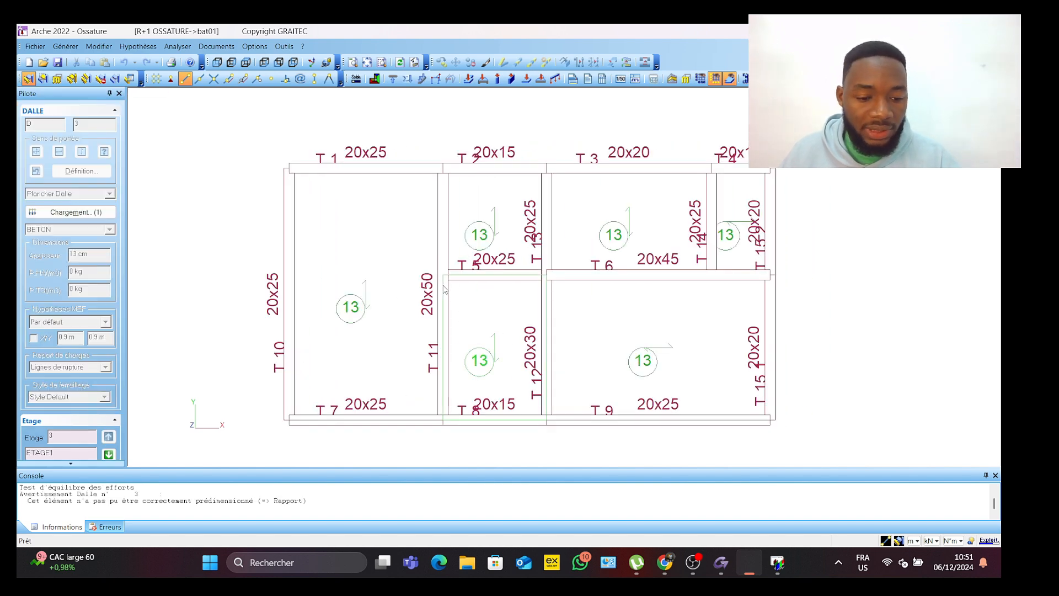
click(449, 286)
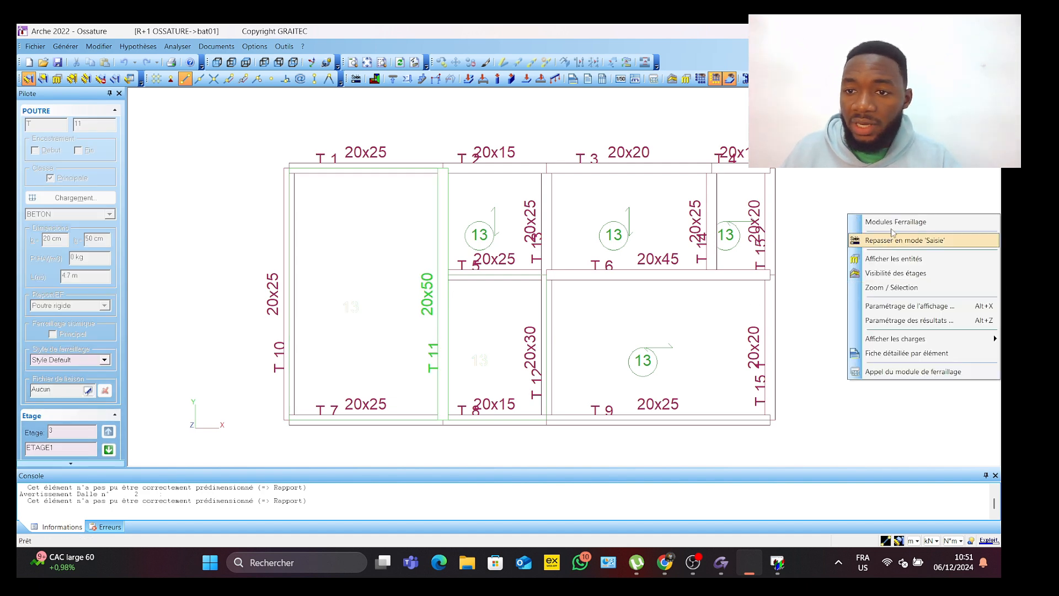
click(916, 373)
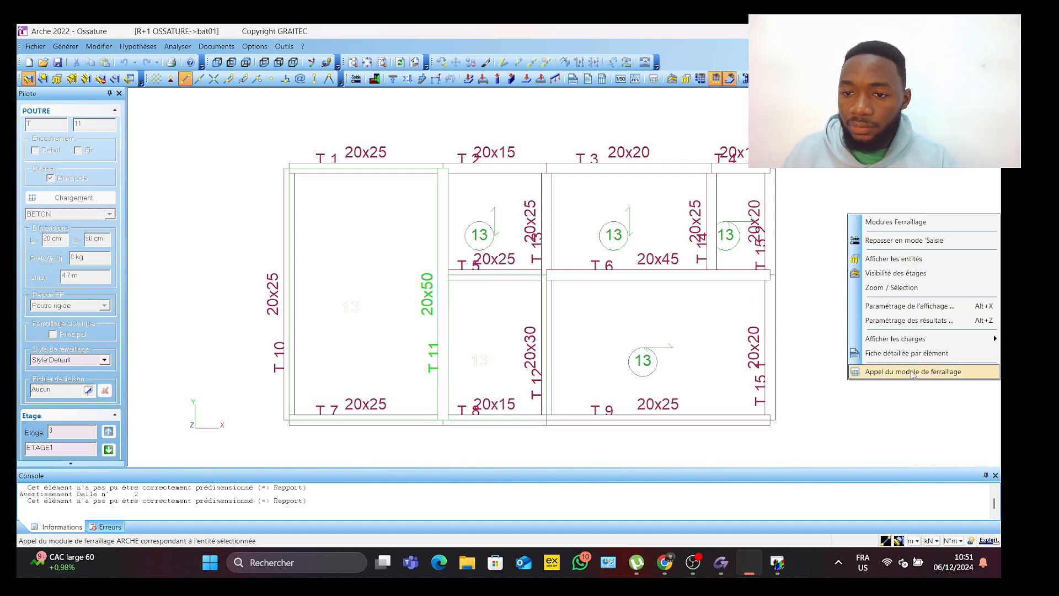
Step: Examine section A-A of the ETAGE1 beam T 11 and read its warning history report
scroll(444, 432, up, 5)
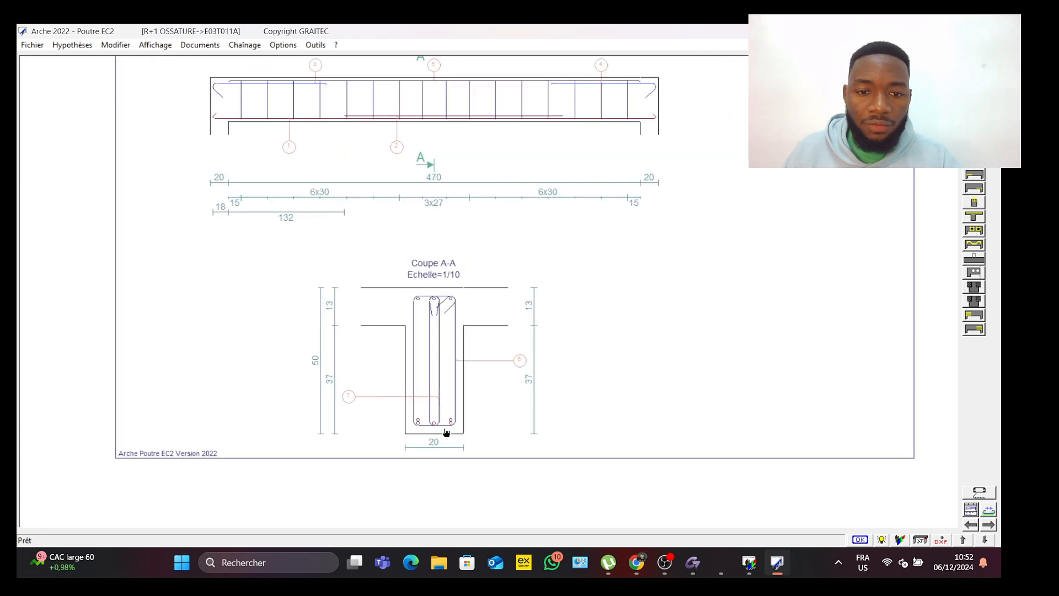
scroll(444, 442, down, 4)
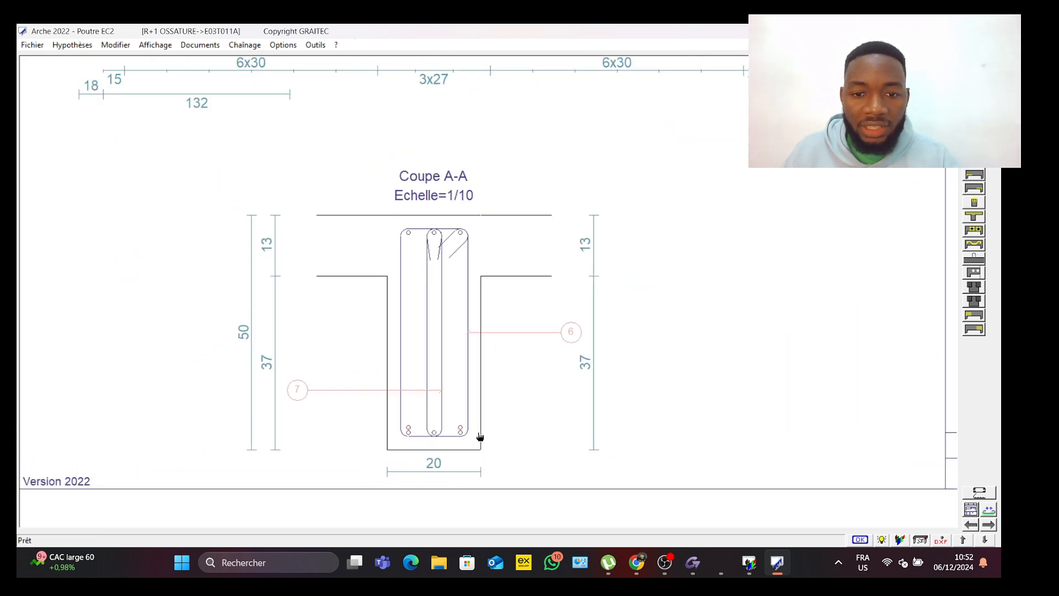
click(876, 538)
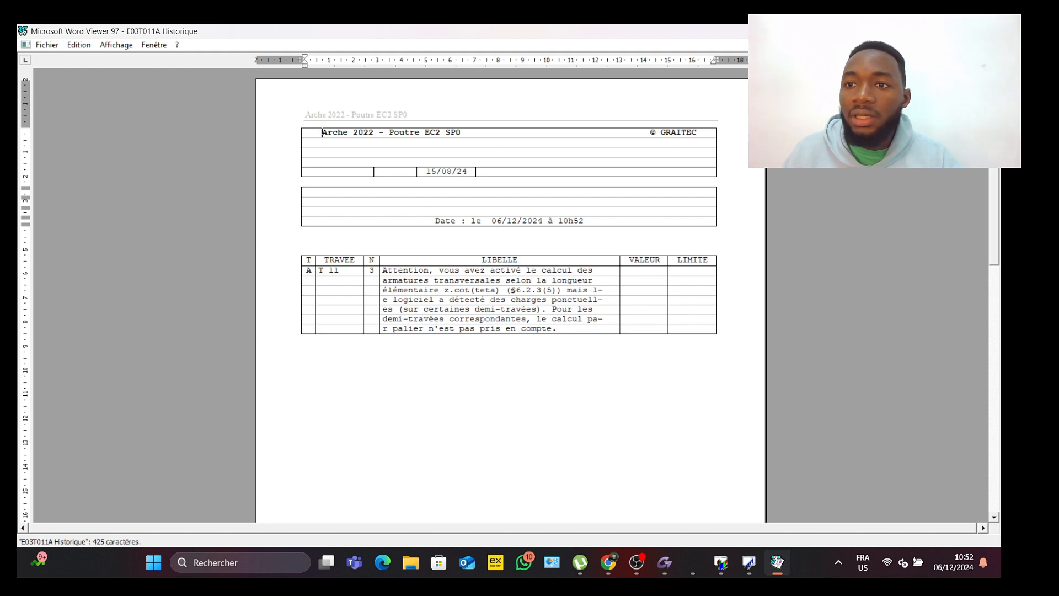
key(alt+F4)
Step: Disable the transverse reinforcement calculation by elementary length z.cotθ (§6.2.3(5)), recalculate beam T 11 and review its reinforcement drawing
click(72, 45)
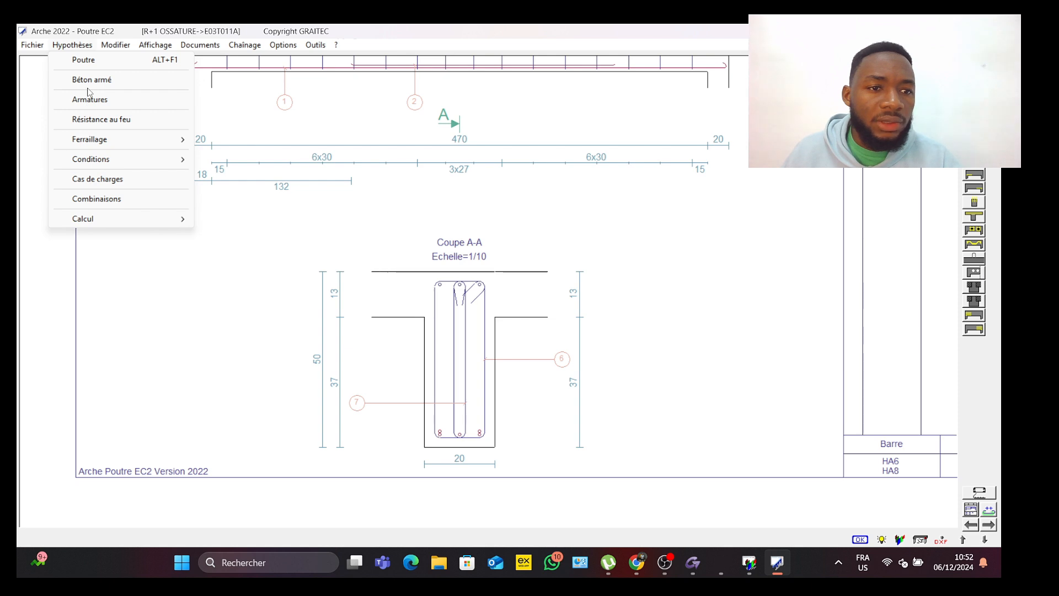
mouse_move(110, 141)
click(238, 143)
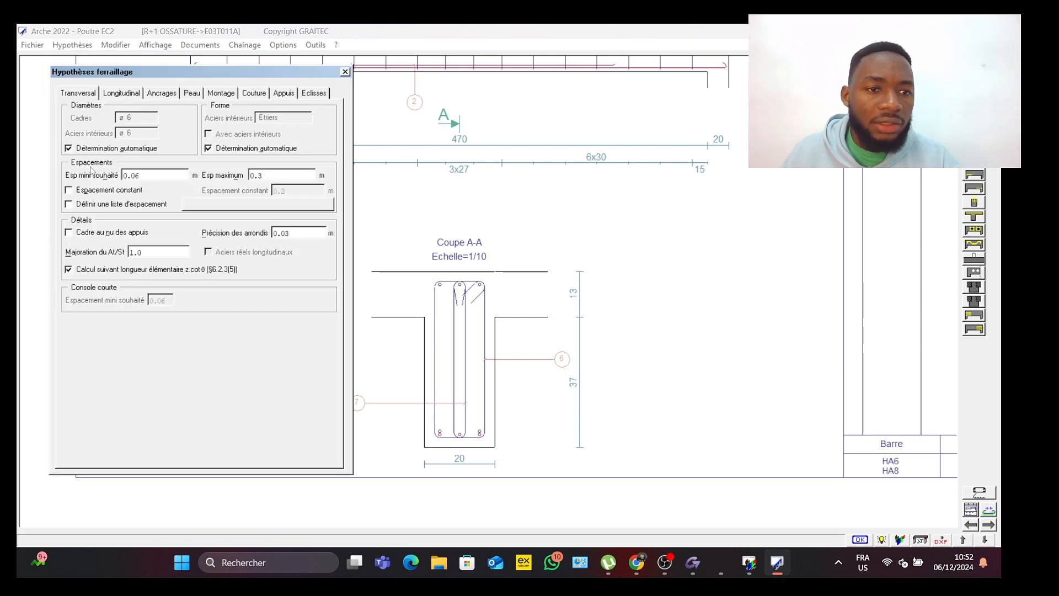
click(68, 270)
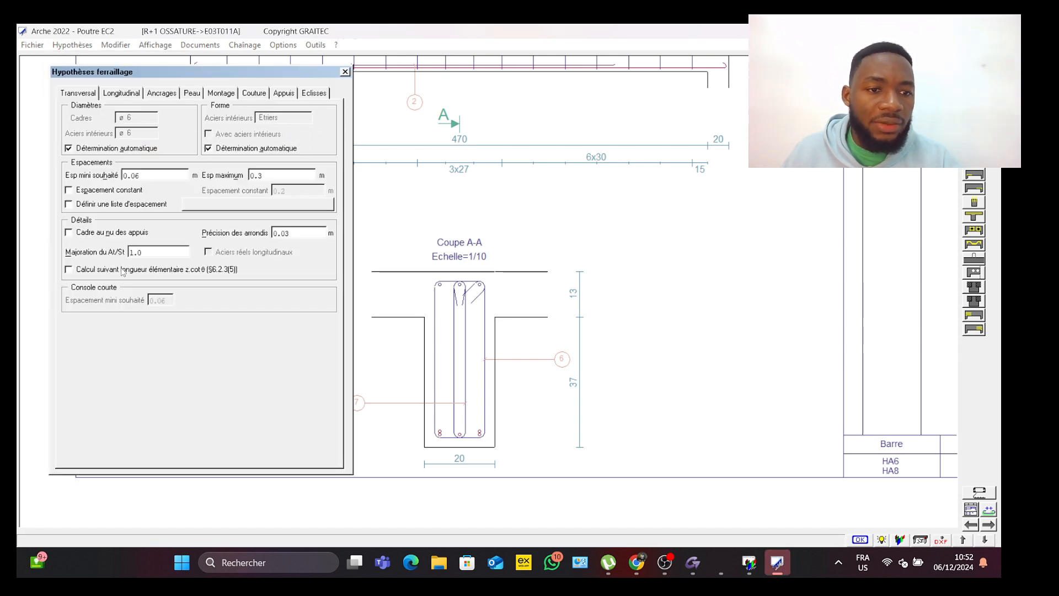
click(345, 72)
click(860, 539)
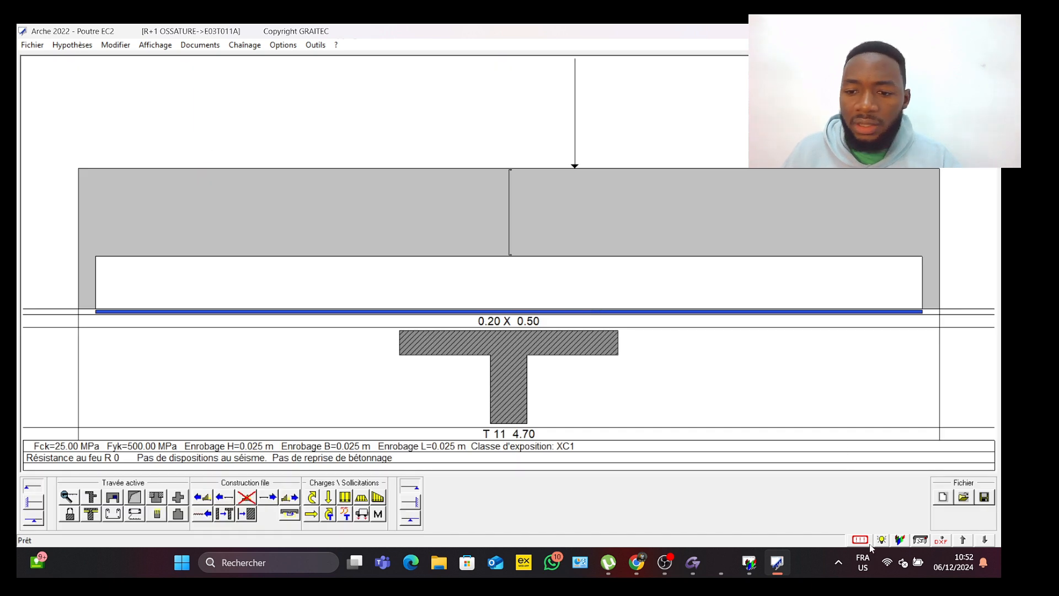
scroll(423, 324, down, 2)
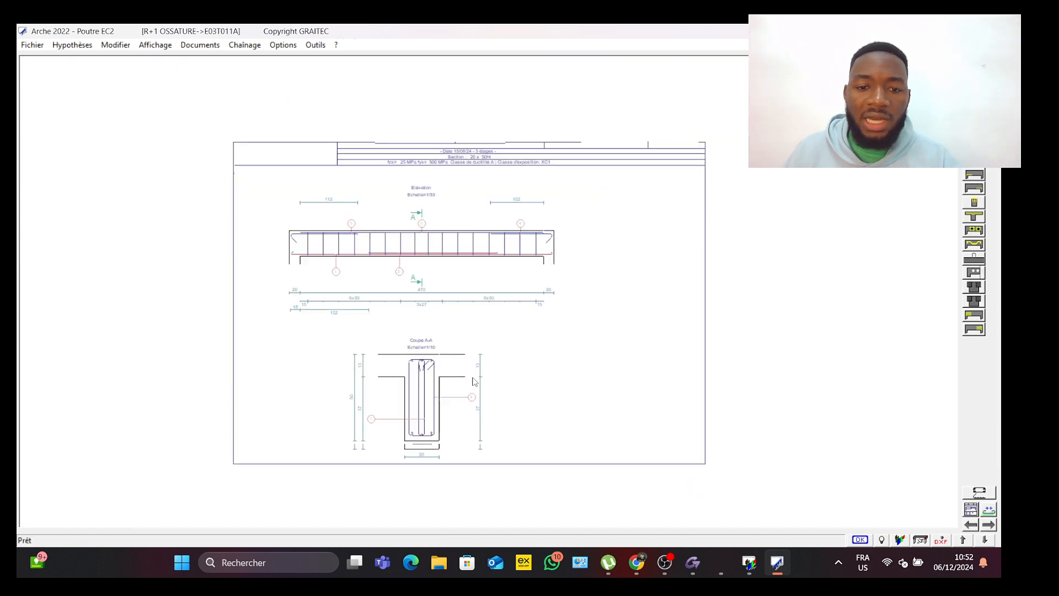
middle_drag(472, 381, 472, 345)
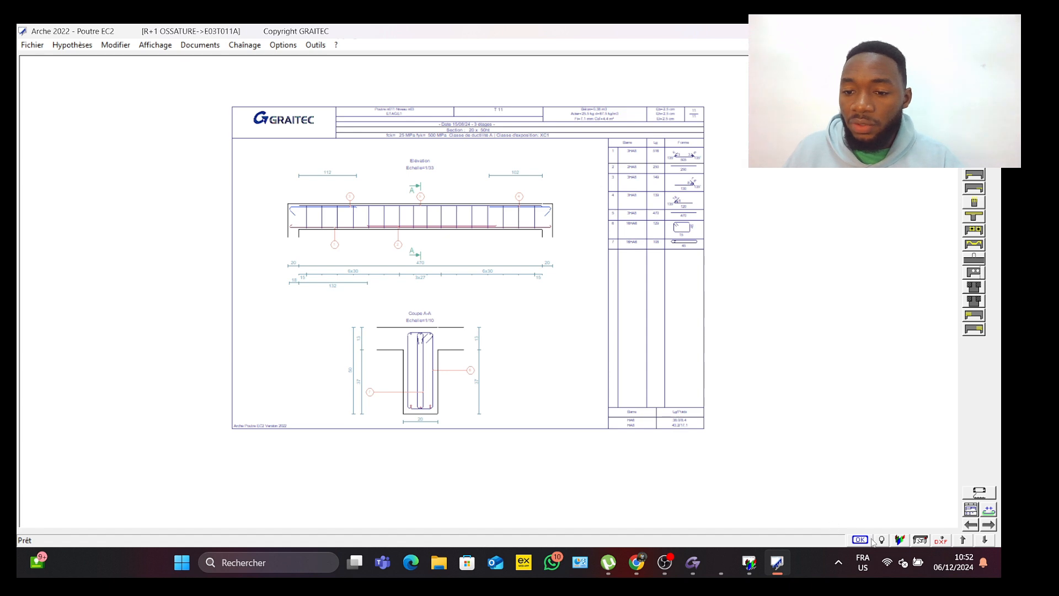
scroll(503, 397, up, 5)
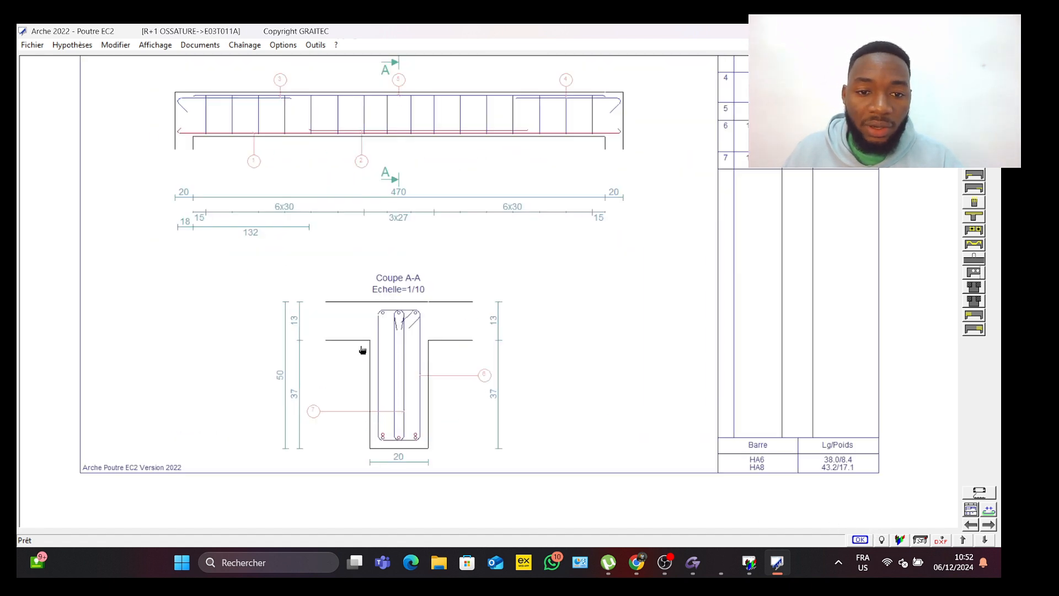
scroll(429, 293, down, 2)
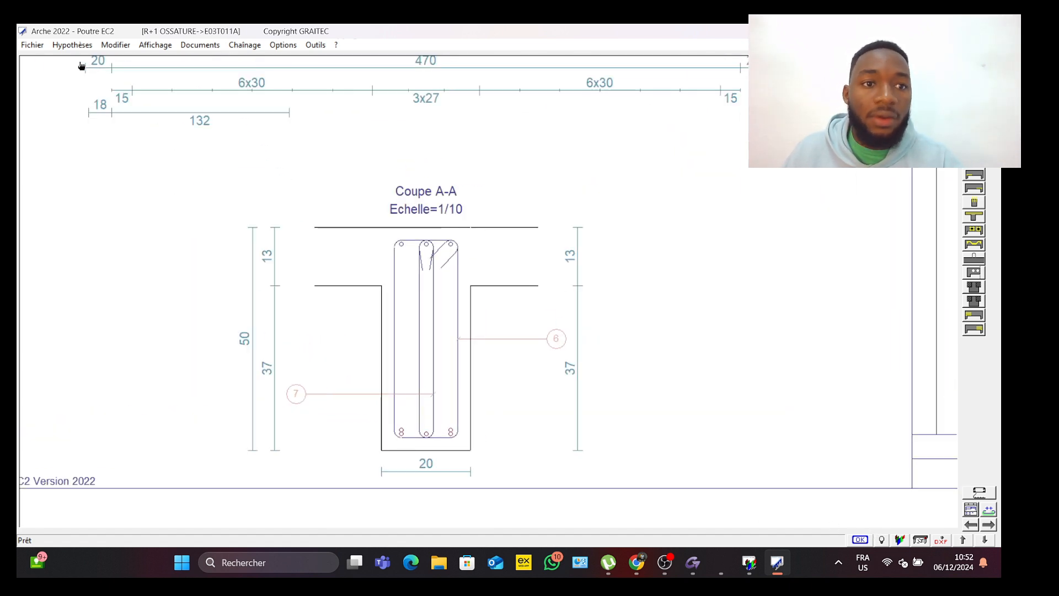
Step: Visualise beam T 11 and its reinforcement in 3D, inspect it from the side, and close the beam module
click(155, 45)
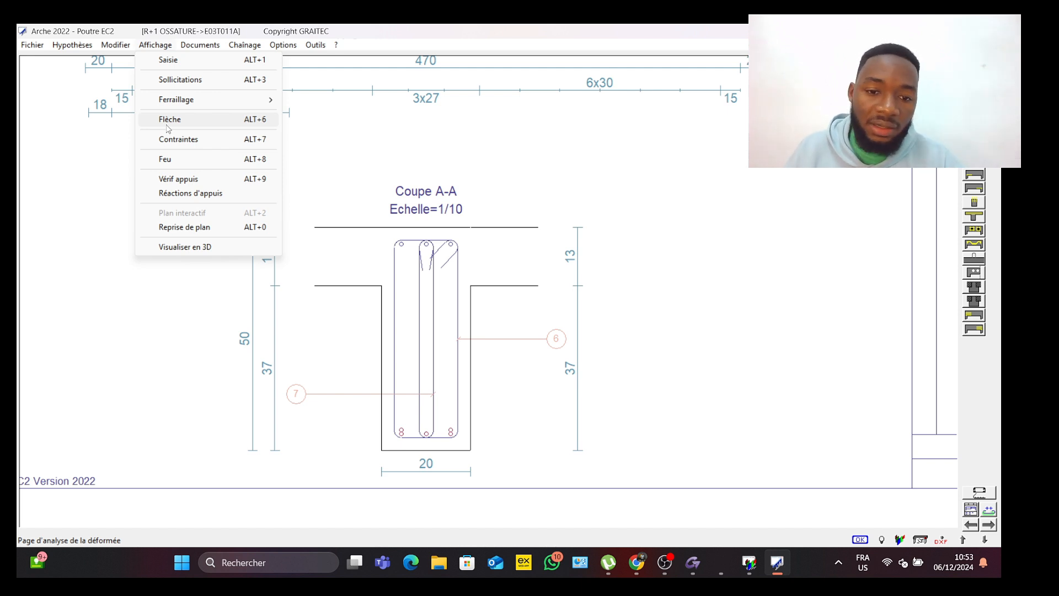
click(142, 137)
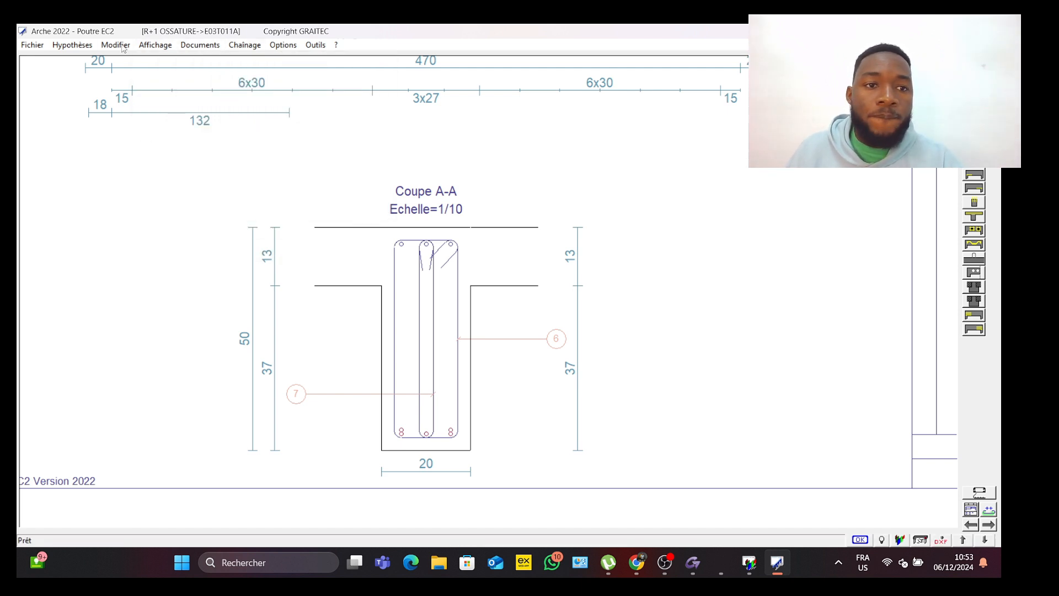
click(143, 50)
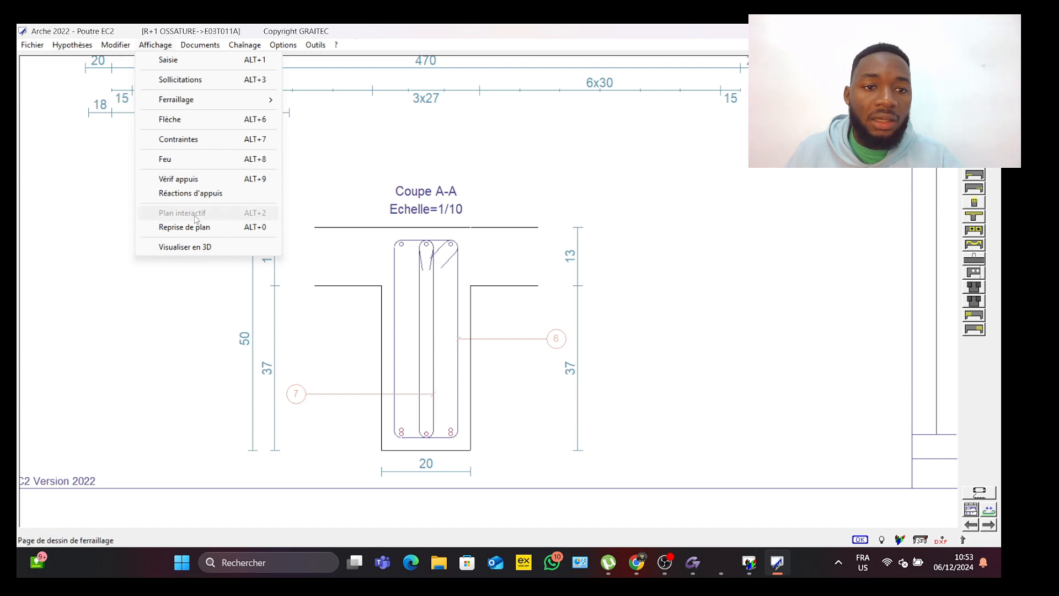
click(199, 250)
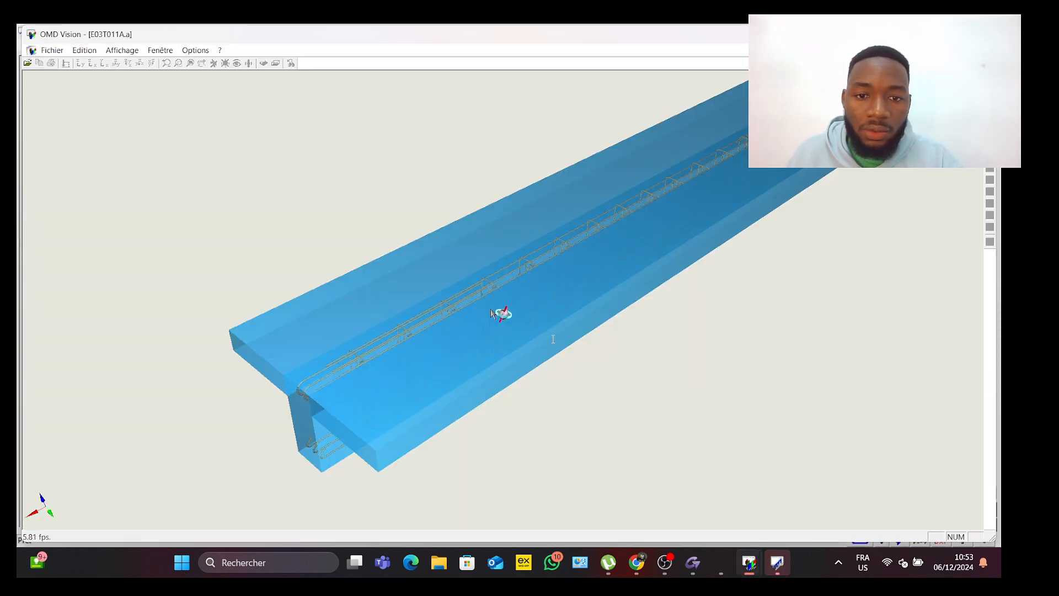
drag(502, 313, 373, 275)
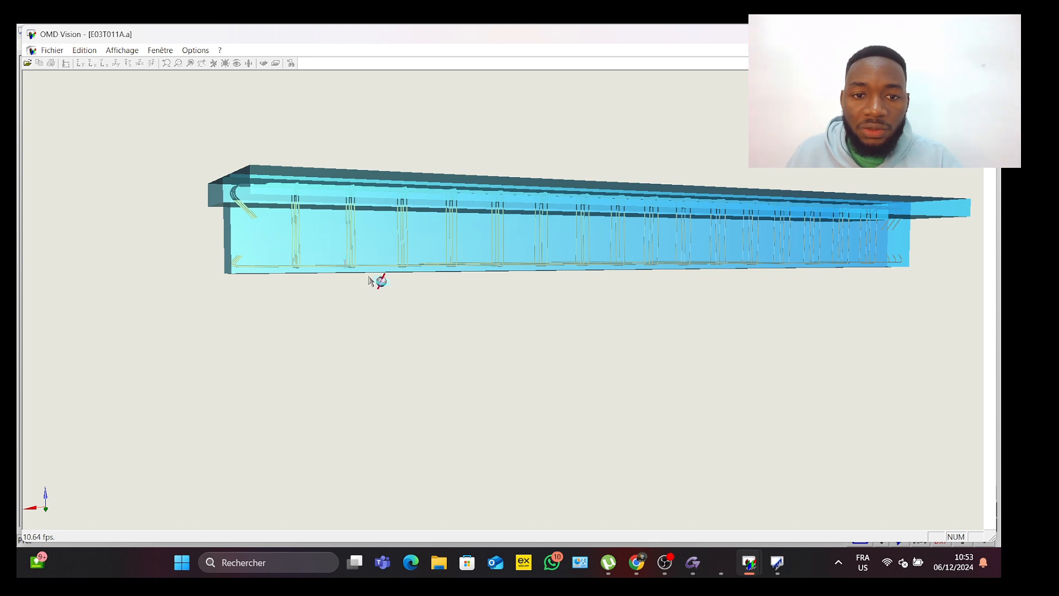
drag(860, 257, 414, 257)
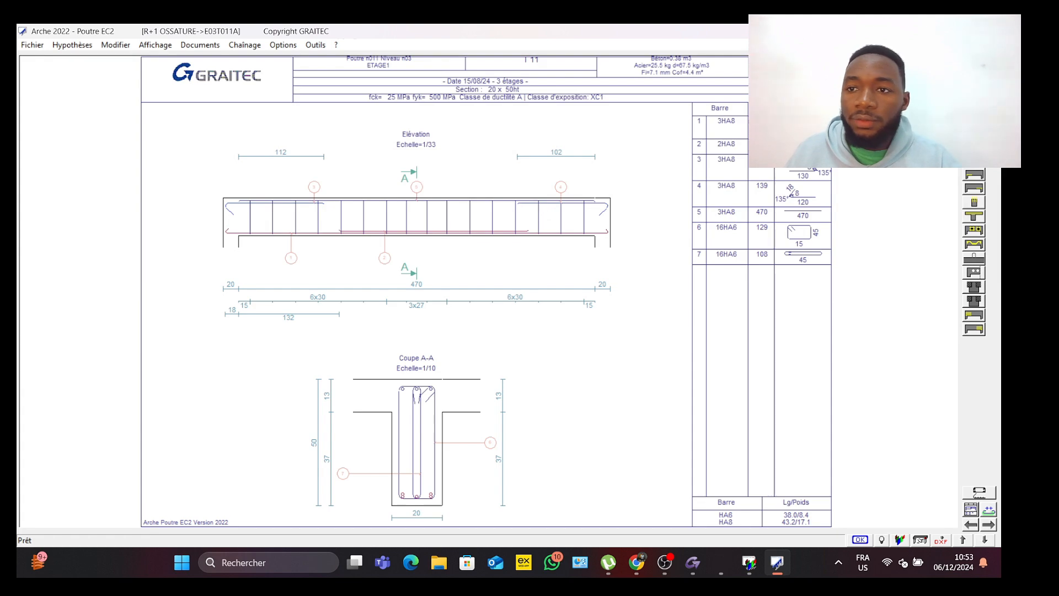
click(985, 31)
click(534, 340)
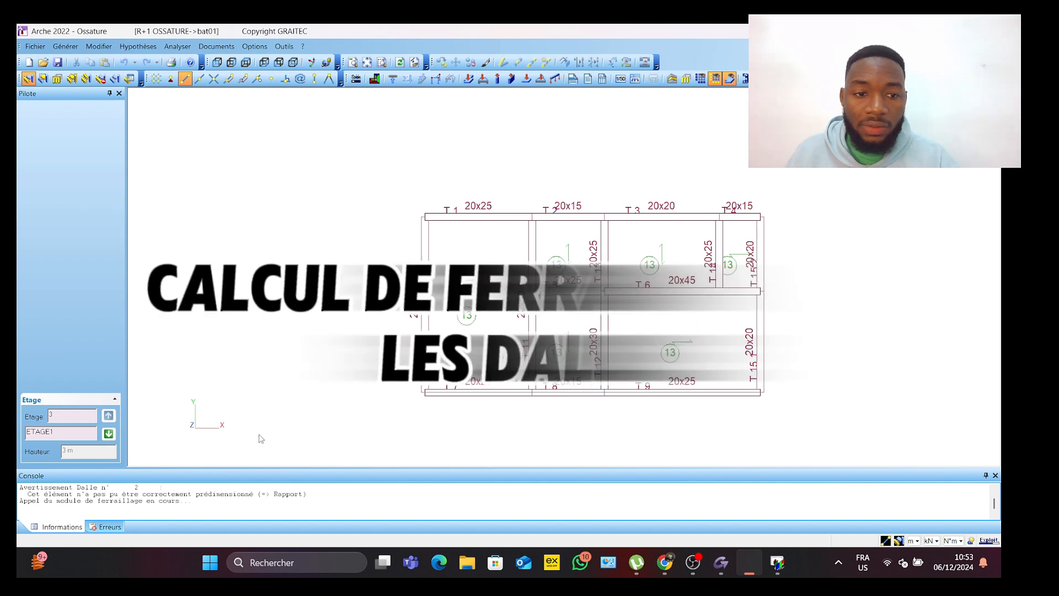
Step: Display the RDC storey and open its large 16 cm slab between T 10 and T 11 in the reinforcement module, imposing continuity on all supports
click(108, 434)
scroll(492, 314, up, 2)
scroll(410, 309, down, 2)
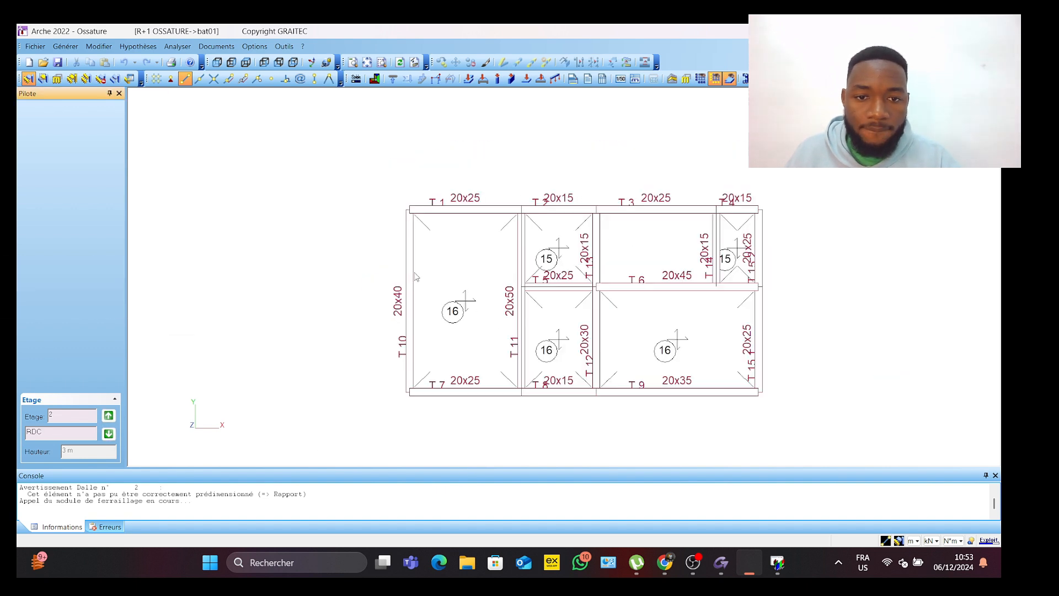
click(433, 306)
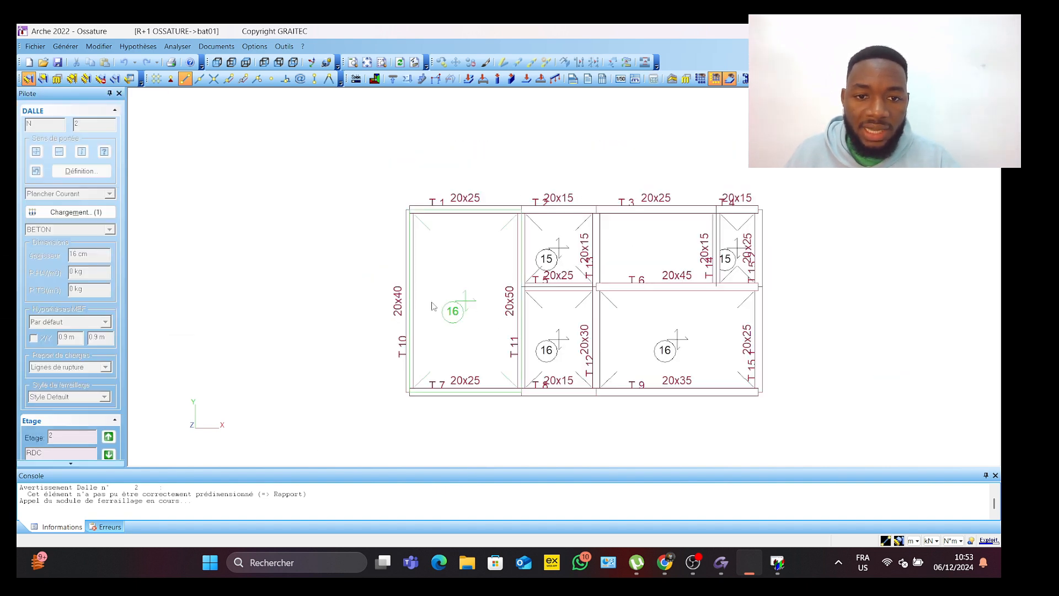
right_click(385, 136)
click(474, 293)
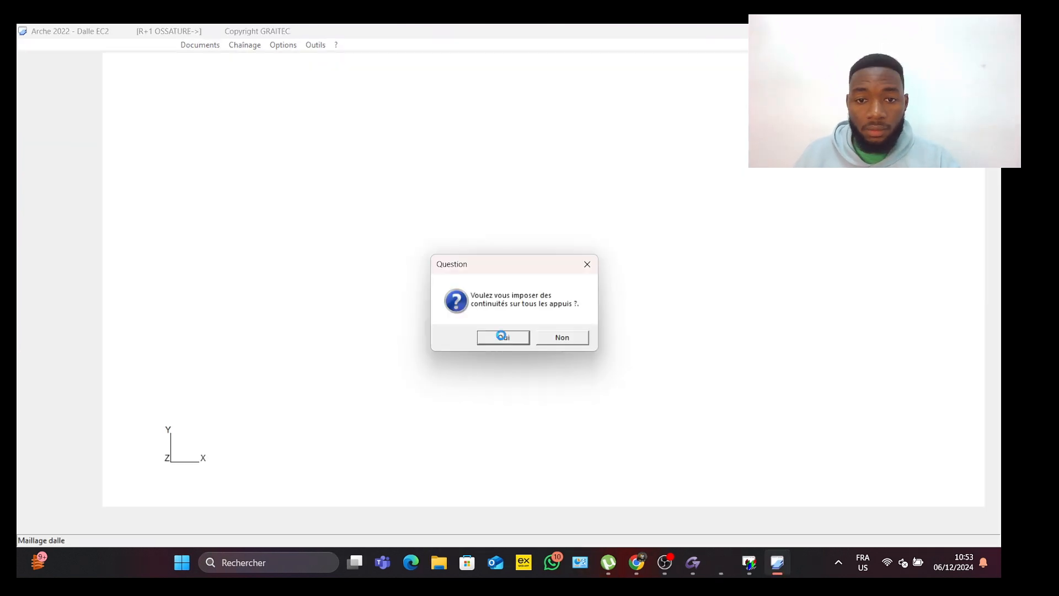
click(499, 336)
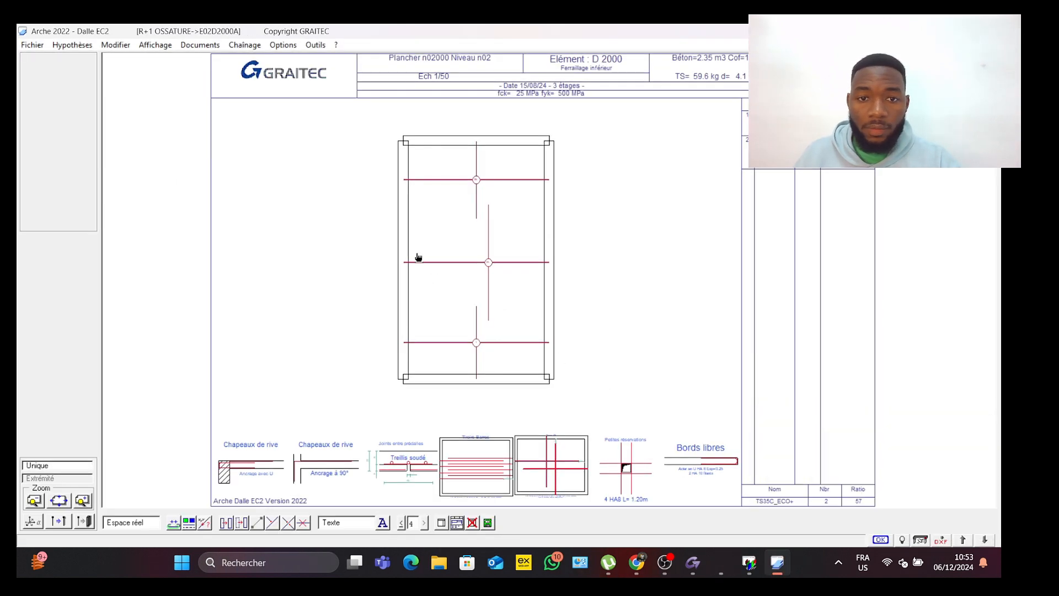
Step: Examine the slab's lower reinforcement drawing, including its welded mesh panels and overall layout
scroll(450, 256, up, 2)
middle_drag(458, 89, 442, 172)
scroll(442, 171, up, 3)
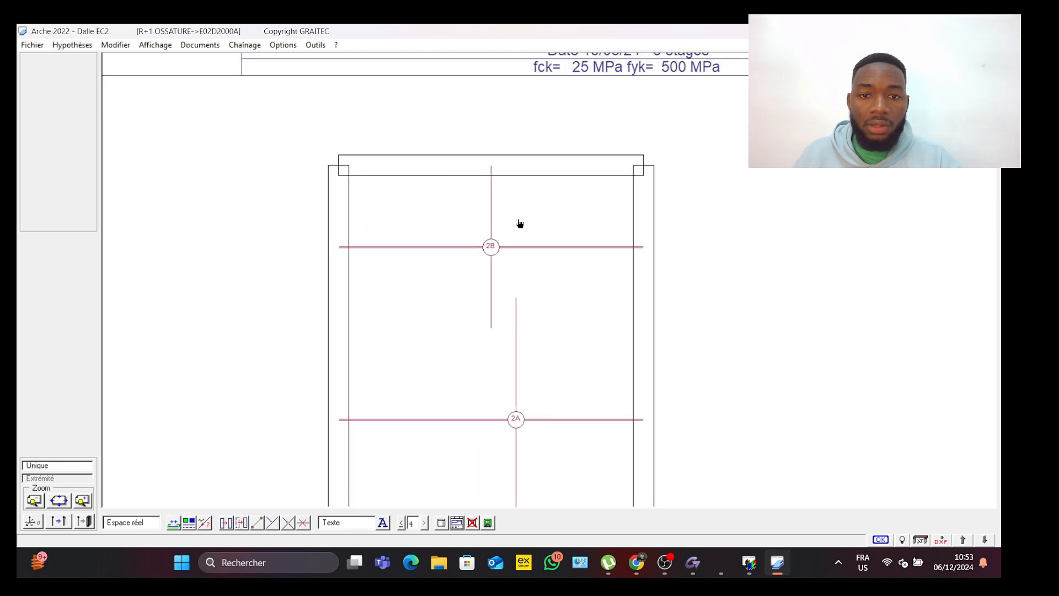
middle_drag(523, 308, 513, 206)
scroll(505, 240, down, 3)
scroll(503, 274, down, 4)
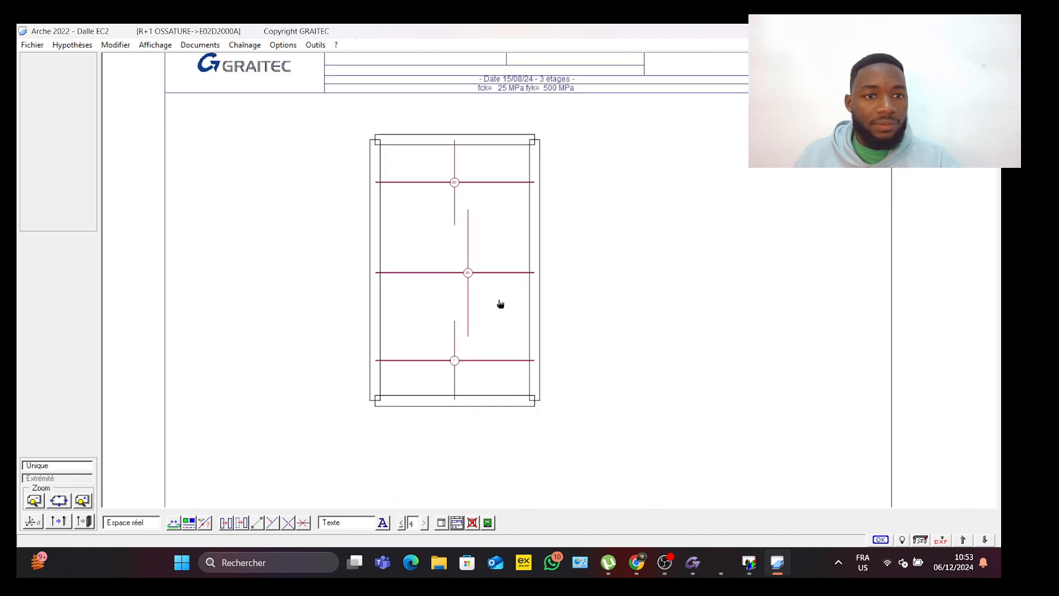
middle_drag(500, 305, 468, 243)
scroll(469, 244, down, 3)
middle_drag(383, 208, 448, 269)
scroll(378, 104, up, 3)
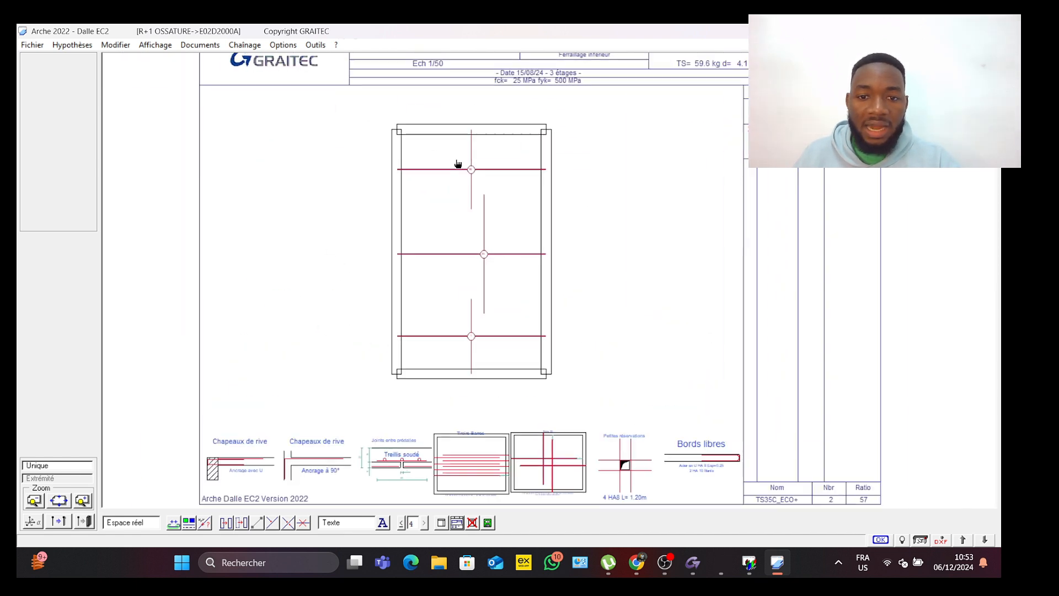
Step: Examine the edge top-bar anchorage, precast slab joint and Tiroirs details on the drawing, ending on the full slab plan
scroll(458, 163, up, 3)
middle_drag(450, 196, 448, 55)
middle_drag(390, 264, 417, 145)
scroll(242, 333, up, 4)
middle_drag(343, 230, 582, 175)
scroll(441, 259, up, 4)
middle_drag(414, 197, 335, 238)
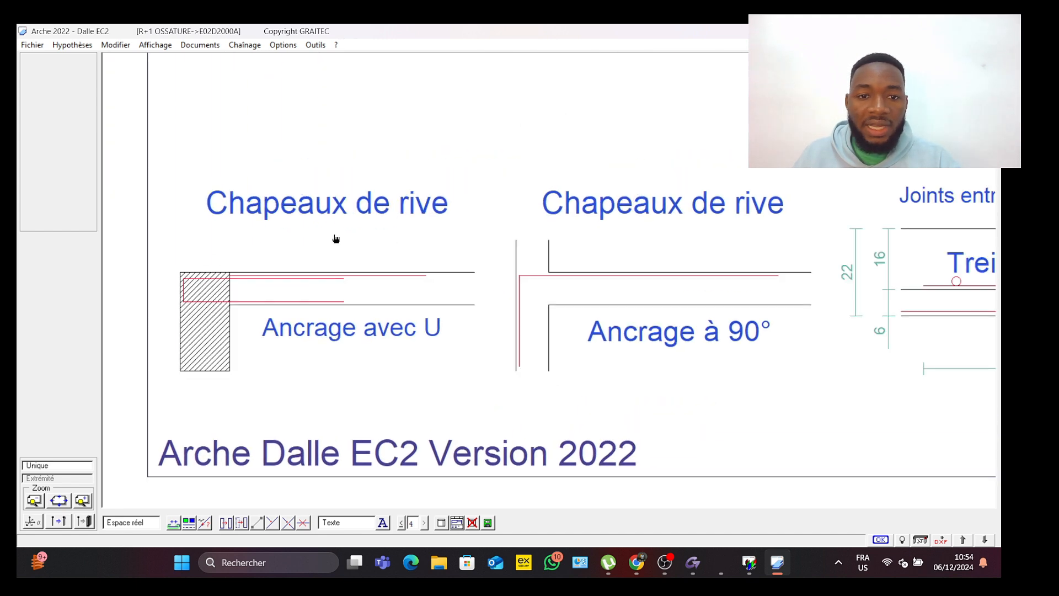
scroll(587, 371, down, 4)
middle_drag(828, 331, 612, 311)
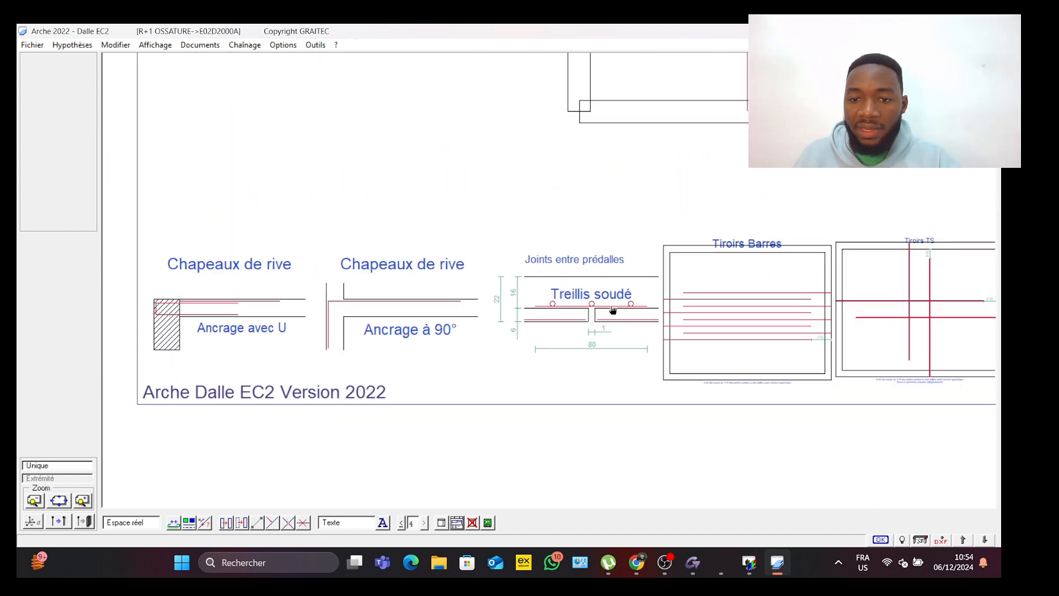
scroll(613, 310, up, 4)
scroll(580, 306, down, 5)
mouse_move(827, 315)
middle_down()
mouse_move(728, 312)
mouse_move(767, 321)
mouse_move(745, 320)
middle_up()
scroll(734, 310, down, 1)
scroll(654, 290, down, 3)
middle_drag(608, 121, 590, 366)
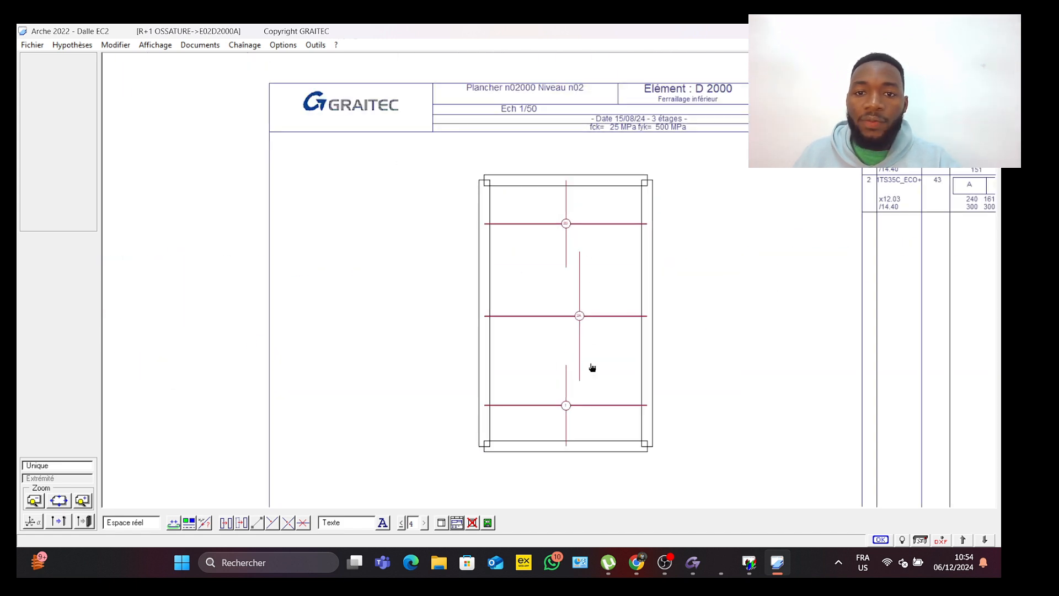
middle_drag(557, 203, 421, 225)
Step: Review the slab's ELU internal forces, theoretical reinforcement and deflection results
click(153, 45)
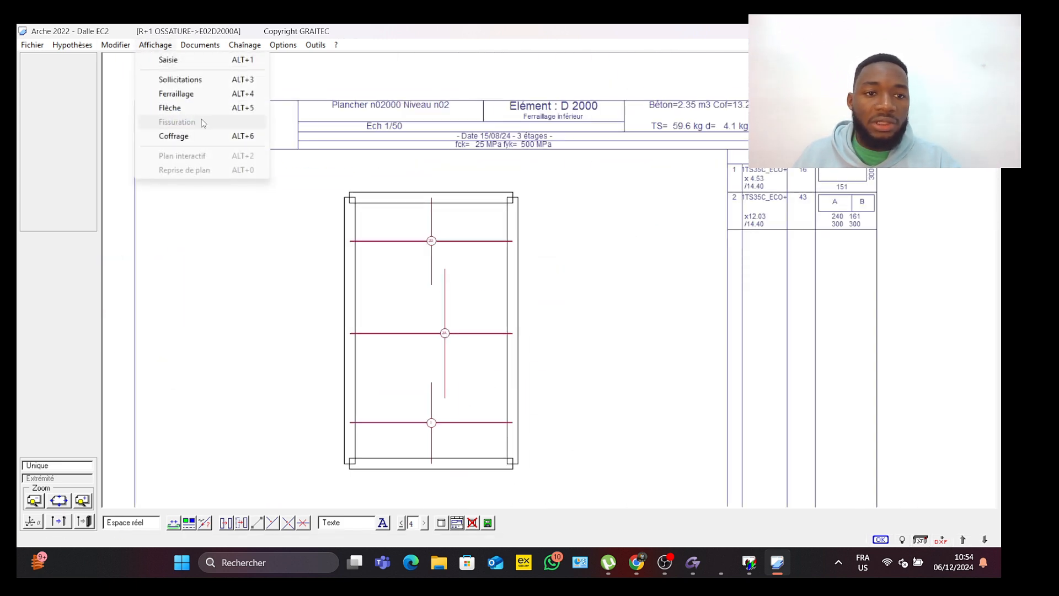
click(192, 81)
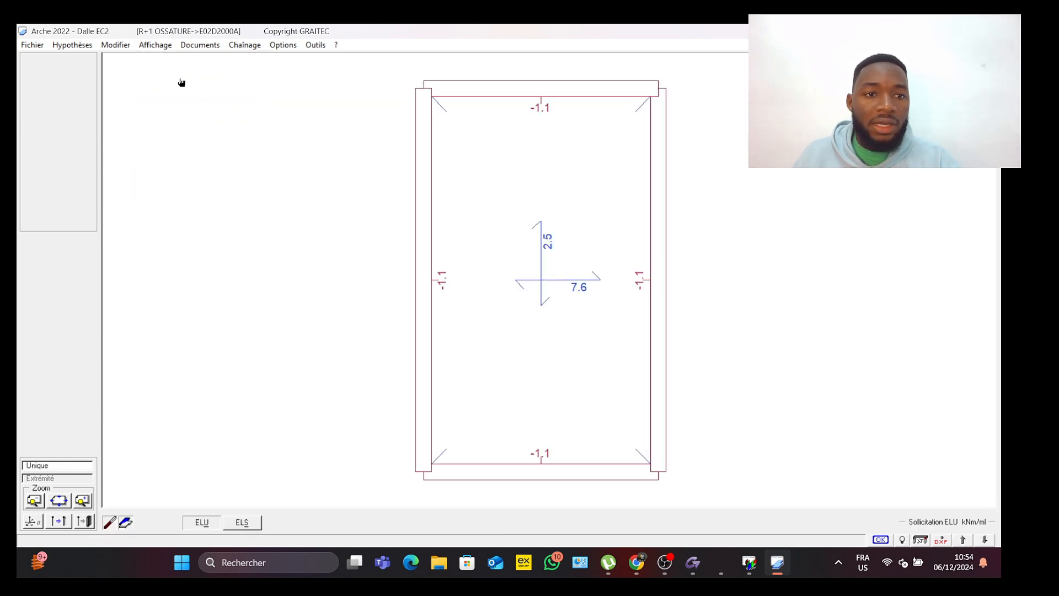
click(154, 46)
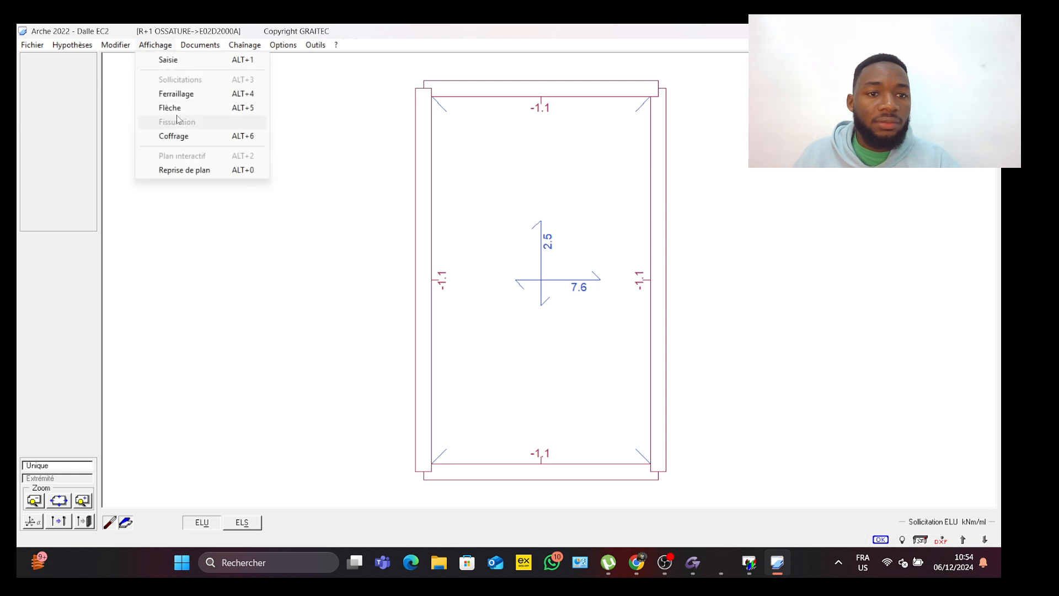
click(175, 94)
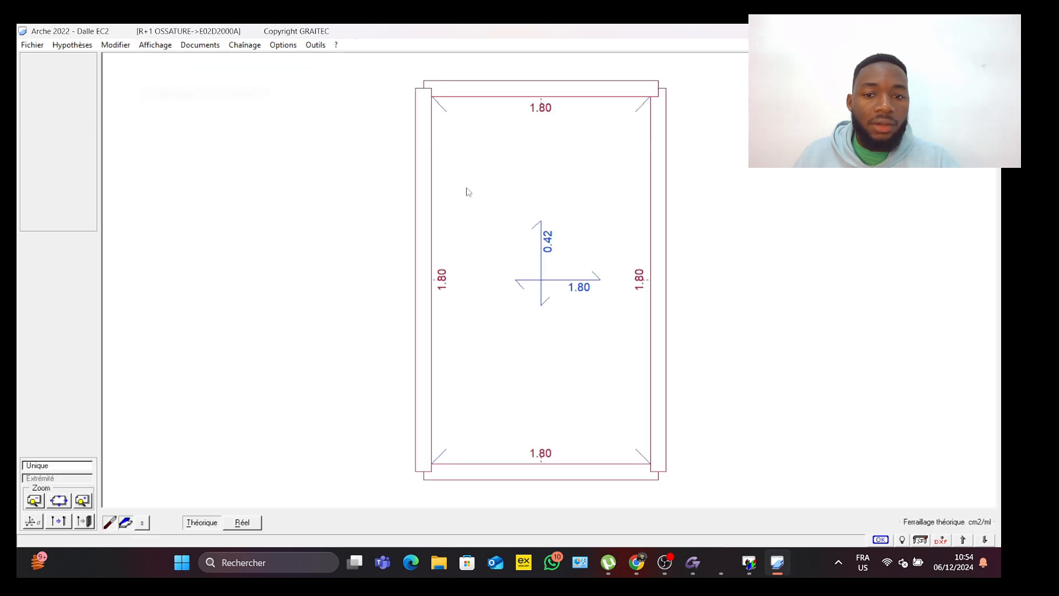
click(155, 44)
click(176, 107)
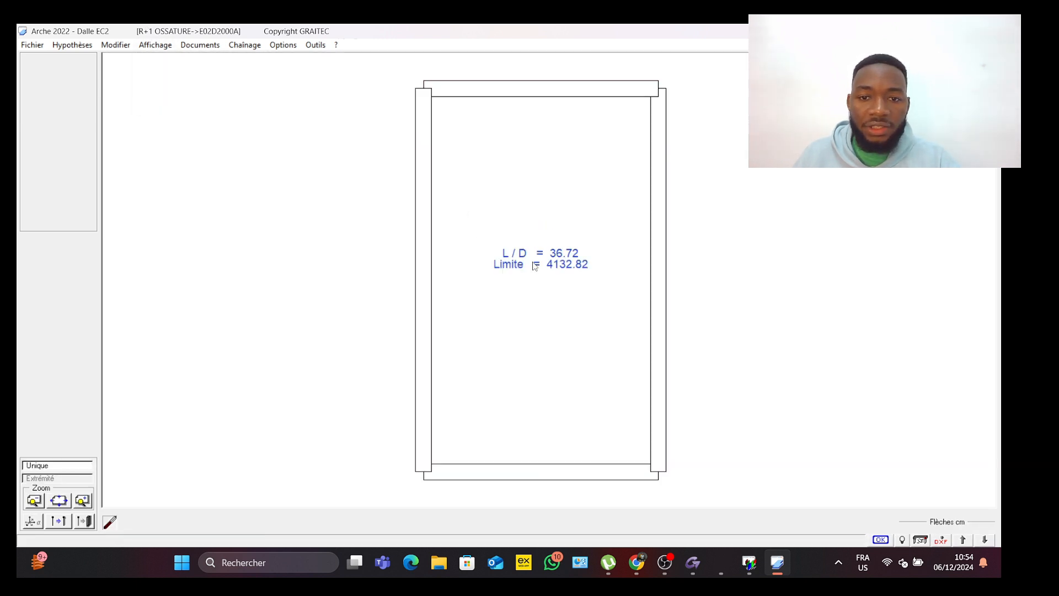
Step: View the slab's formwork plan, return to the reinforcement drawing and inspect the whole sheet
click(155, 44)
click(176, 136)
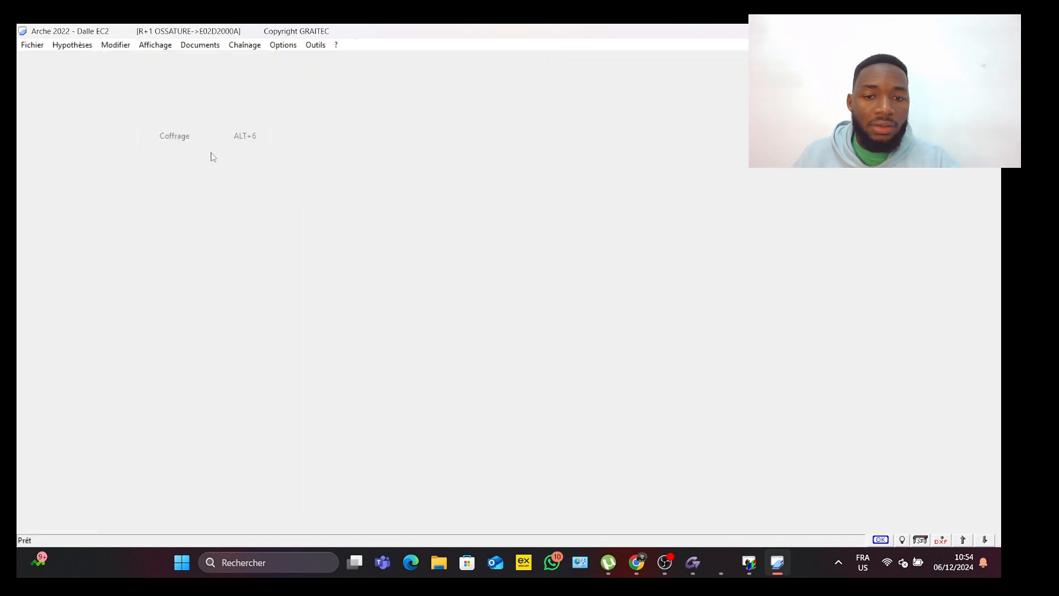
click(155, 44)
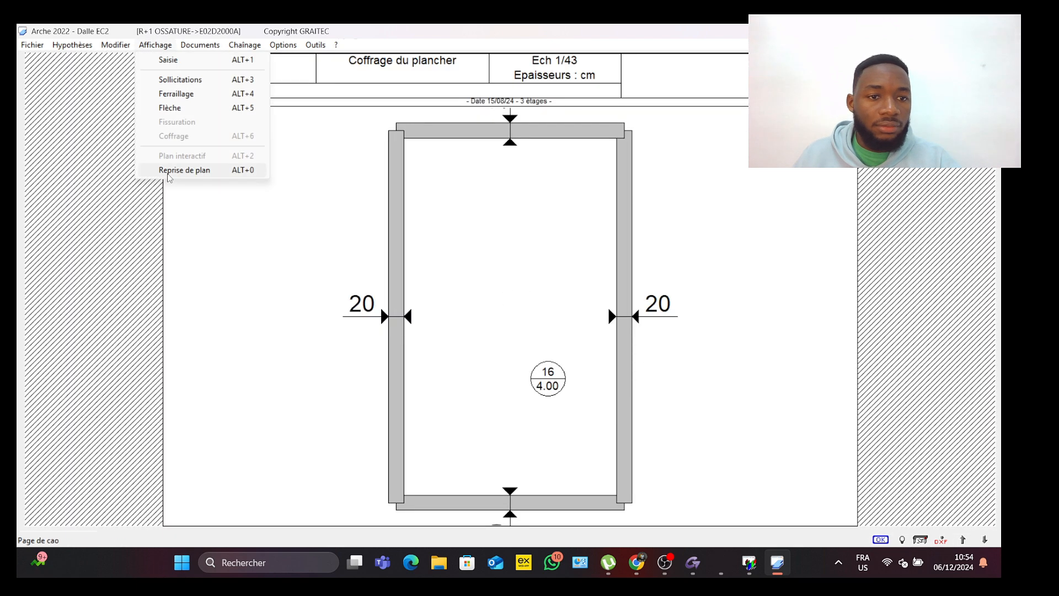
click(174, 172)
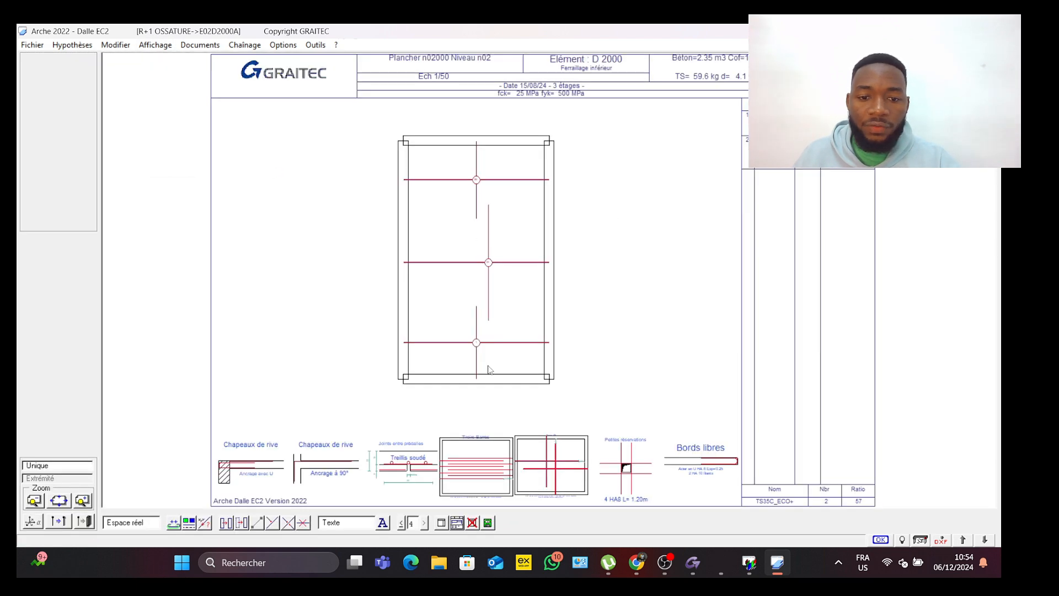
middle_drag(341, 196, 431, 260)
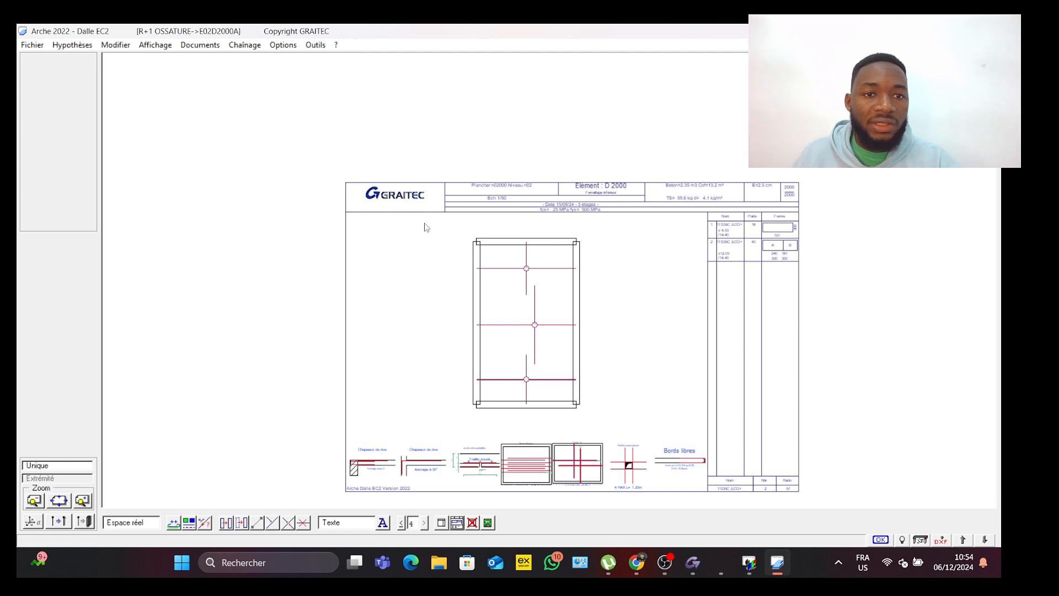
middle_drag(425, 224, 383, 187)
middle_drag(619, 307, 573, 303)
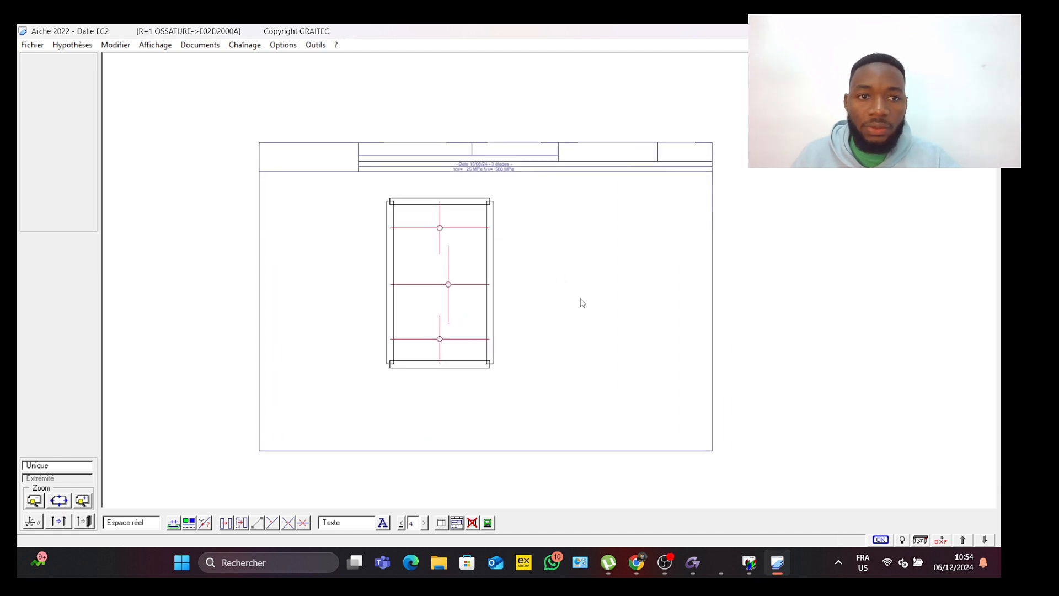
Step: Bring up the slab's formwork plan again from the reinforcement drawing
click(125, 46)
click(156, 60)
click(155, 45)
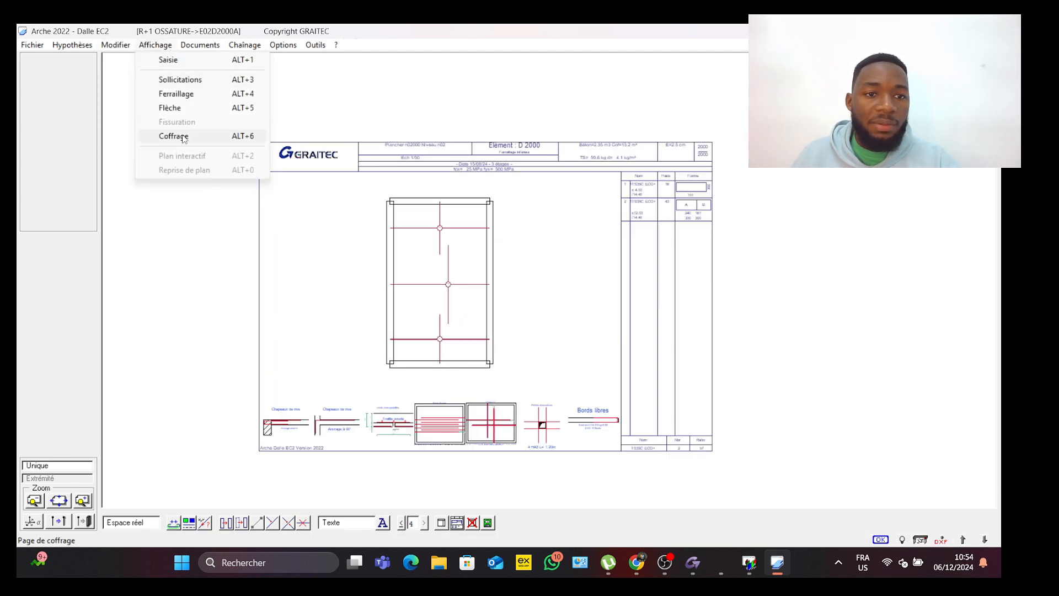
click(162, 134)
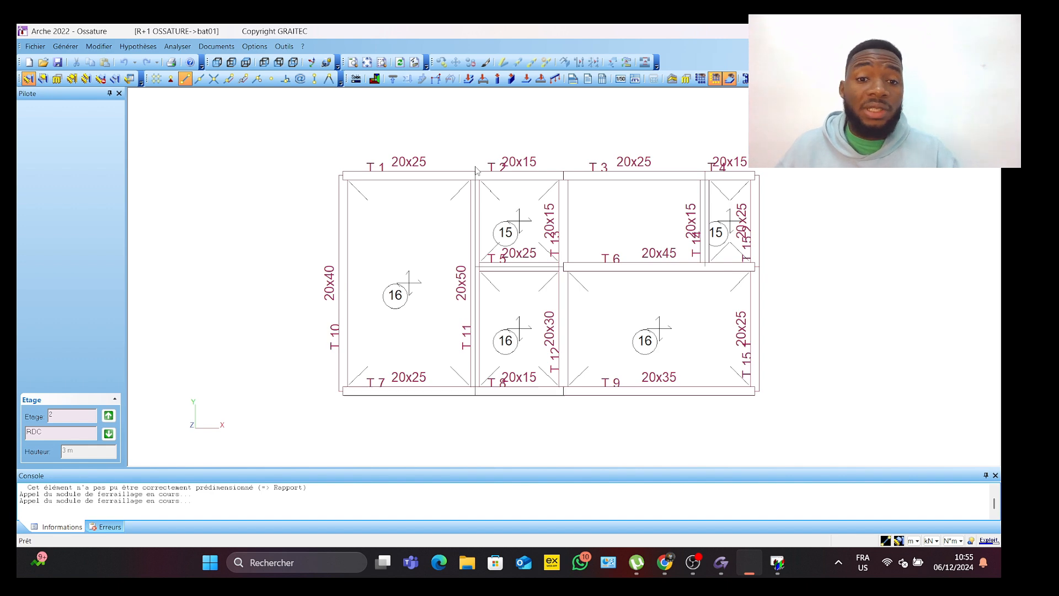
Step: Look over the RDC framing plan and display the FONDATION storey plan
scroll(479, 194, down, 3)
scroll(409, 175, up, 3)
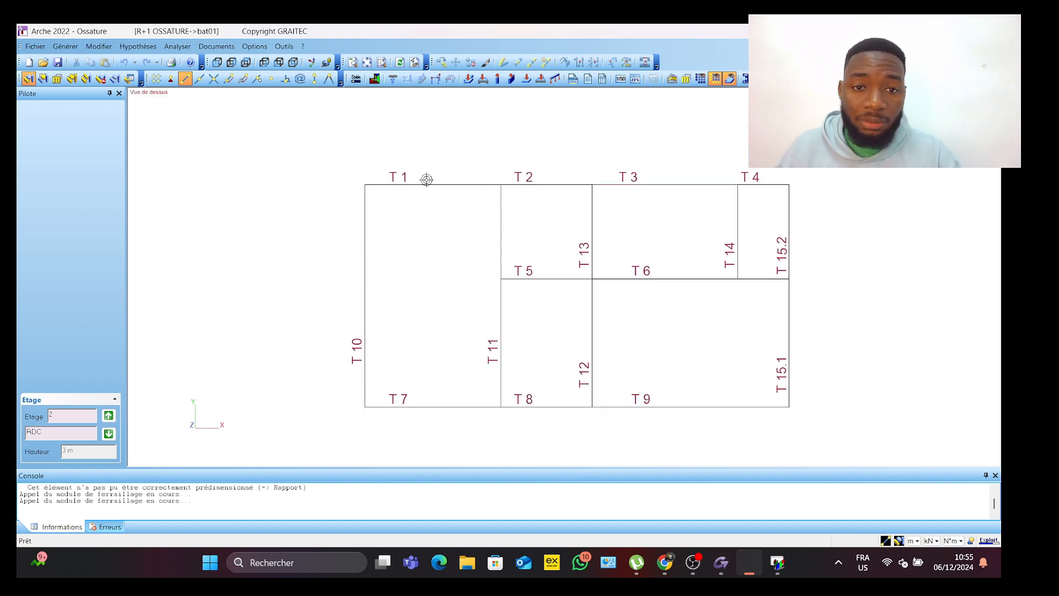
middle_drag(448, 190, 415, 172)
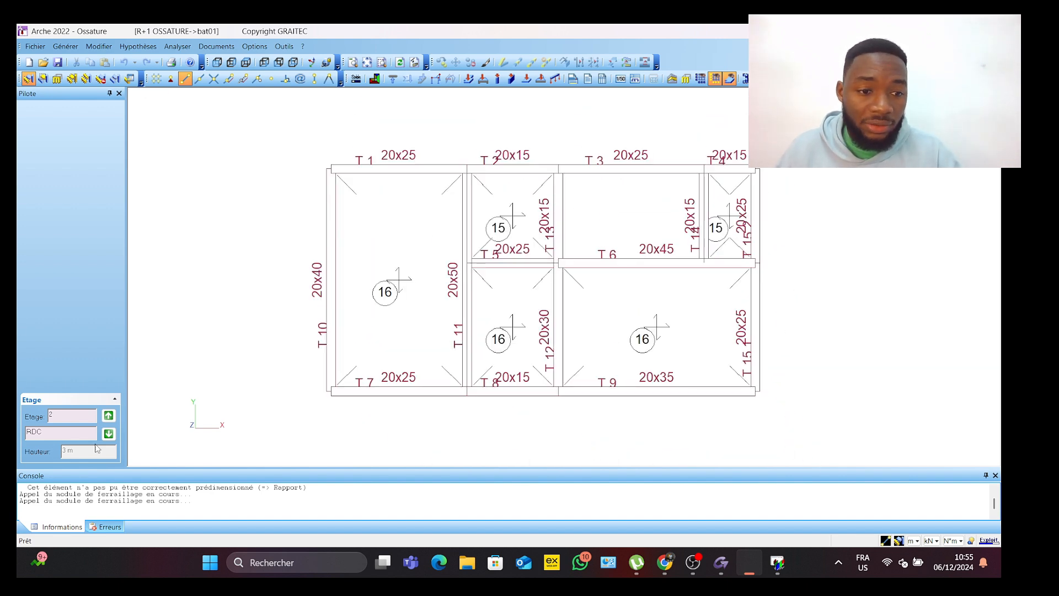
click(108, 433)
scroll(425, 327, down, 2)
middle_drag(467, 292, 489, 301)
scroll(475, 267, up, 1)
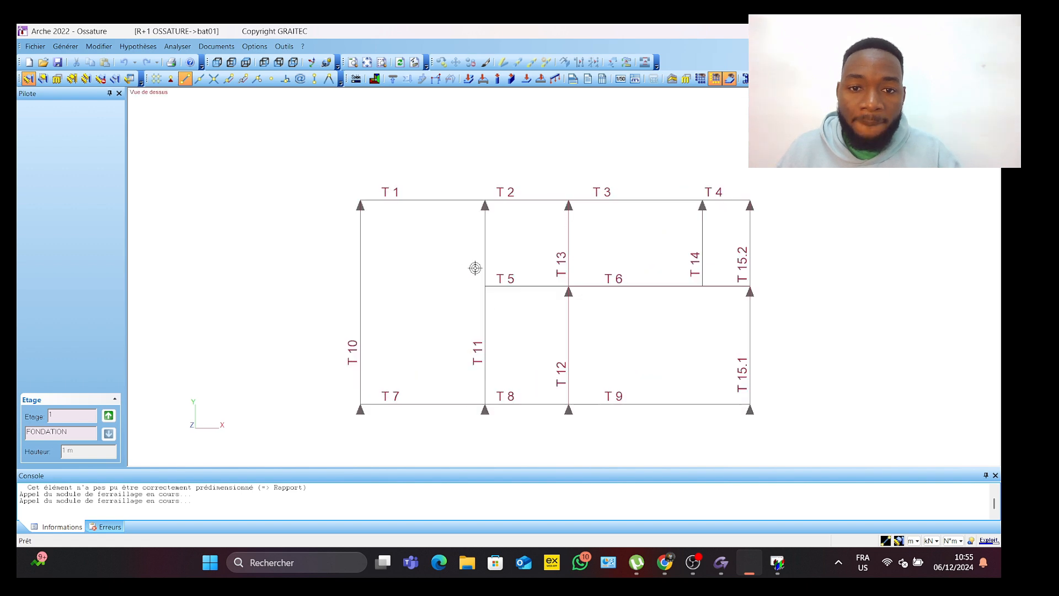
scroll(596, 230, up, 2)
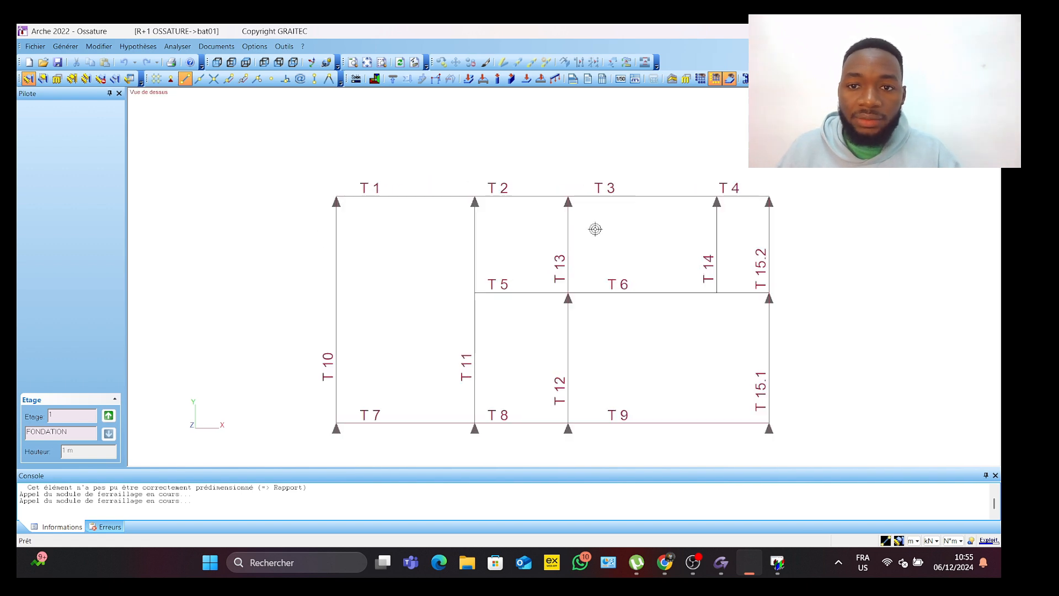
Step: Export the FONDATION storey plan as a DXF named "plan fondation" in the OMD FORATIOM folder
click(35, 46)
click(65, 47)
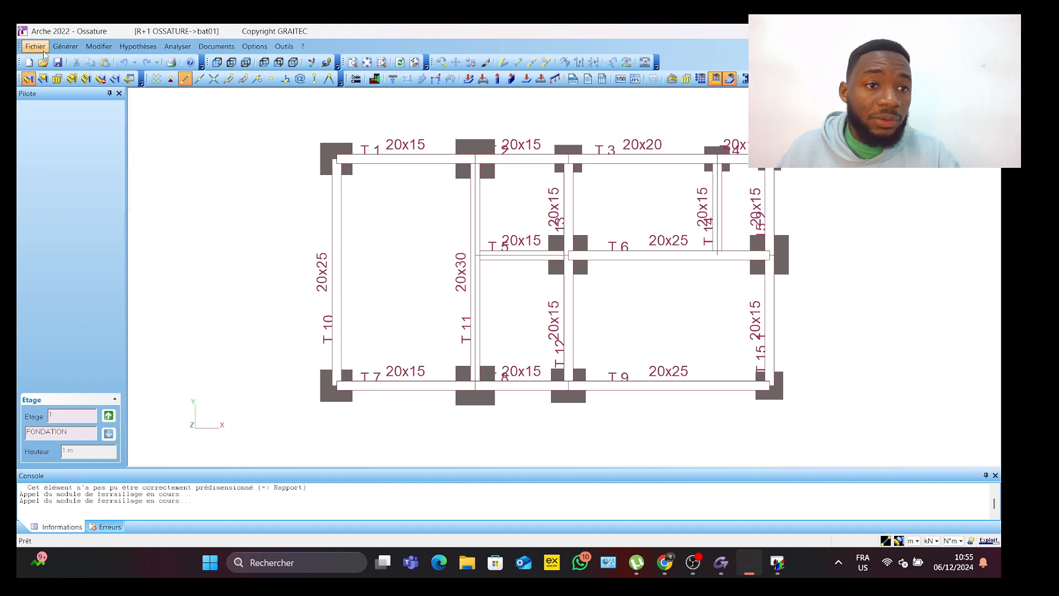
click(35, 47)
mouse_move(62, 155)
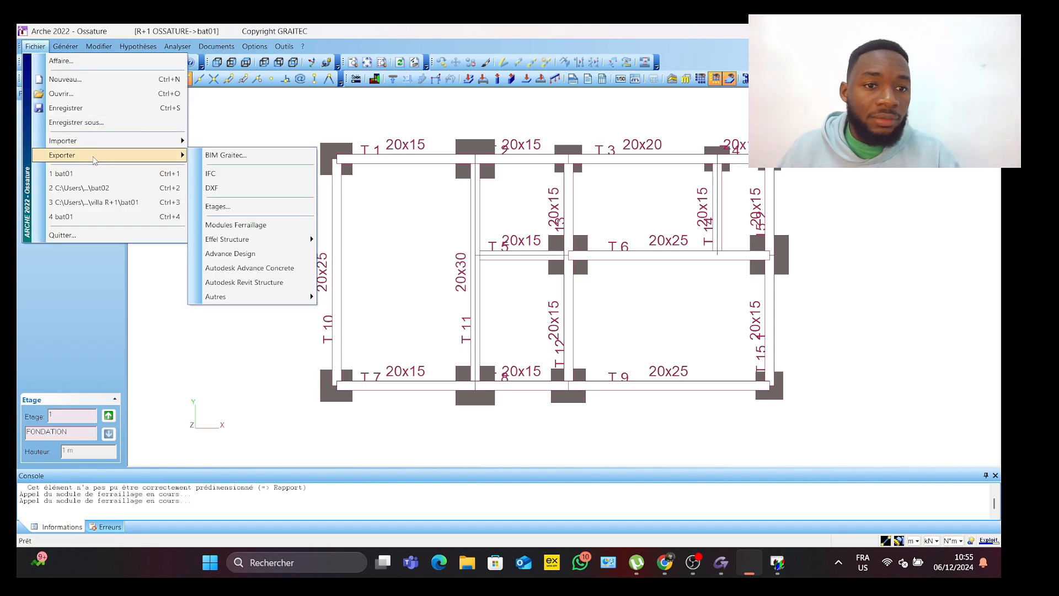
click(215, 189)
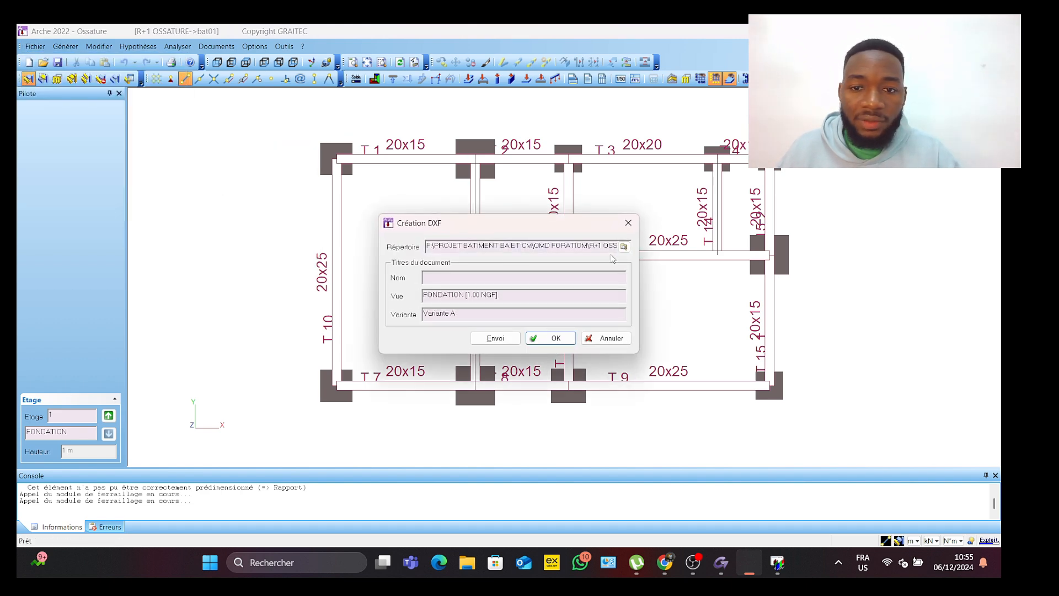
click(623, 246)
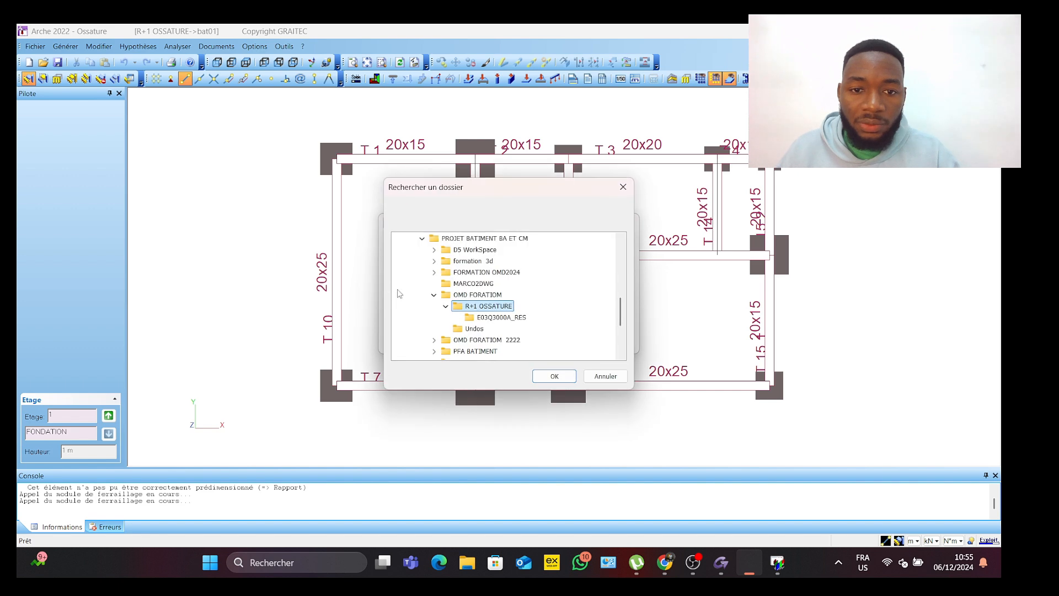
click(446, 306)
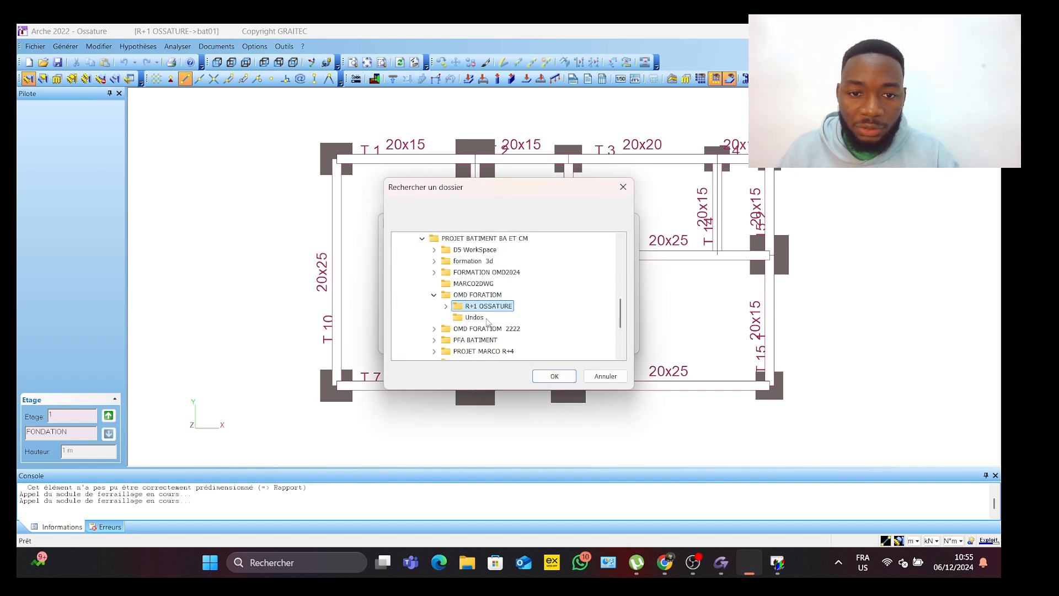
click(468, 297)
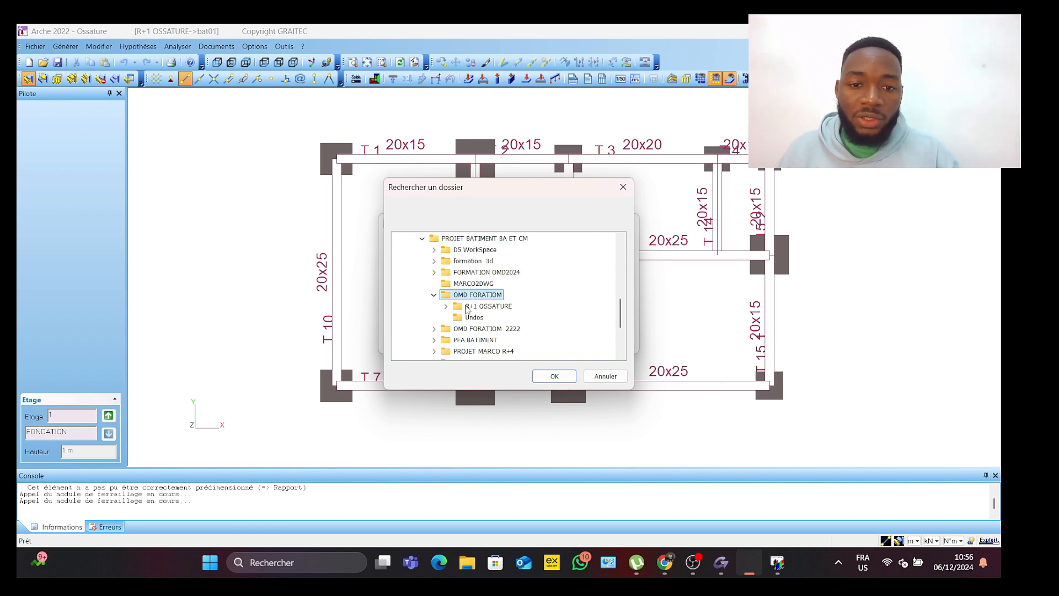
click(551, 373)
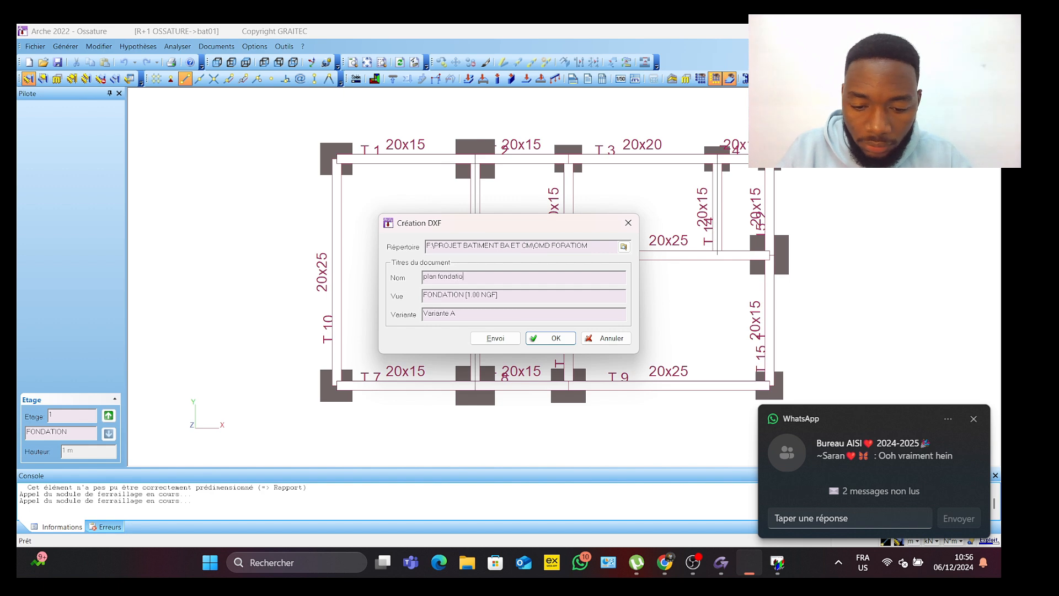
click(555, 338)
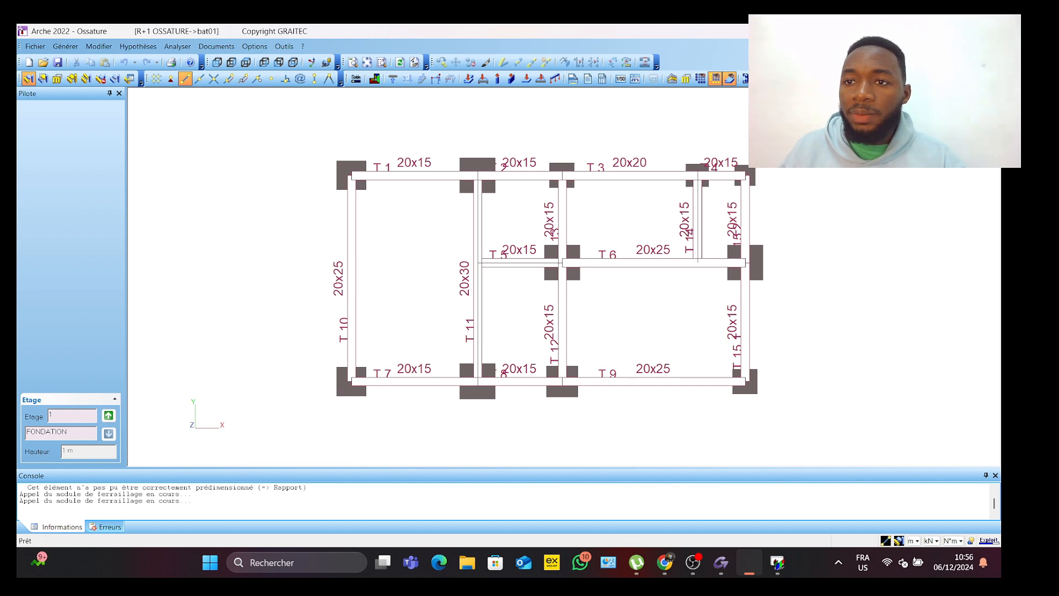
Step: Switch to File Explorer and open the OMD FORATIOM folder inside PROJET BATIMENT BA ET CM on drive F:
key(alt+Tab)
key(super+d)
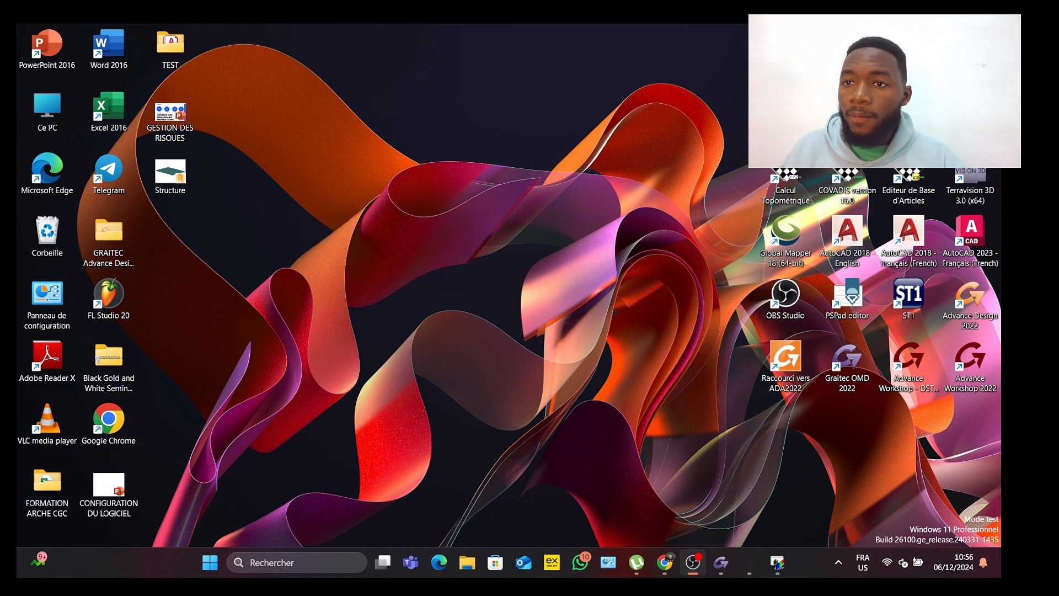
click(444, 342)
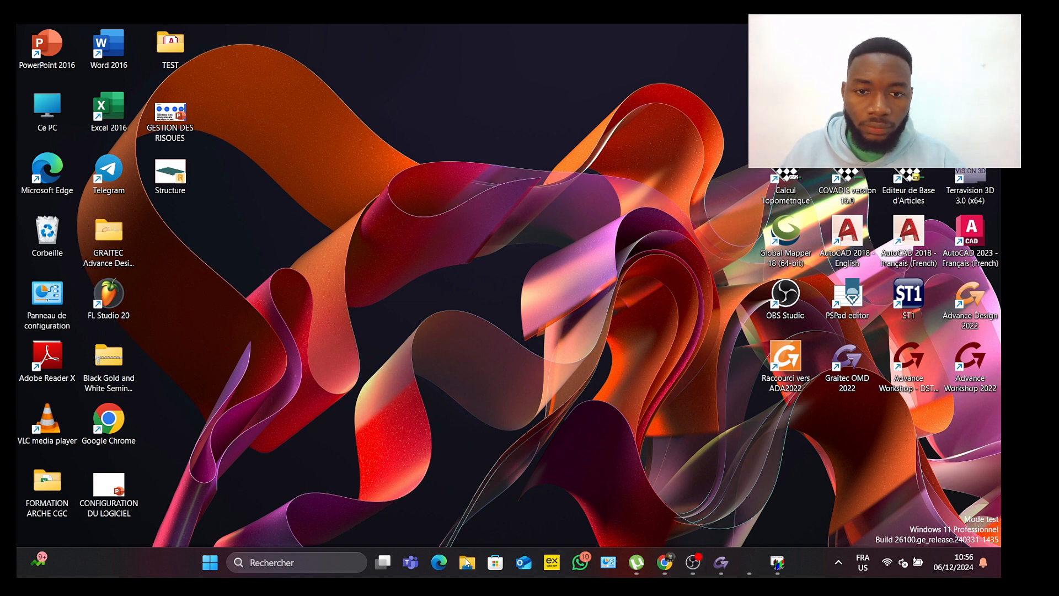
click(467, 562)
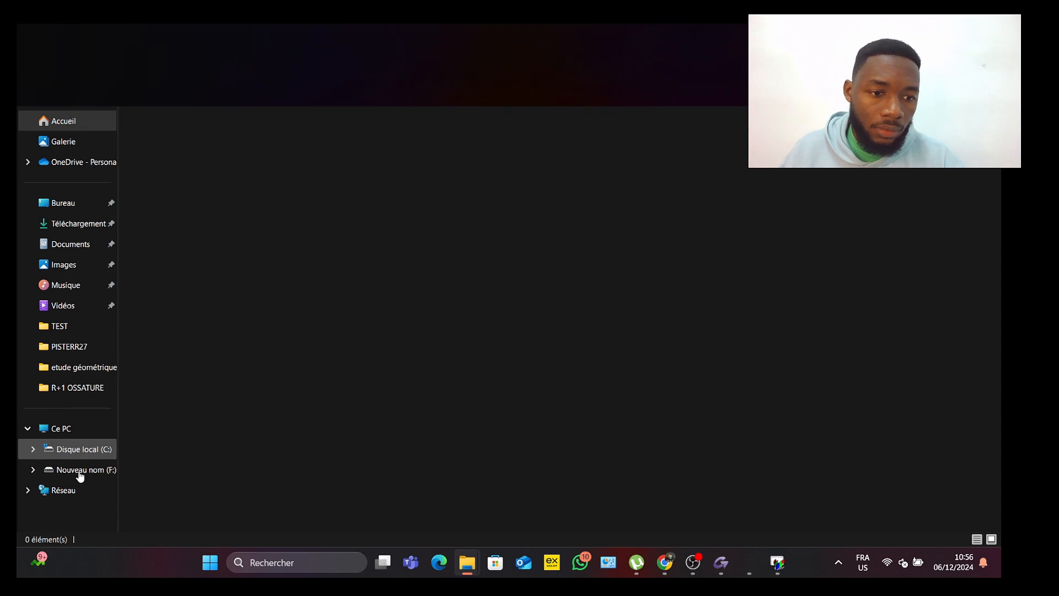
click(80, 470)
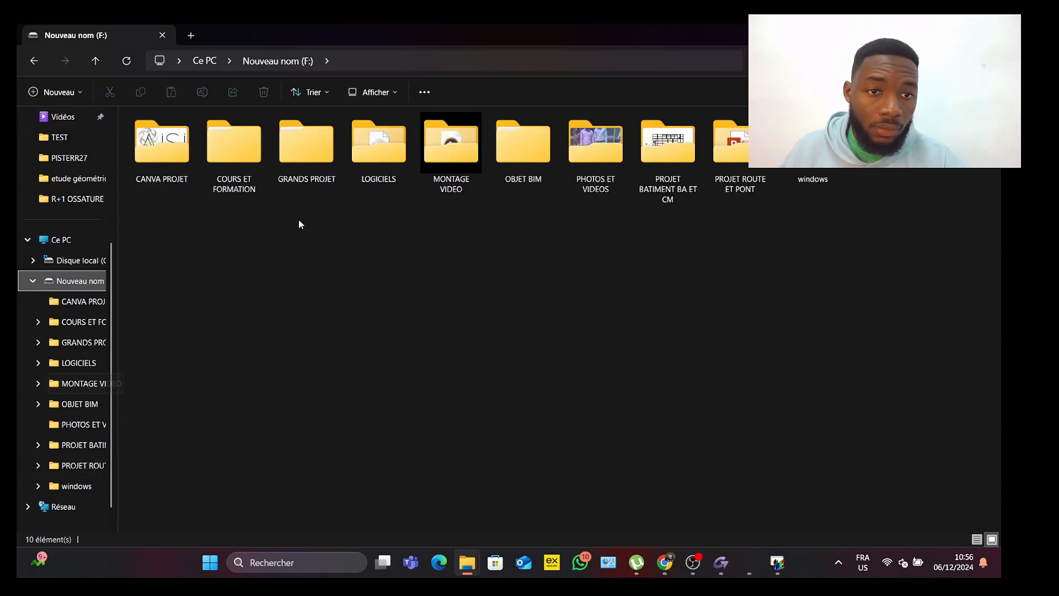
double_click(677, 170)
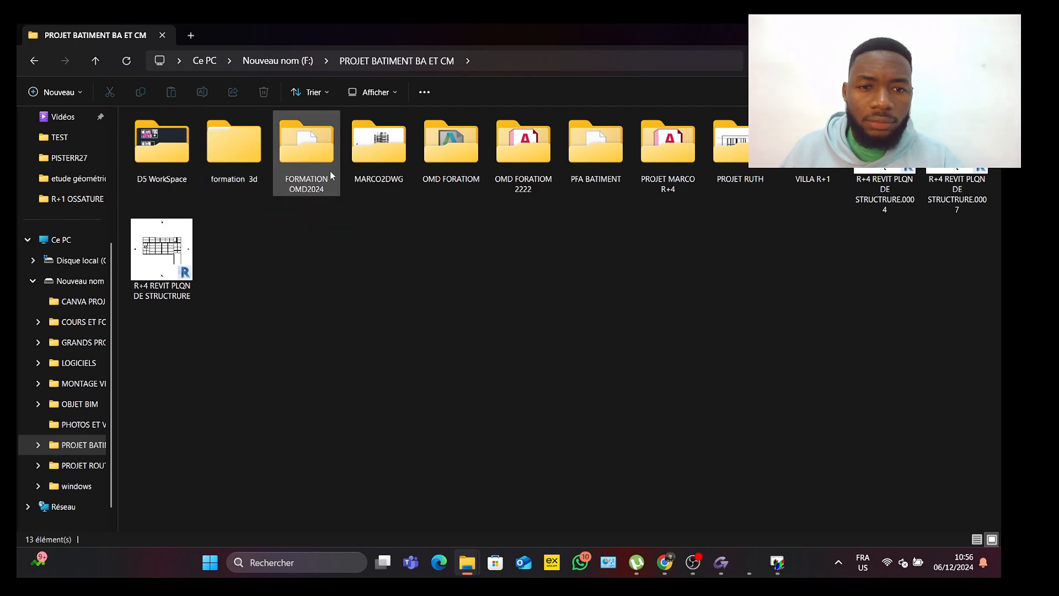
click(458, 174)
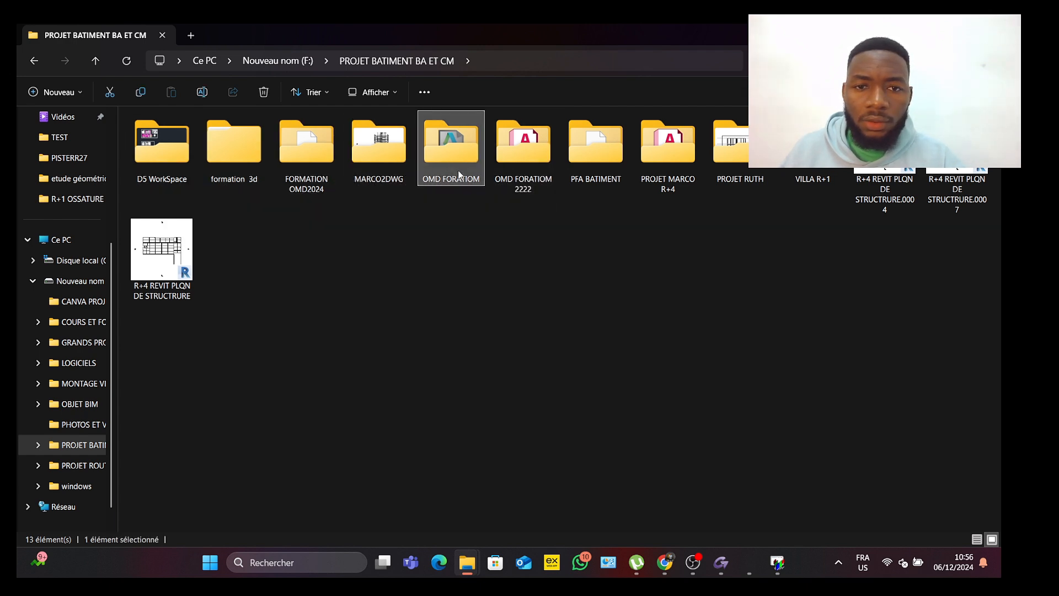
double_click(459, 174)
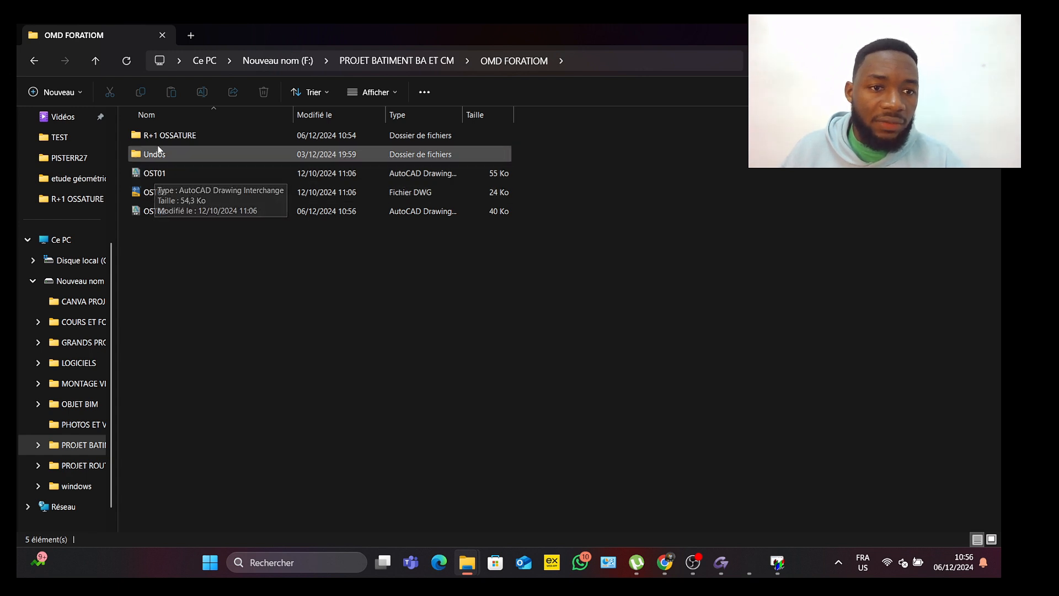
Step: Open the OST02 DXF file dated 06/12/2024 in AutoCAD 2023, making that application the permanent choice for DXF files
click(147, 213)
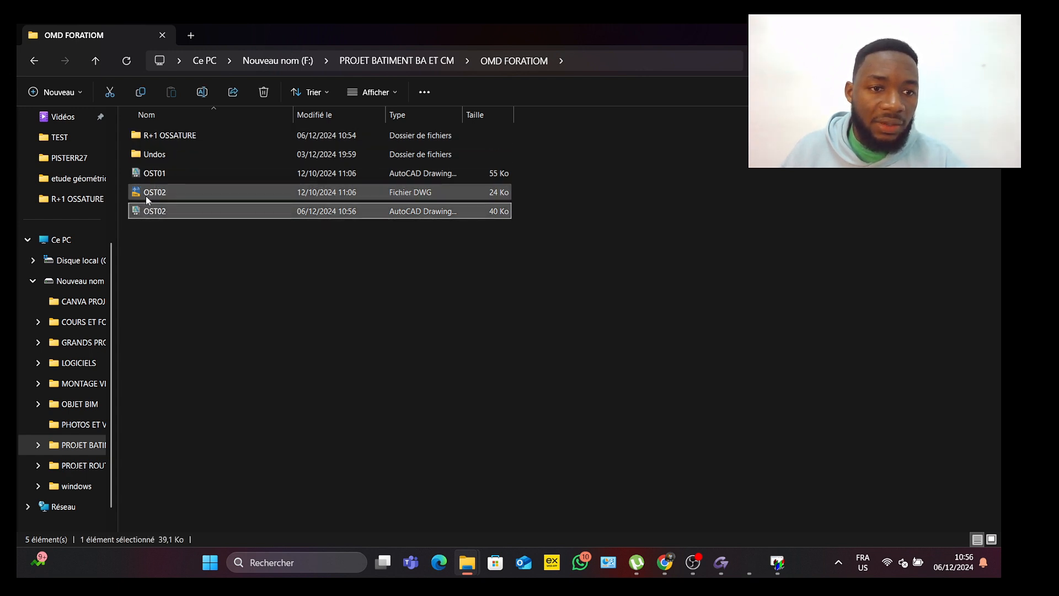
click(149, 193)
click(152, 176)
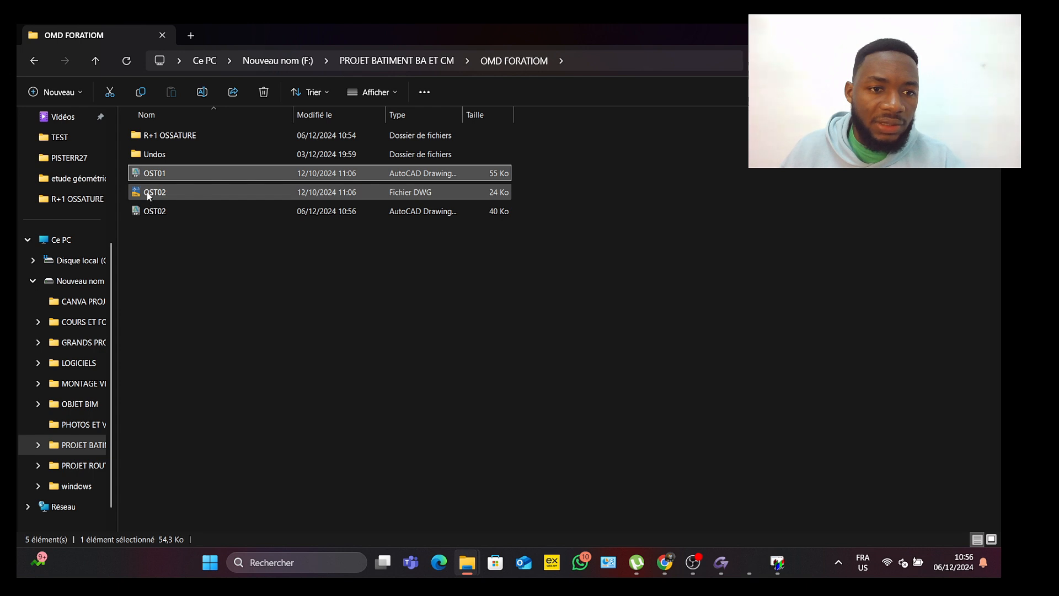
click(148, 211)
right_click(153, 209)
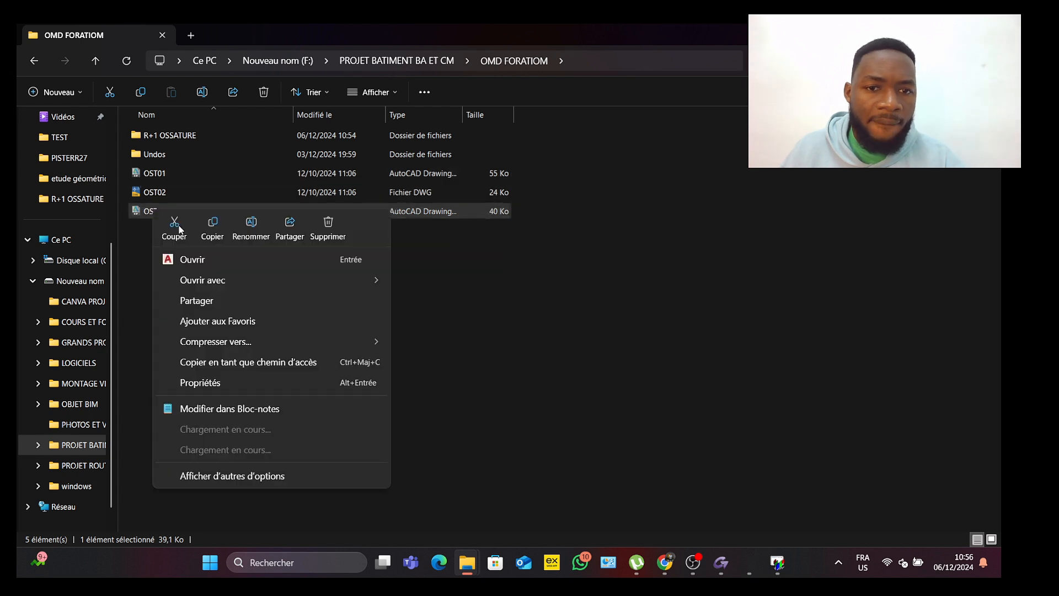
click(403, 266)
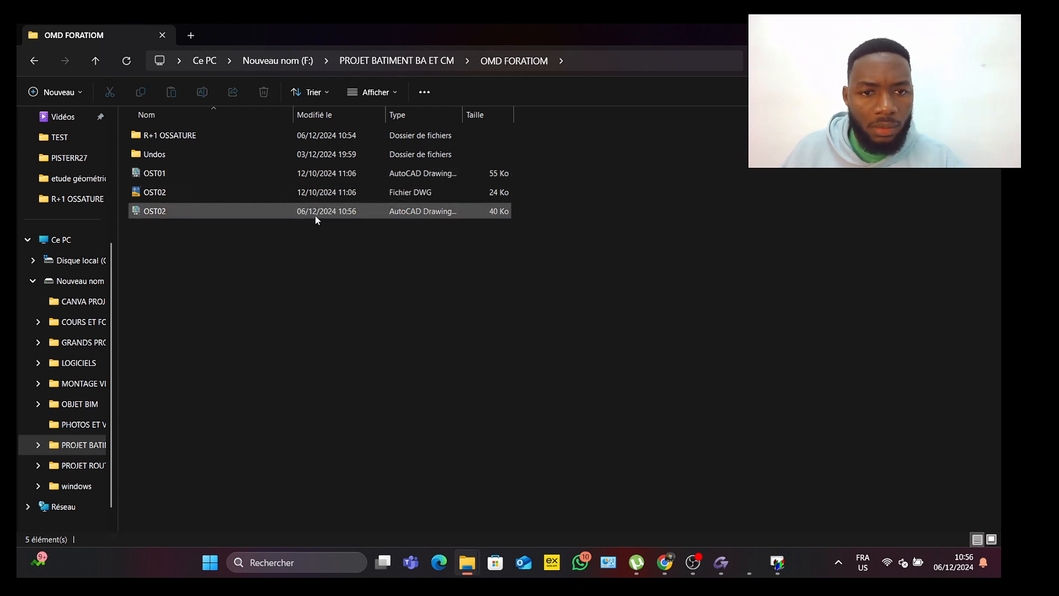
click(172, 213)
key(shift+F10)
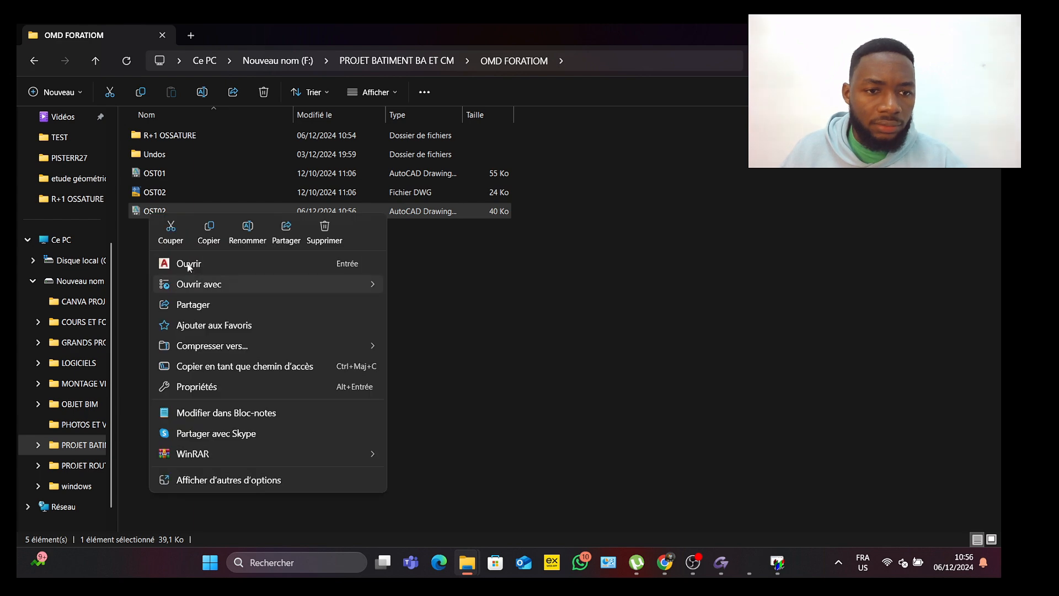
click(187, 259)
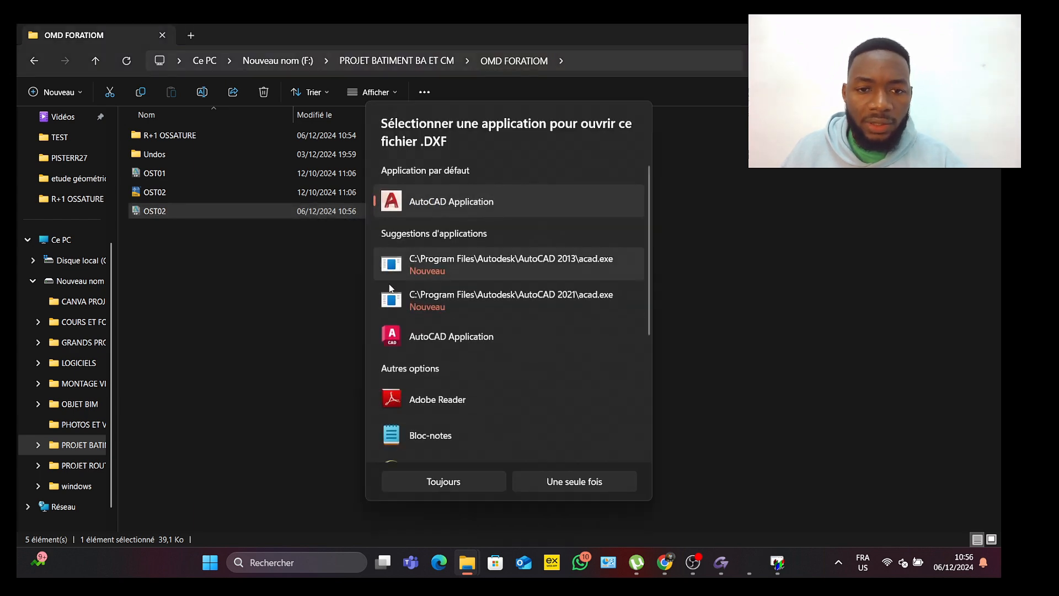
click(433, 336)
click(464, 478)
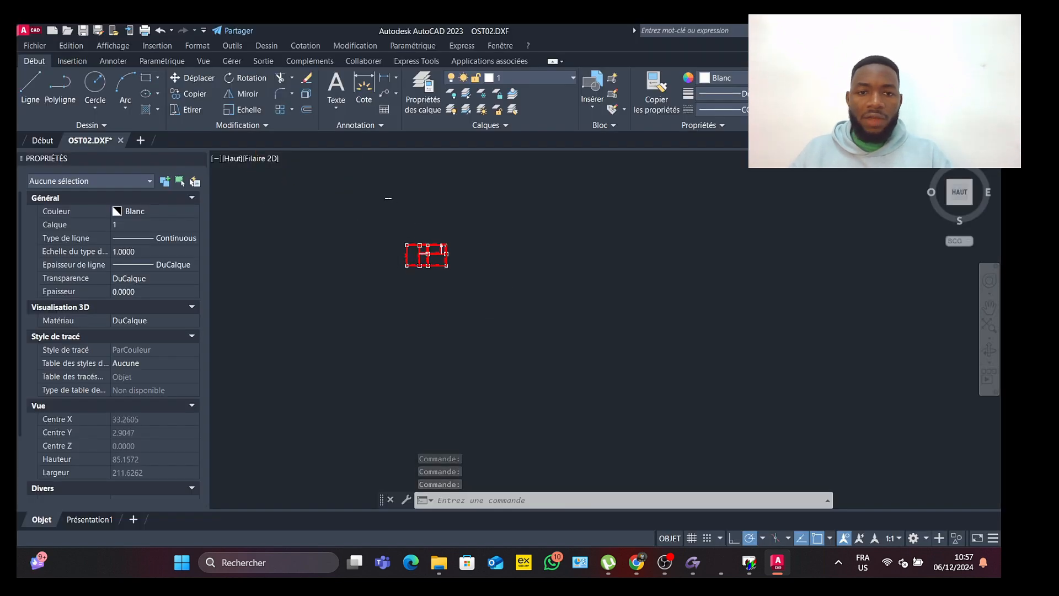
Step: Examine the exported foundation plan in the DXF drawing, checking the beam labels, section sizes and footing outlines
scroll(515, 276, up, 8)
scroll(515, 273, down, 6)
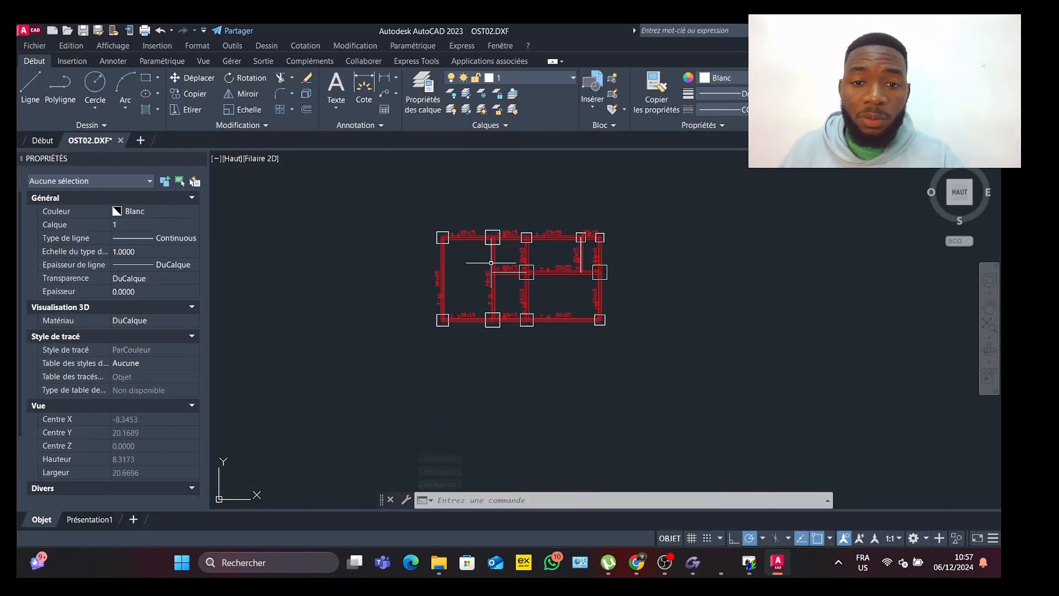
scroll(431, 208, up, 4)
middle_drag(496, 260, 469, 209)
scroll(372, 206, up, 1)
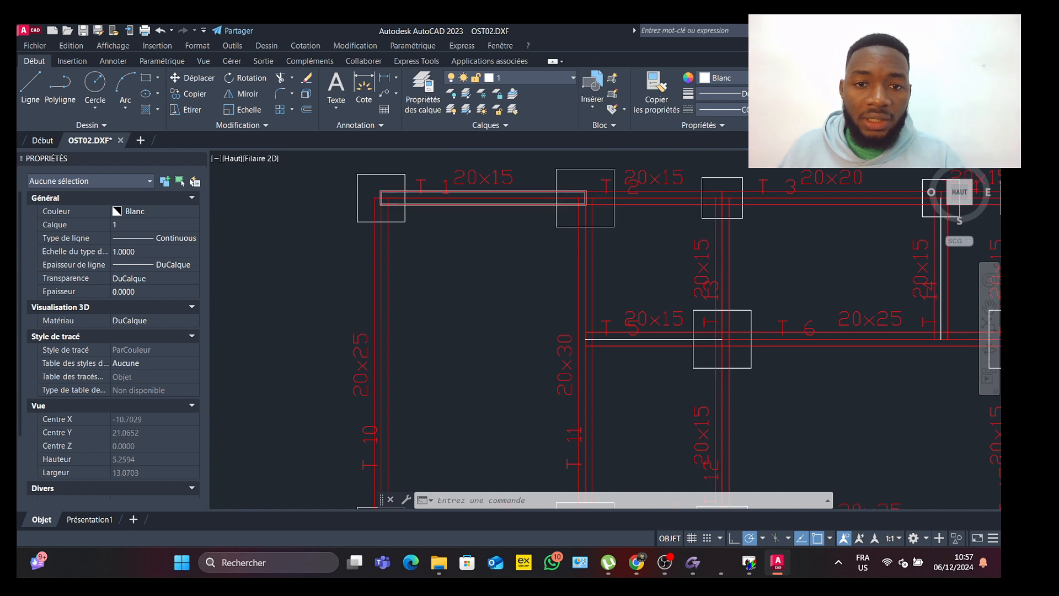
scroll(346, 196, down, 2)
scroll(432, 262, up, 2)
scroll(518, 340, down, 4)
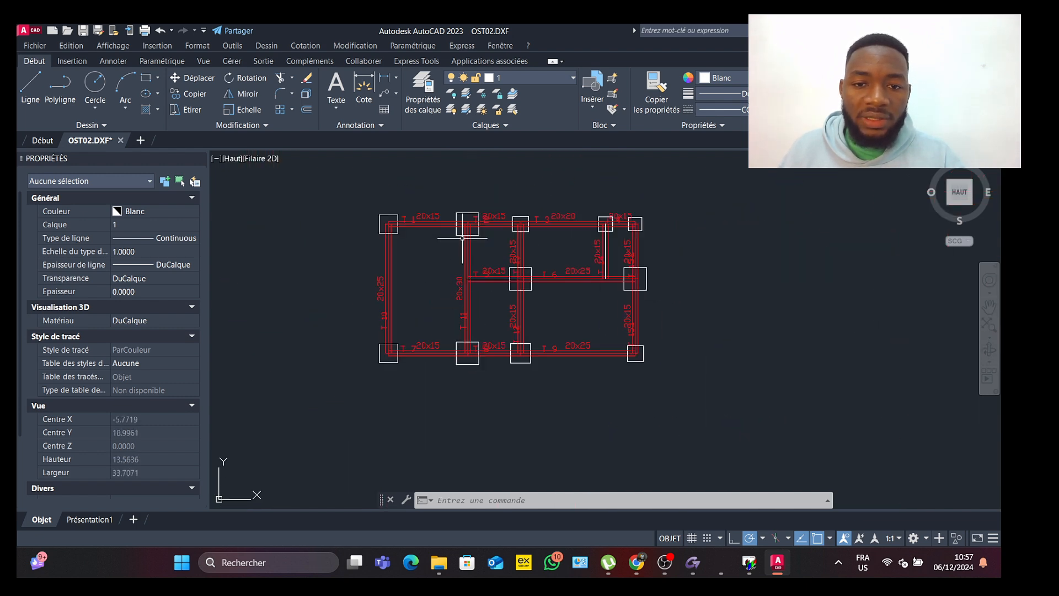
scroll(402, 213, up, 4)
middle_drag(502, 278, 421, 263)
scroll(475, 254, down, 4)
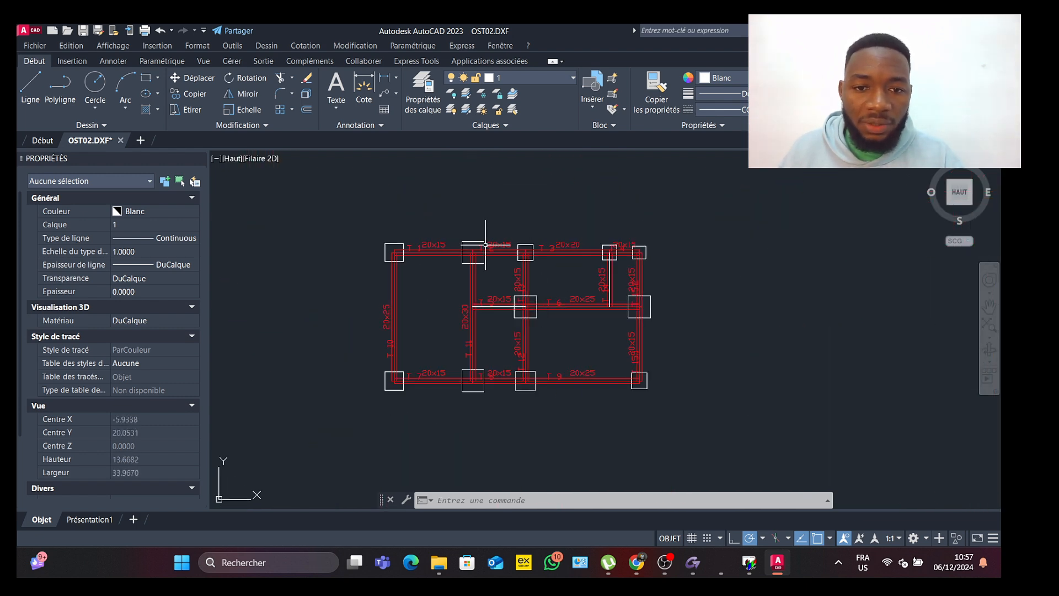
scroll(425, 267, up, 4)
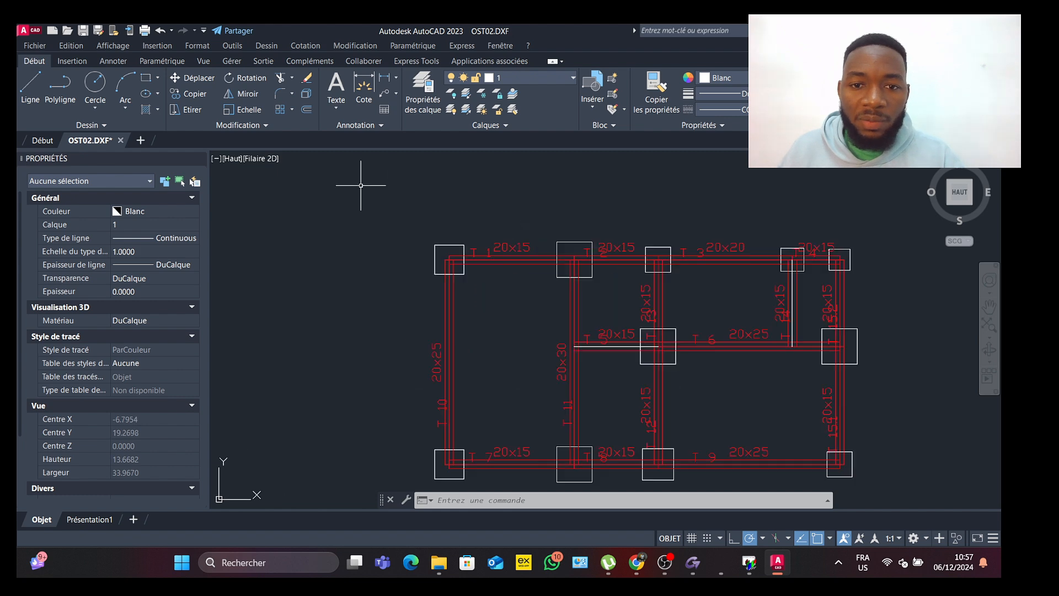
scroll(483, 279, down, 4)
scroll(558, 292, up, 3)
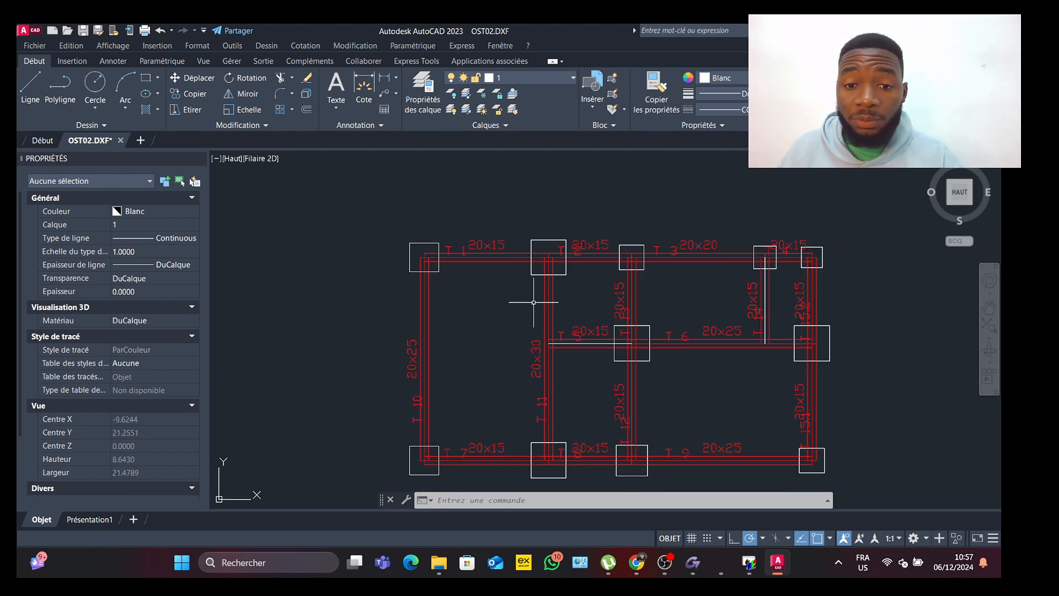
scroll(607, 296, down, 5)
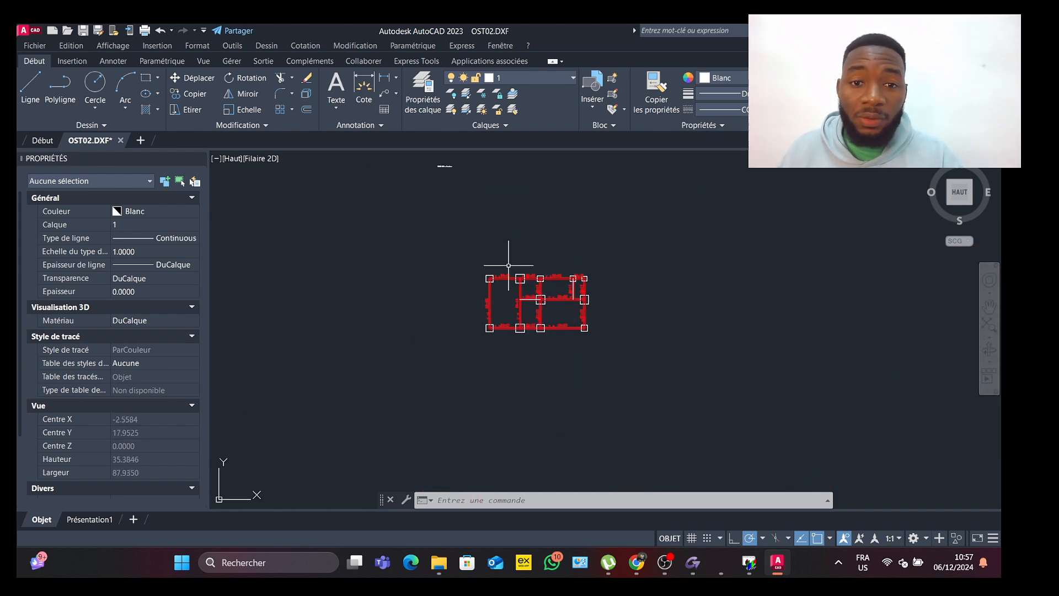
scroll(502, 253, up, 4)
scroll(539, 324, down, 5)
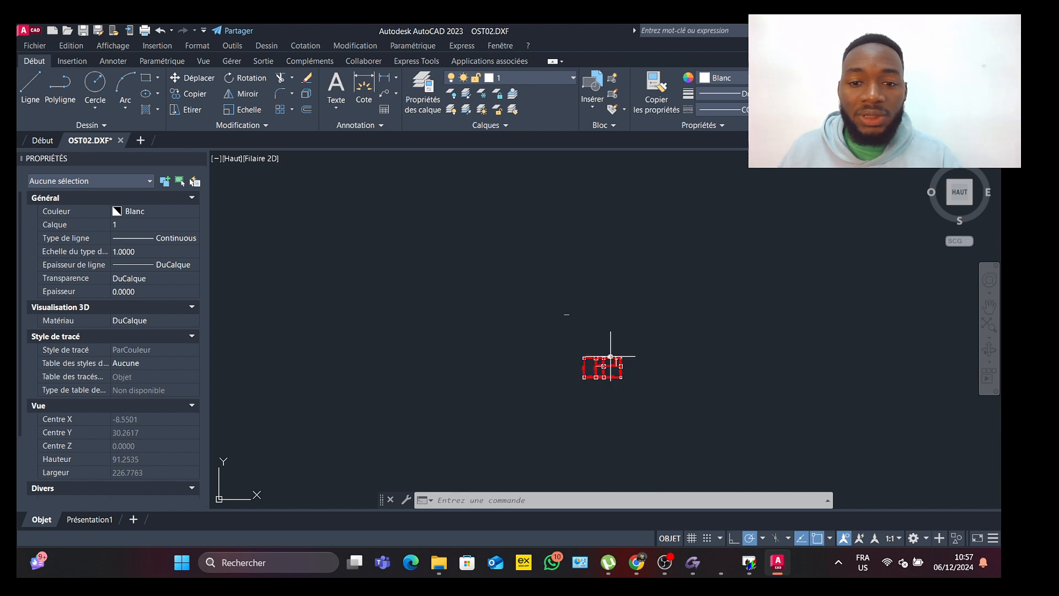
scroll(588, 331, up, 3)
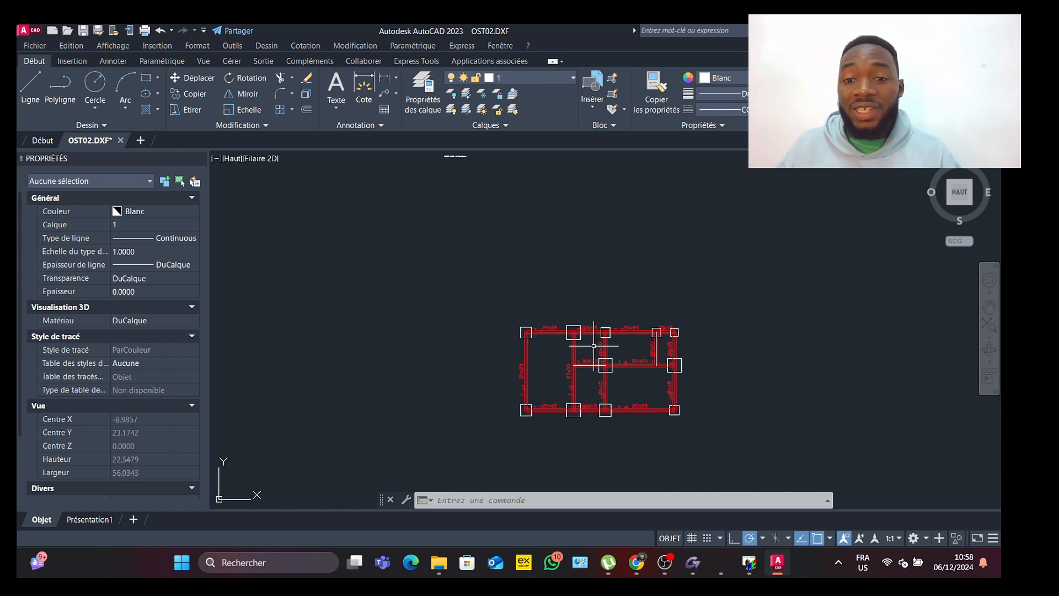
scroll(596, 348, up, 4)
scroll(450, 287, up, 1)
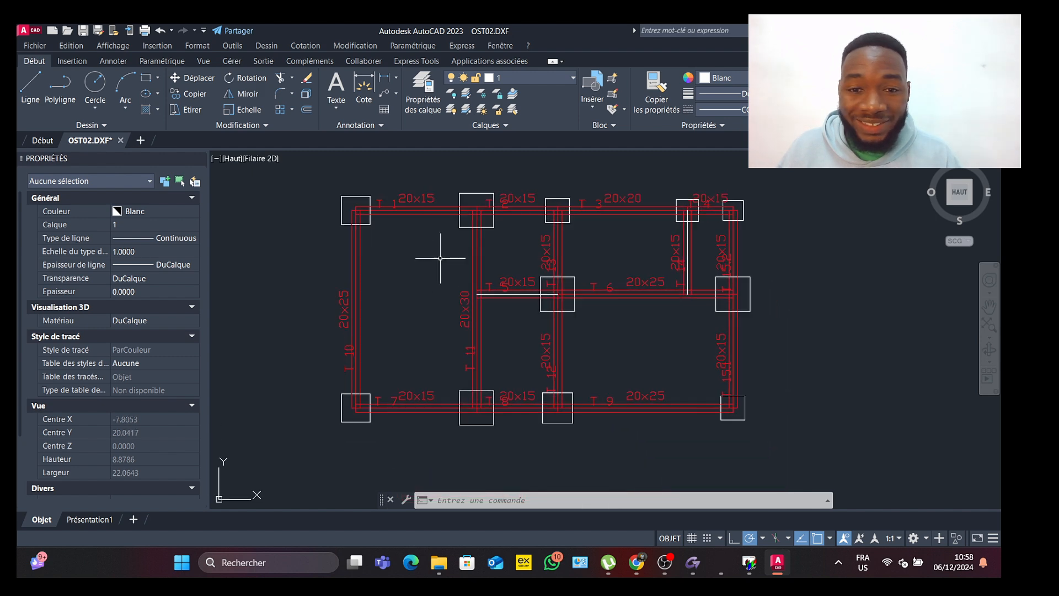
middle_drag(443, 347, 481, 333)
middle_drag(474, 280, 452, 297)
middle_drag(471, 231, 445, 251)
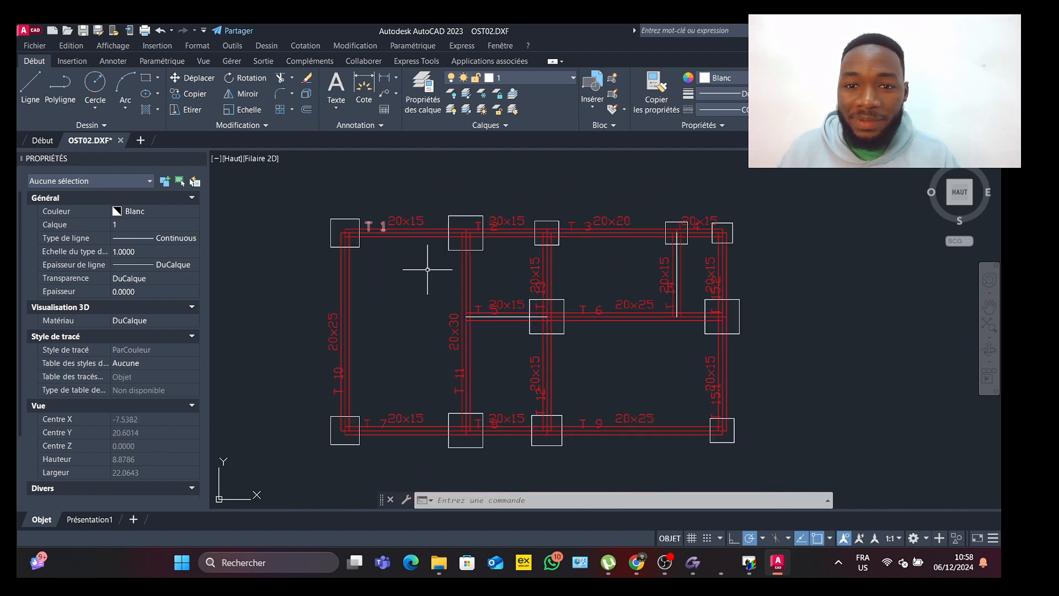
scroll(354, 224, up, 2)
scroll(416, 241, down, 5)
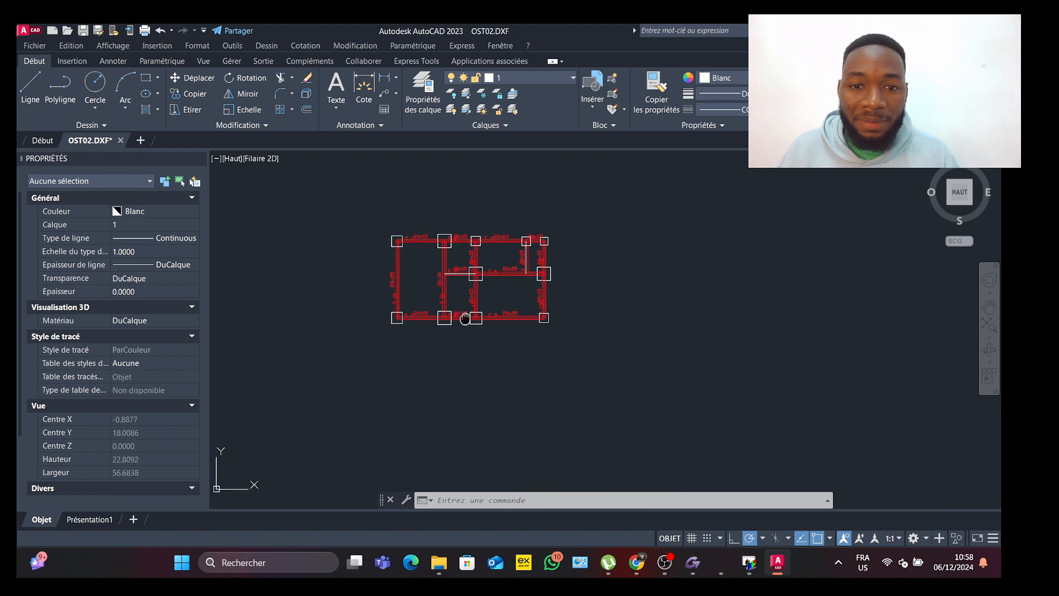
scroll(430, 236, up, 4)
middle_drag(466, 318, 437, 302)
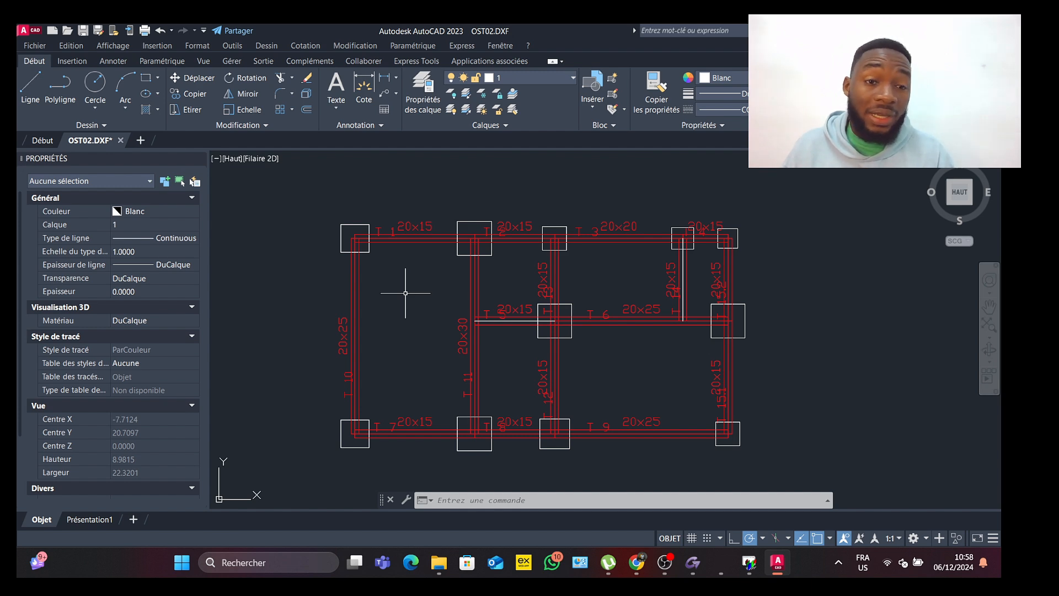
scroll(413, 314, down, 1)
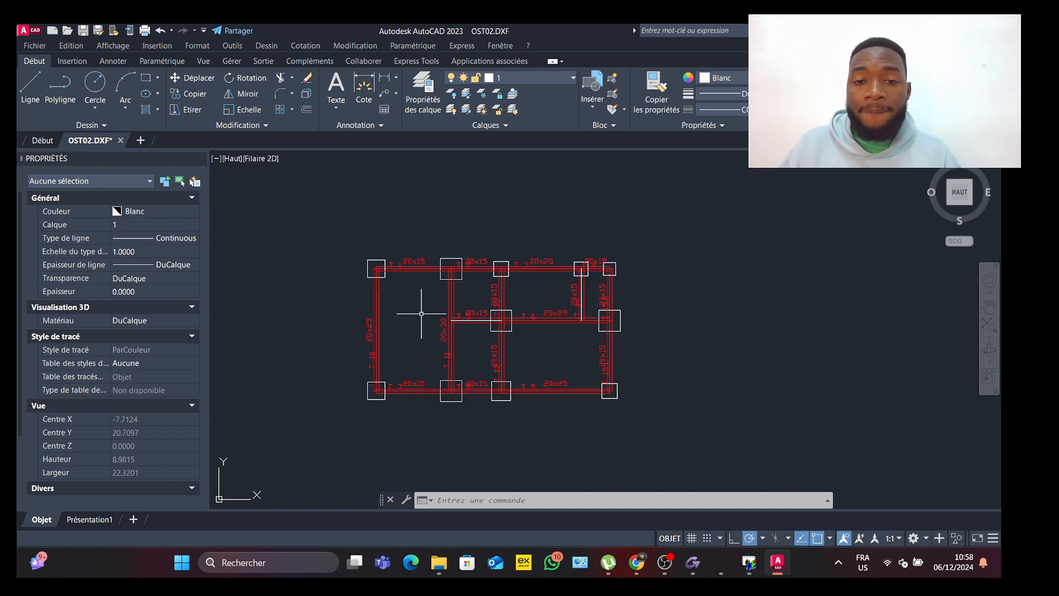
mouse_move(499, 300)
middle_down()
mouse_move(452, 270)
mouse_move(566, 245)
middle_up()
Step: Switch back to Arche Ossature and display the RDC storey plan
key(alt+Tab)
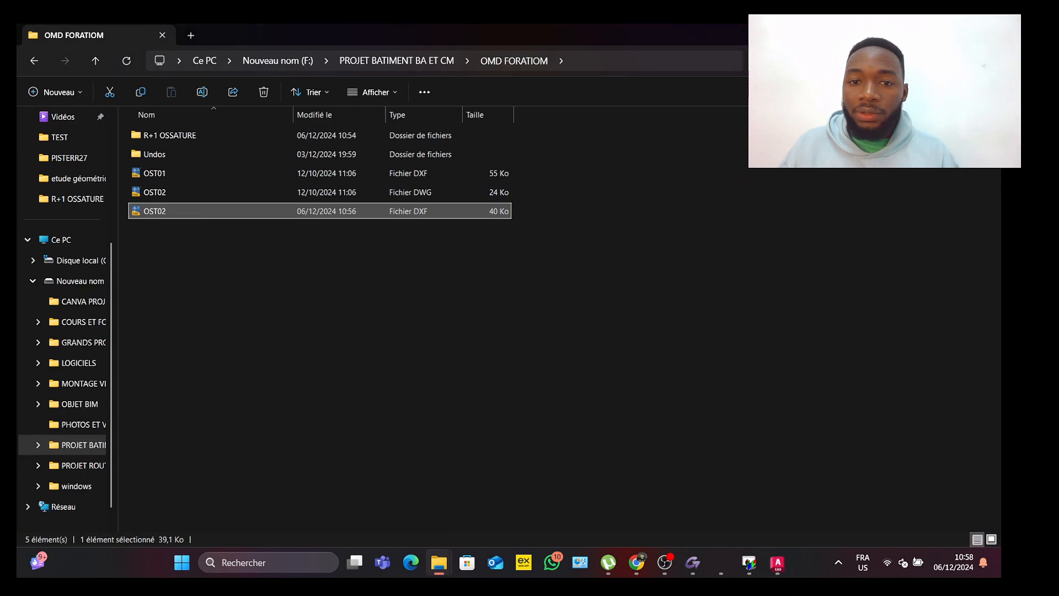
click(777, 562)
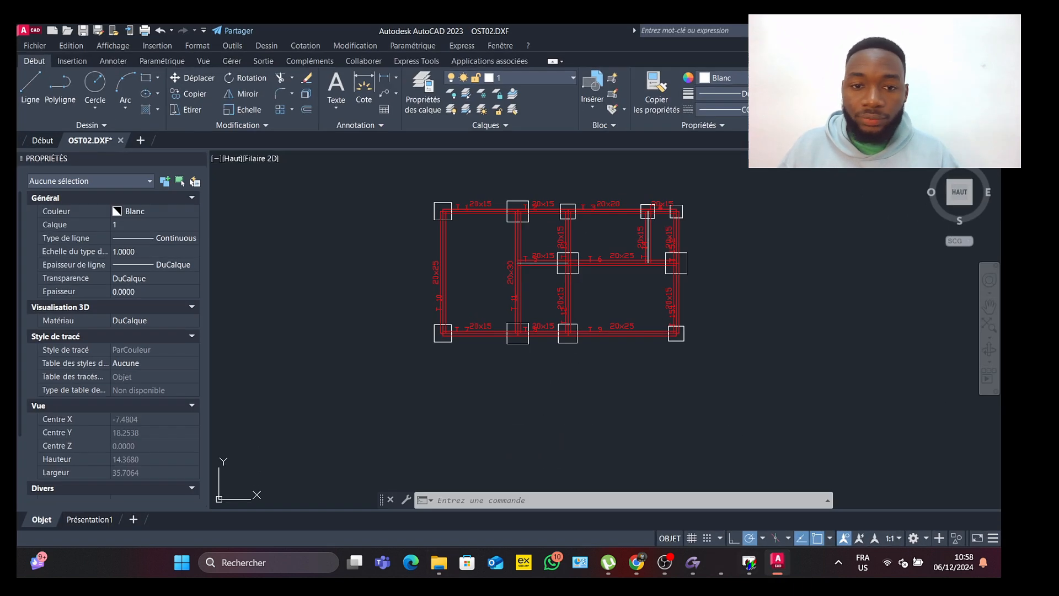
click(721, 562)
click(109, 416)
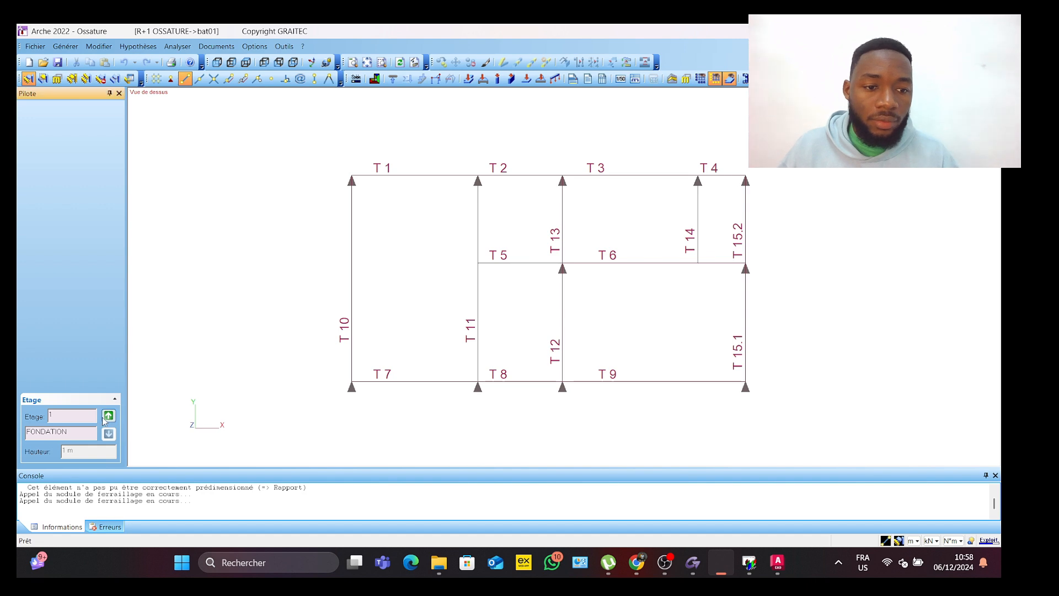
scroll(518, 257, down, 1)
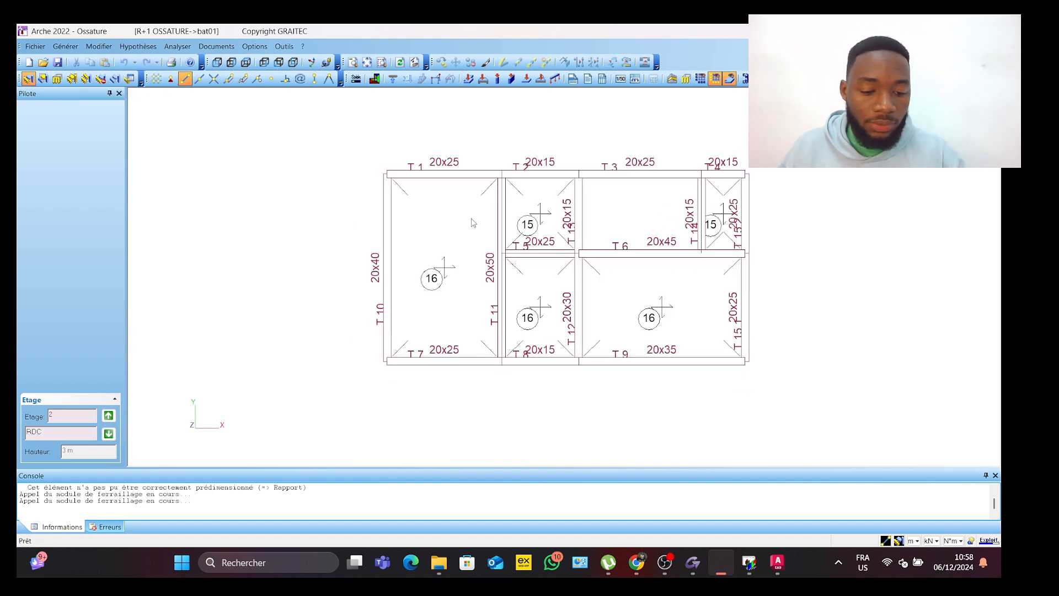
Step: Turn on the display of the columns (Poteaux) in the RDC storey plan
key(alt+x)
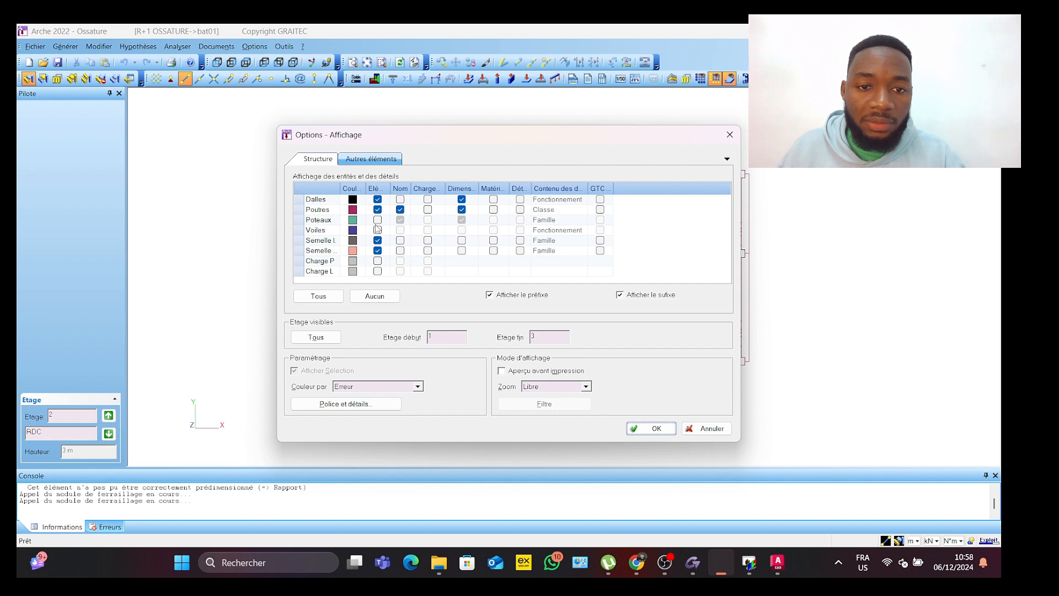
click(377, 221)
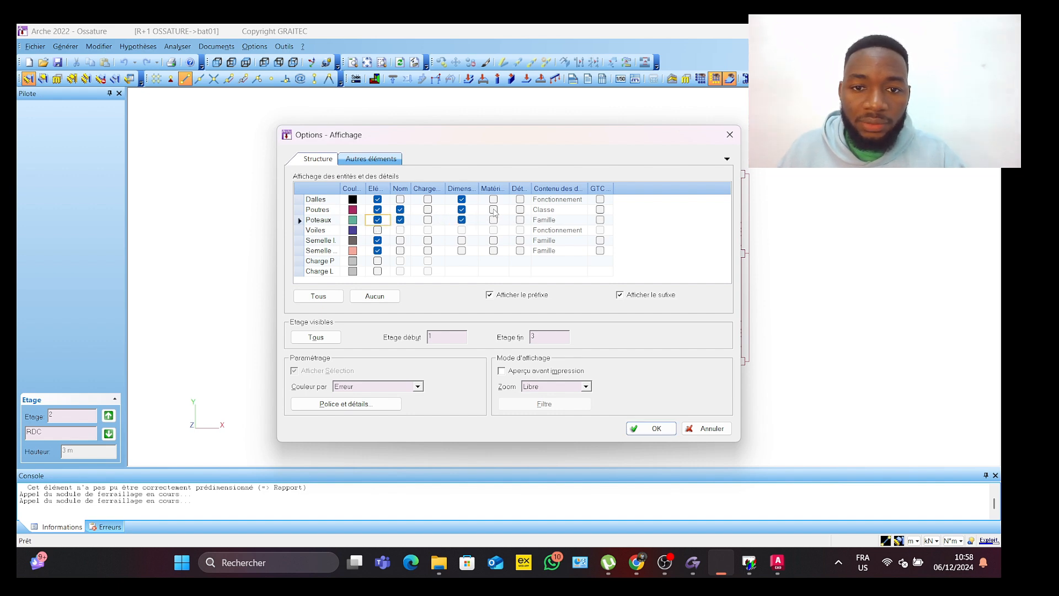
click(640, 430)
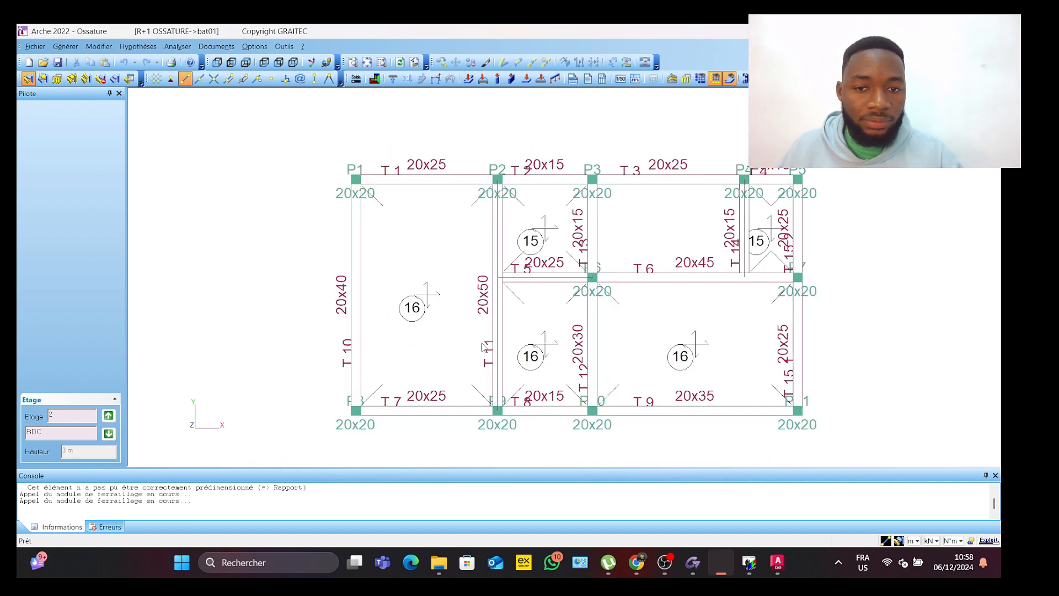
Step: Export the RDC storey plan as a DXF drawing, keeping the proposed R+1 OSSATURE directory, the document name plan fondation and Variante A
scroll(472, 284, down, 1)
middle_drag(514, 305, 502, 305)
middle_drag(443, 264, 483, 276)
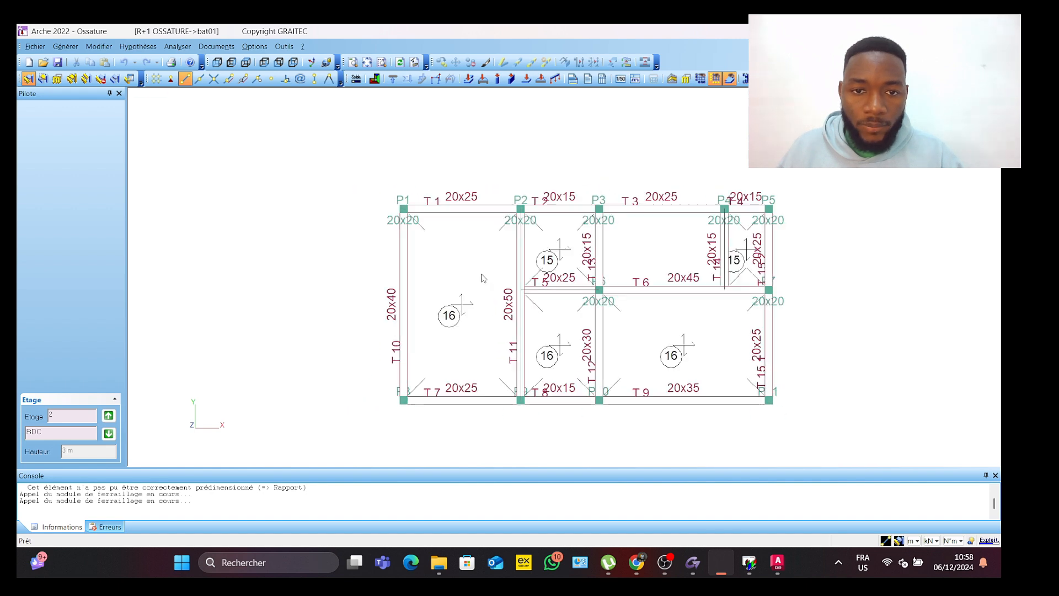
scroll(528, 304, up, 1)
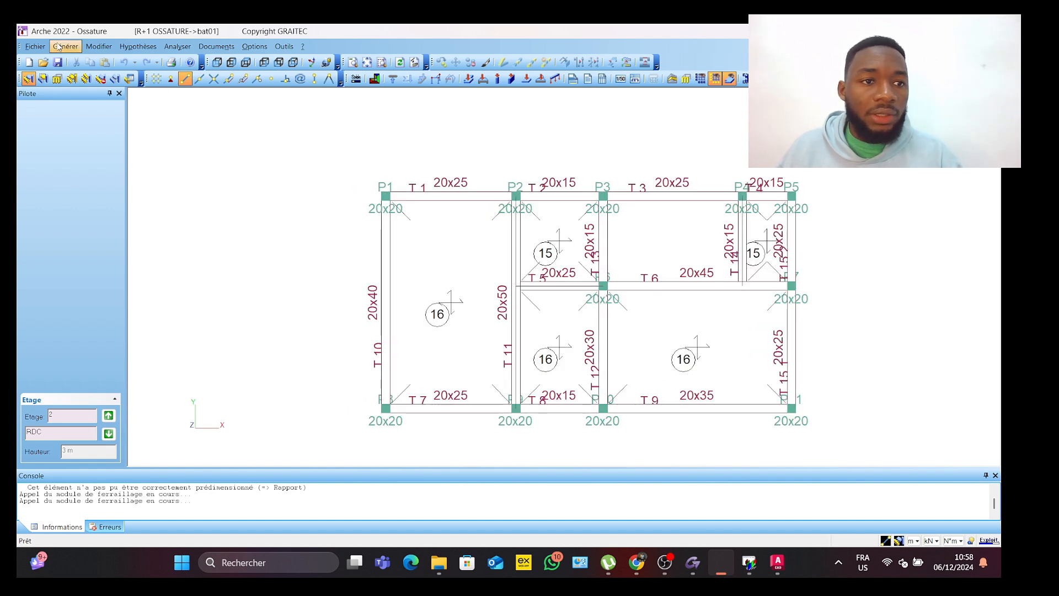
click(34, 47)
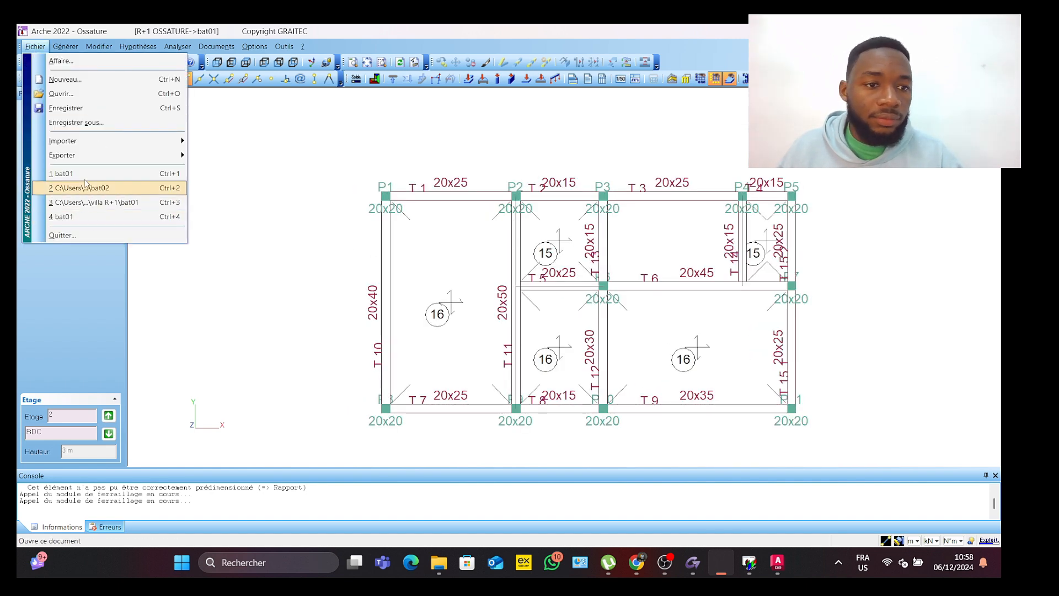
mouse_move(110, 156)
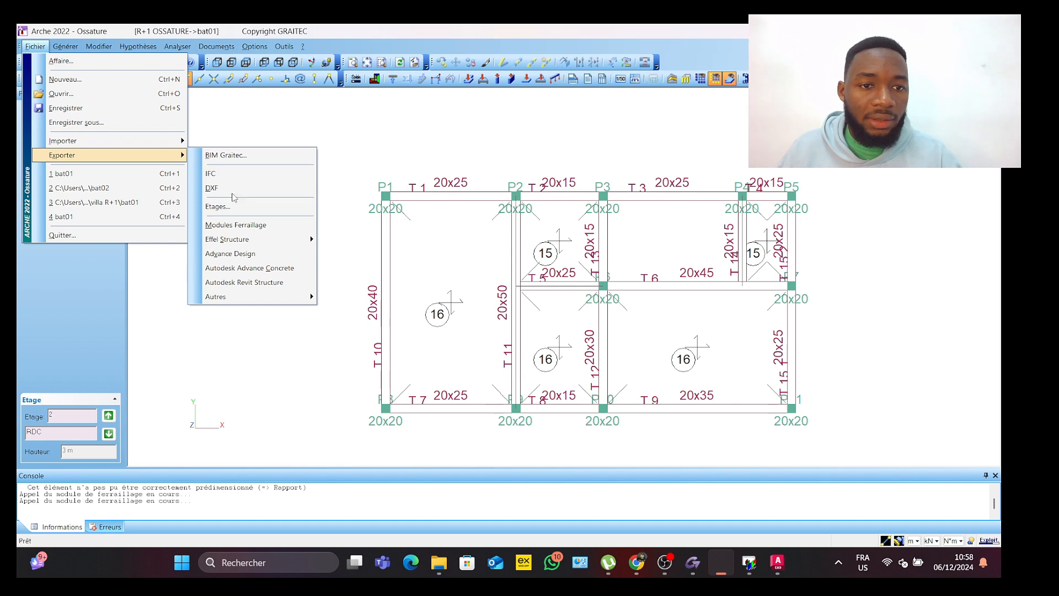
click(221, 188)
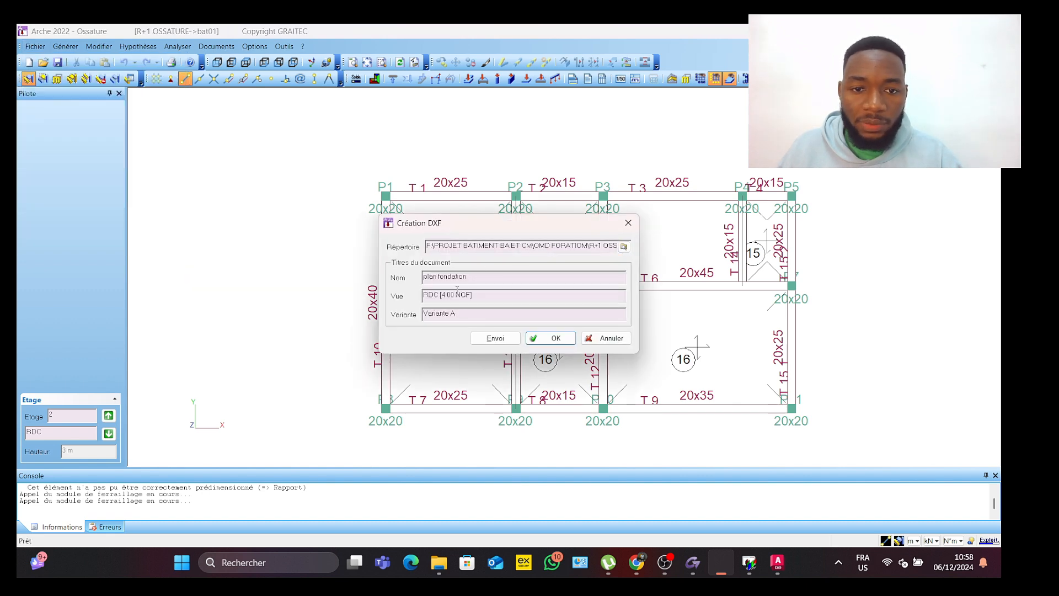
click(550, 338)
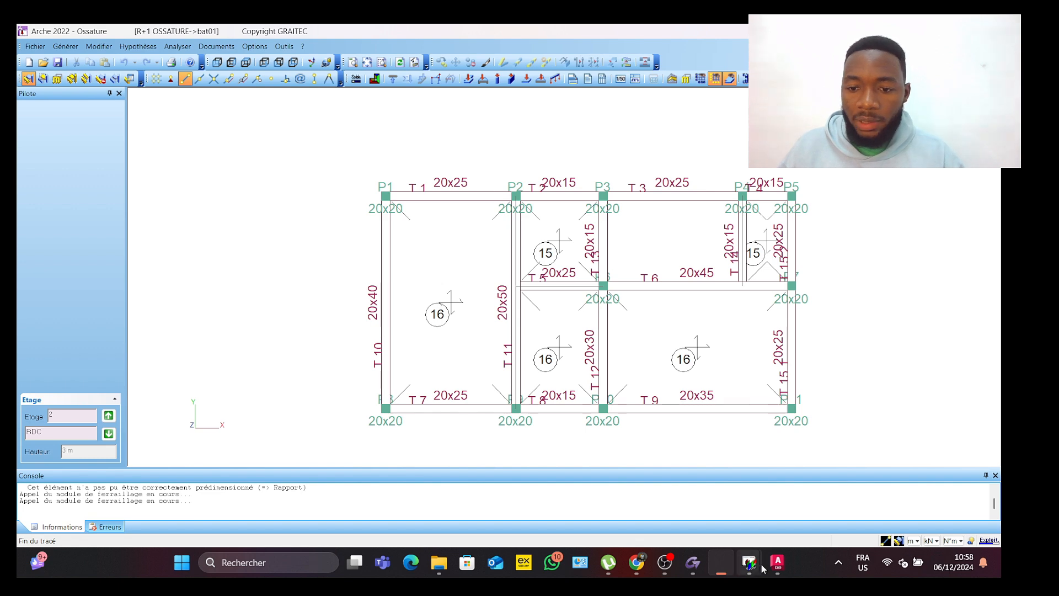
Step: Look for the newly exported RDC plan in the OMD FORATIOM folder and on drive F: in File Explorer
mouse_move(440, 563)
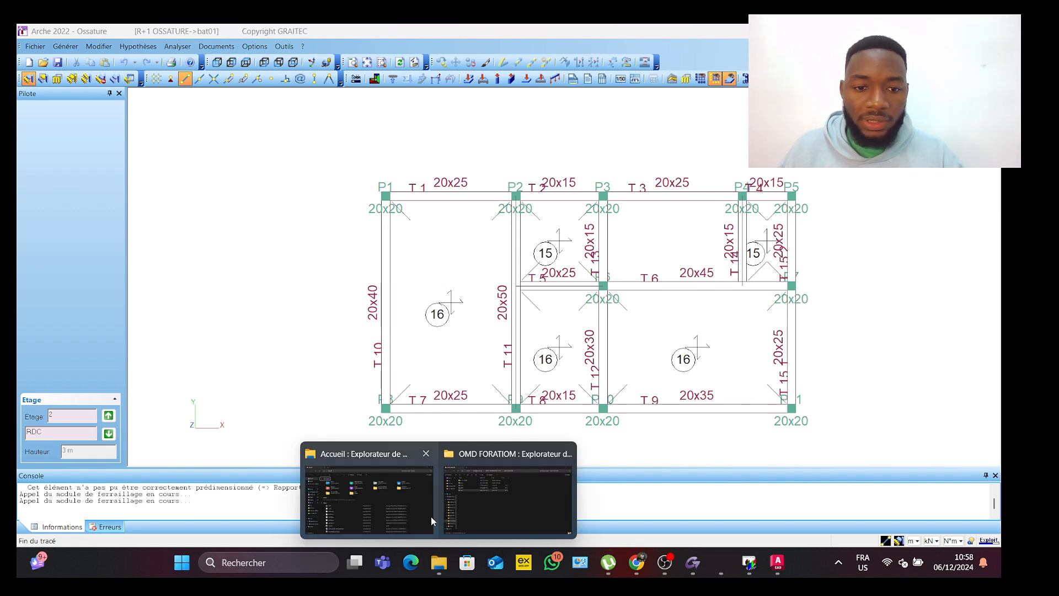
click(511, 489)
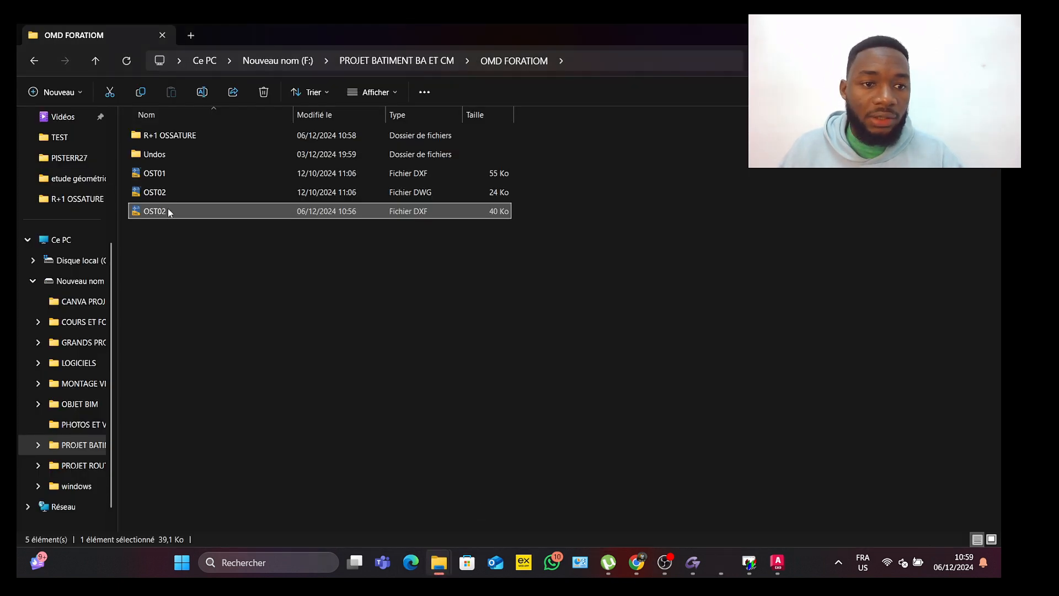
click(928, 34)
mouse_move(778, 565)
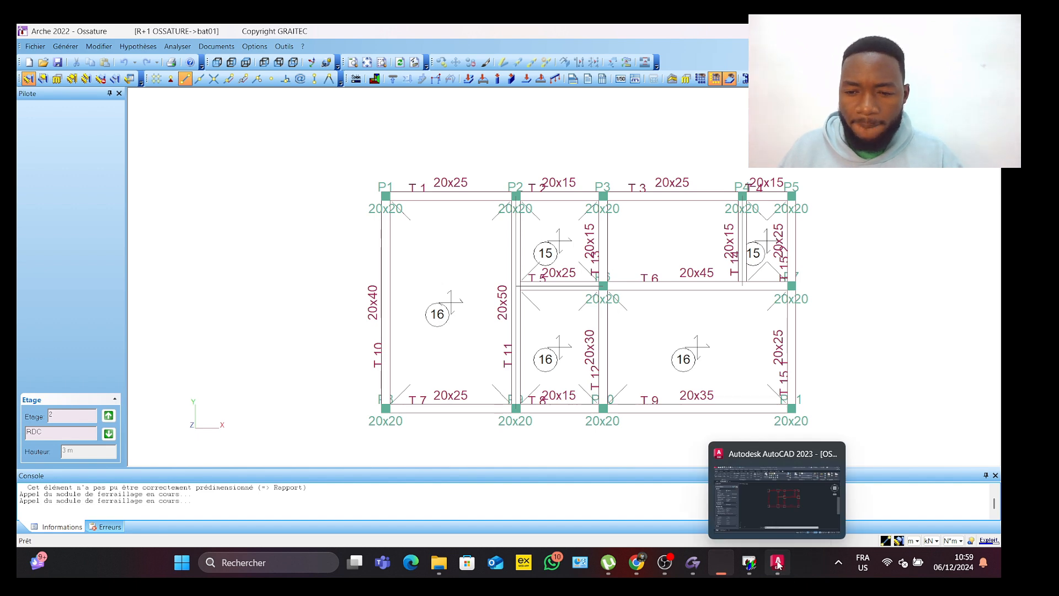
click(435, 565)
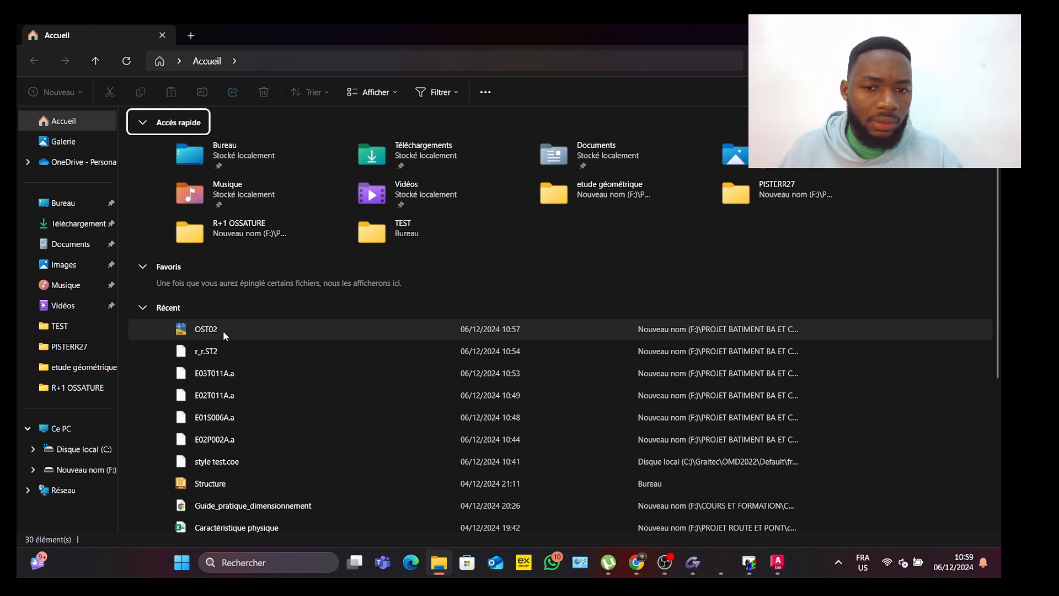
click(76, 470)
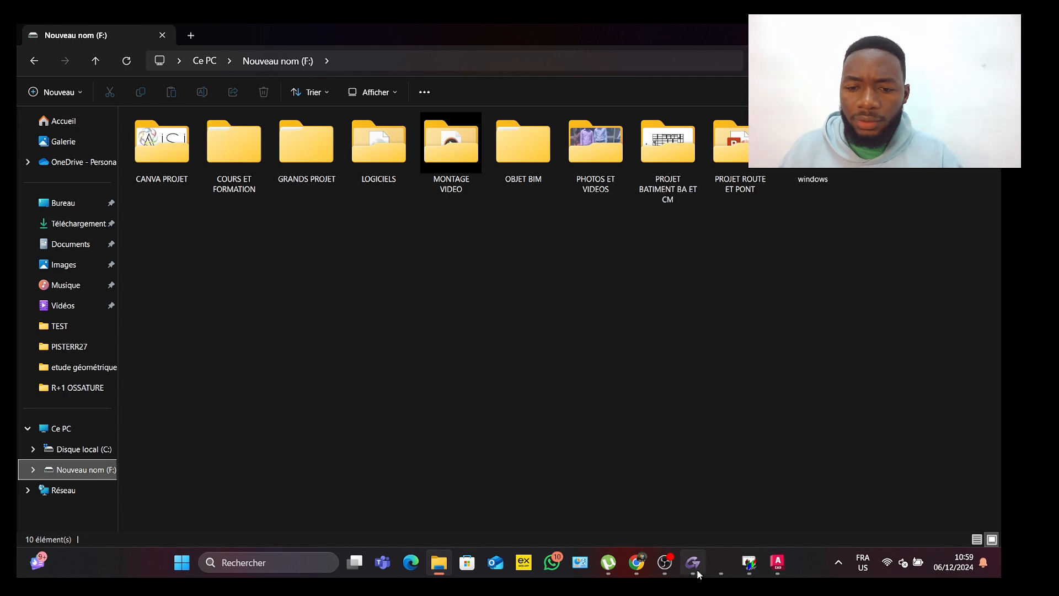
Step: Switch back to Arche Ossature and export the RDC storey plan as a DXF drawing into the OMD FORATIOM folder
click(716, 562)
click(35, 47)
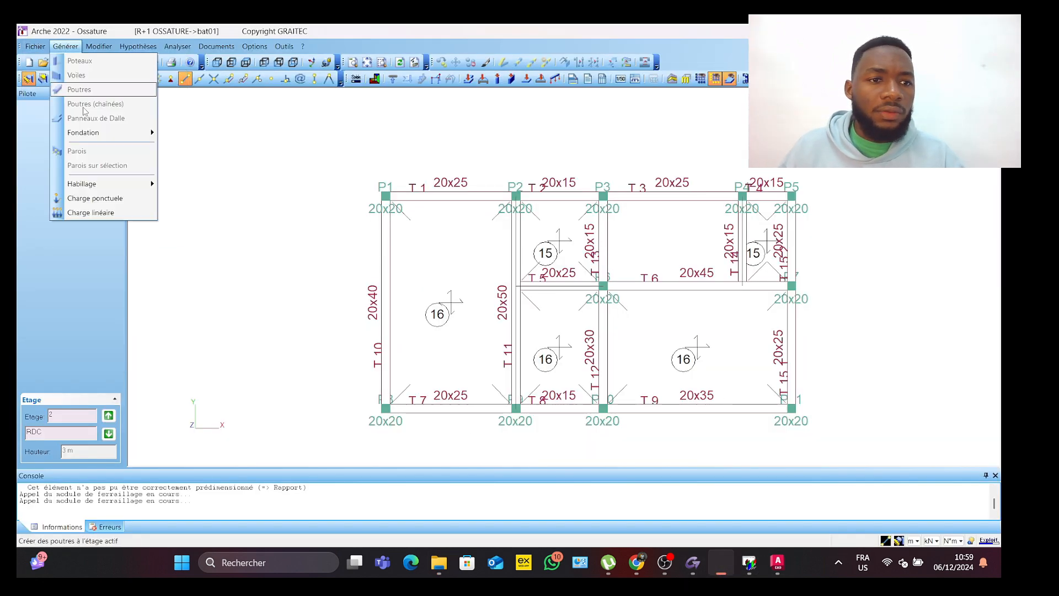
click(65, 95)
click(57, 47)
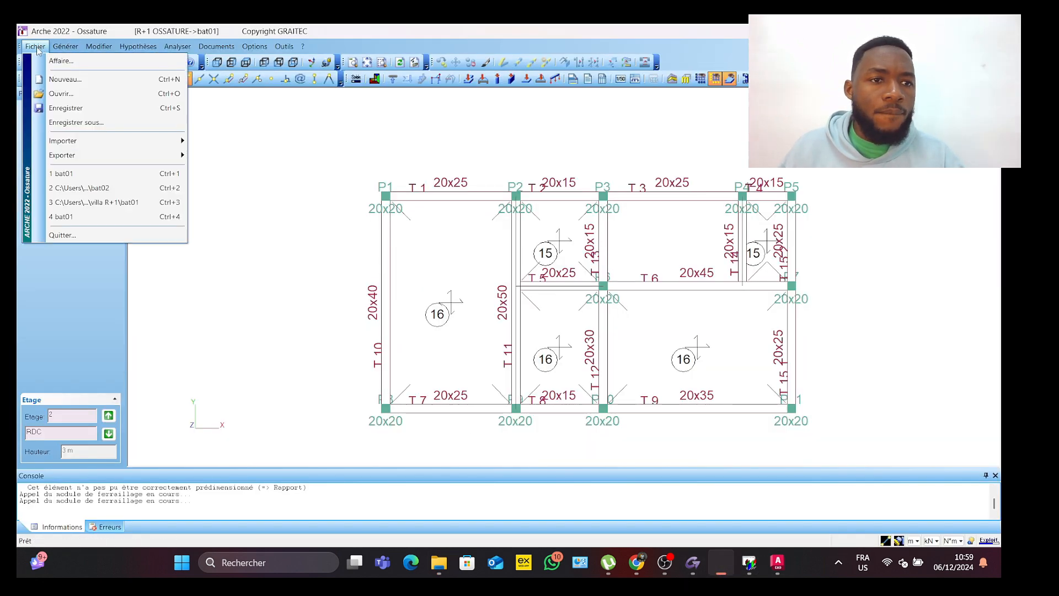
click(36, 47)
click(34, 43)
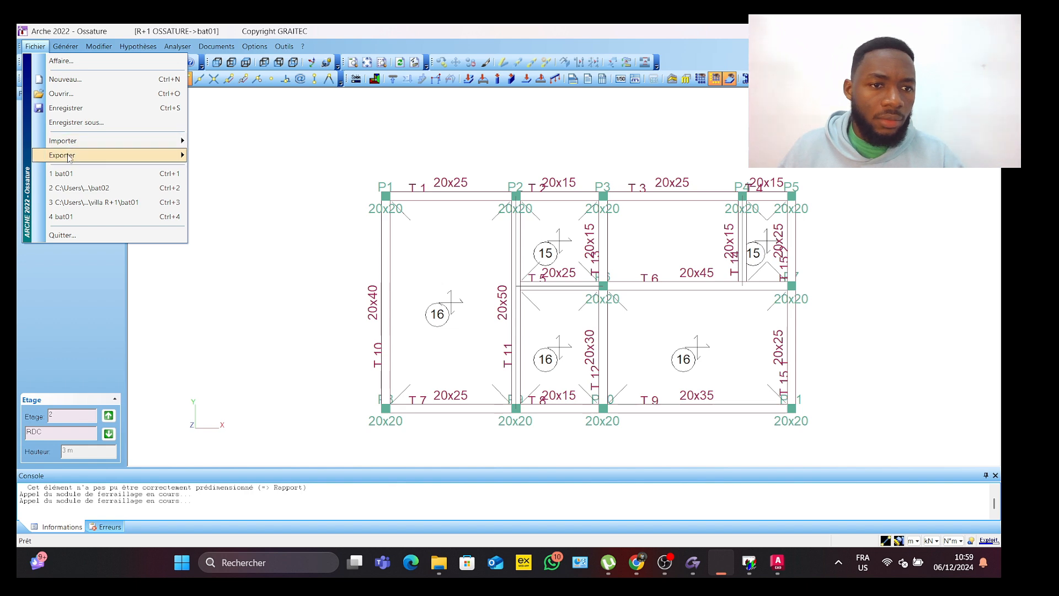
mouse_move(165, 155)
click(212, 189)
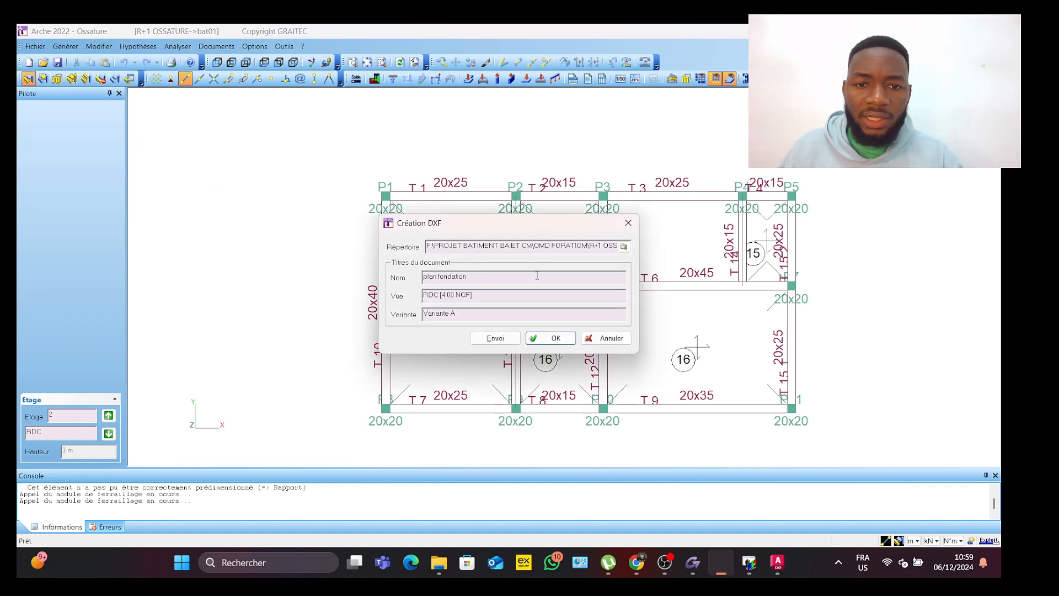
click(629, 249)
click(480, 294)
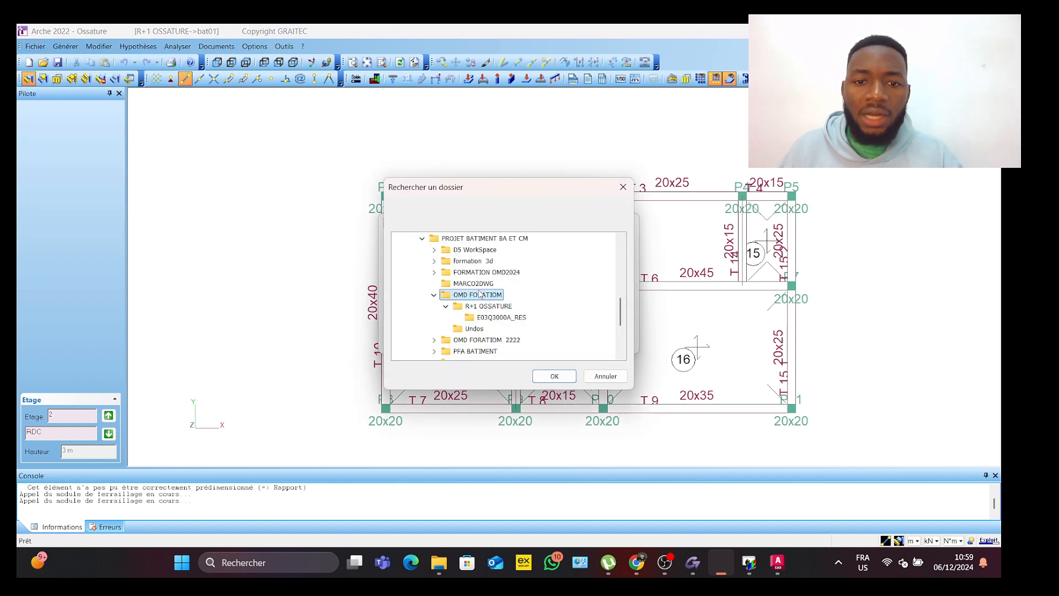
click(554, 377)
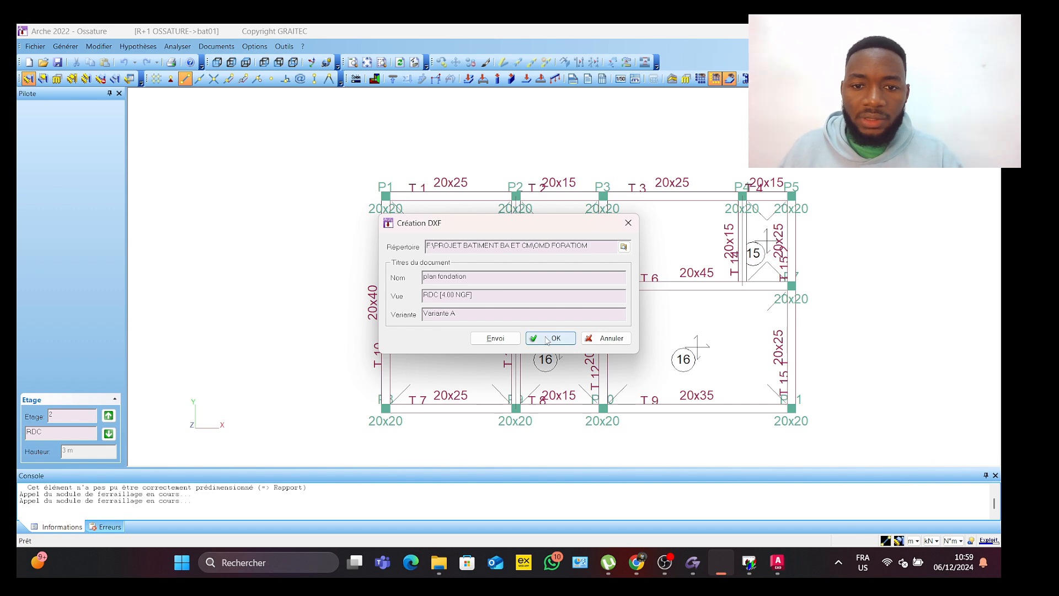
key(Return)
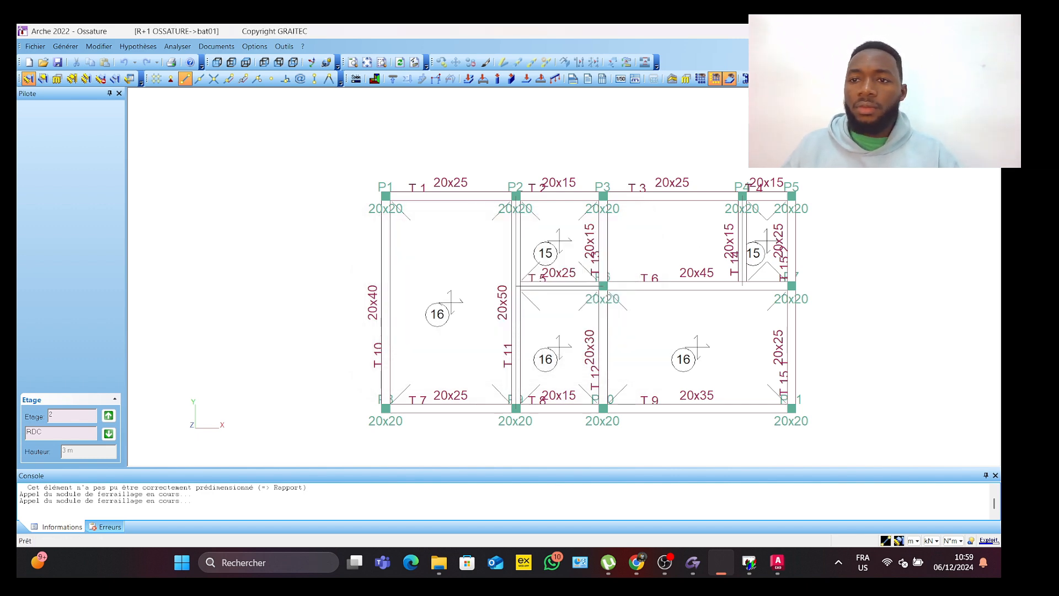
Step: Open the OST03 DXF file from the OMD FORATIOM folder in AutoCAD 2023, making that application the permanent choice for DXF files
key(alt+Tab)
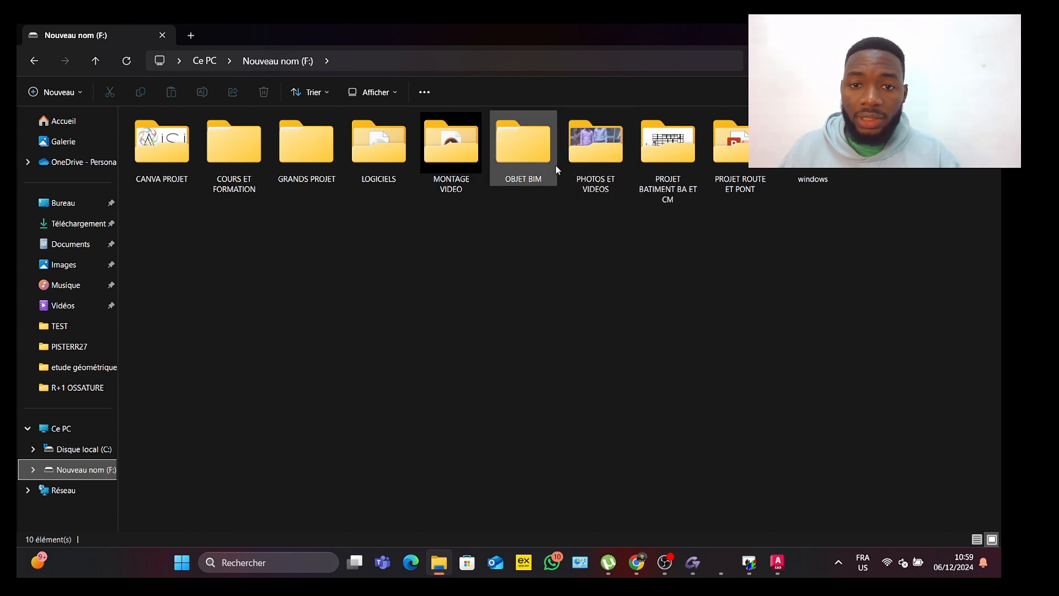
double_click(671, 163)
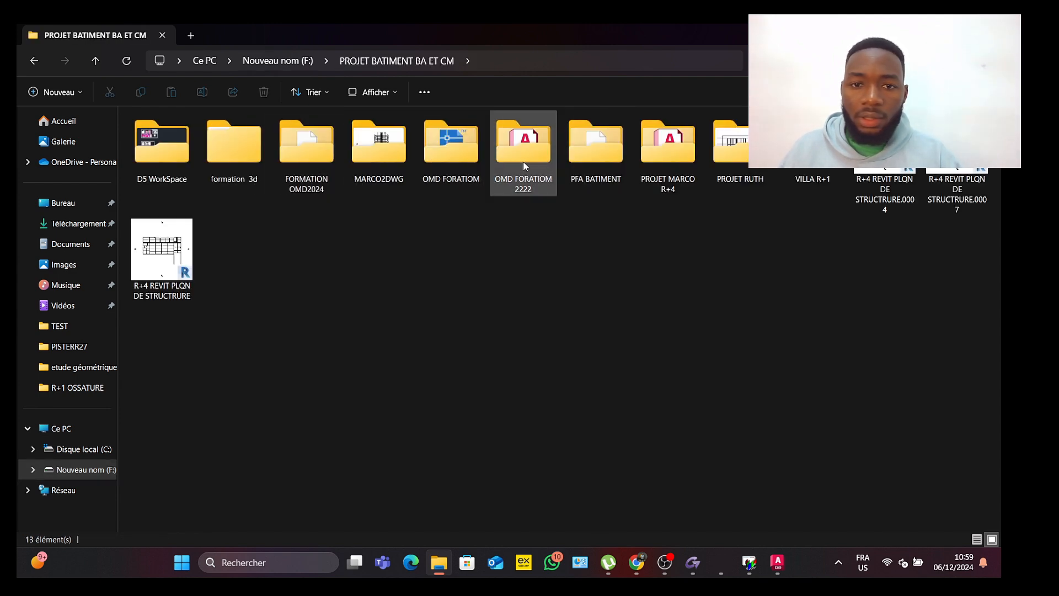
double_click(439, 160)
click(153, 232)
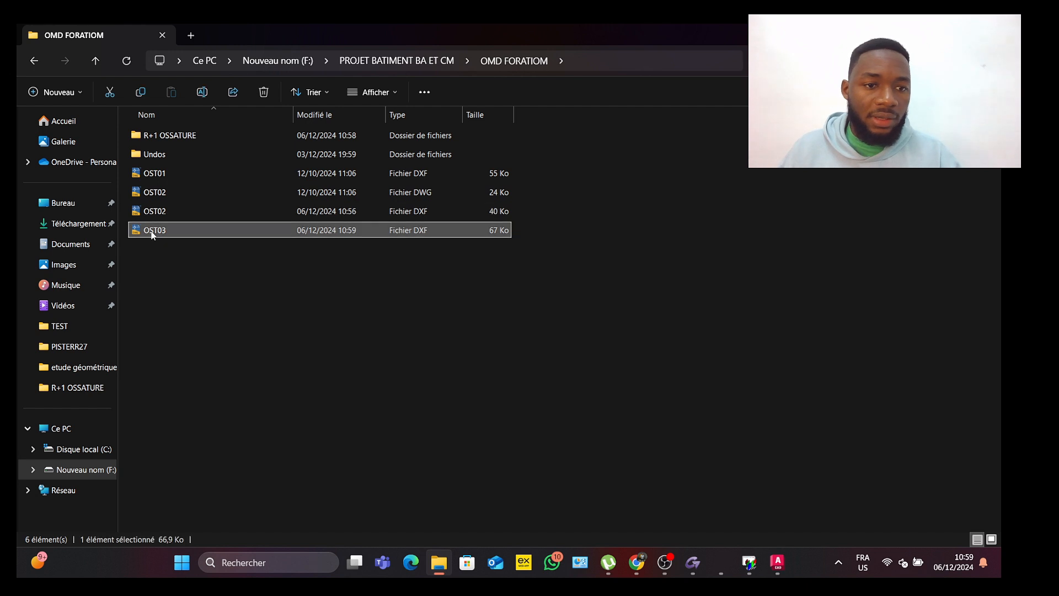
click(155, 212)
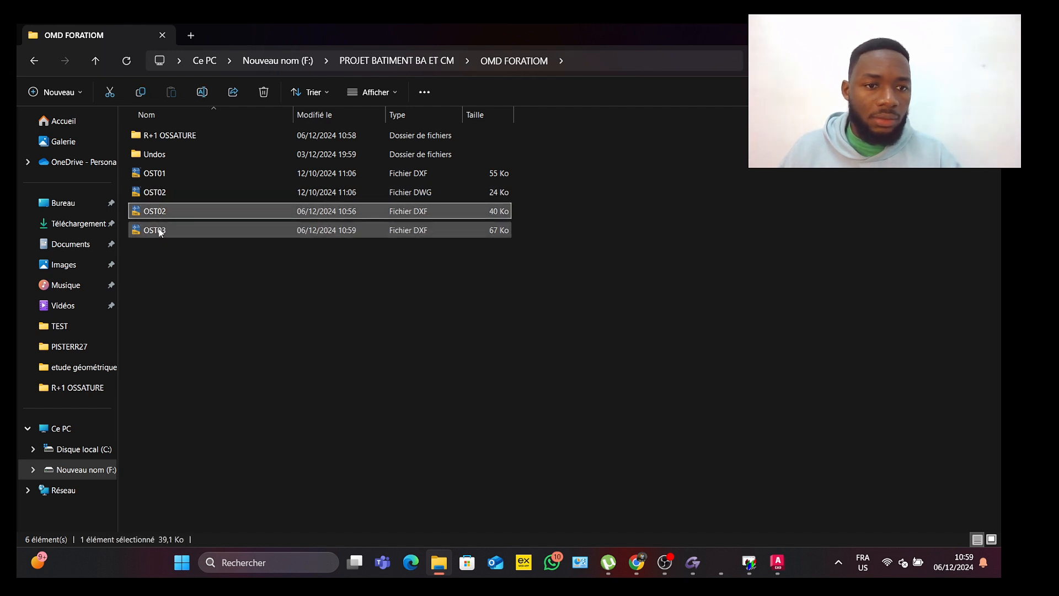
click(158, 226)
right_click(155, 226)
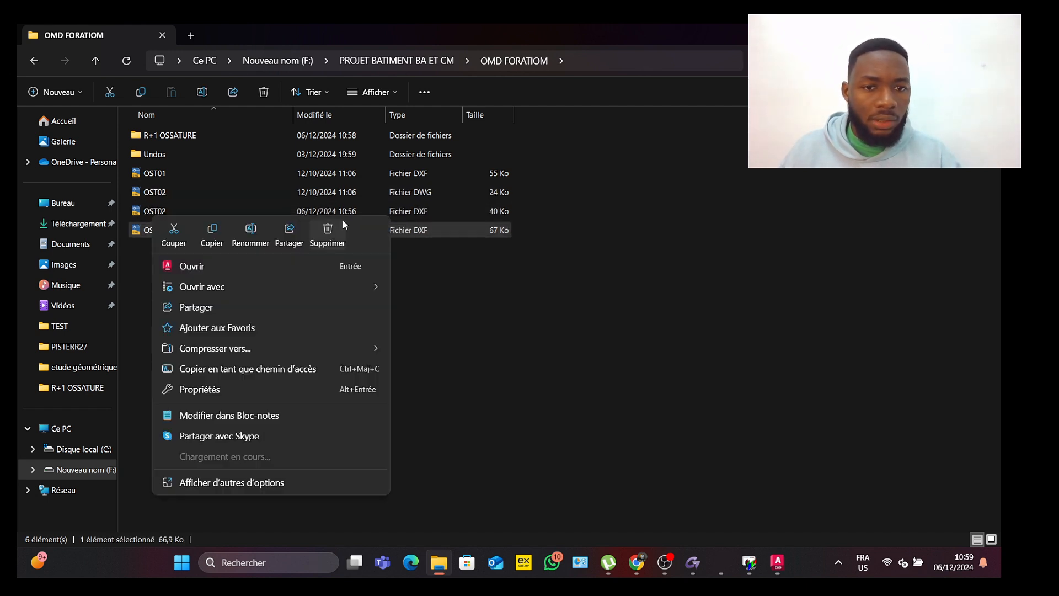
click(198, 263)
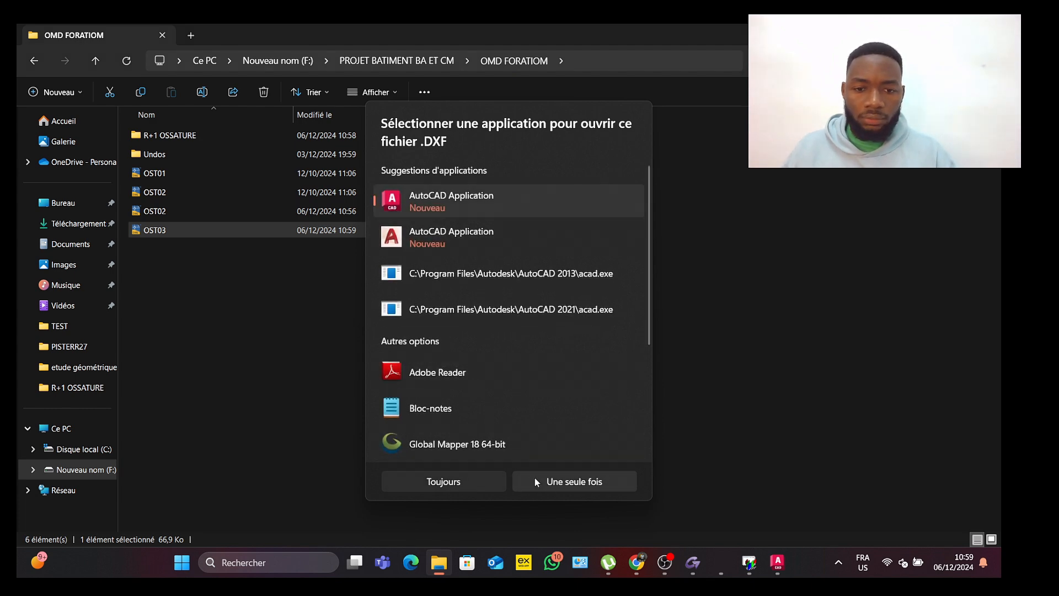
click(471, 484)
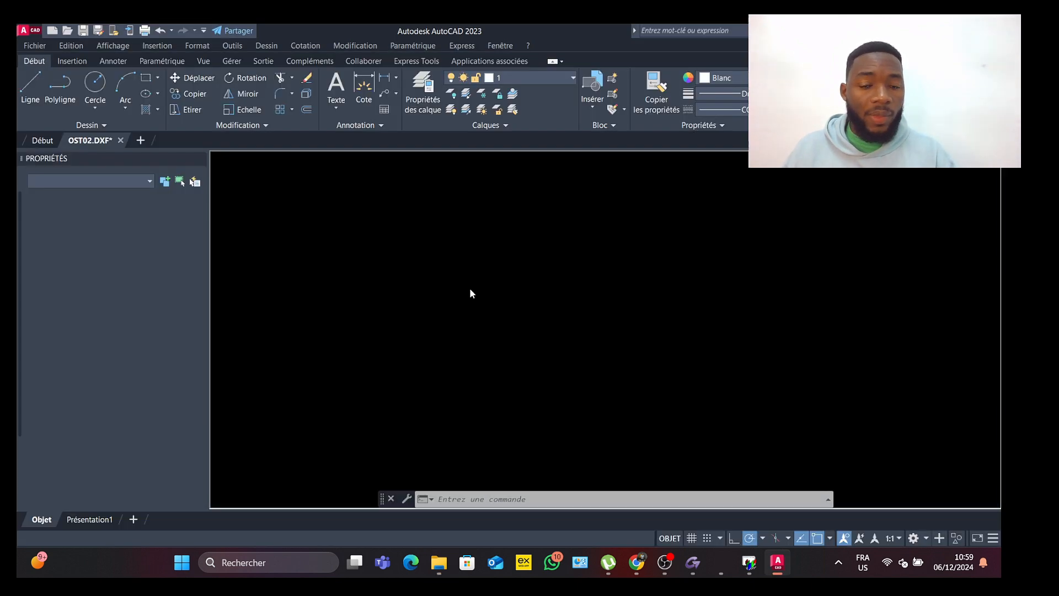
Step: Examine the exported RDC plan in the OST03 drawing, checking the column and beam labels, section sizes and slab panel marks
scroll(408, 276, up, 15)
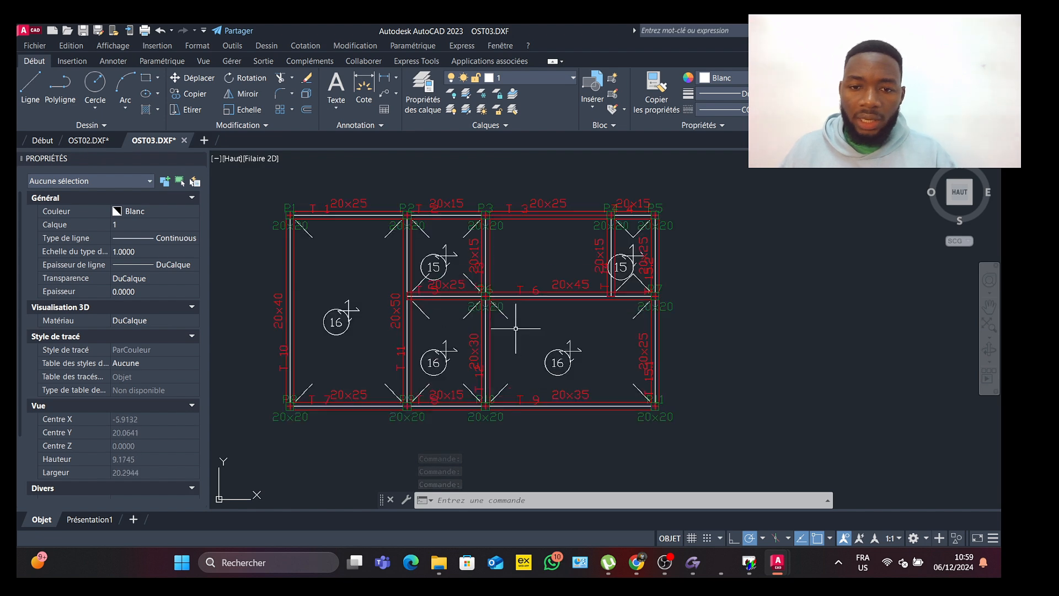
scroll(439, 254, down, 7)
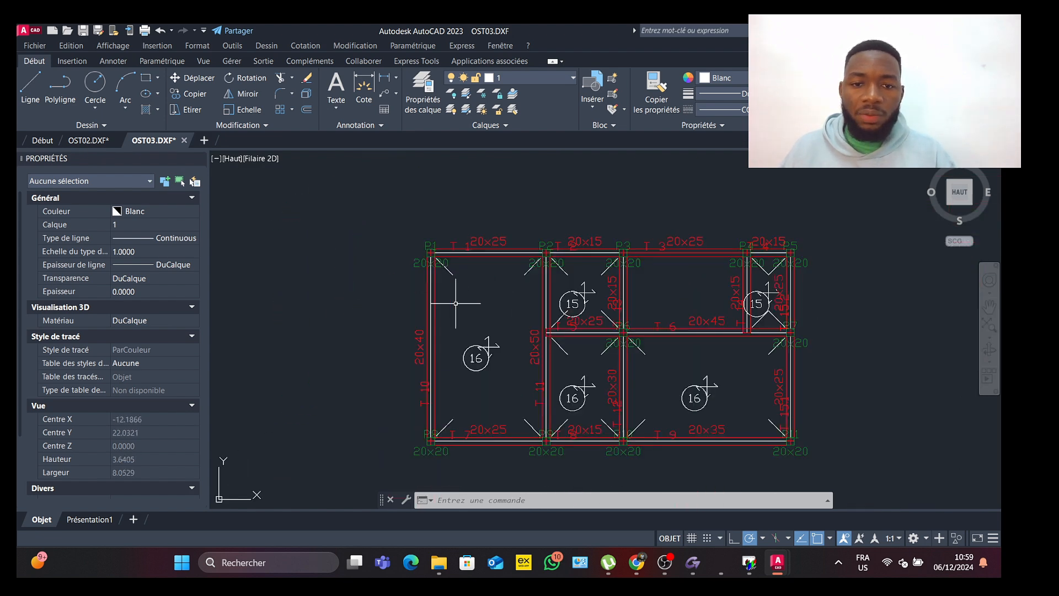
scroll(449, 350, up, 3)
middle_drag(453, 334, 464, 293)
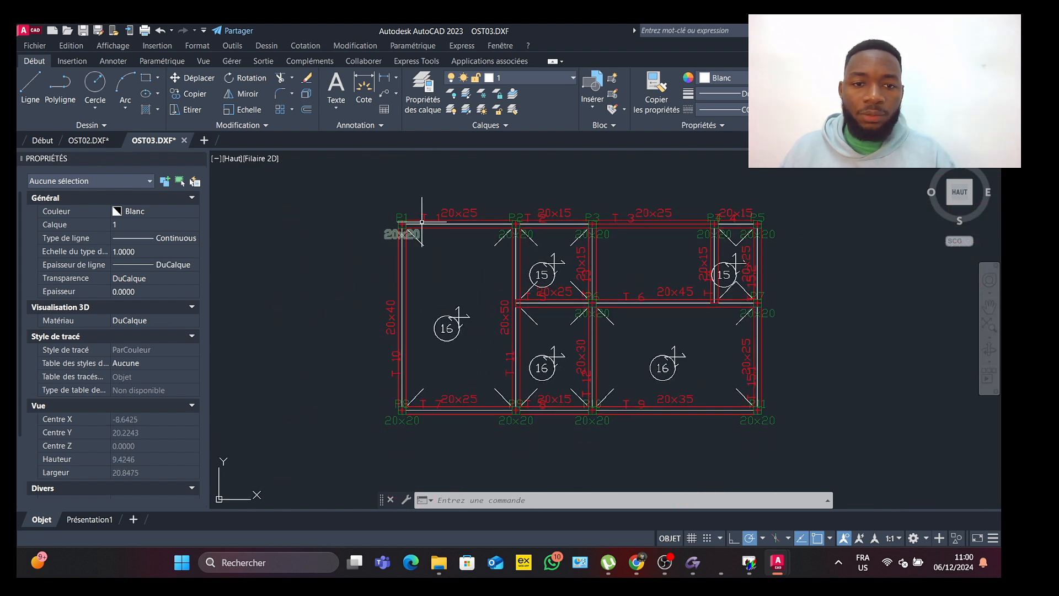
scroll(480, 367, down, 5)
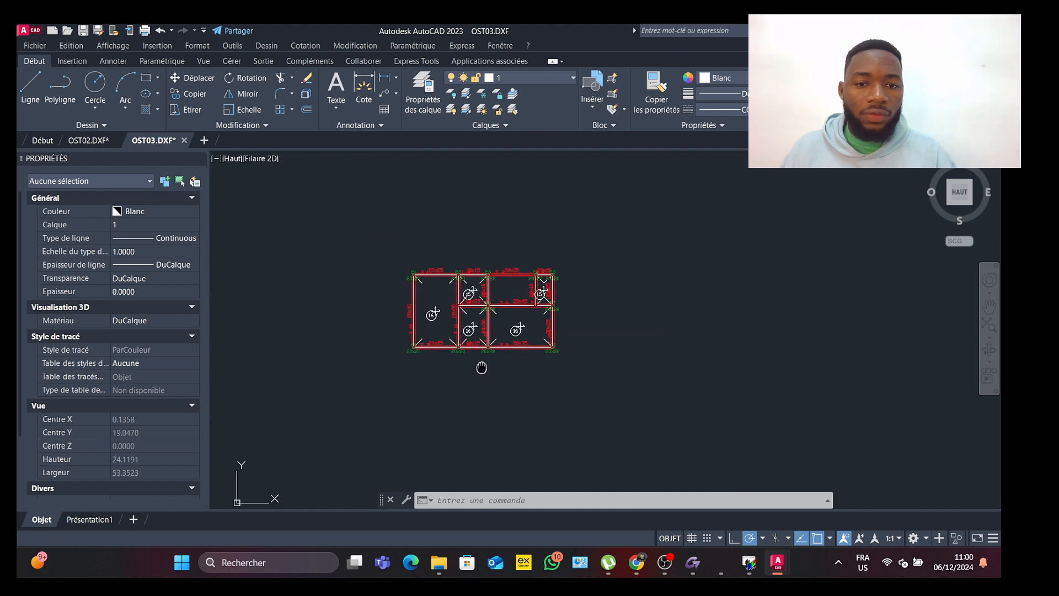
scroll(540, 303, up, 6)
scroll(474, 317, down, 2)
scroll(470, 243, up, 1)
middle_drag(470, 244, 471, 251)
scroll(424, 300, down, 2)
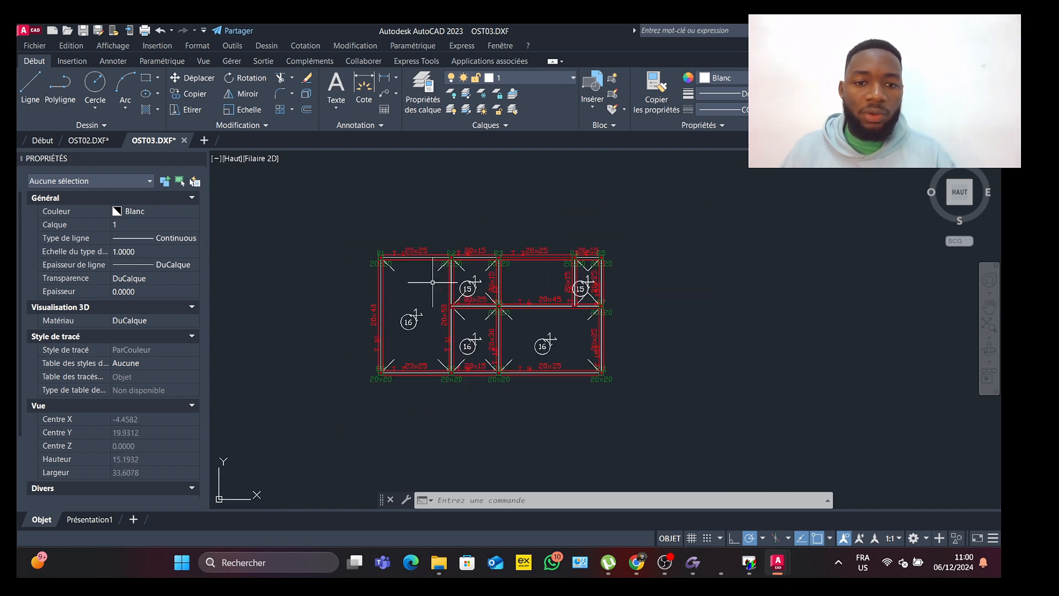
mouse_move(400, 282)
middle_down()
mouse_move(373, 282)
mouse_move(363, 304)
mouse_move(384, 304)
middle_up()
scroll(411, 296, up, 2)
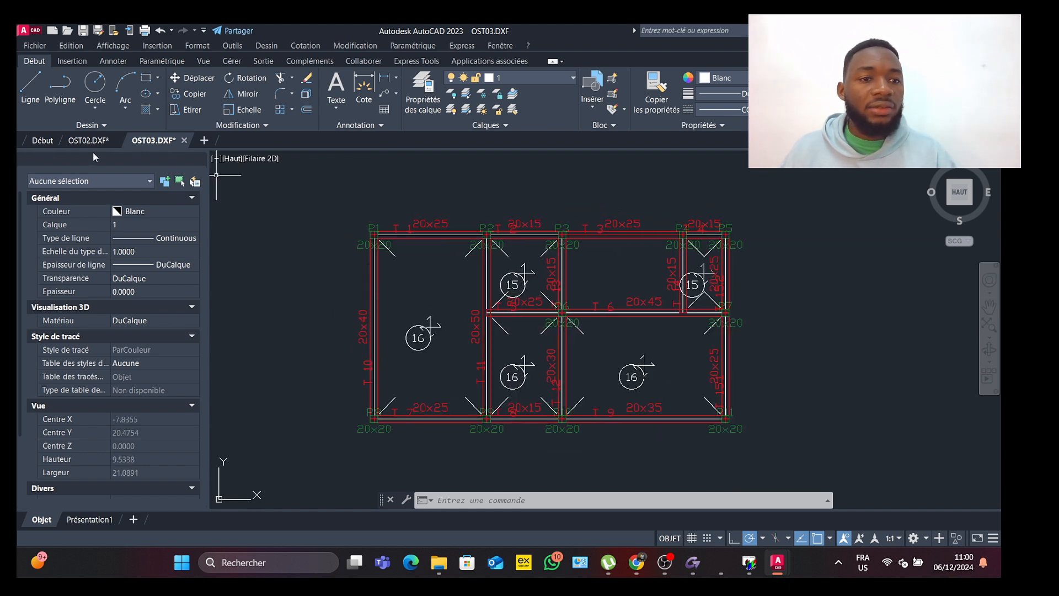
Step: Review the foundation plan's beams and footing outlines in the OST02 drawing and return to the OMD FORATIOM folder in File Explorer
click(88, 141)
scroll(444, 263, up, 2)
middle_drag(474, 227, 448, 274)
scroll(514, 303, down, 2)
scroll(574, 253, up, 4)
scroll(483, 314, down, 2)
scroll(464, 305, down, 4)
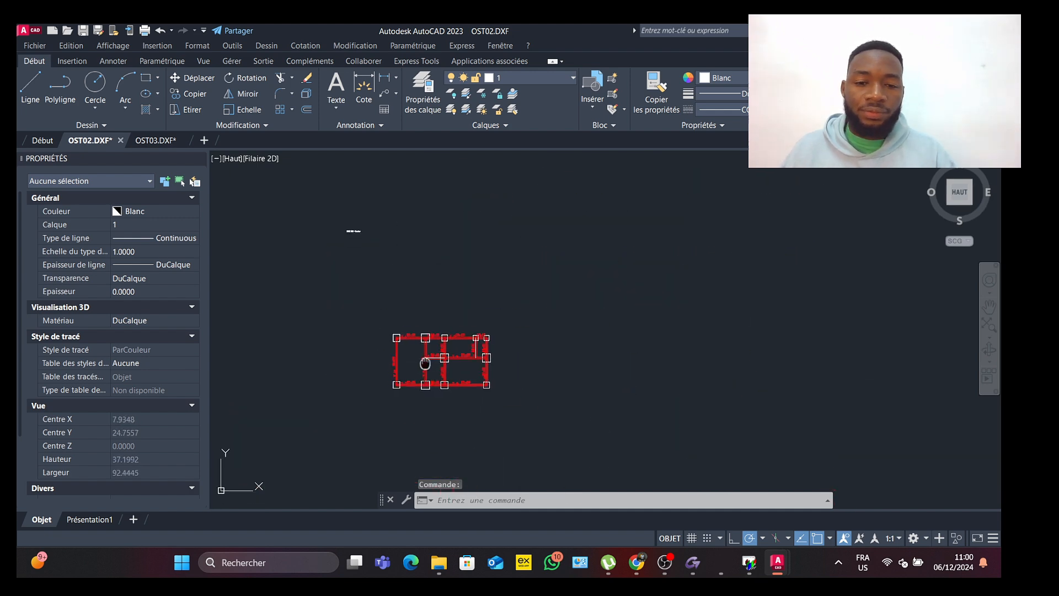
scroll(449, 287, up, 2)
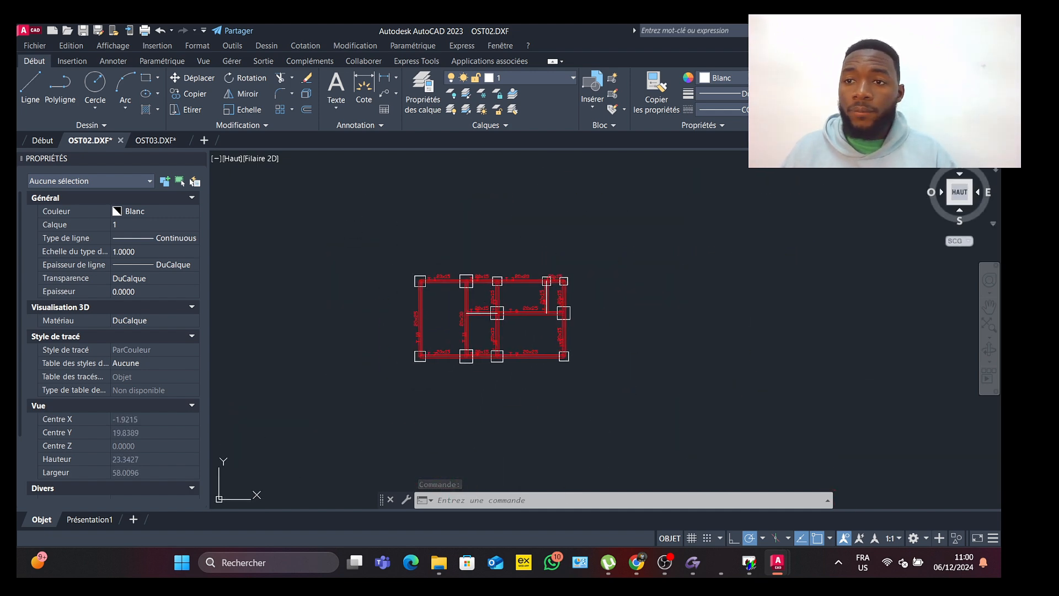
key(alt+Tab)
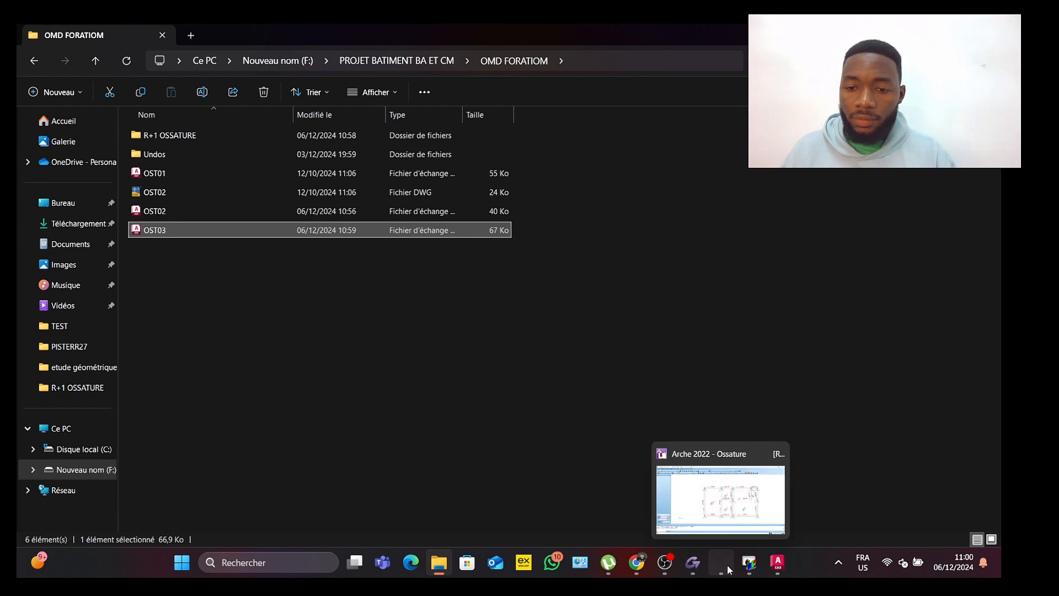